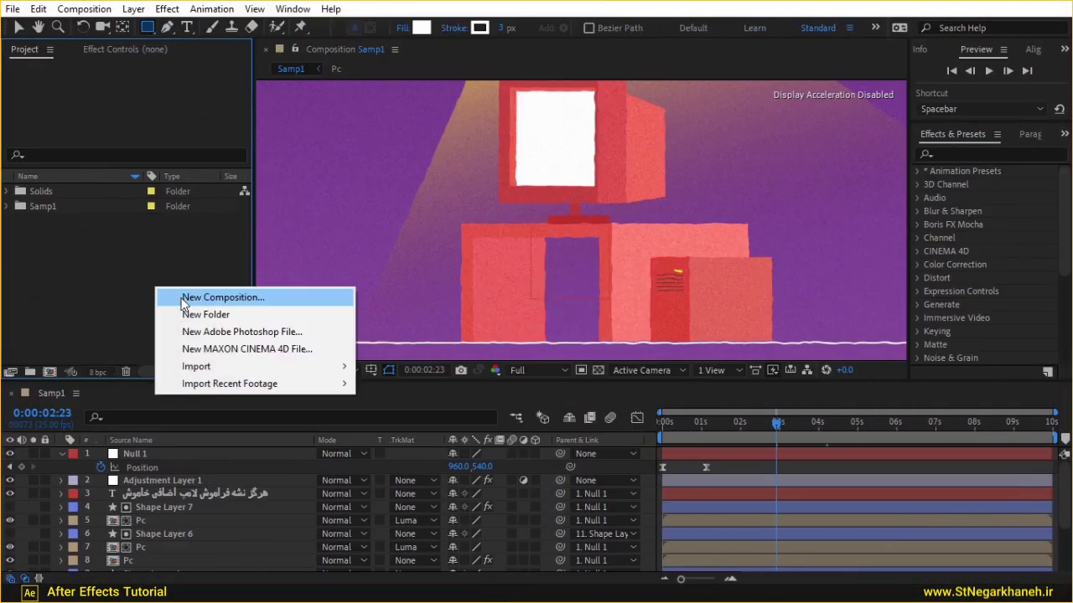
Start a new composition at 1280×720, 25 fps, lasting 10 seconds
left_click(181, 298)
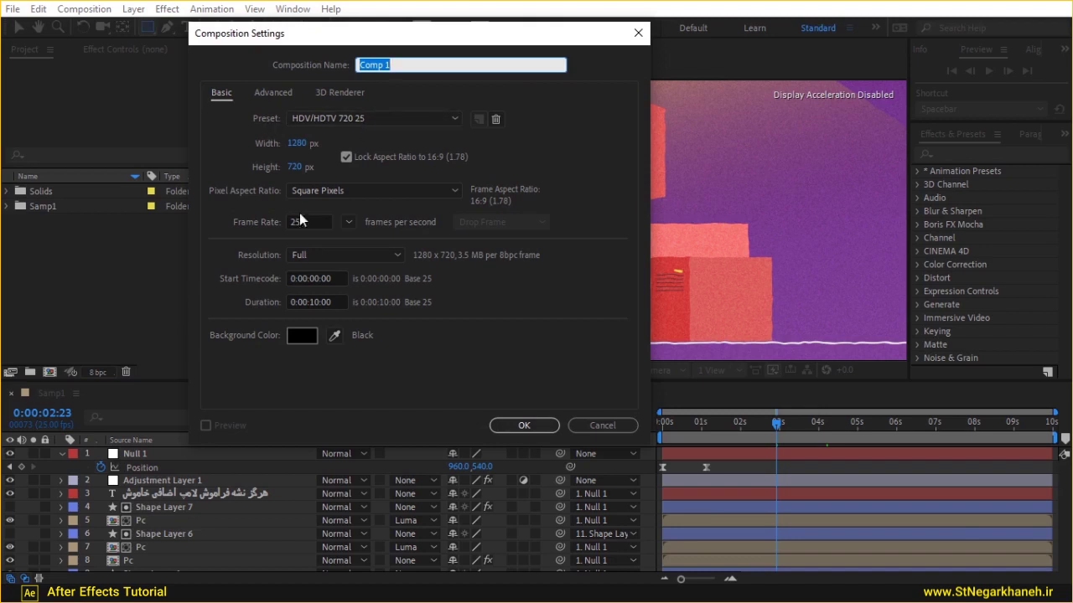
Create Comp 1, add a full-frame white solid, and apply Gradient Ramp to it
left_click(544, 430)
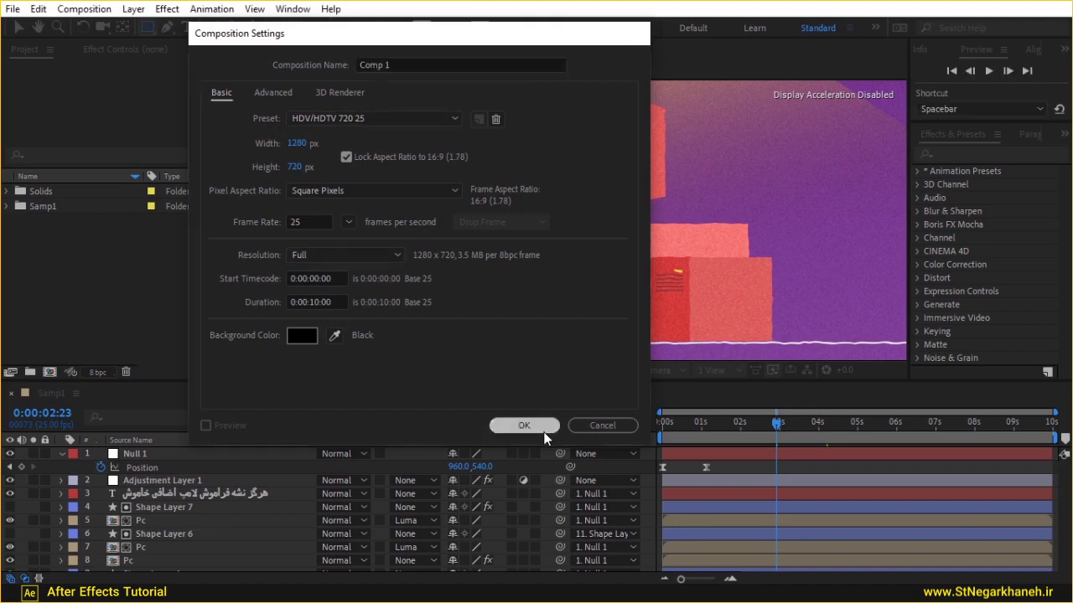
right_click(233, 495)
mouse_move(307, 321)
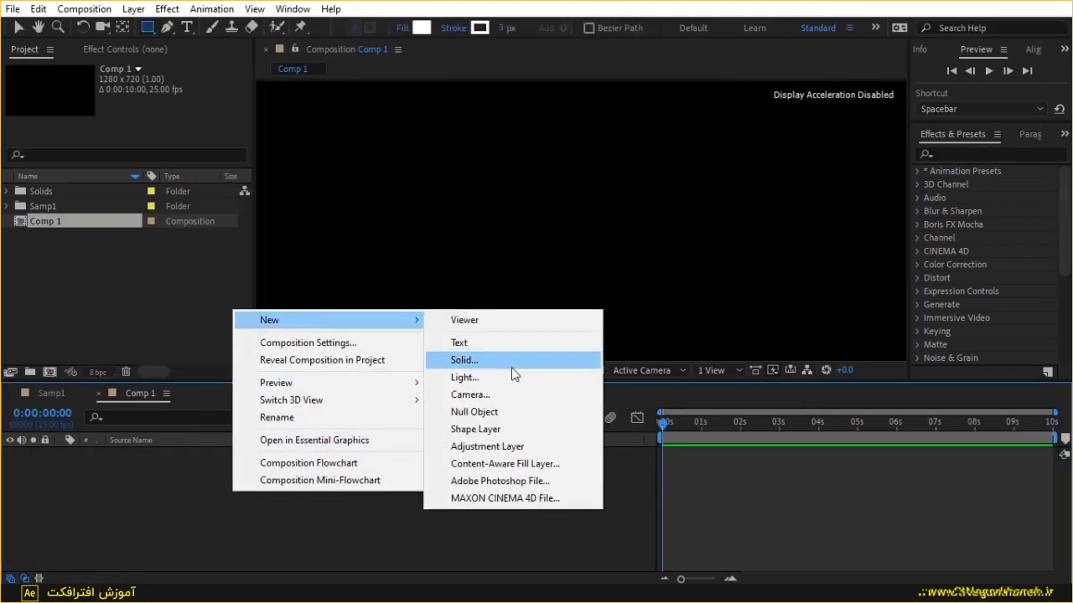
left_click(511, 369)
left_click(599, 411)
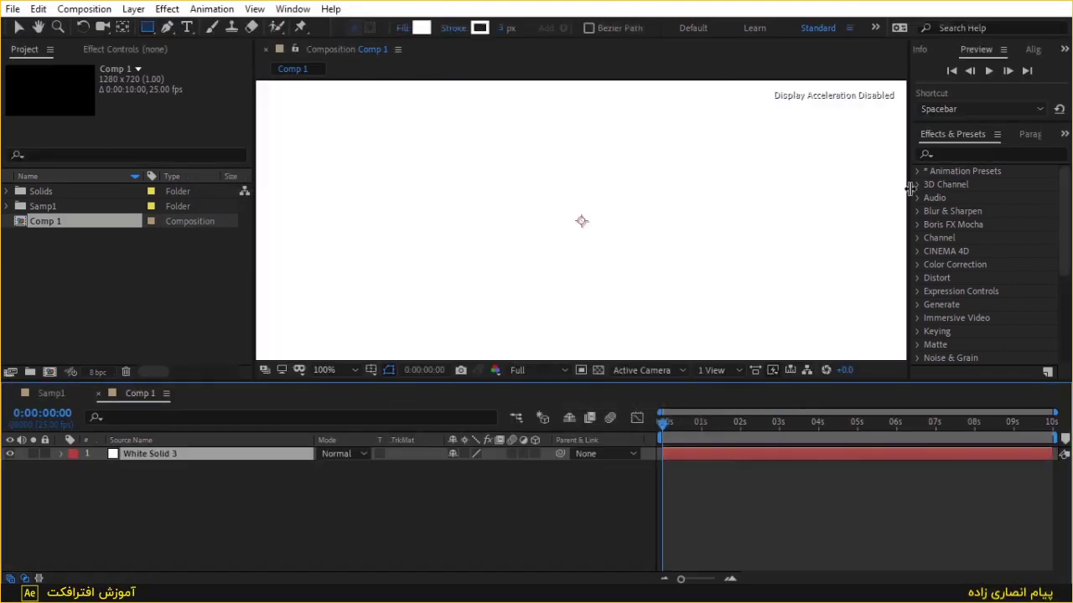
left_click(976, 154)
type("gra")
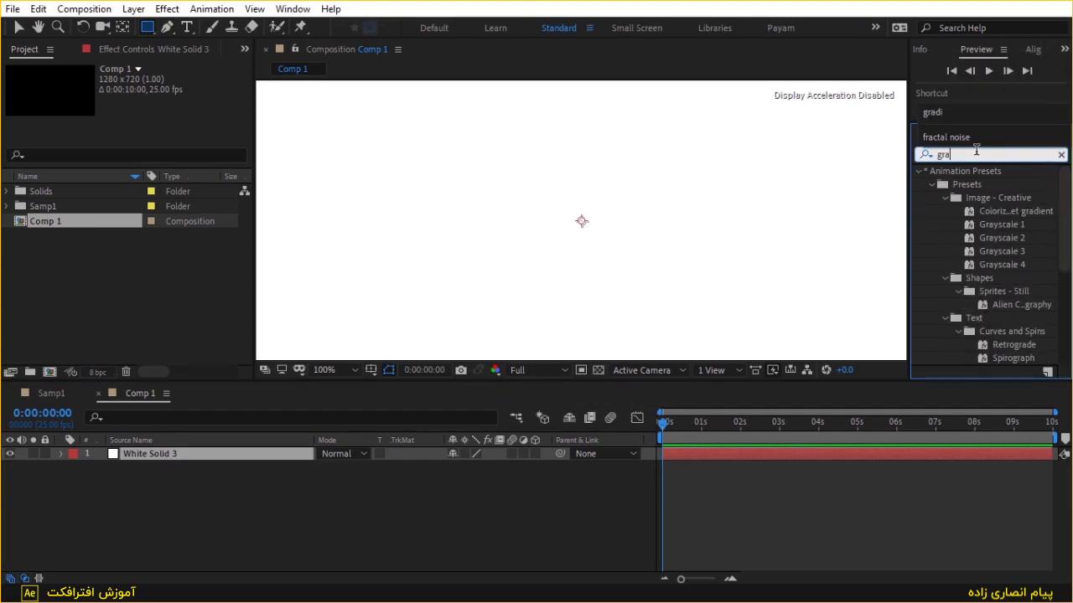
type("d")
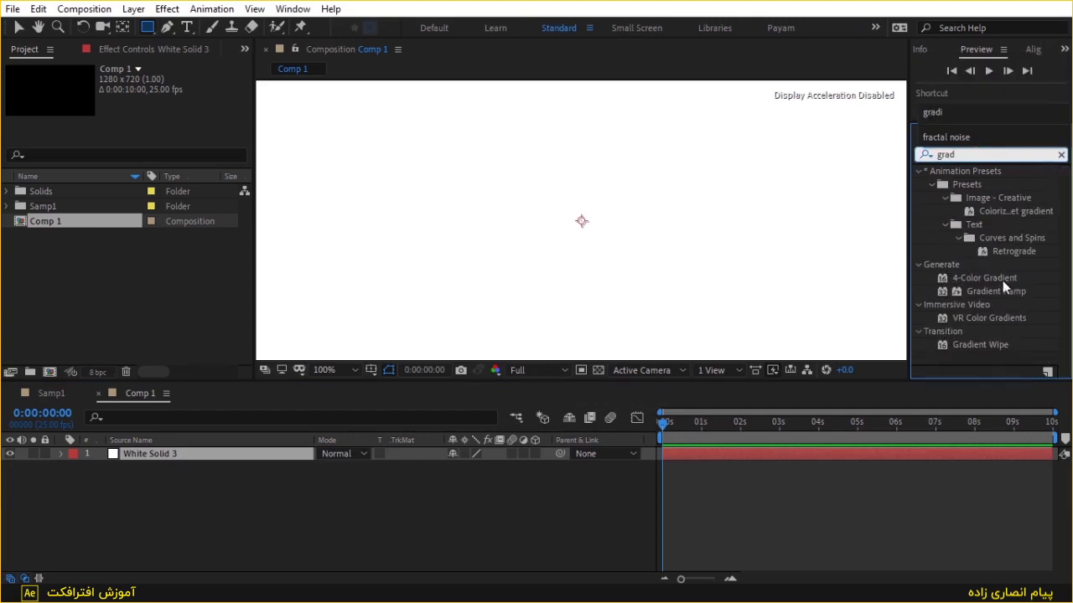
left_click_drag(997, 291, 539, 191)
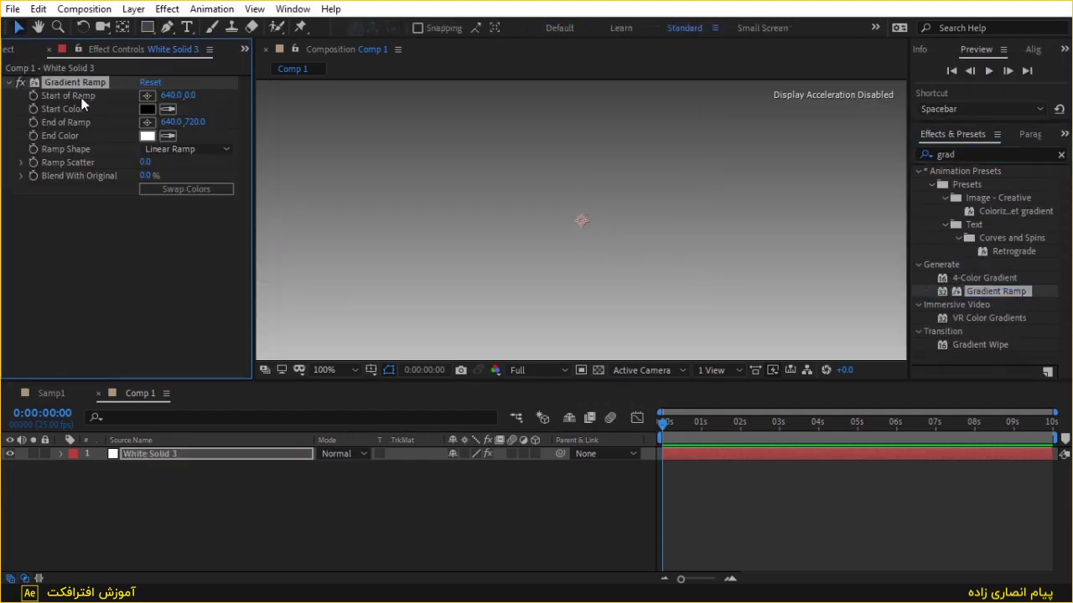
Set the gradient's start colour to dark purple 5F1173
left_click(149, 109)
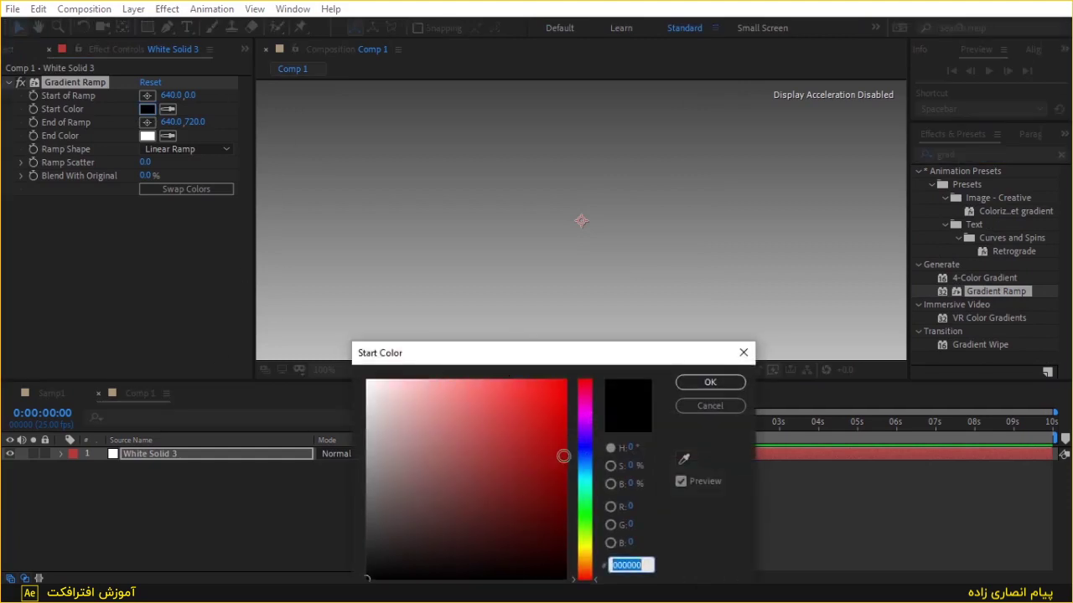
left_click(585, 431)
left_click_drag(586, 430, 586, 419)
mouse_move(514, 430)
left_mouse_down()
mouse_move(535, 449)
mouse_move(537, 488)
left_mouse_up()
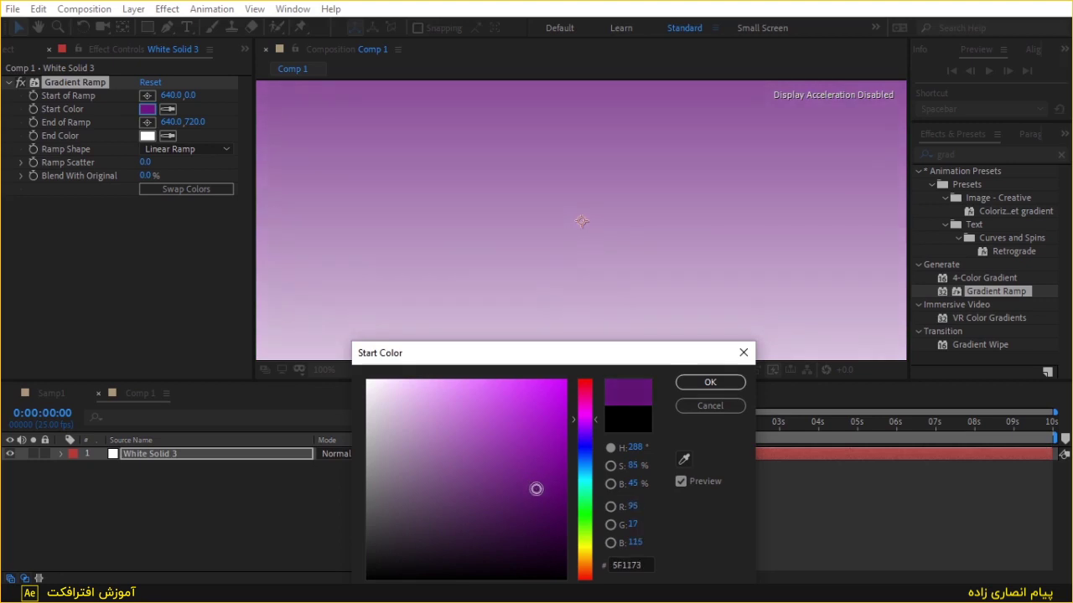
left_click(710, 383)
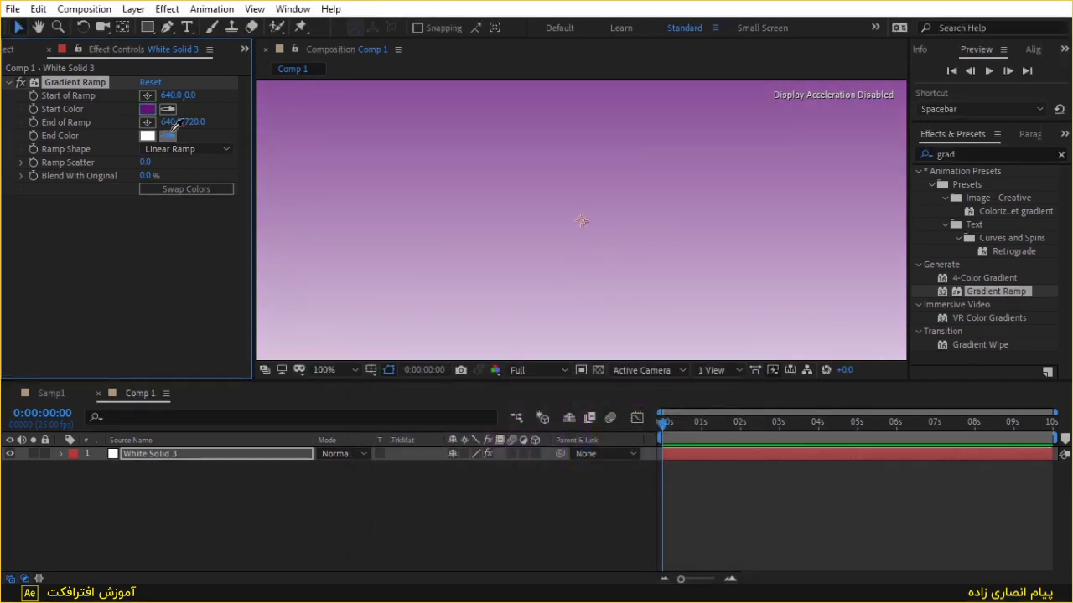
Set the gradient's end colour to lighter purple 9436AB
left_click(533, 182)
scroll(534, 193, "down", 3)
scroll(535, 192, "up", 2)
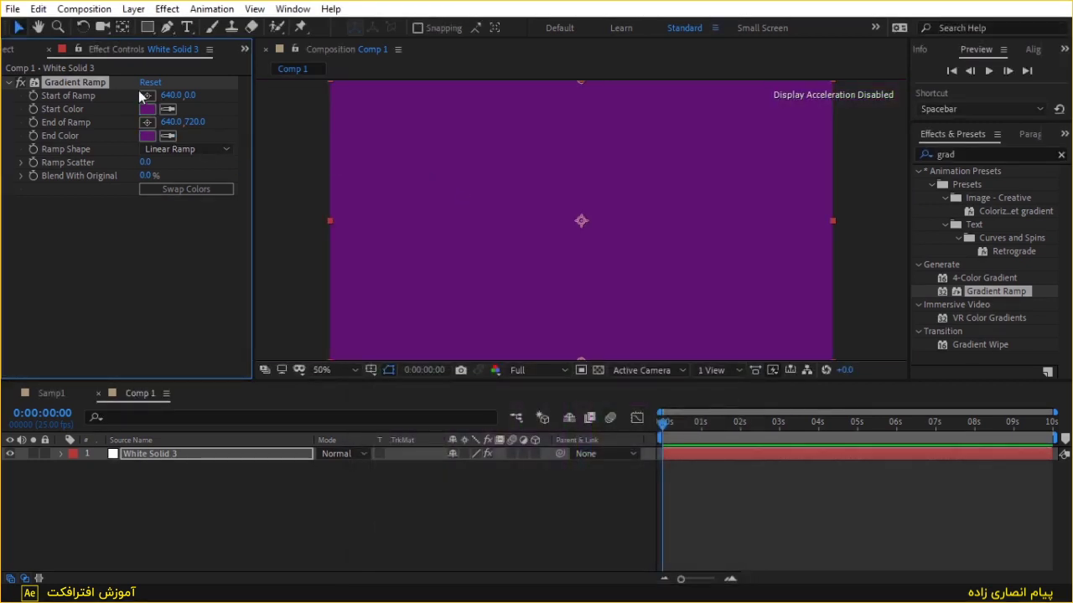
left_click(143, 139)
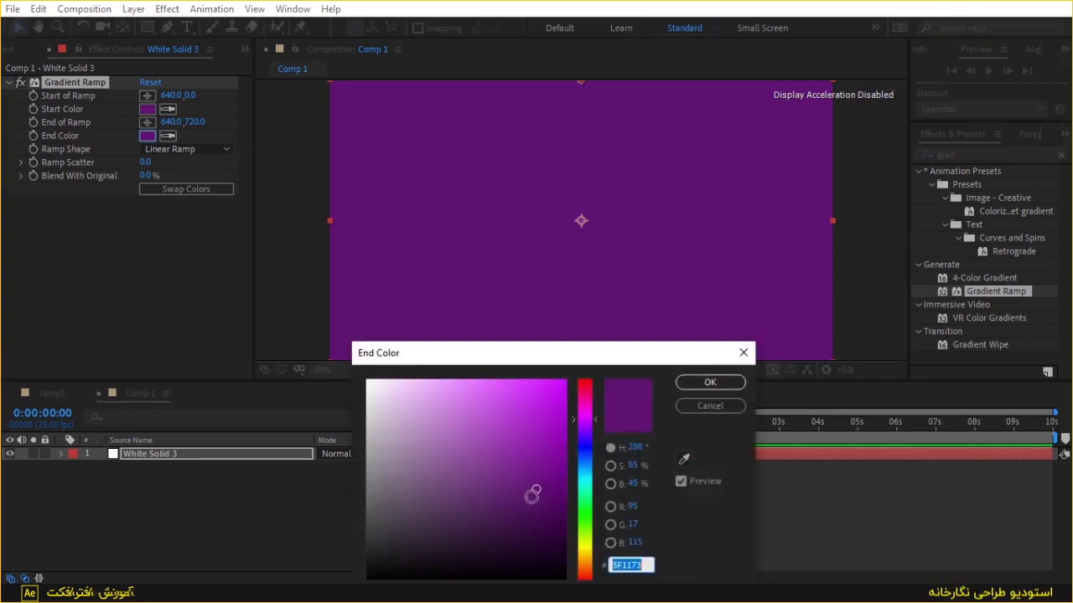
left_click_drag(536, 489, 503, 445)
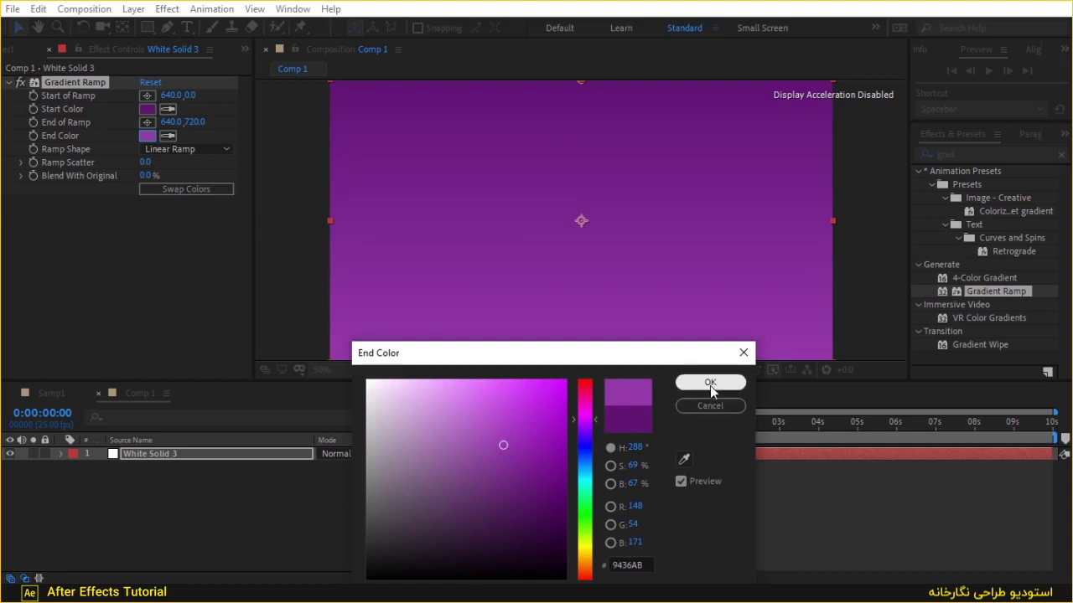
left_click(710, 384)
left_click(349, 499)
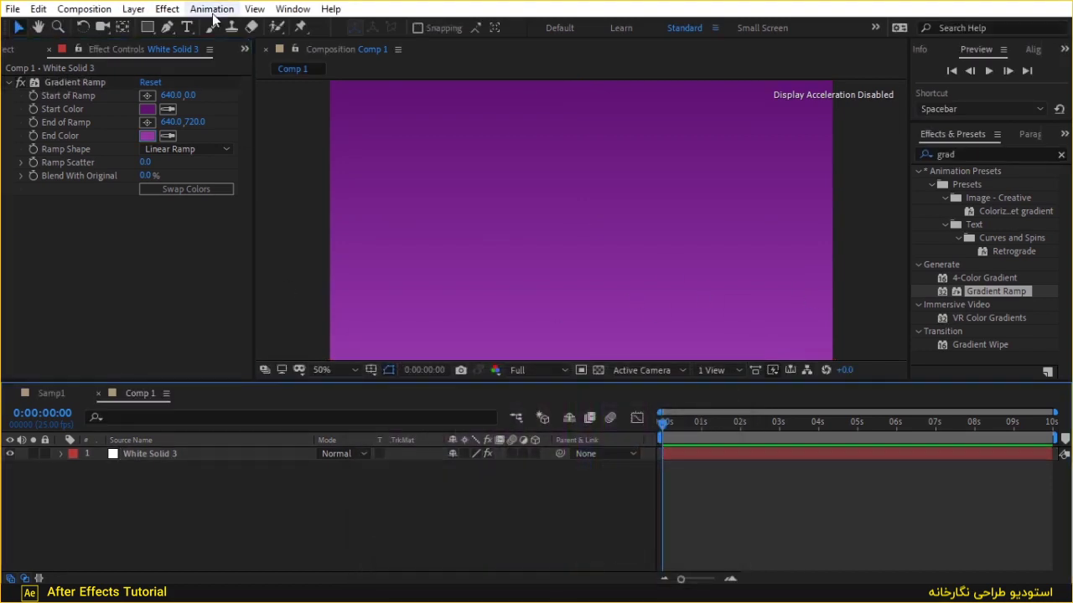
Draw a two-point horizontal white 3 px line with the Pen tool below centre
left_click(166, 28)
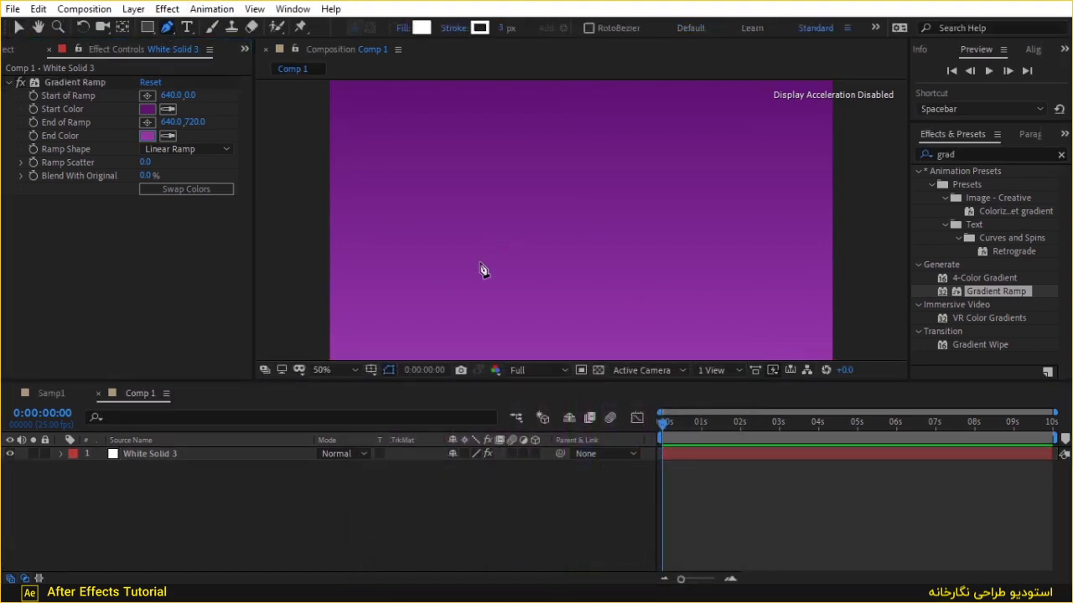
left_click(469, 264)
left_click(701, 264)
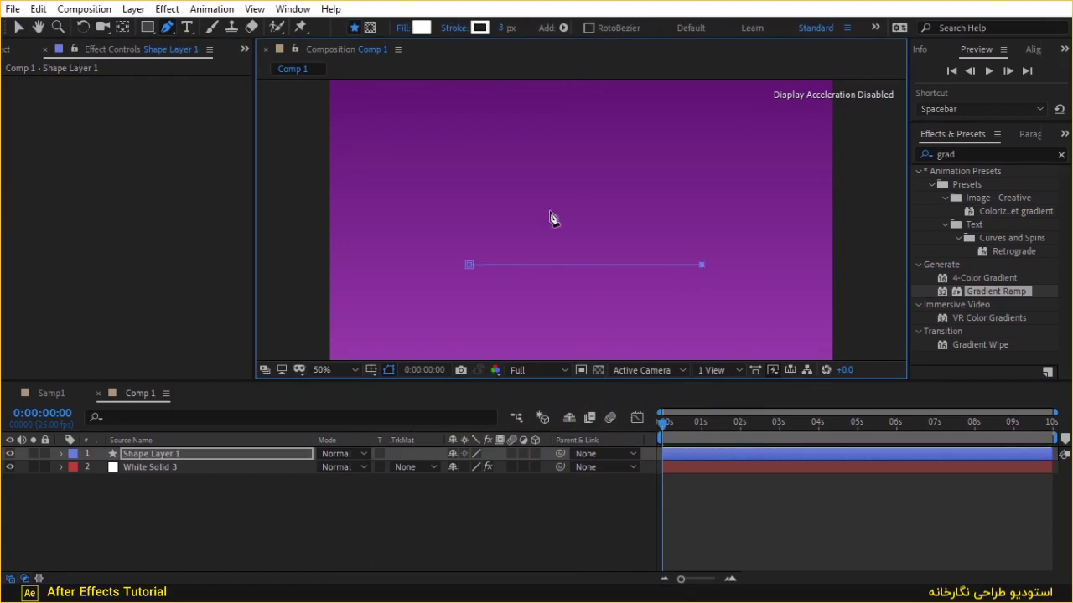
left_click(343, 510)
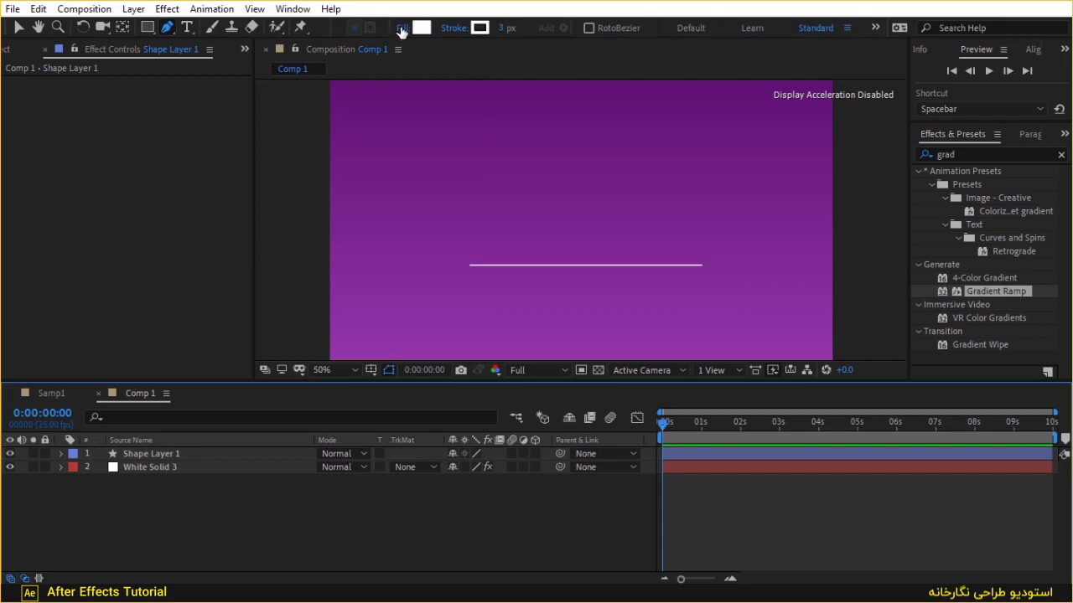
left_click(187, 455)
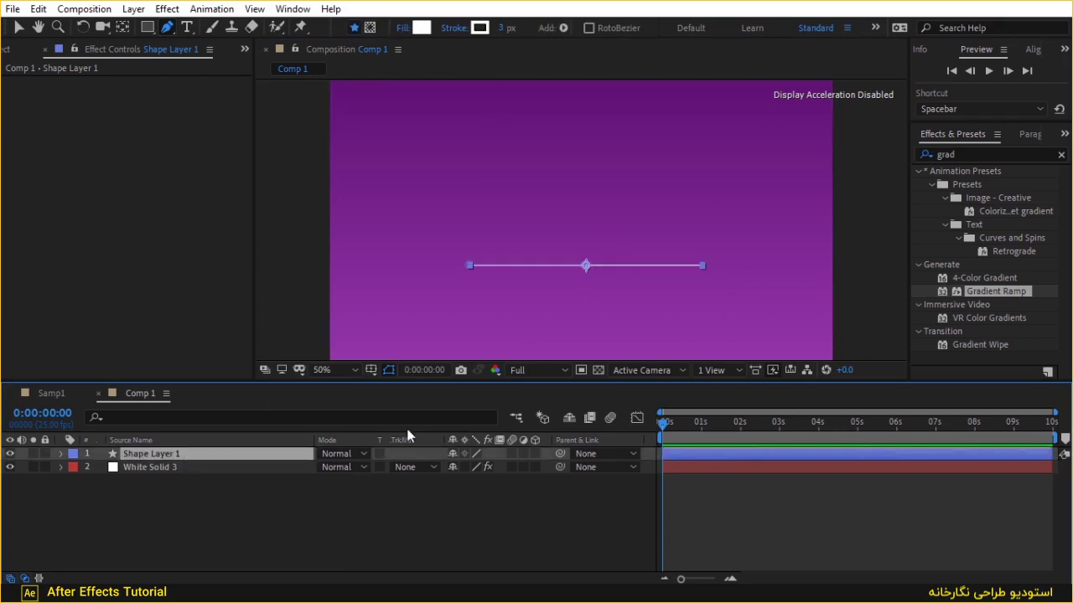
left_click(277, 501)
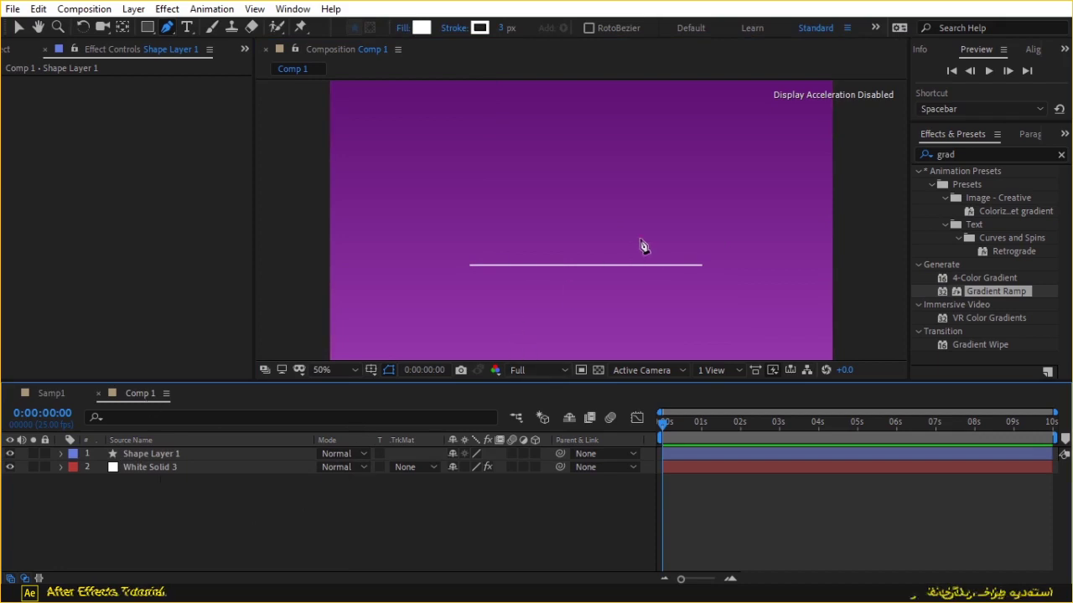
Add an adjustment layer on top and apply Turbulent Displace to it
right_click(308, 526)
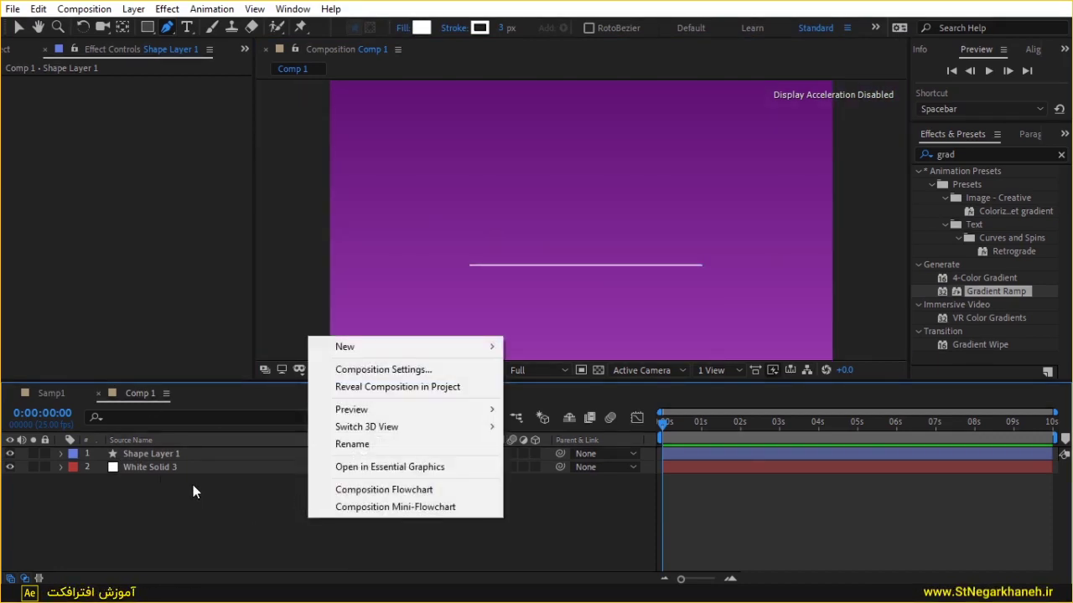
mouse_move(393, 355)
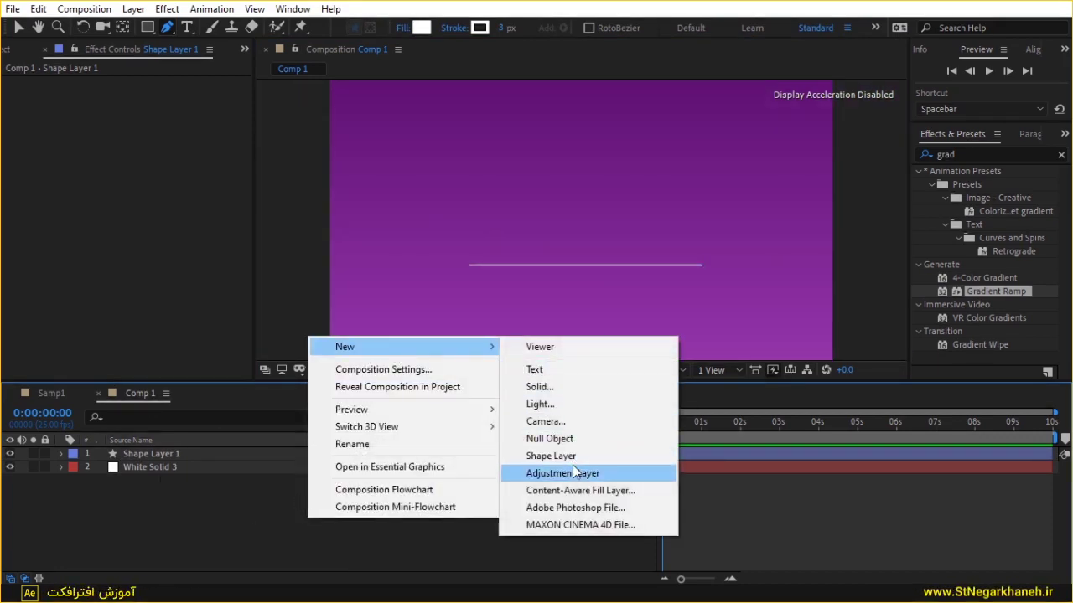
left_click(574, 472)
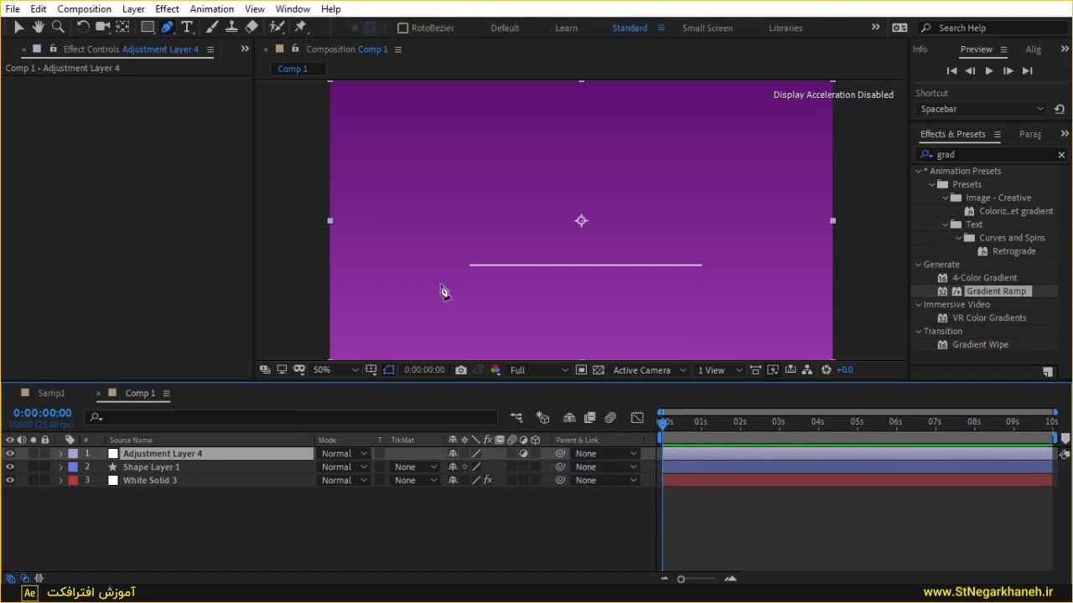
left_click(1061, 154)
type("sasd")
key("BackSpace")
key("BackSpace")
key("BackSpace")
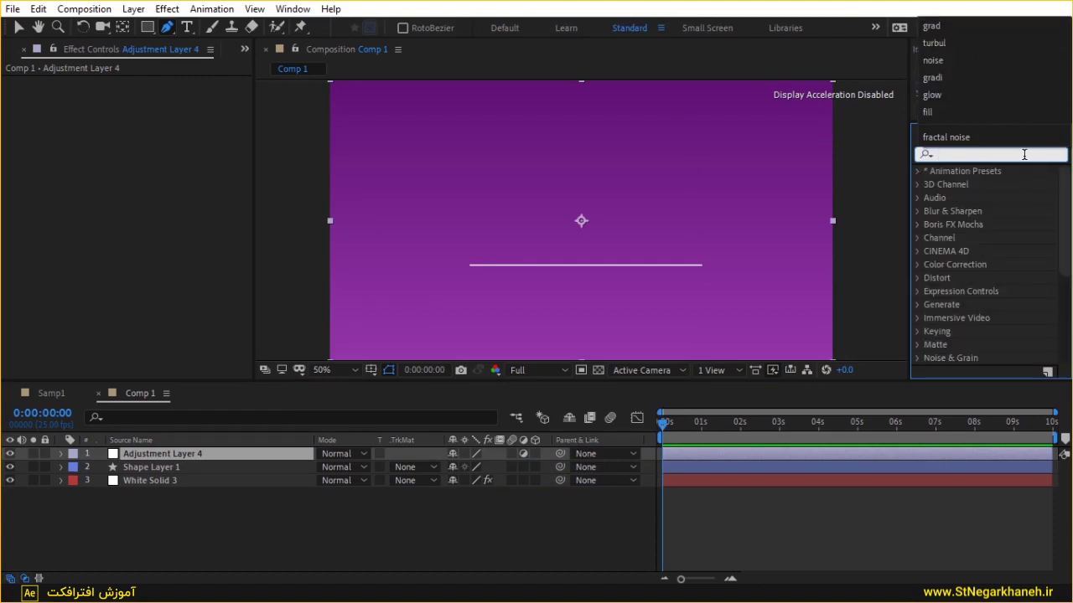
type("tu")
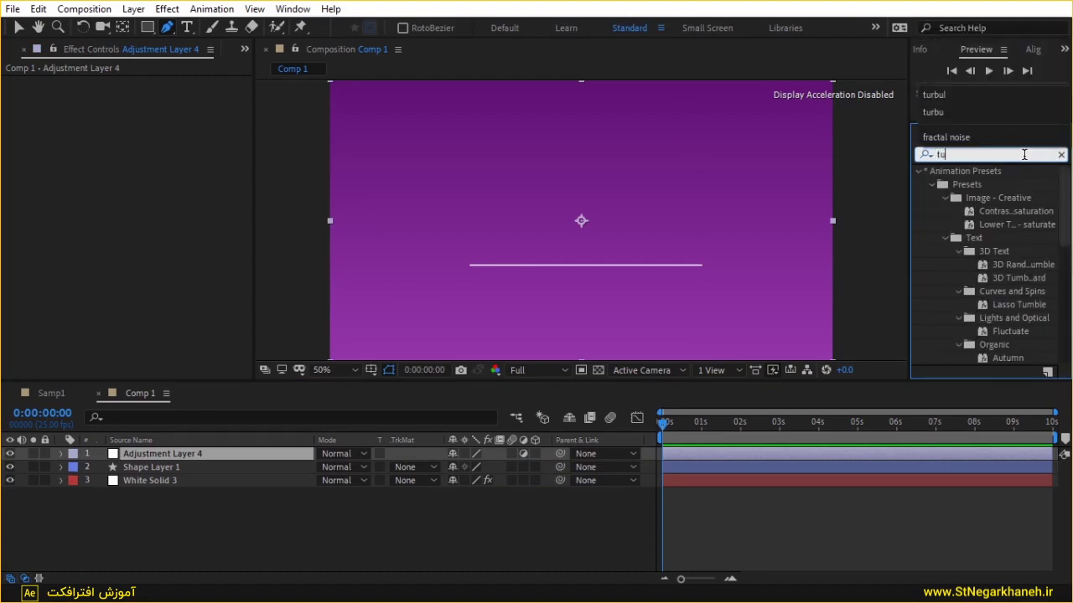
type("bu")
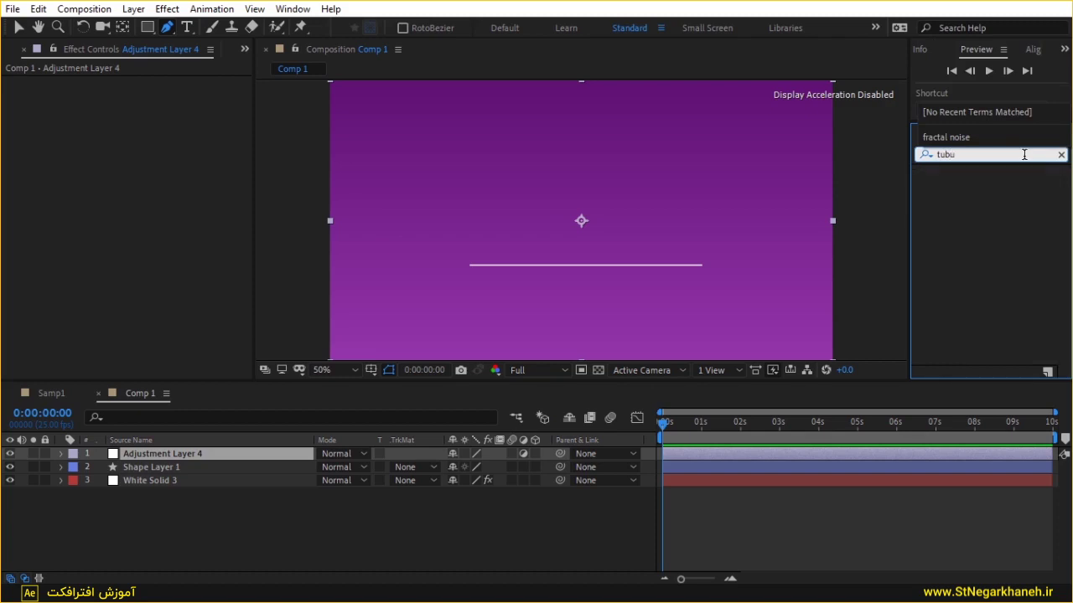
type("tur")
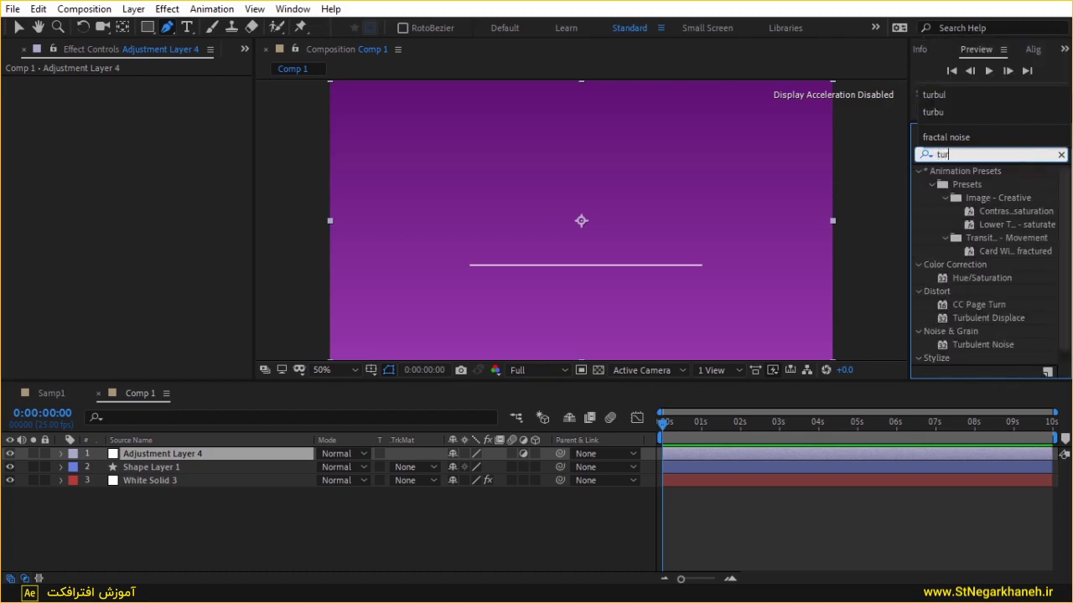
type("bu")
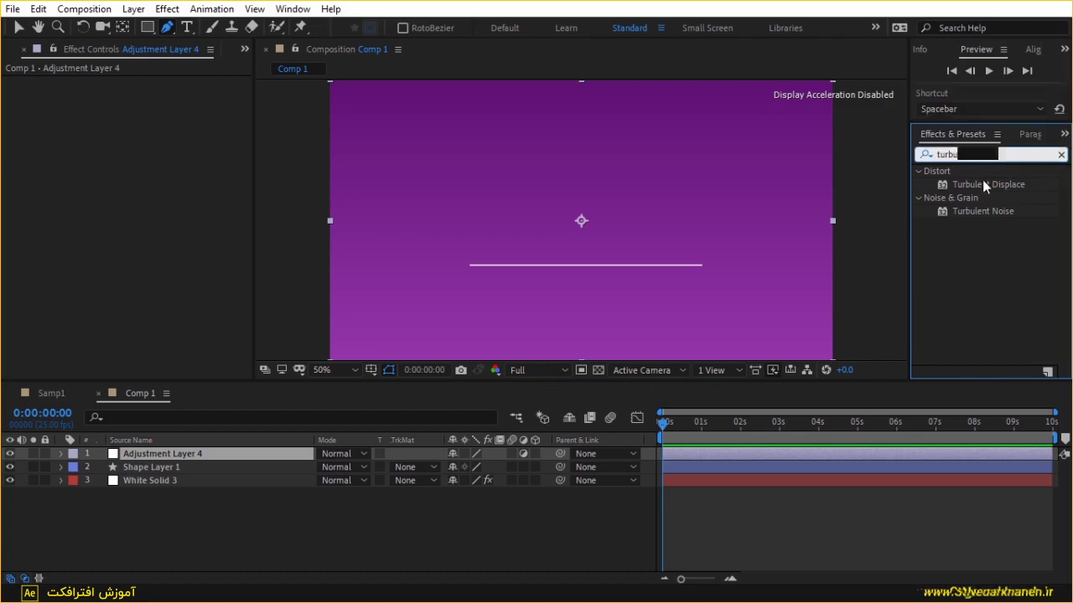
left_click_drag(982, 184, 130, 455)
Apply Noise HLS to the adjustment layer with Lightness lowered to 5%
left_click(1001, 159)
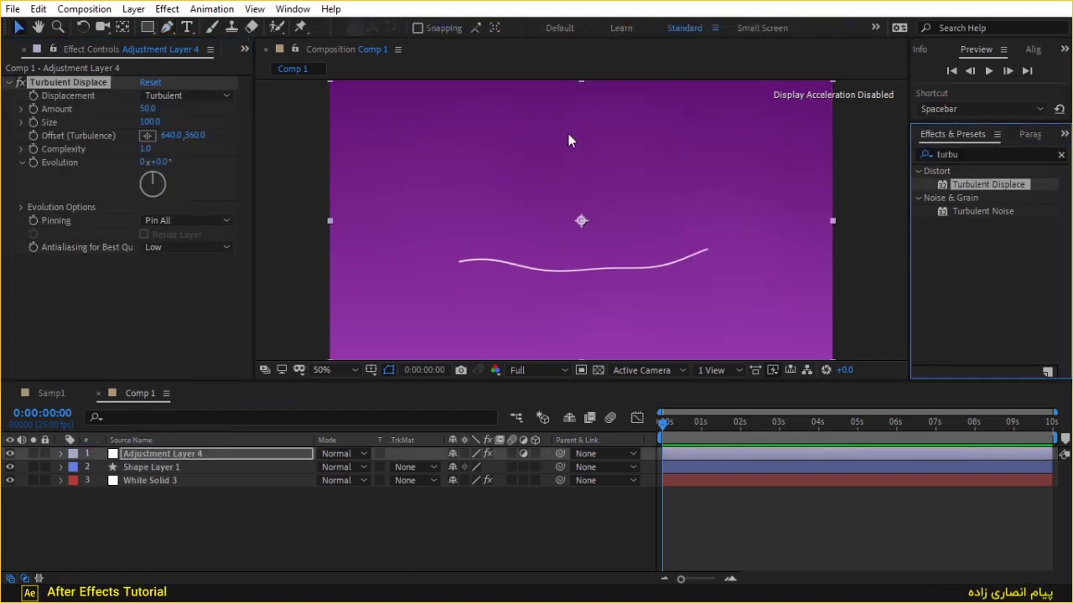
double_click(1013, 153)
type("noise")
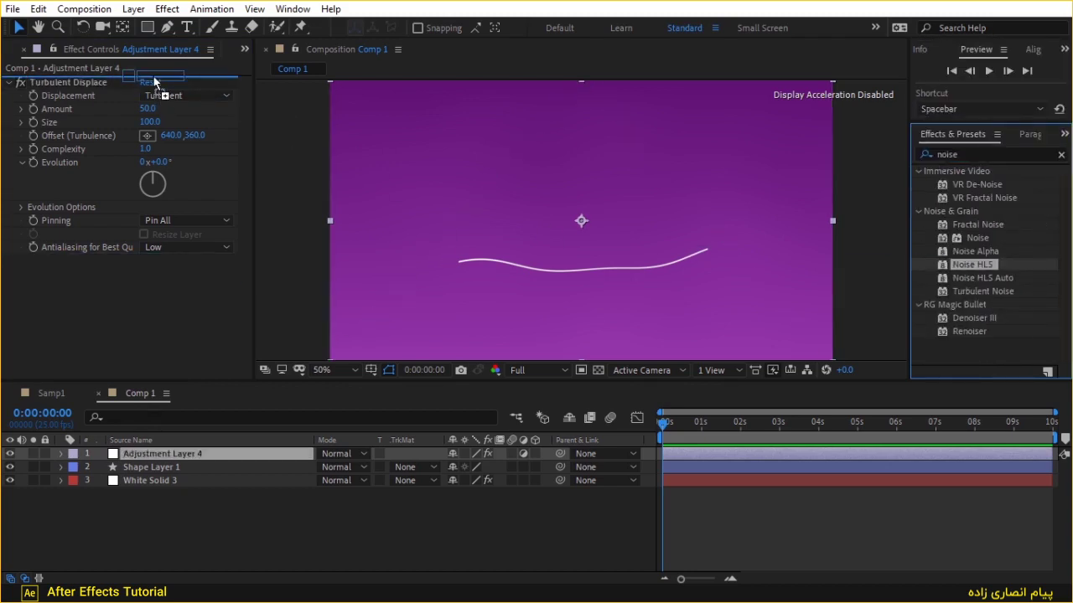
left_click_drag(969, 266, 121, 82)
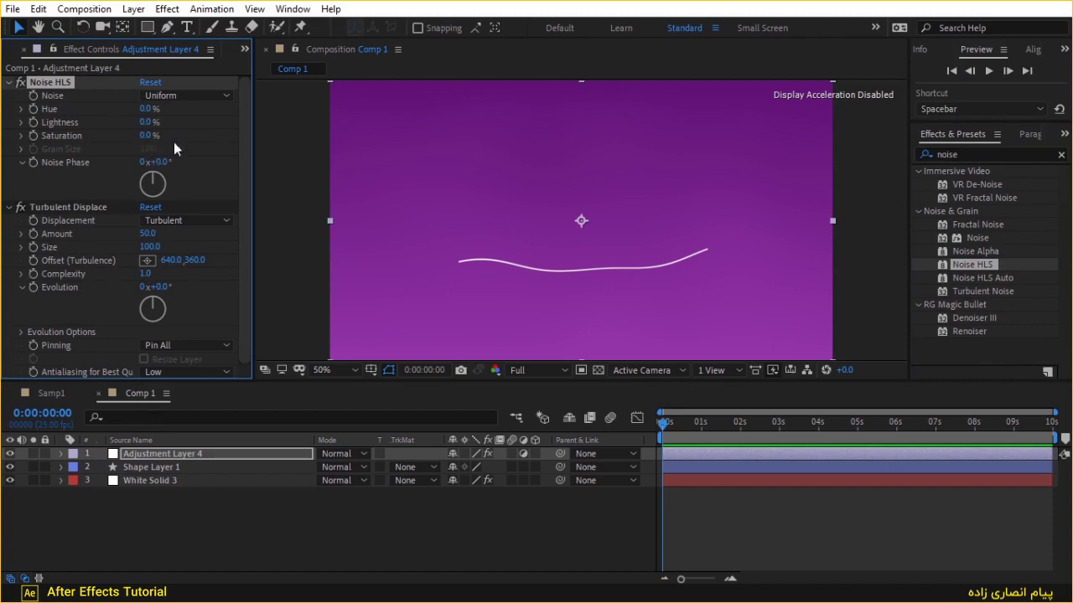
left_click(144, 122)
left_click_drag(159, 125, 153, 124)
type("5")
Move Turbulent Displace above Noise HLS and set its Amount to 25 and Size to 3
left_click(20, 207)
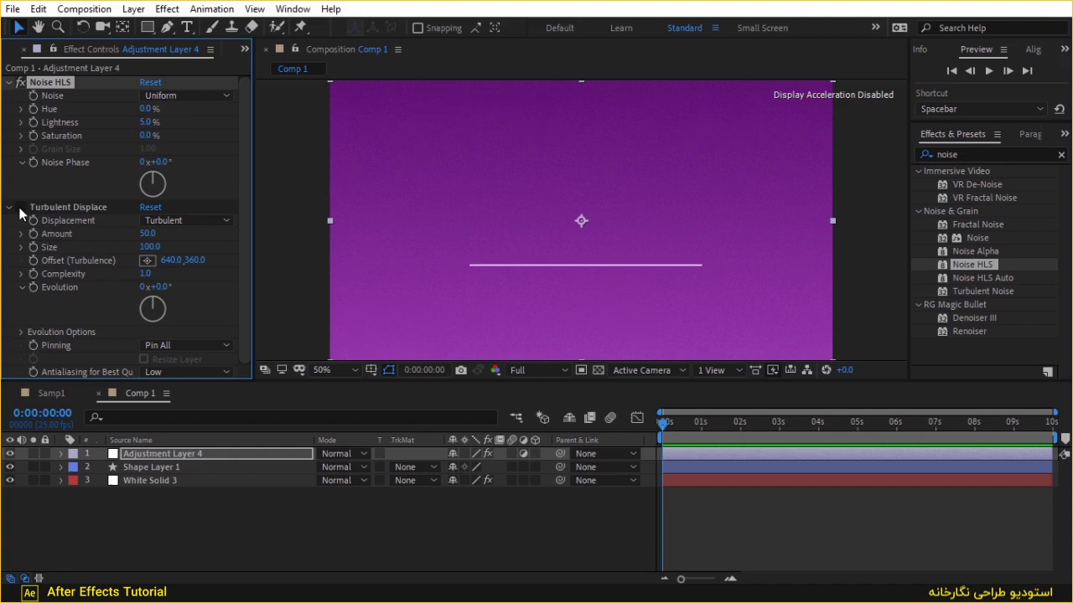
left_click(20, 208)
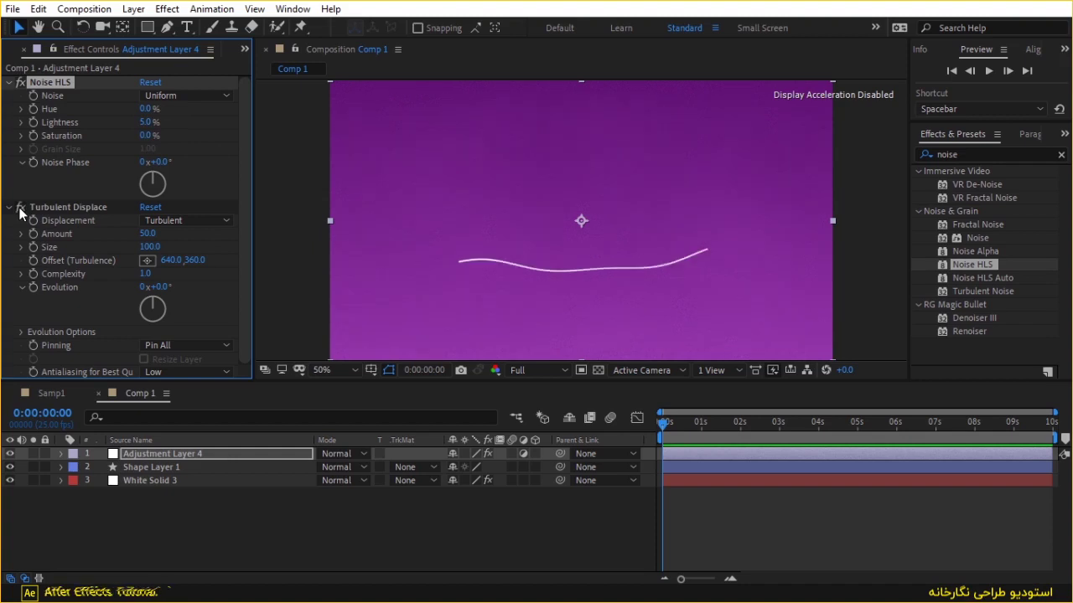
left_click(9, 82)
left_click_drag(58, 95, 60, 82)
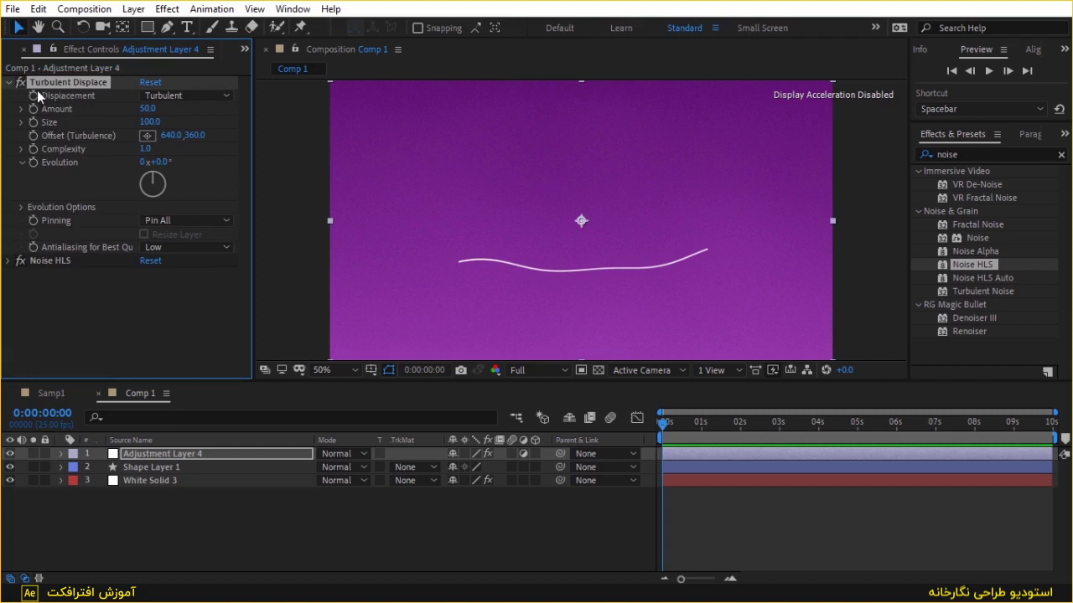
left_click(149, 109)
key("Tab")
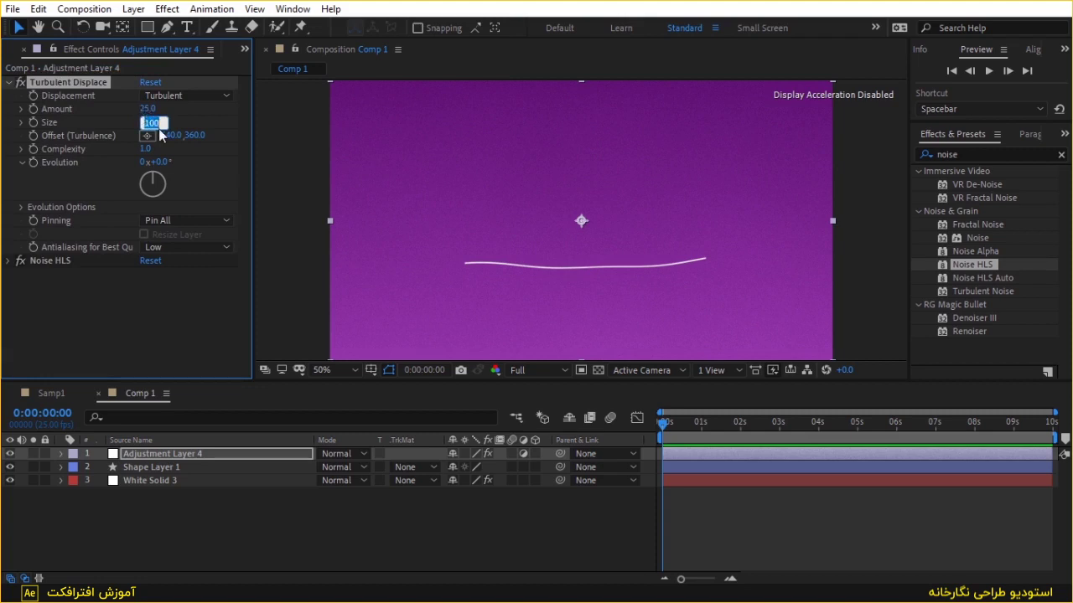
type("3")
key("Return")
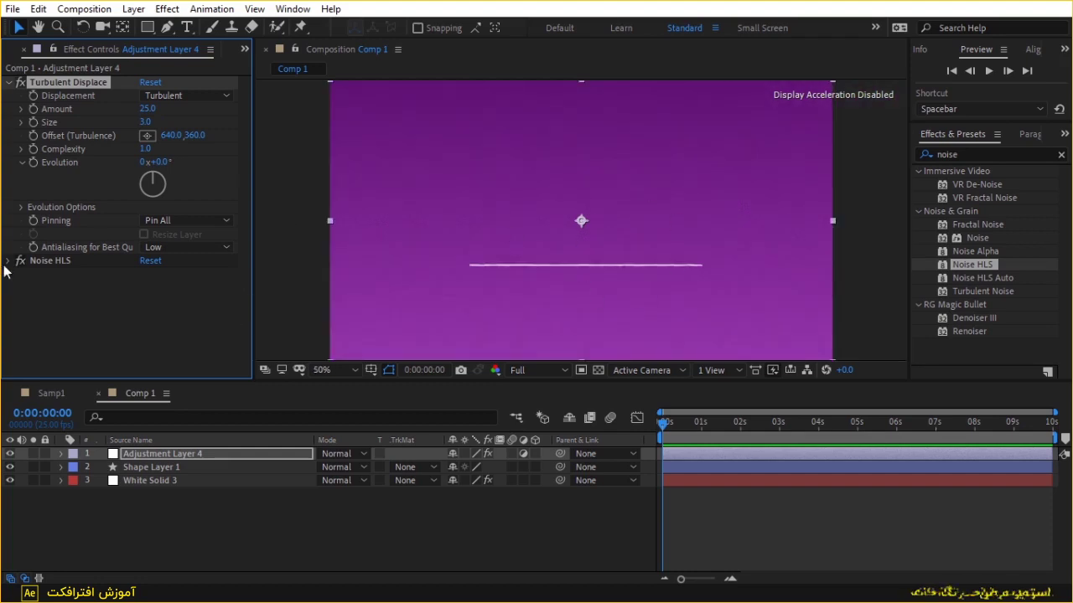
left_click(9, 83)
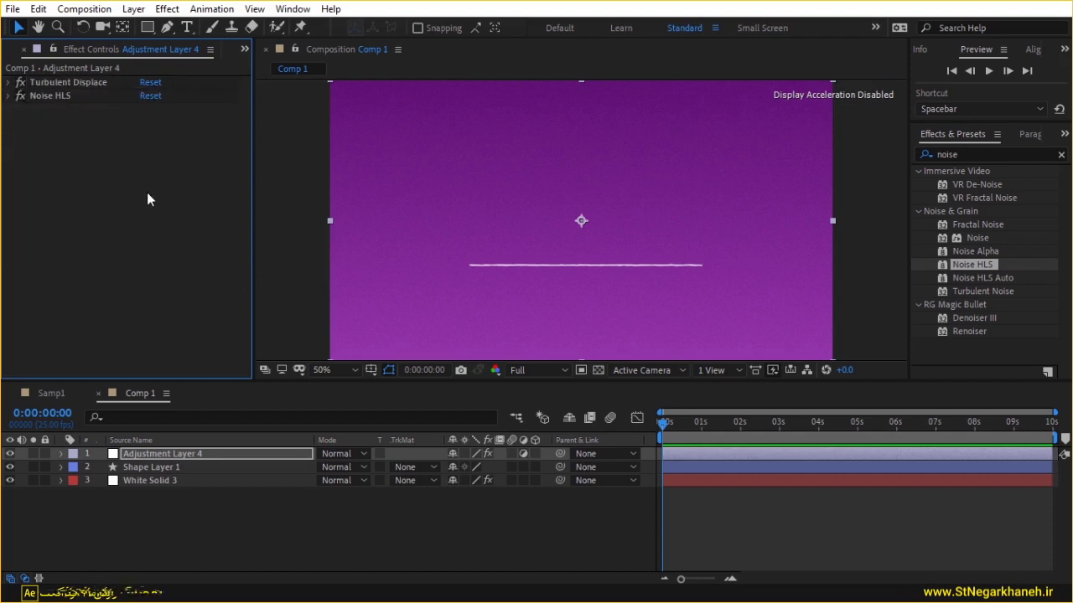
left_click(366, 518)
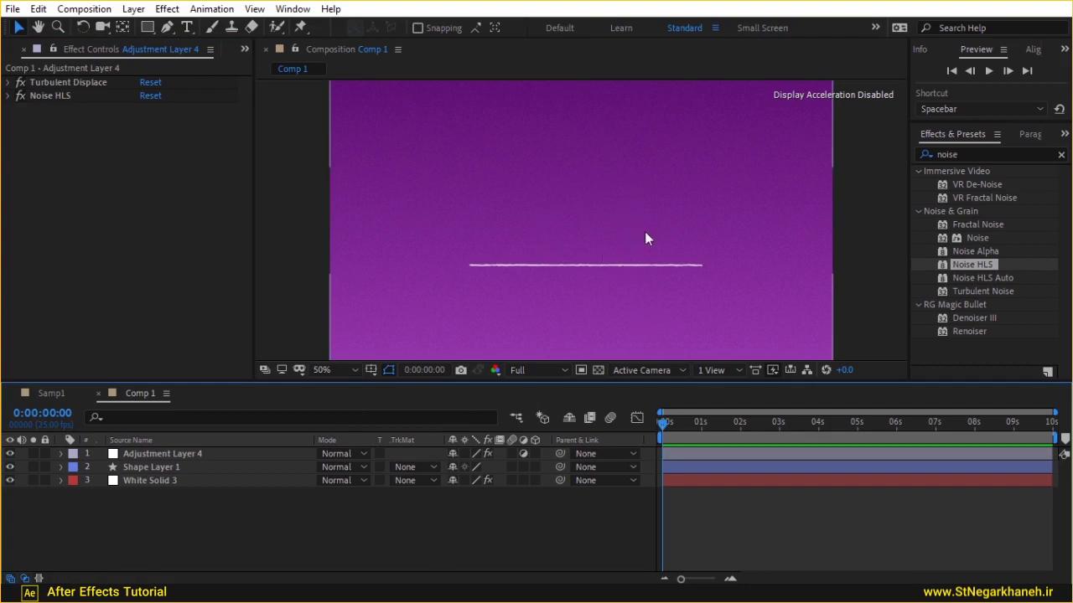
key("super")
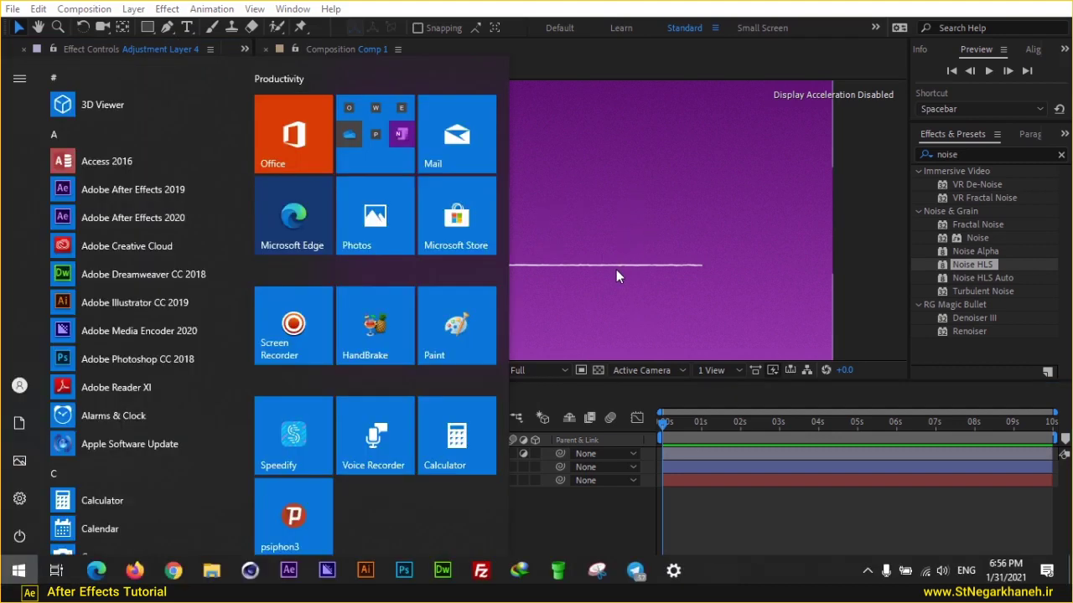
key("super")
left_click(147, 27)
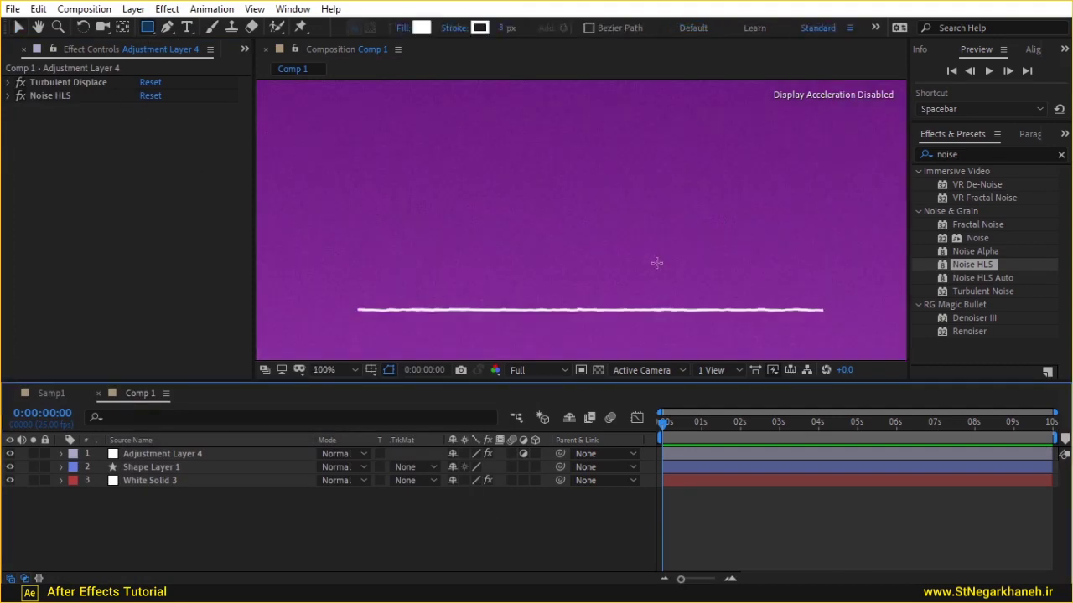
Draw a white rectangle with no stroke standing on the line
left_click_drag(511, 264, 627, 201)
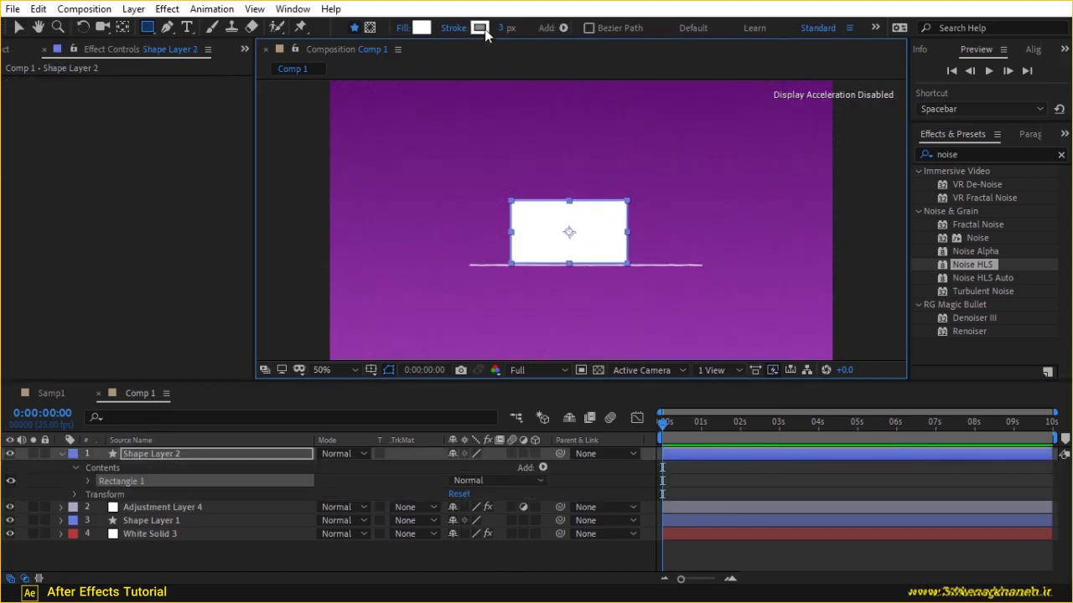
left_click(453, 28)
left_click(457, 233)
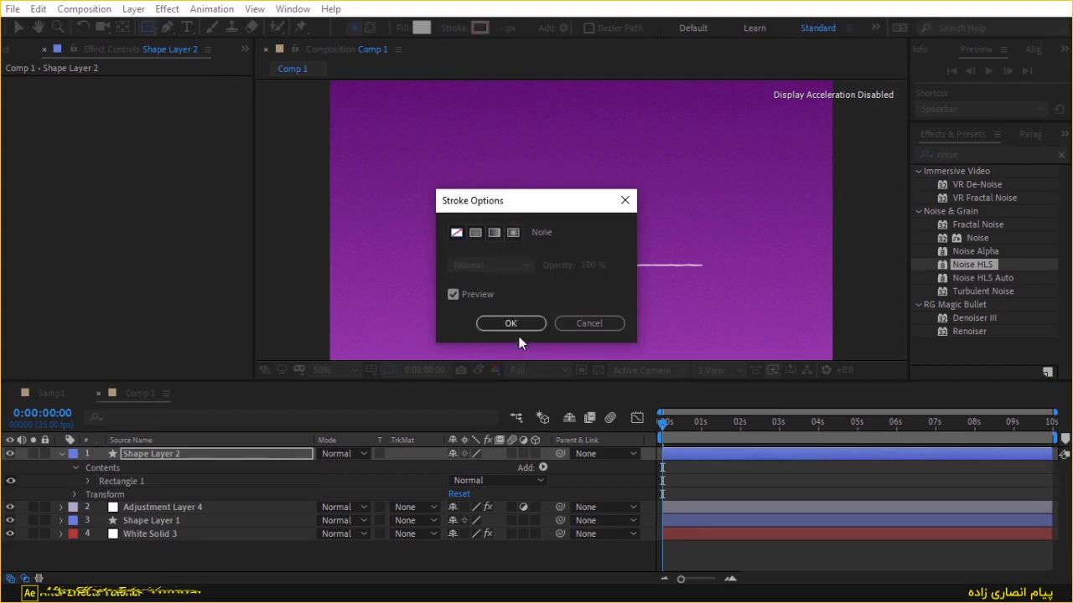
left_click(513, 325)
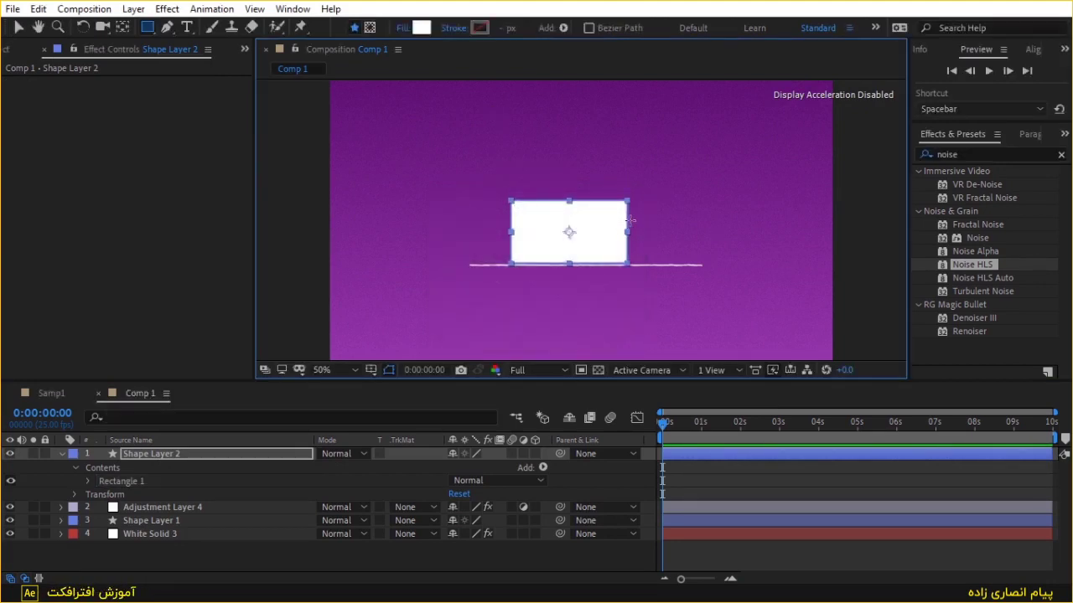
key("period")
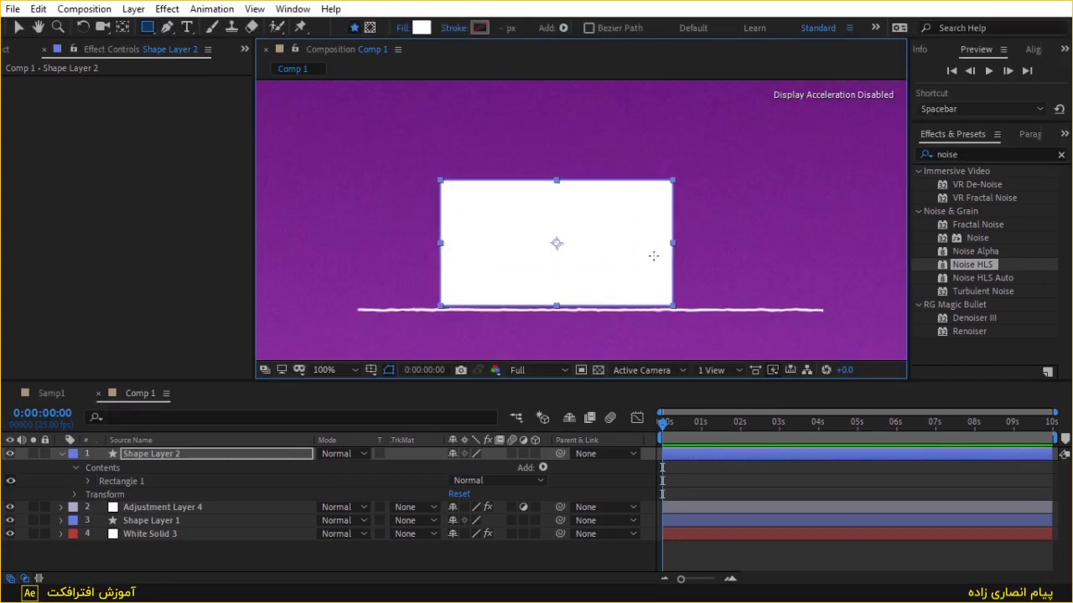
Narrow Rectangle 1 from both sides into an almost square box
left_click(130, 482)
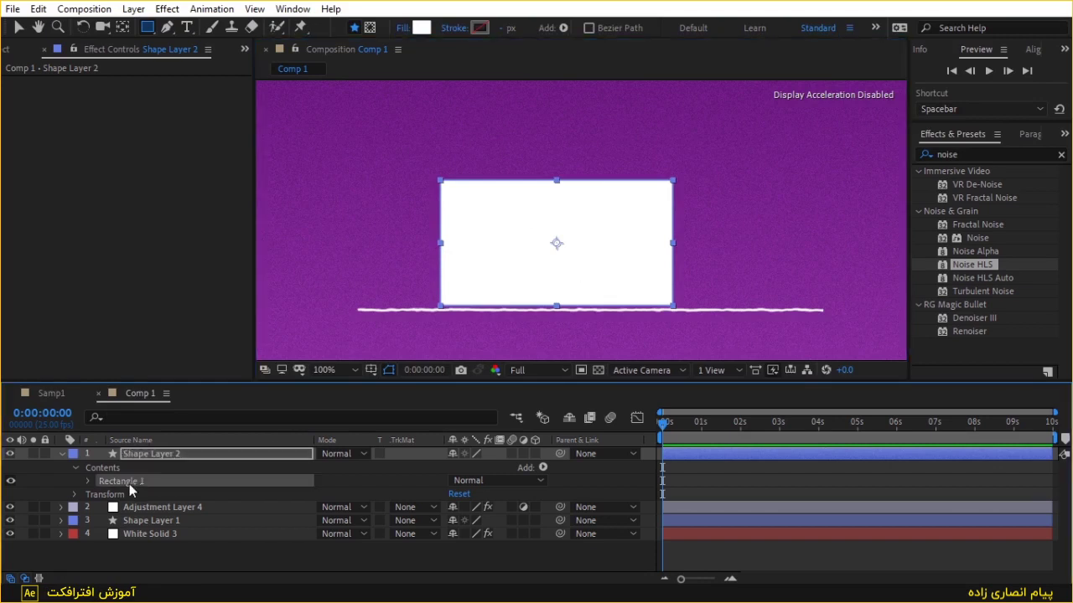
left_click(18, 27)
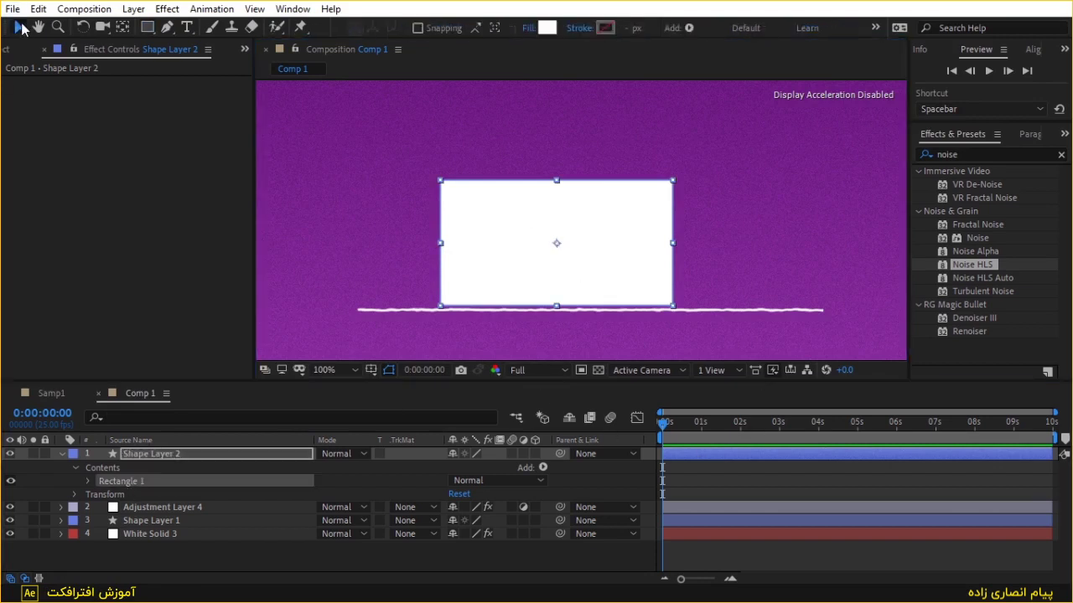
left_click(194, 482)
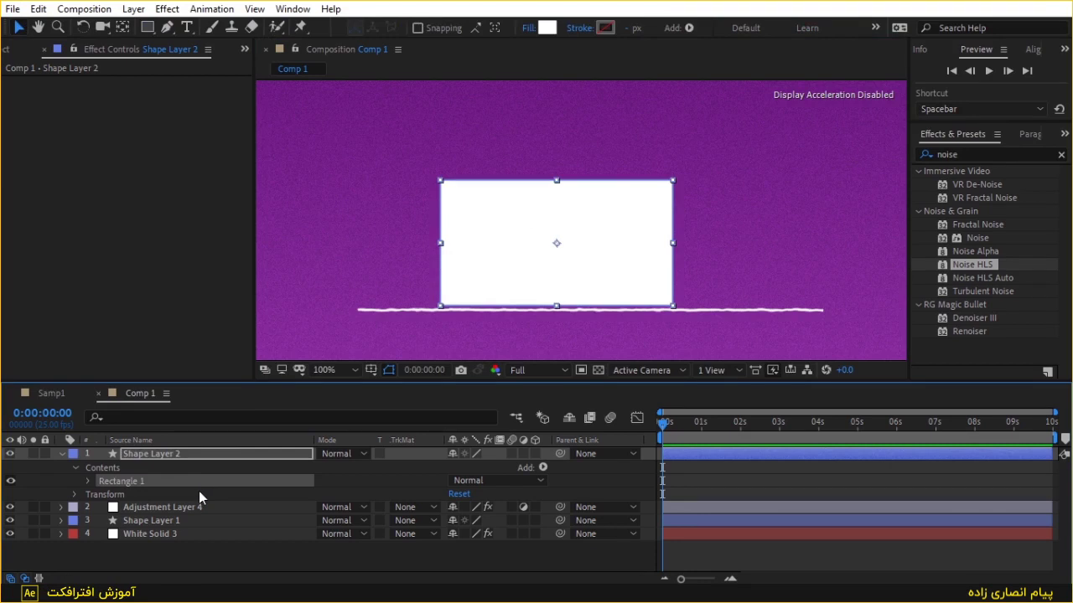
key("ctrl+d")
left_click_drag(672, 244, 661, 244)
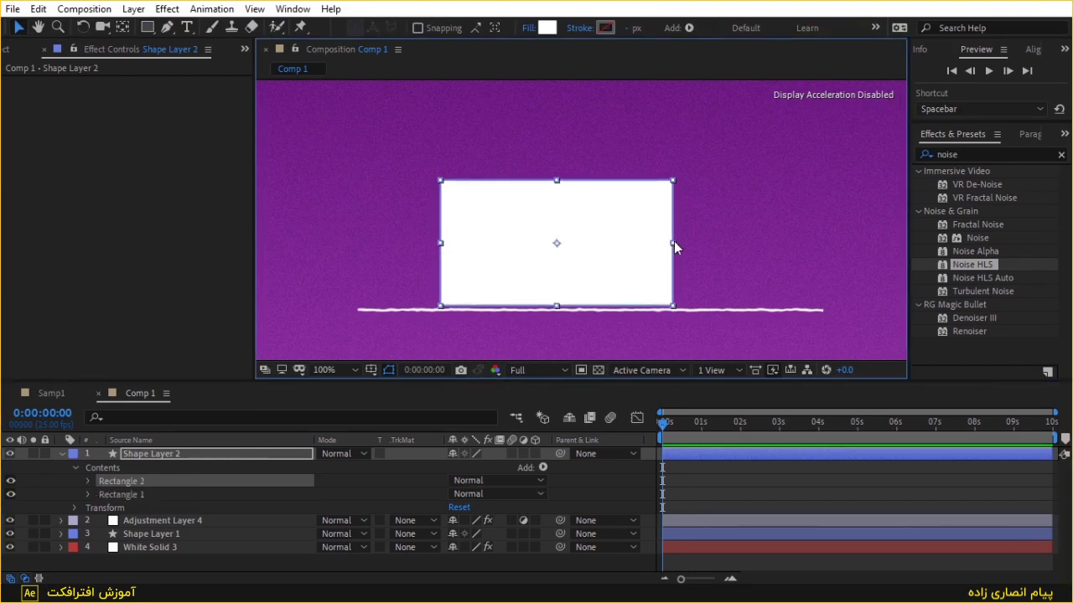
key("ctrl+z")
key("ctrl+z")
left_click_drag(673, 243, 634, 246)
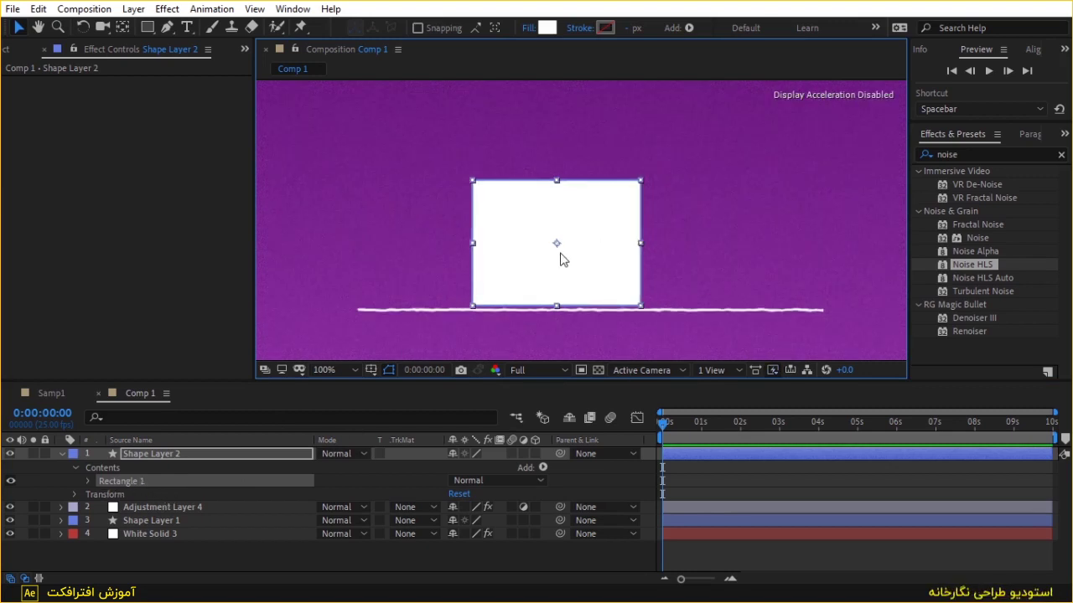
left_click(278, 454)
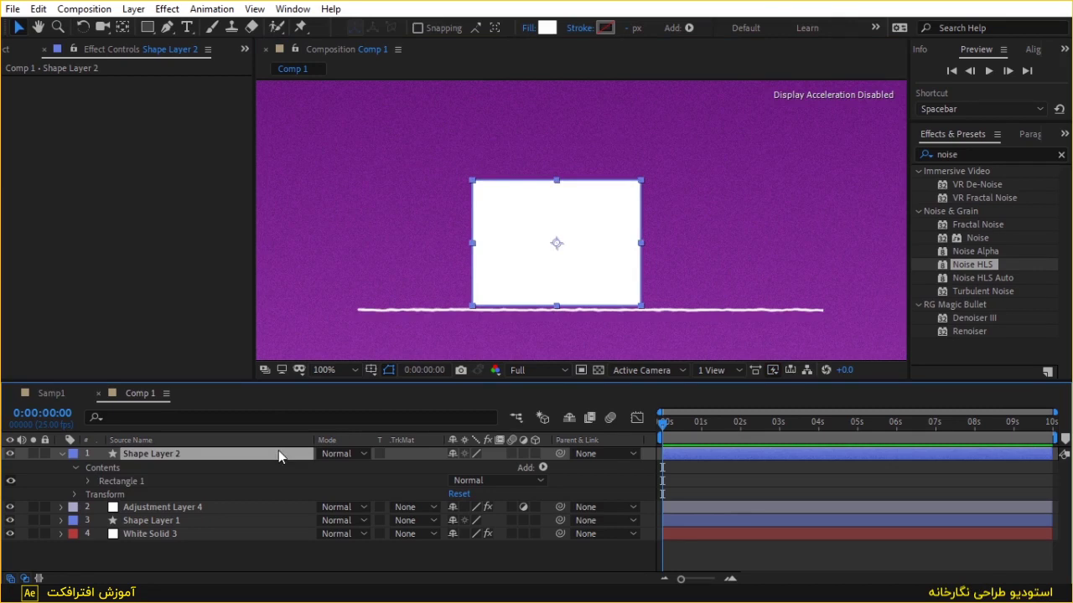
left_click(167, 482)
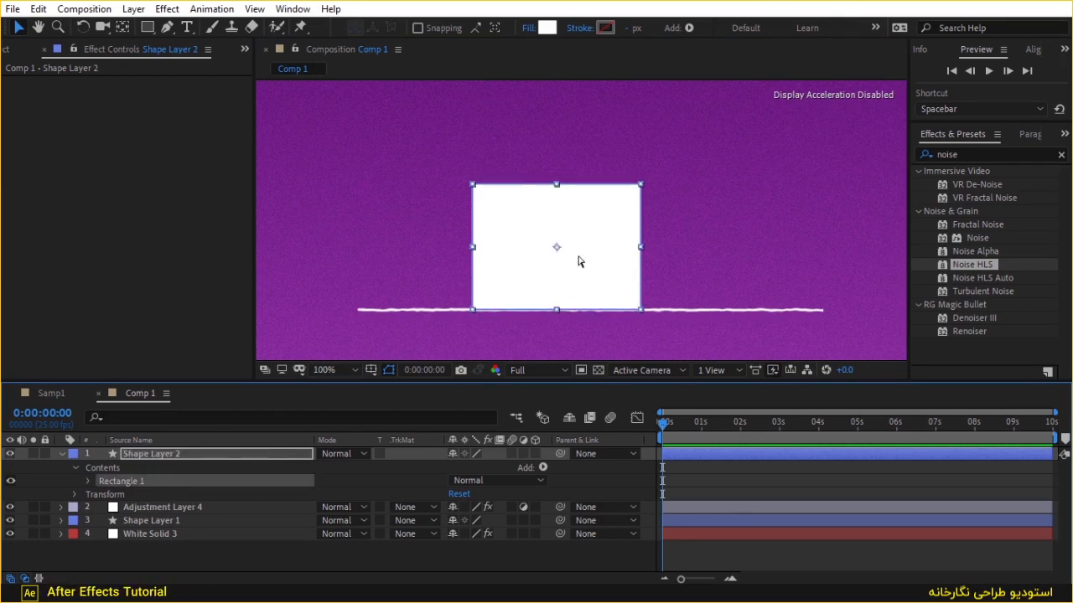
Duplicate Rectangle 1 as Rectangle 2 and make it narrower and shorter
key("ctrl+d")
left_click_drag(640, 248, 605, 253)
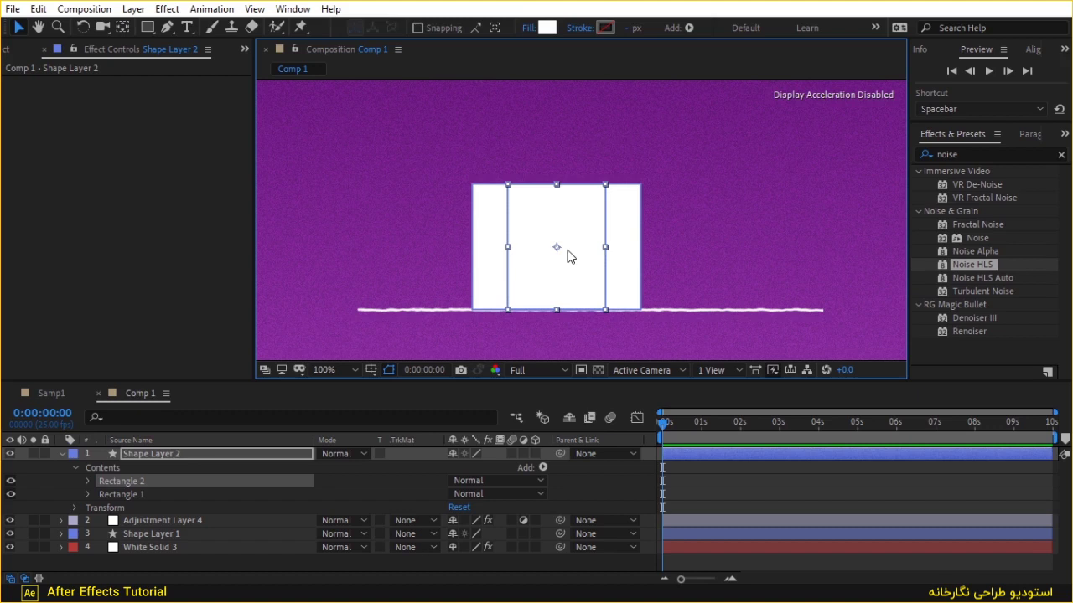
left_click_drag(558, 187, 560, 195)
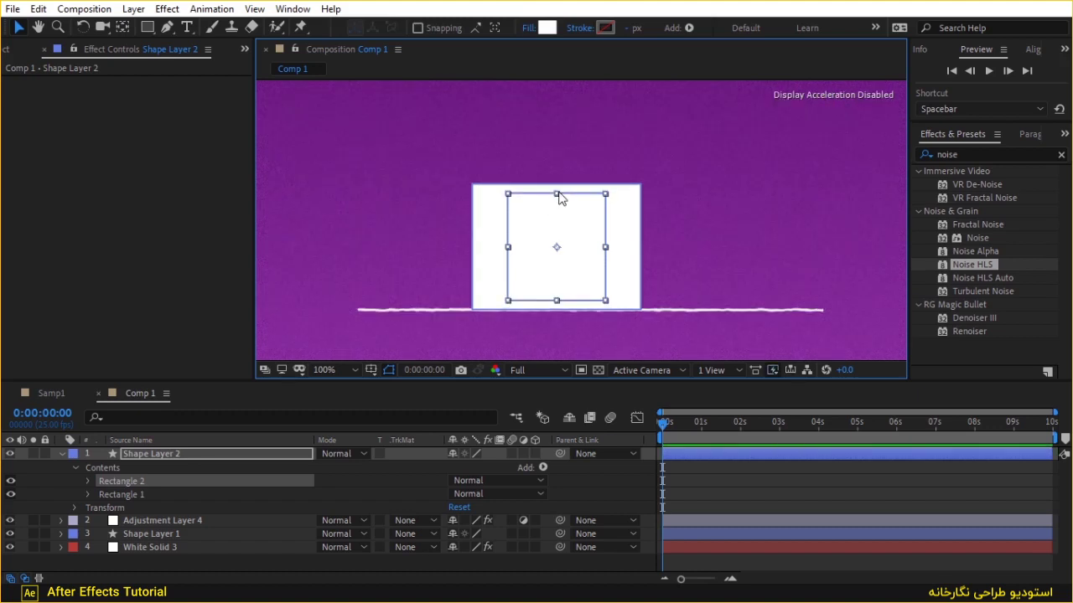
left_click_drag(555, 195, 556, 197)
left_click(555, 196)
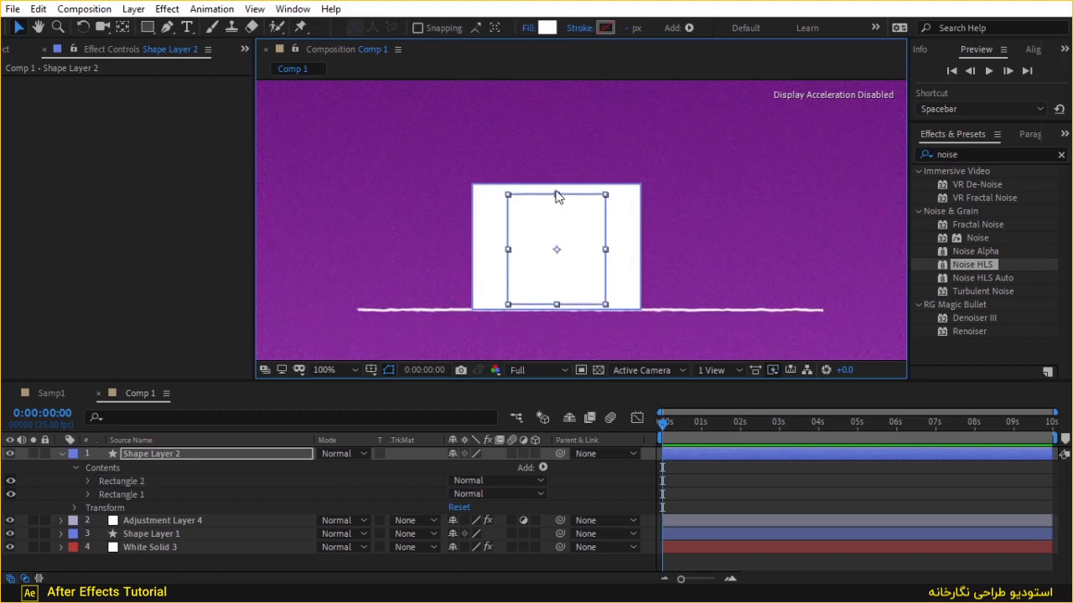
left_click(558, 198)
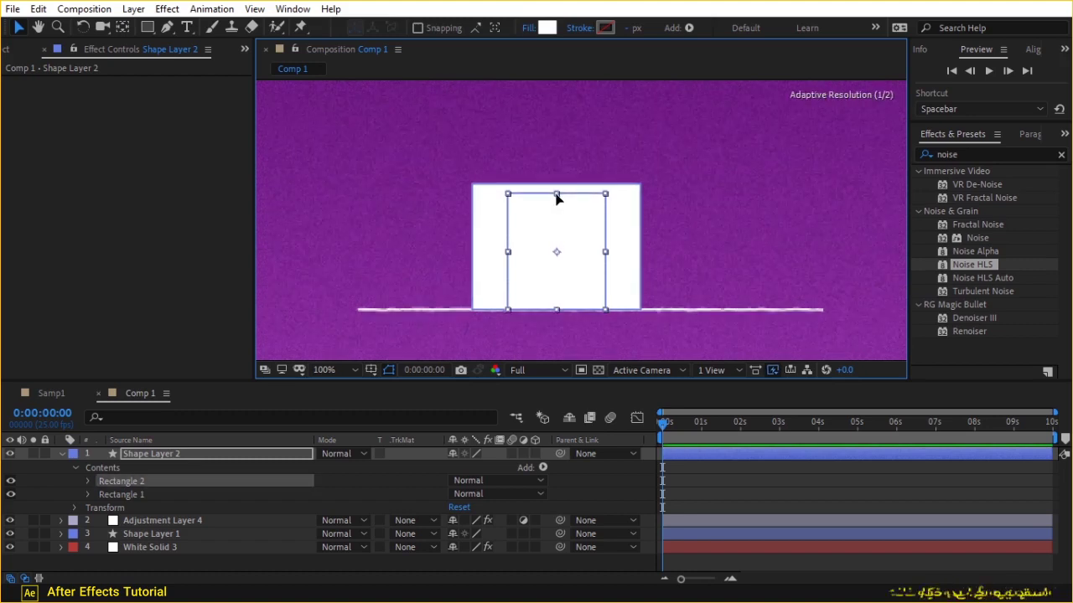
Align Rectangle 2's bottom edge with the box and nudge it left
scroll(560, 208, "up", 2)
scroll(570, 222, "up", 1)
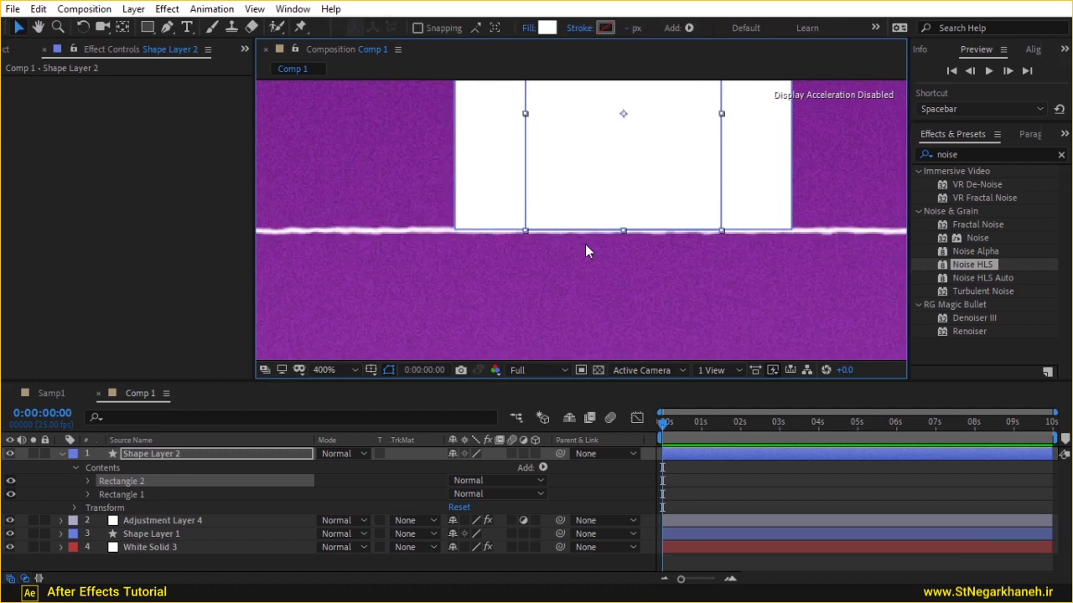
scroll(585, 244, "up", 1)
scroll(552, 210, "up", 1)
left_click(552, 211)
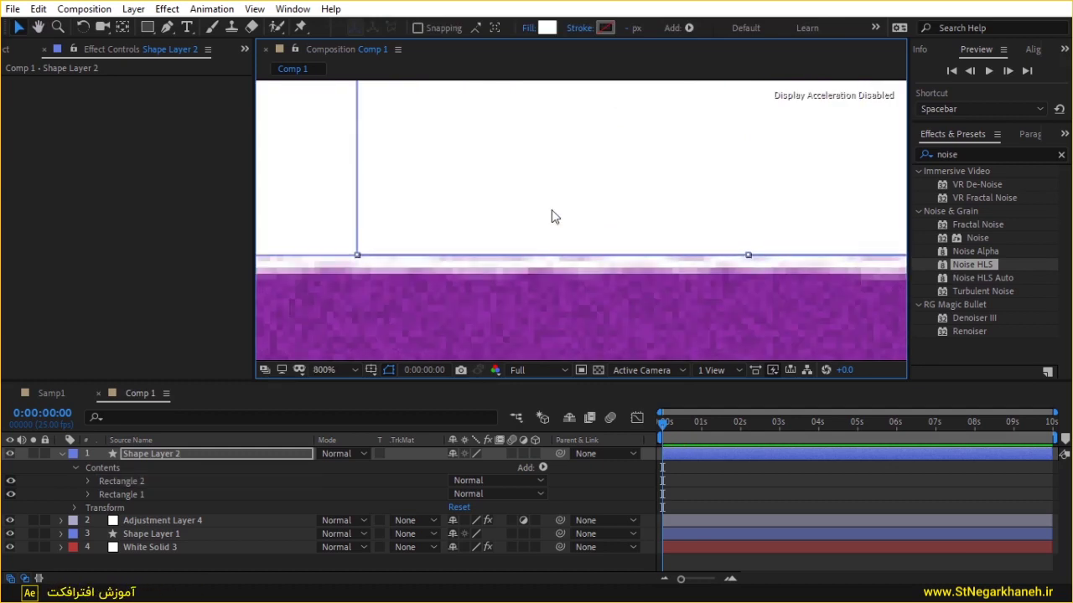
scroll(369, 290, "up", 1)
key("h")
left_click_drag(645, 215, 695, 237)
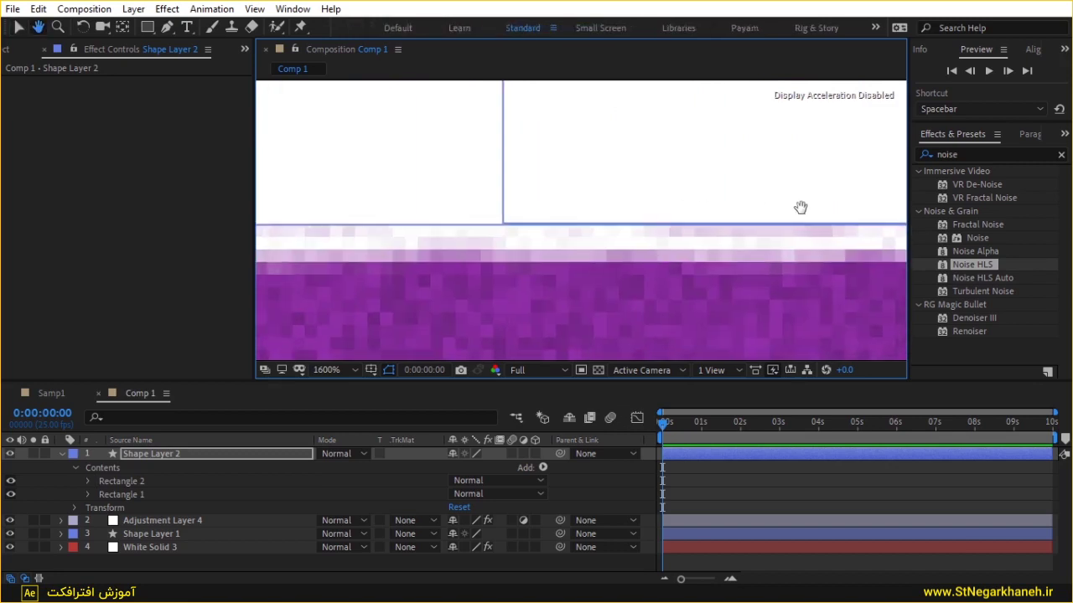
key("v")
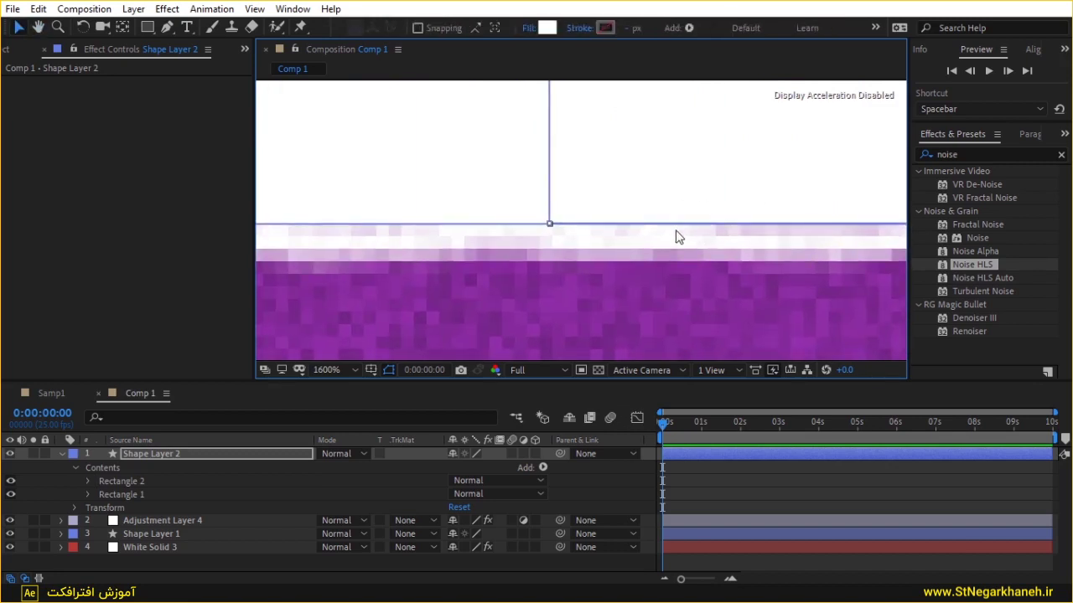
scroll(675, 235, "down", 1)
scroll(676, 231, "down", 1)
scroll(658, 126, "down", 2)
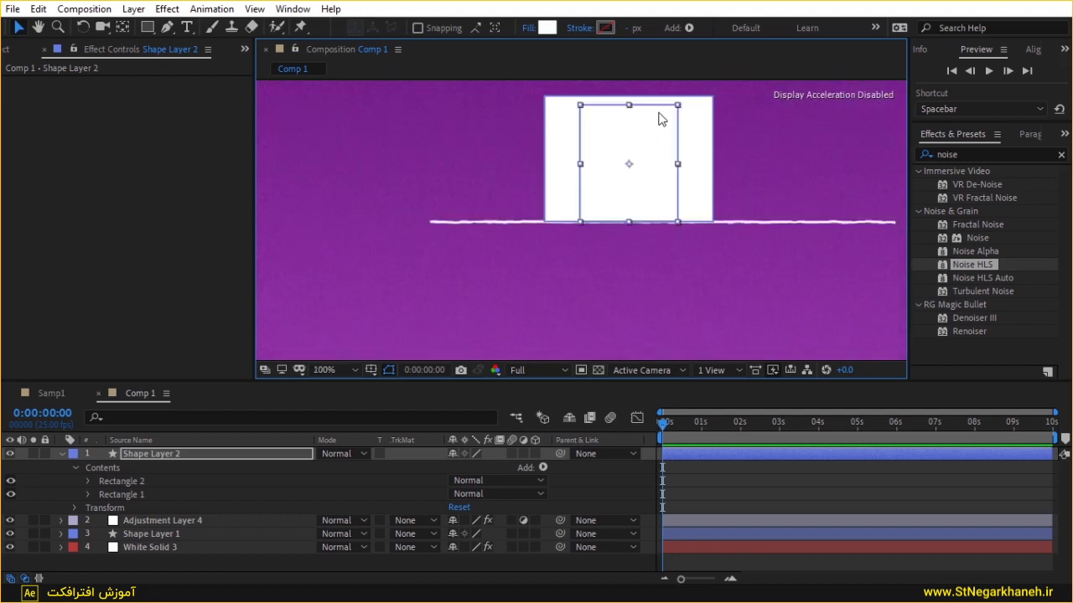
key("h")
key("v")
left_click(680, 156)
key("shift+Left")
key("shift+Left")
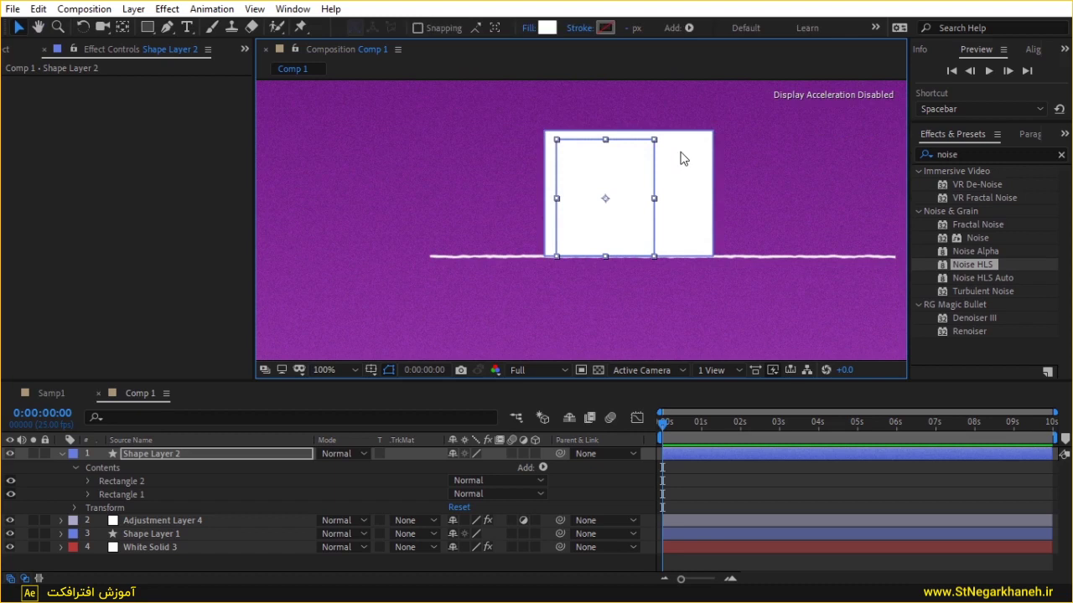
left_click(121, 486)
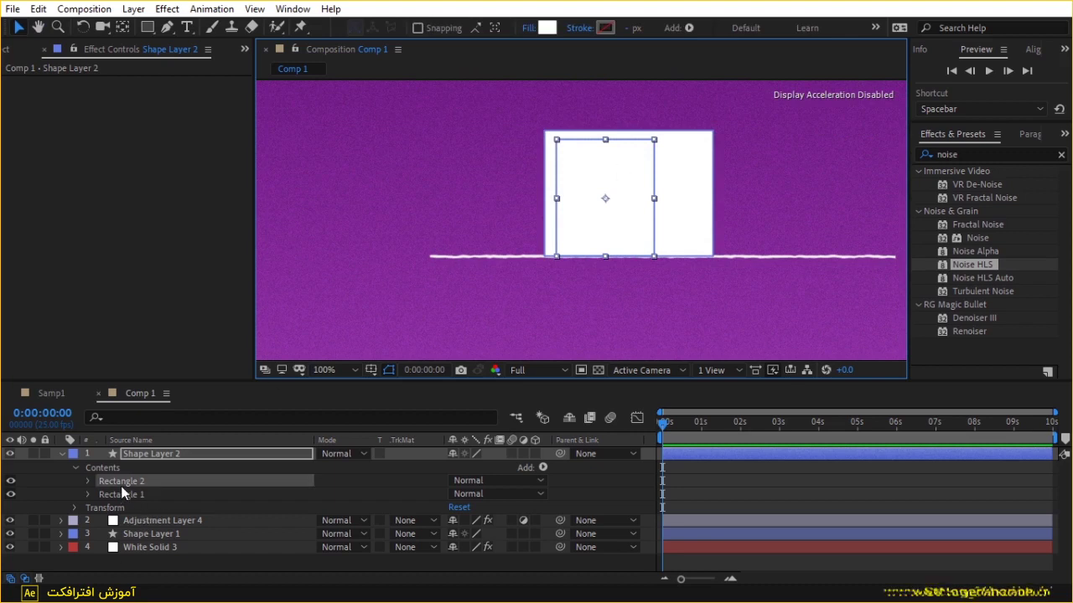
Duplicate Rectangle 2 as Rectangle 3, move it right, then delete it
key("ctrl+d")
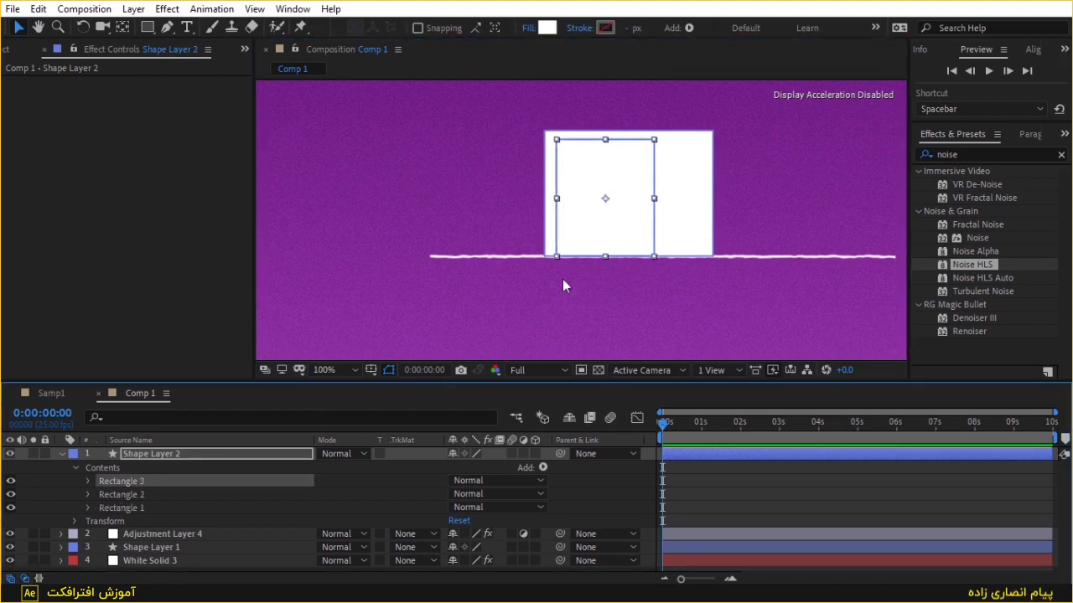
left_click_drag(600, 205, 698, 202)
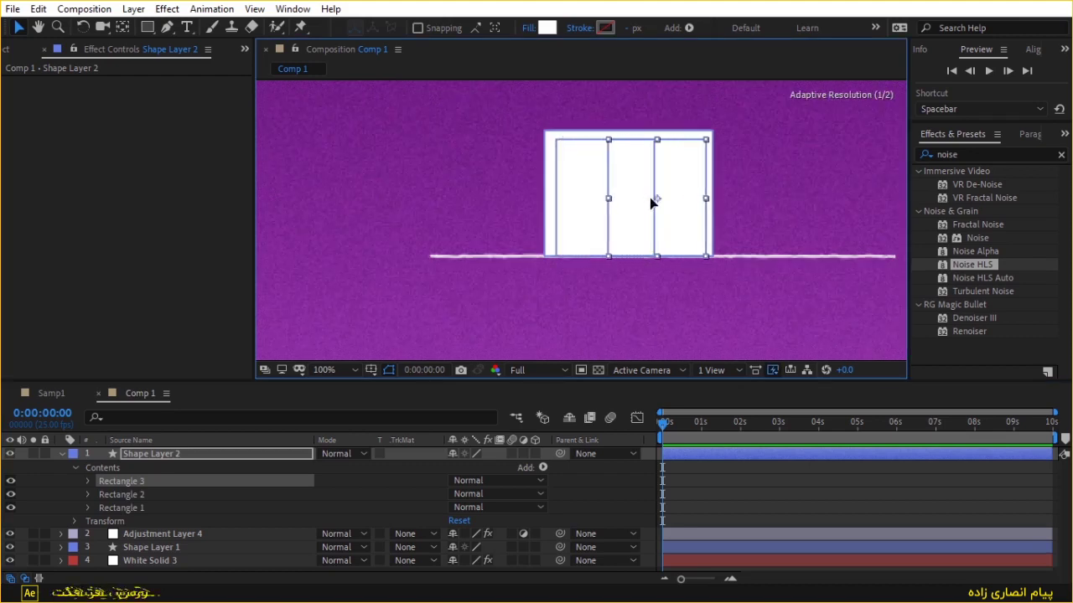
left_click_drag(699, 201, 755, 194)
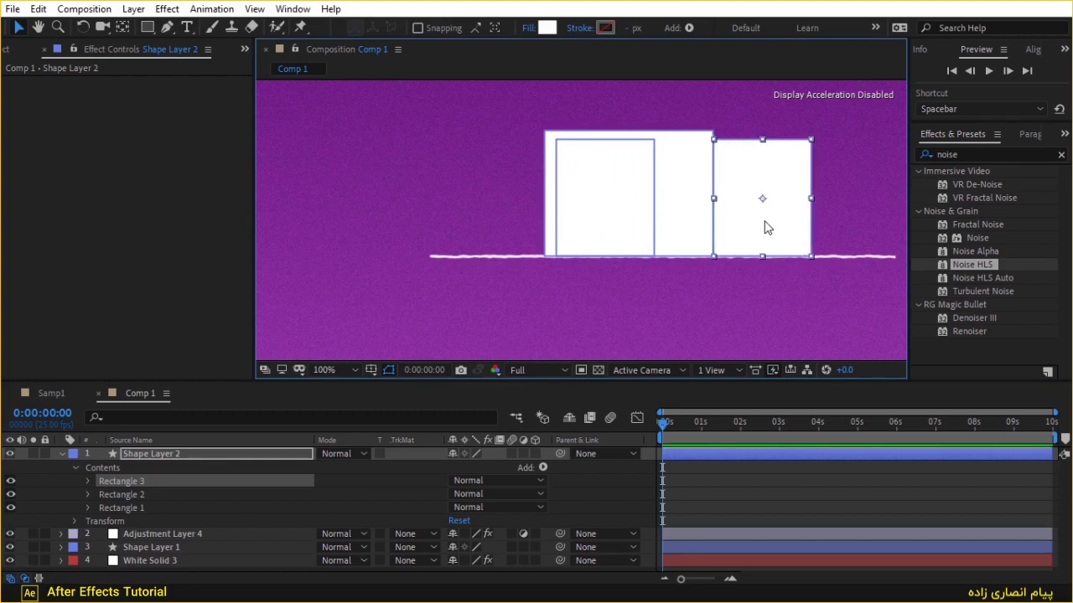
key("Delete")
Duplicate Rectangle 1 and place the copy flush against the main box's right edge
left_click(131, 493)
key("ctrl+d")
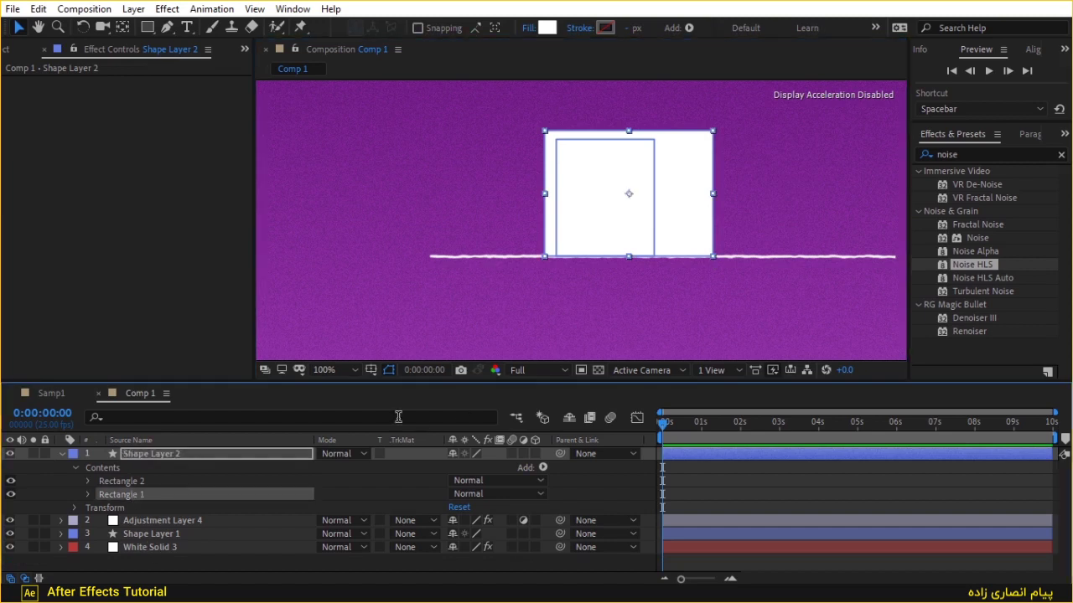
left_click_drag(668, 200, 784, 198)
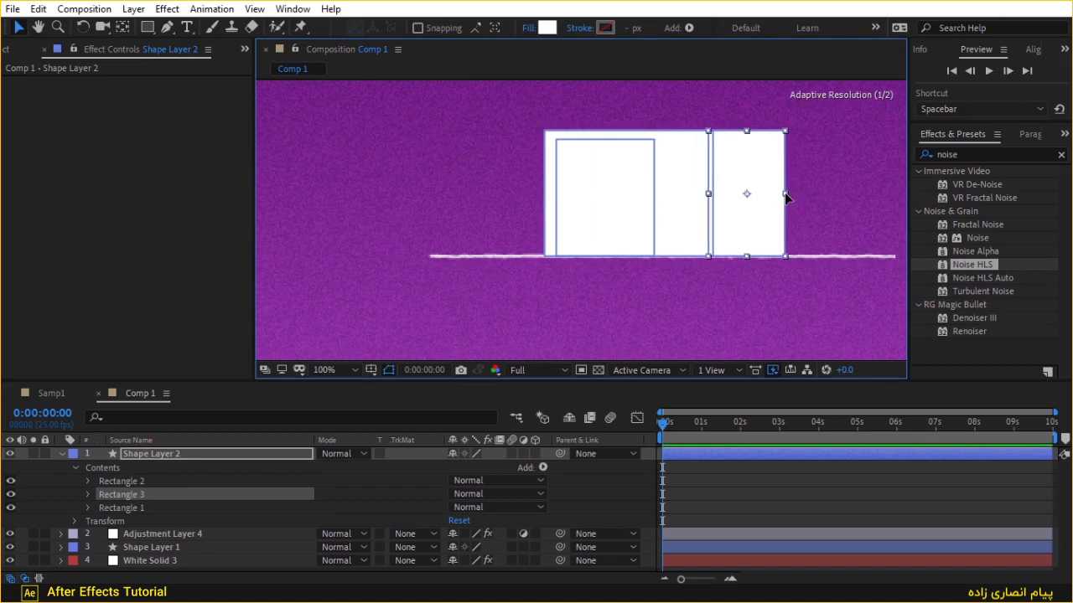
scroll(783, 194, "up", 1)
left_click_drag(766, 198, 433, 223)
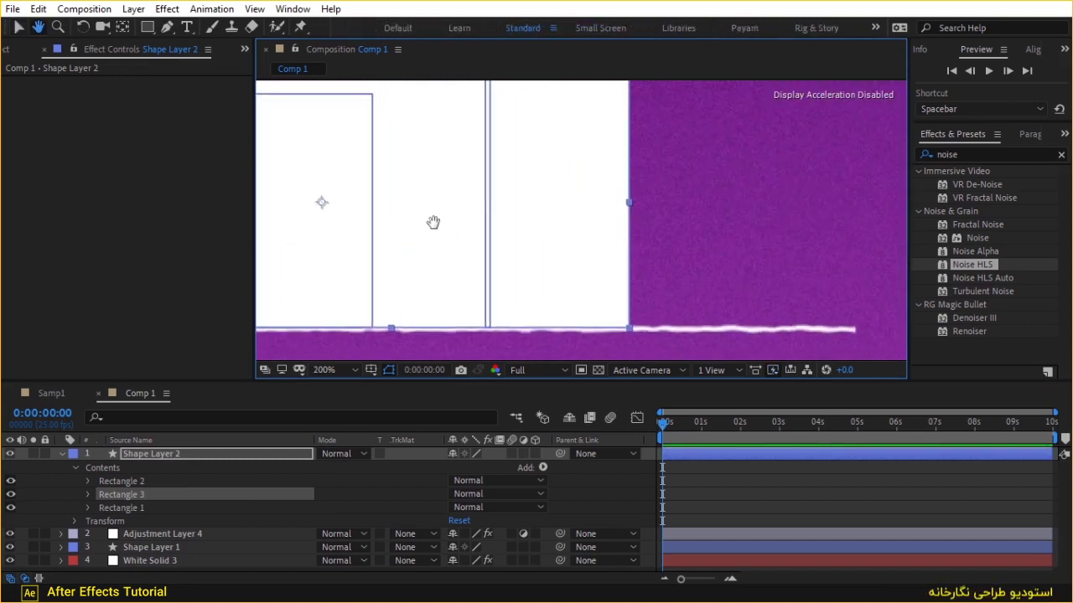
left_click(529, 230)
key("Right")
key("Right")
key("Right")
key("comma")
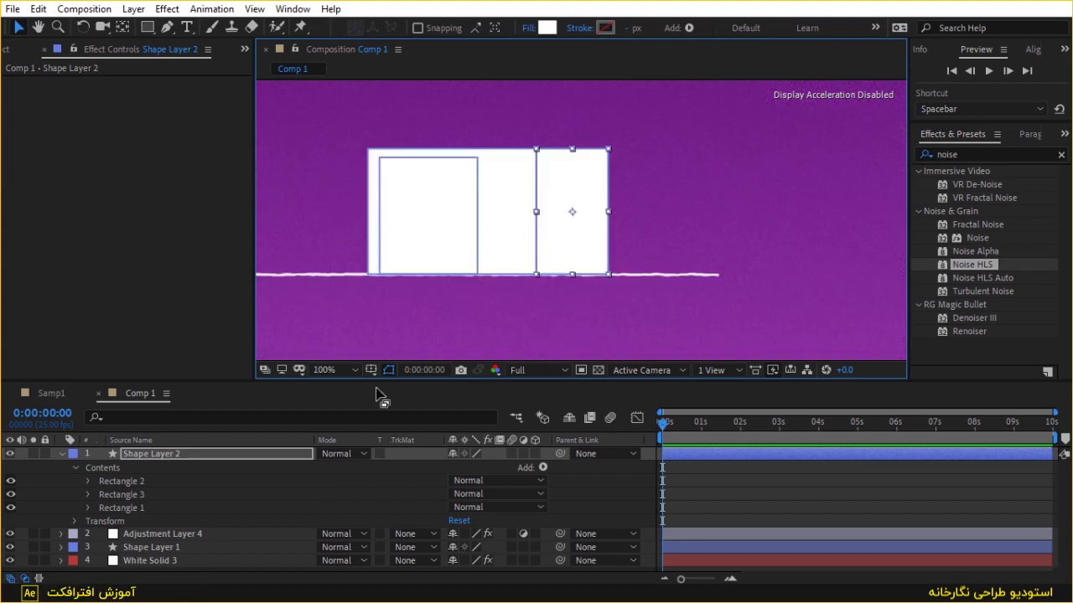
left_click(403, 185)
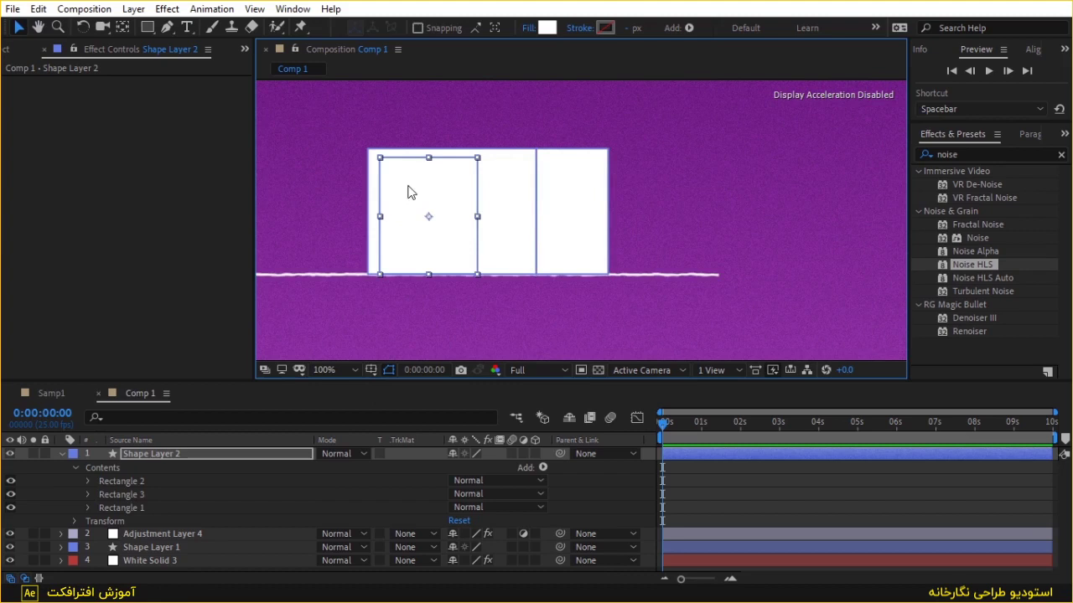
Duplicate the inner square as Rectangle 4, narrow it to a thin strip, and nudge it right
key("ctrl+d")
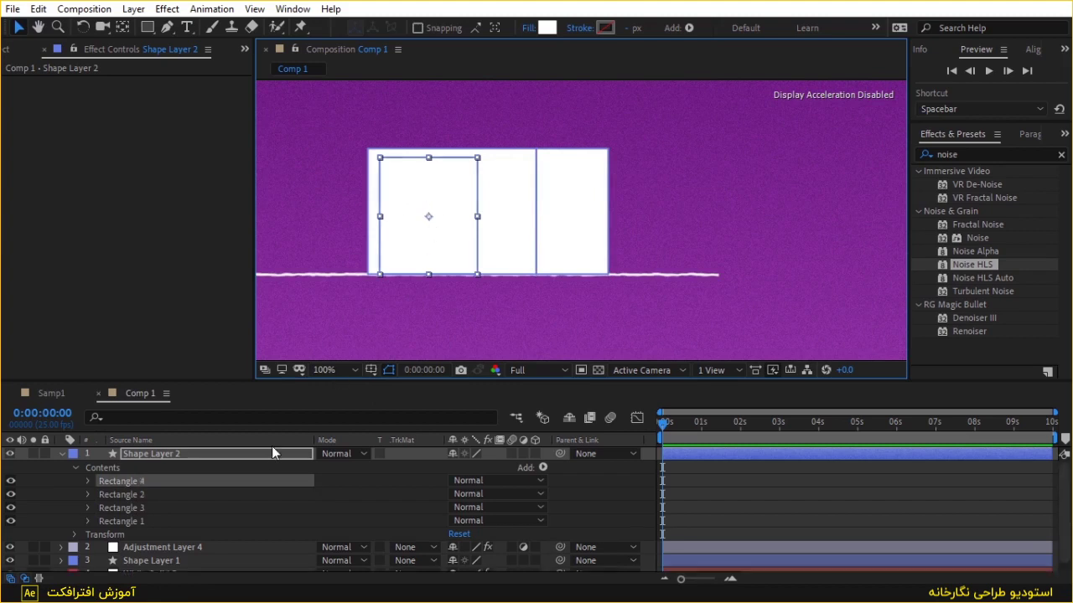
left_click_drag(379, 216, 404, 216)
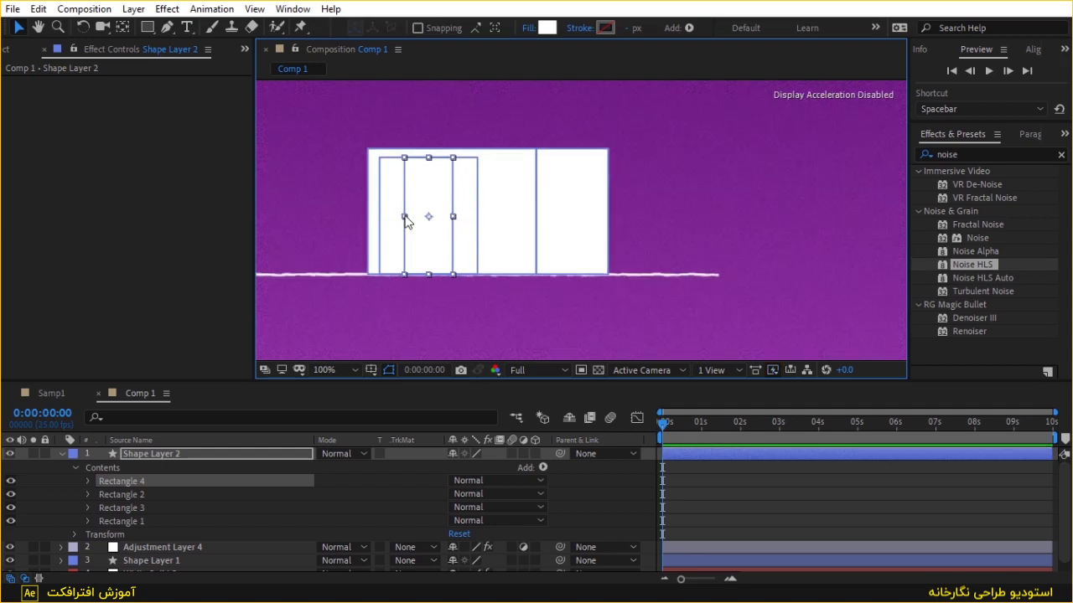
left_click(405, 218)
key("shift+Right")
key("shift+Right")
key("shift+Right")
key("shift+Right")
key("shift+Right")
key("shift+Right")
key("shift+Right")
key("shift+Right")
key("shift+Right")
key("shift+Right")
key("shift+Right")
key("Right")
key("Right")
key("Right")
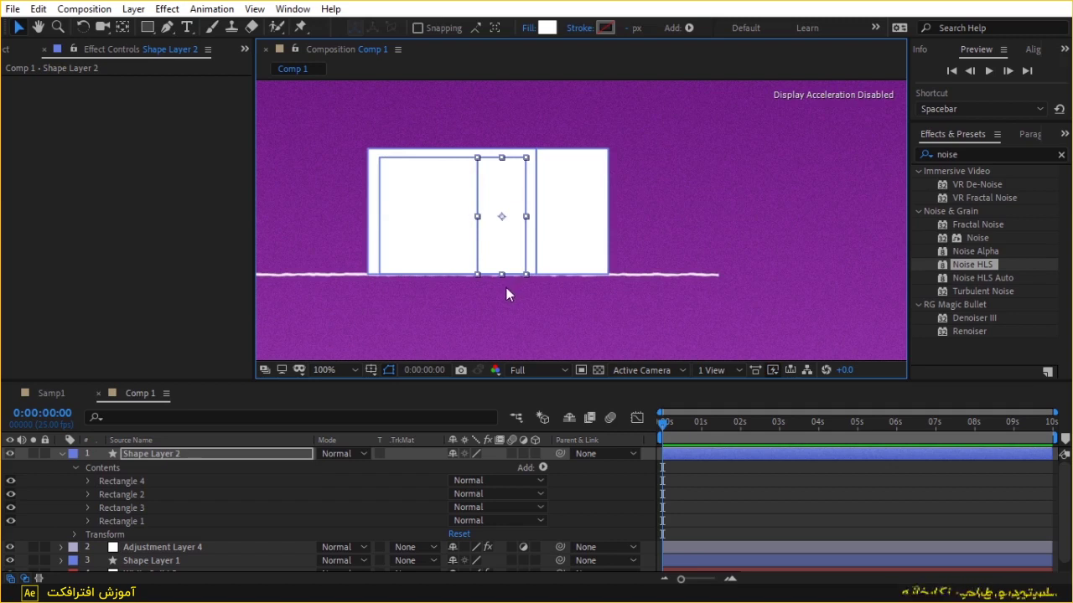
left_click(288, 444)
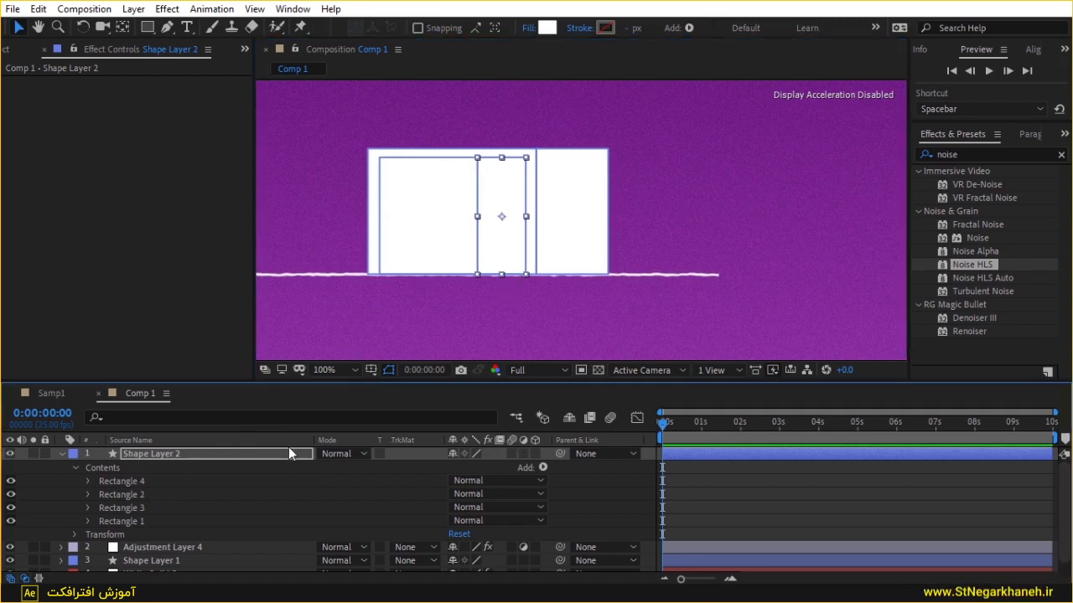
left_click(541, 468)
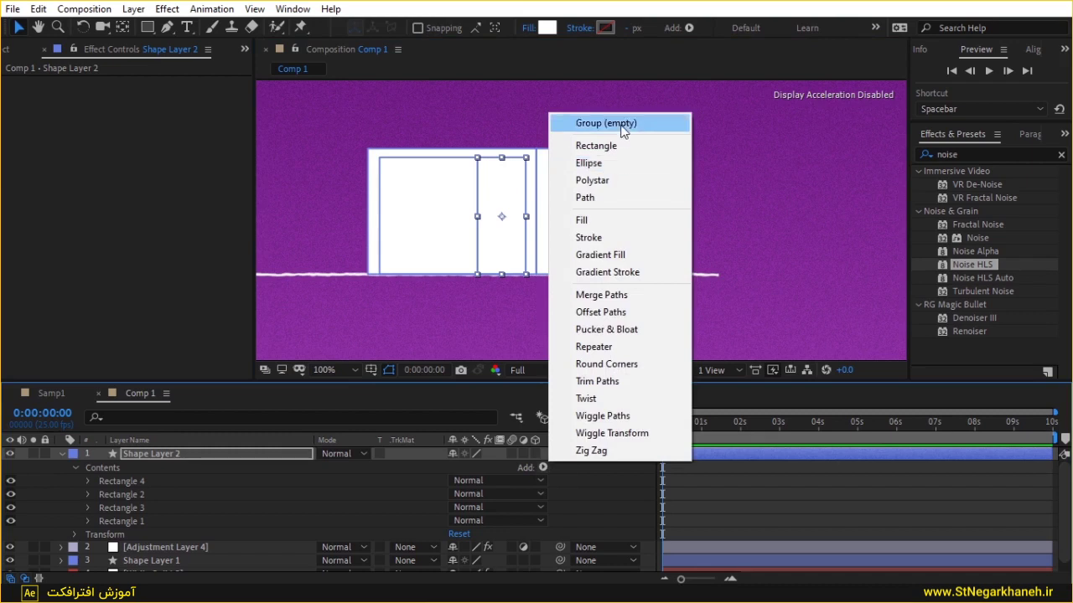
Add an empty Group 1 to Shape Layer 2
left_click(624, 124)
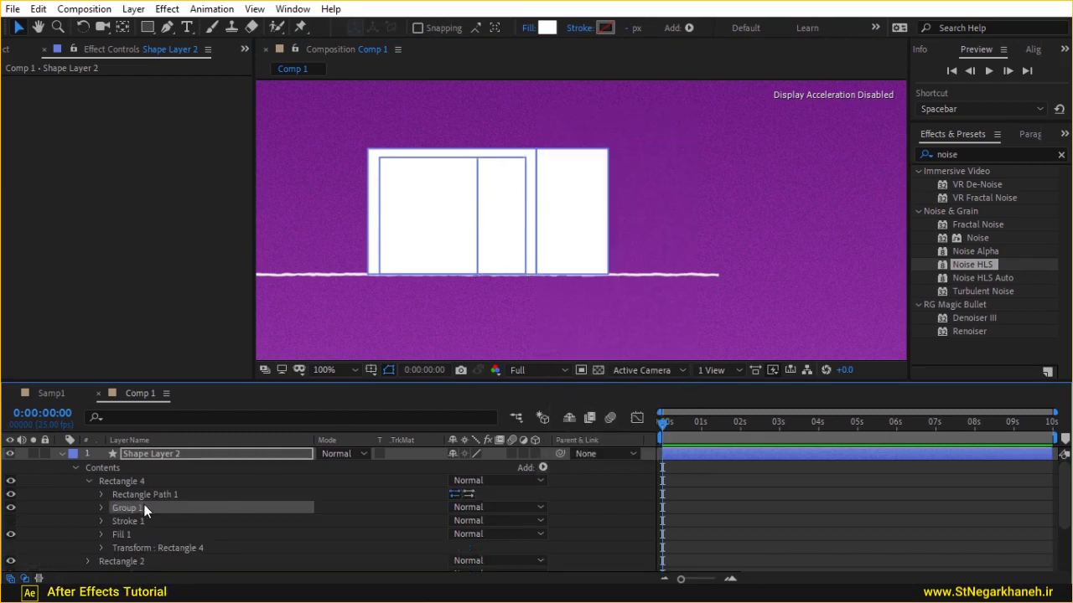
key("Delete")
left_click(87, 481)
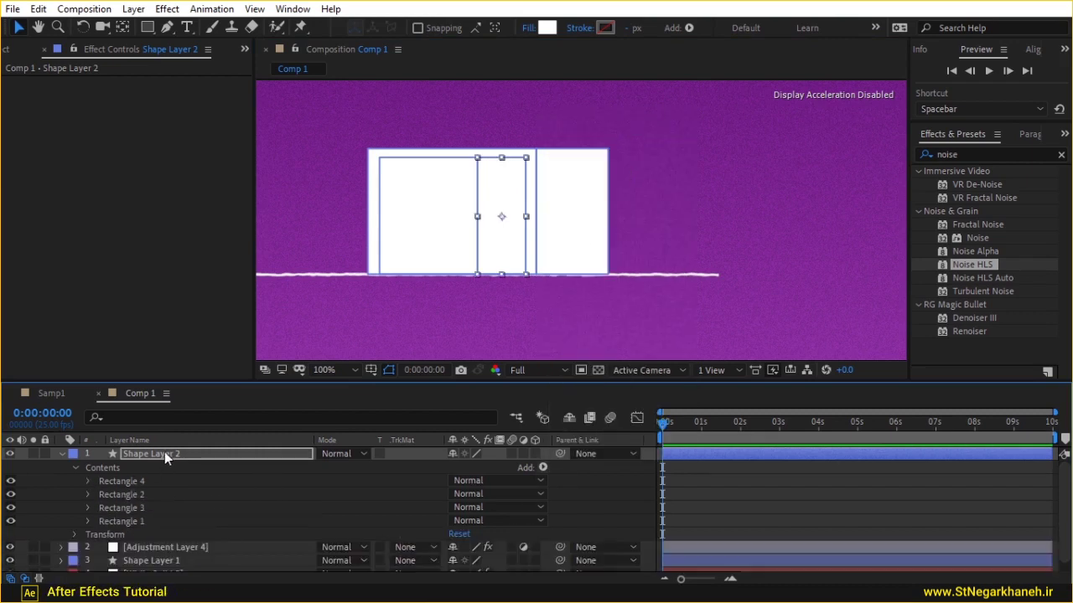
left_click(205, 455)
left_click(541, 468)
left_click(620, 120)
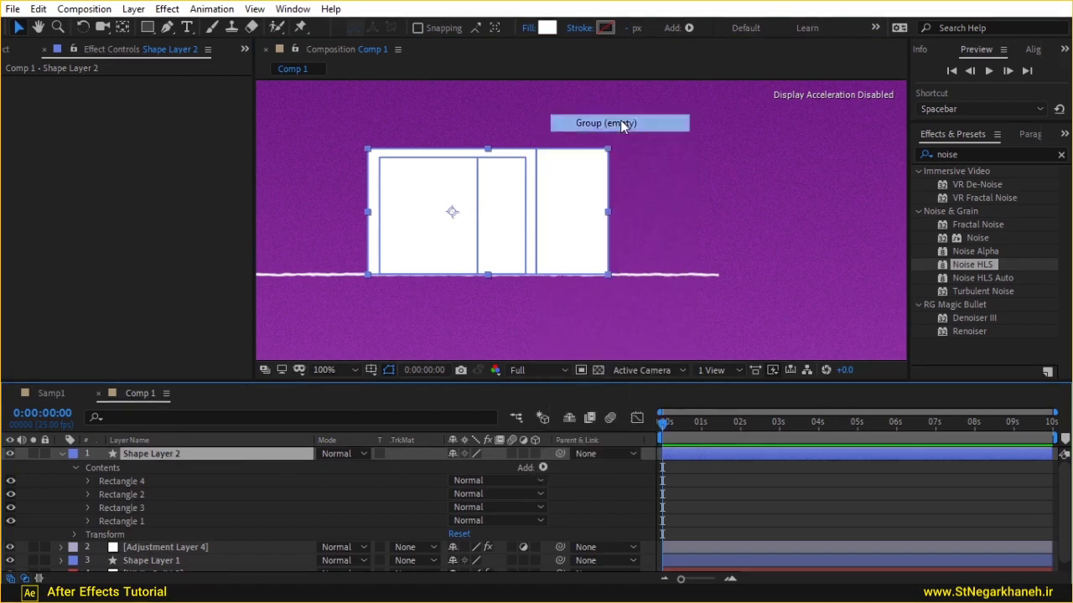
Move Rectangle 1 and Rectangle 4 inside Group 1
left_click_drag(126, 522, 126, 533)
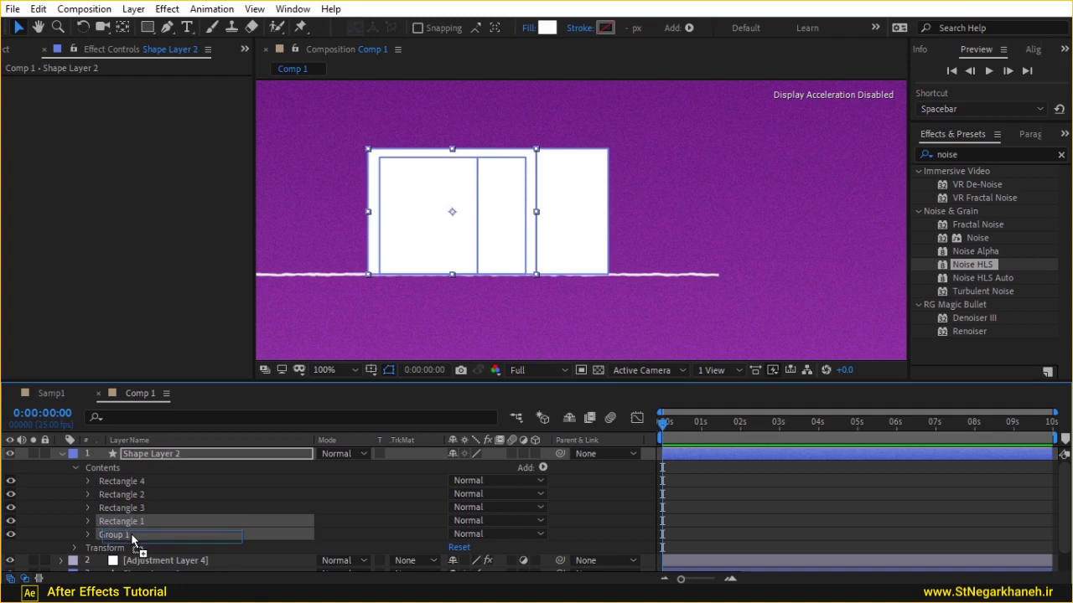
left_click_drag(124, 530, 131, 533)
left_click(125, 508)
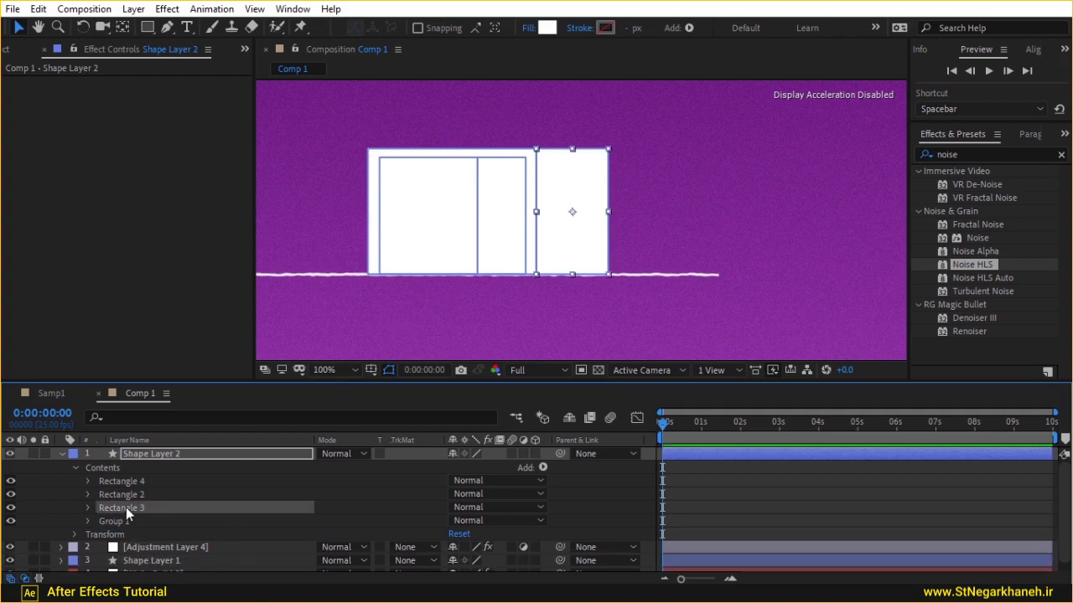
left_click(126, 495)
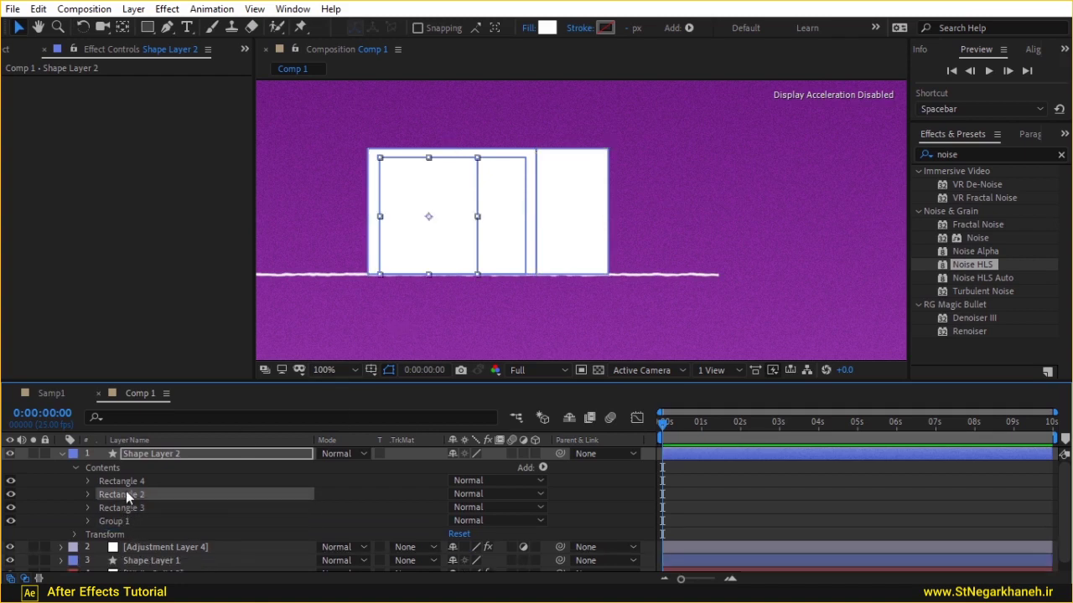
left_click(126, 480)
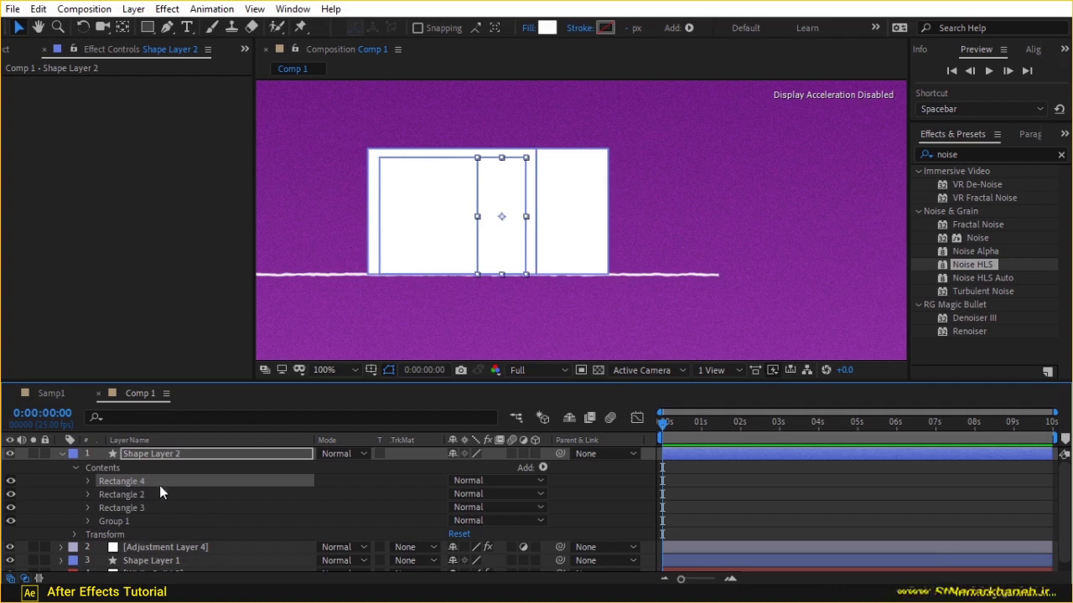
left_click(139, 507, "shift")
left_click_drag(139, 507, 137, 522)
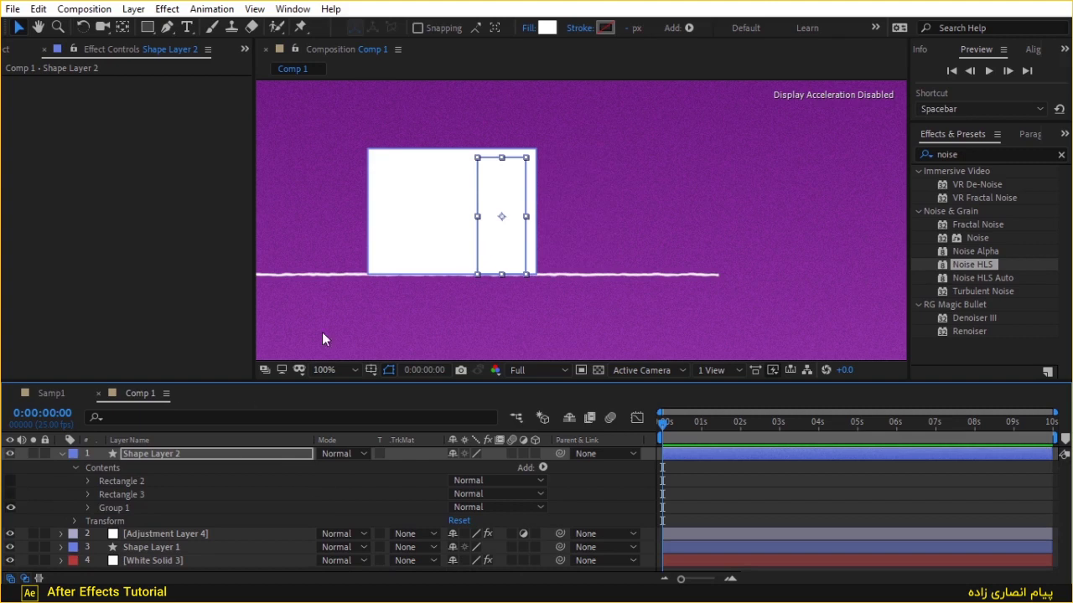
Add Merge Paths to Group 1 with its Mode set to Subtract
left_click(87, 508)
left_click(131, 507)
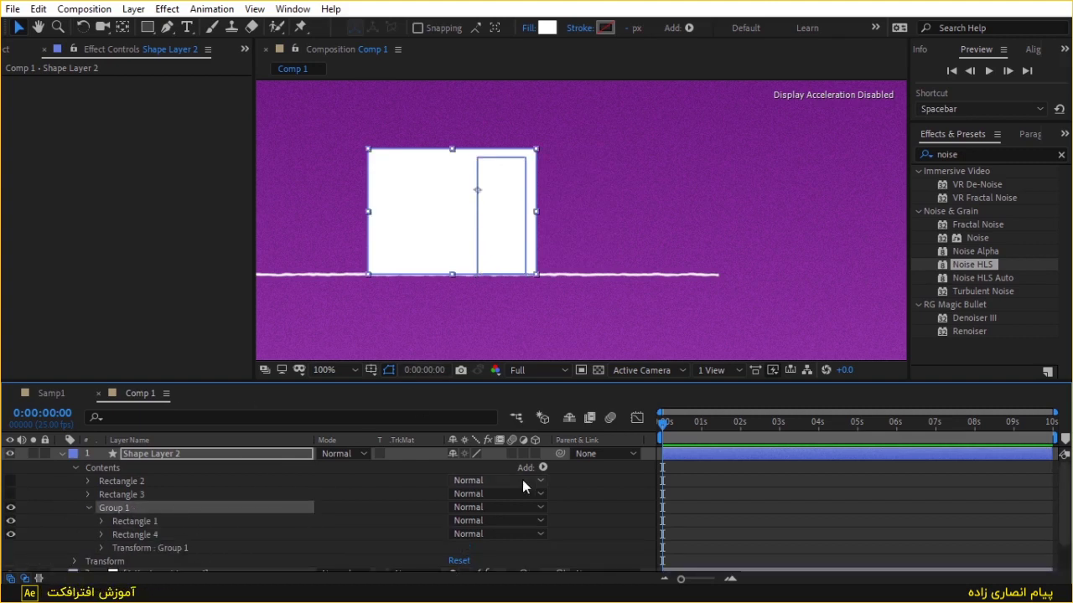
left_click(542, 468)
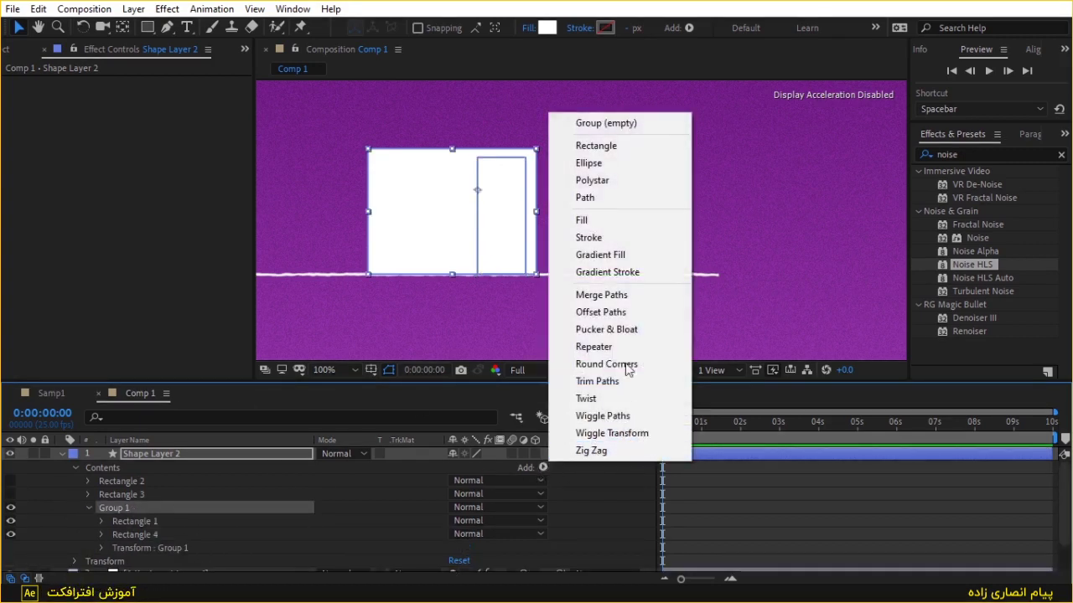
left_click(612, 295)
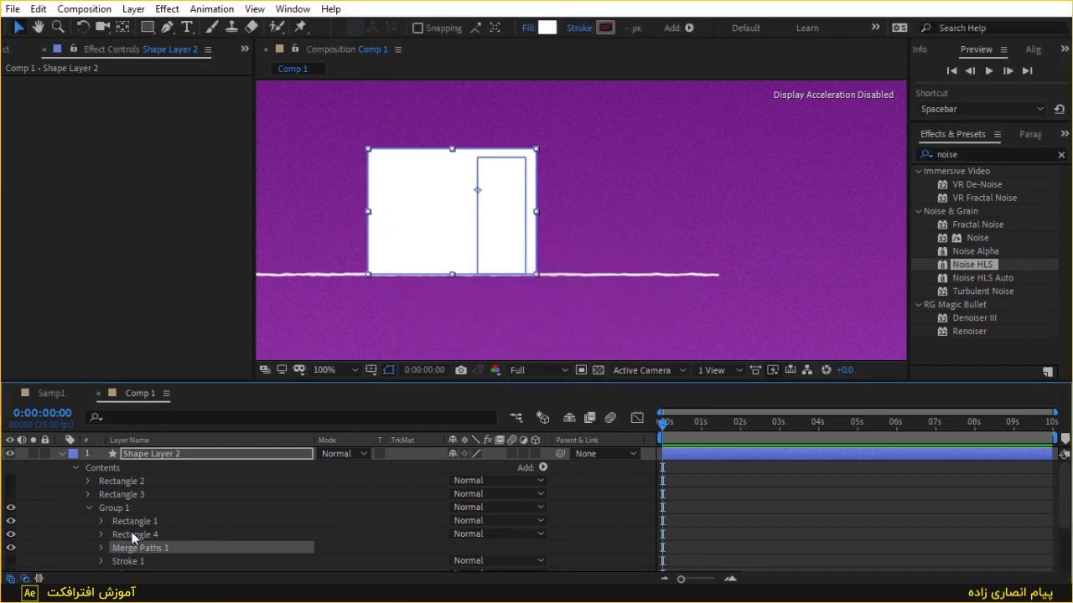
left_click(102, 548)
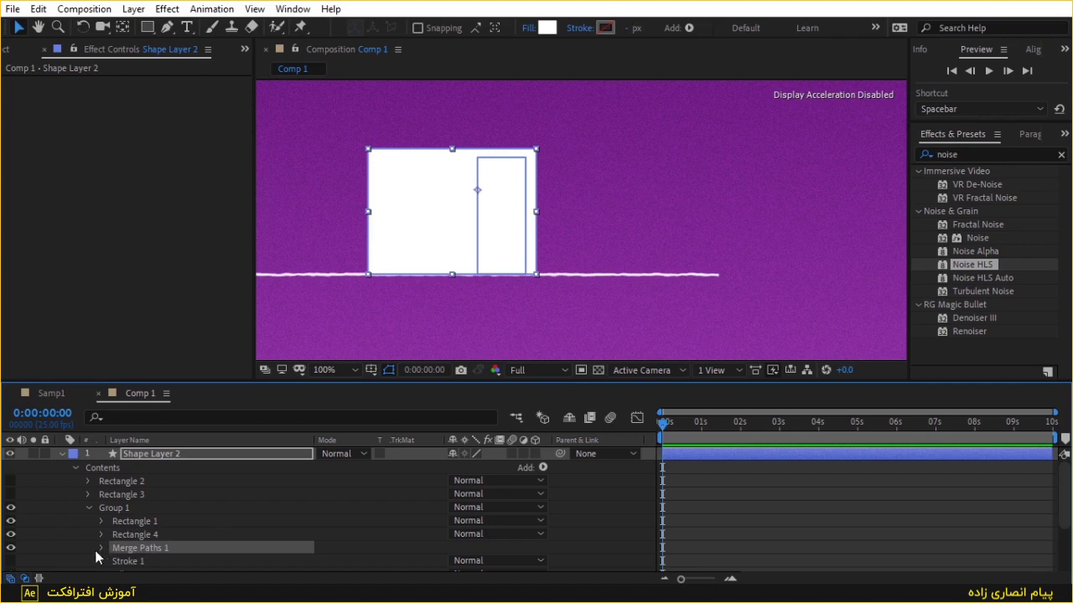
left_click(503, 561)
left_click(539, 510)
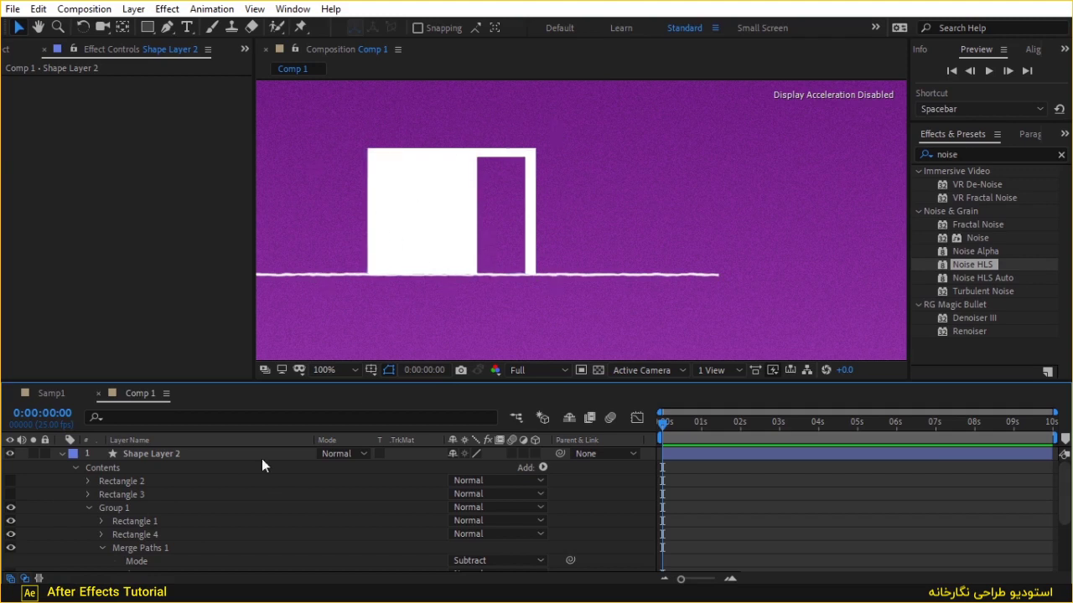
Make Rectangle 3 visible again and collapse Group 1's contents
left_click(10, 494)
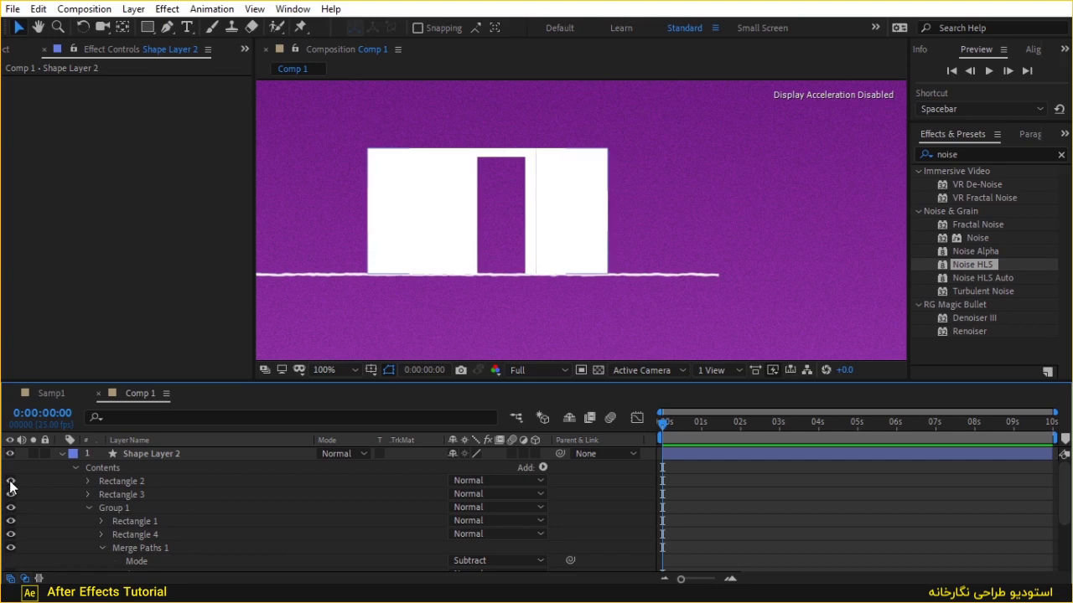
left_click(90, 507)
left_click(136, 483)
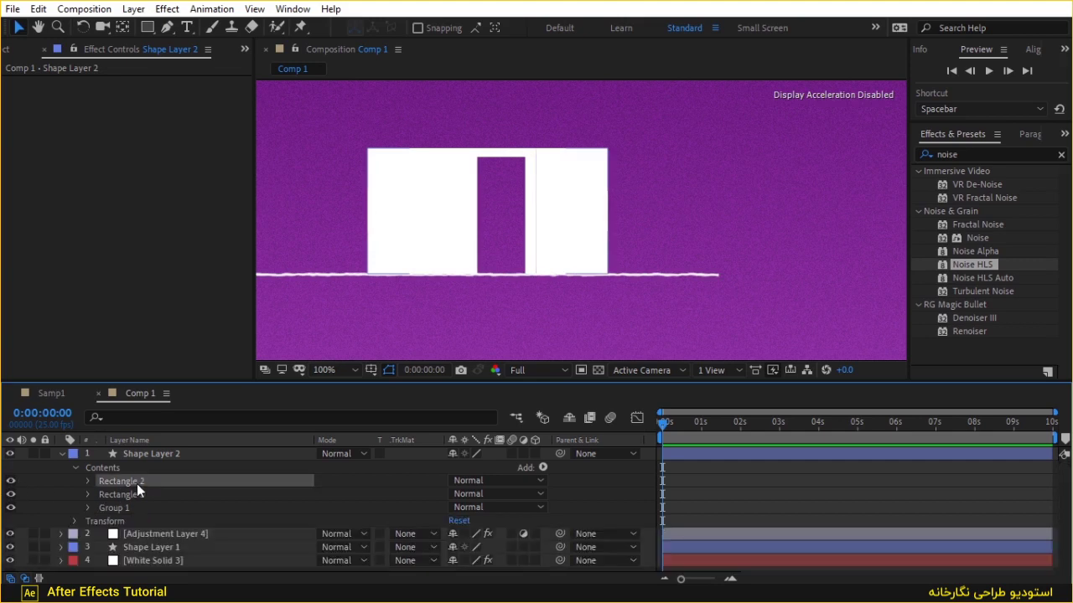
left_click(135, 498)
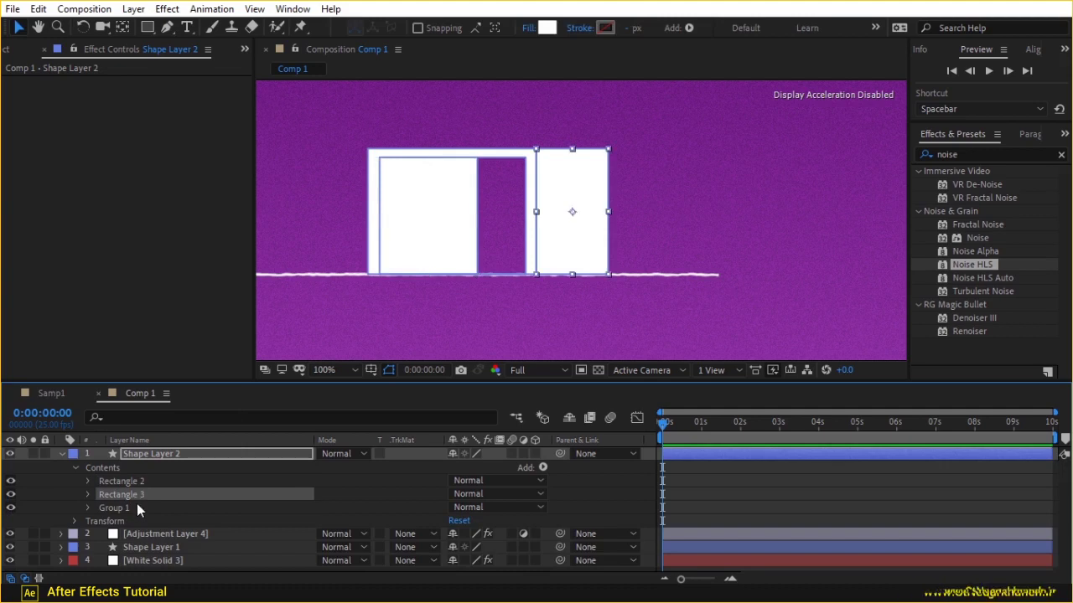
left_click(137, 504)
Fill Group 1 with the darker red CC3737
left_click(549, 28)
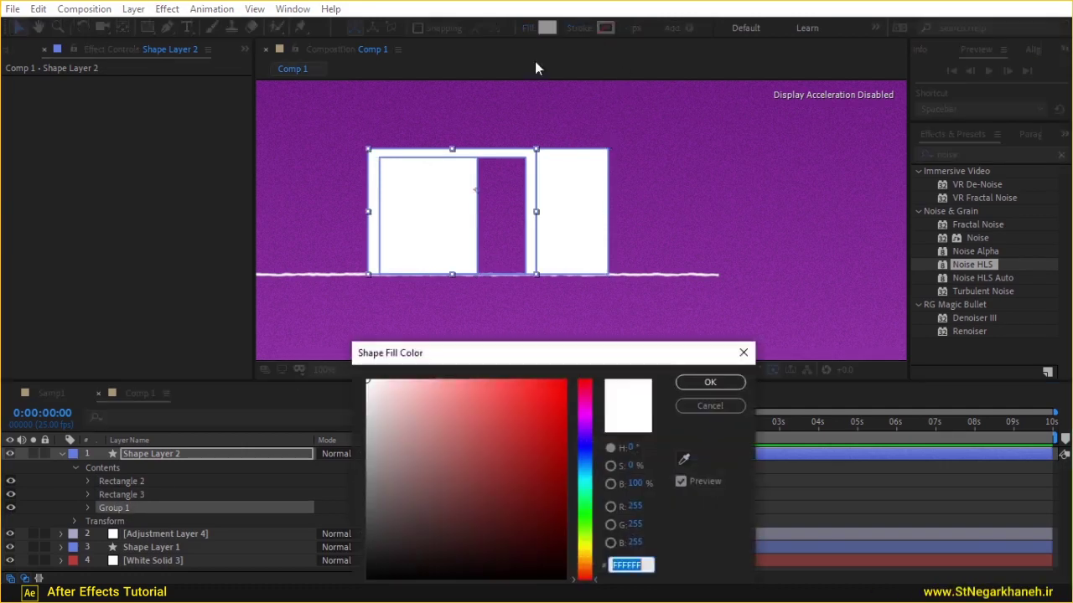
left_click_drag(531, 401, 511, 396)
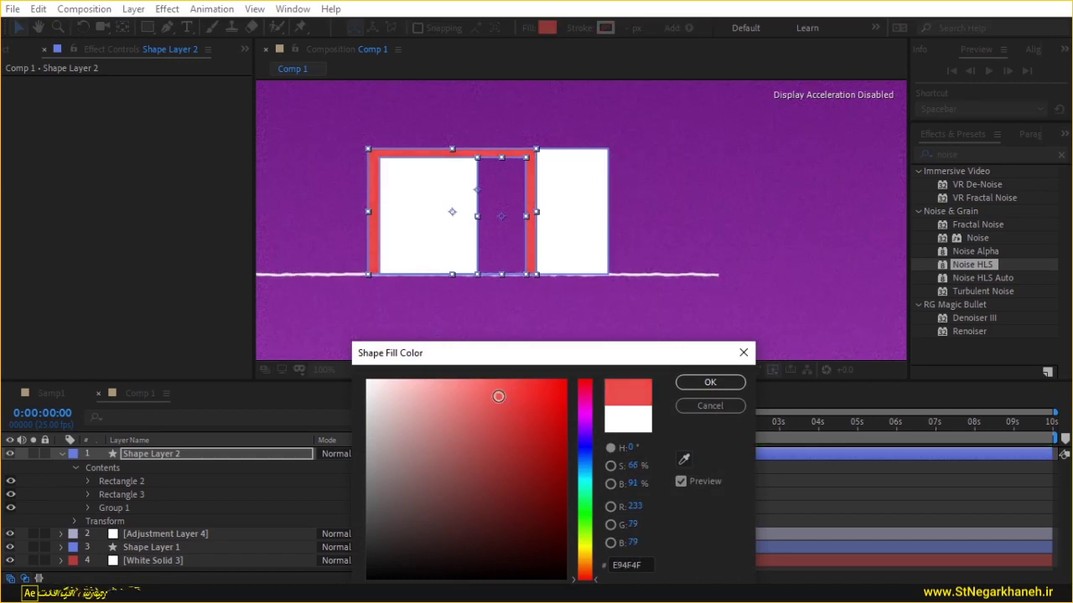
left_click(494, 395)
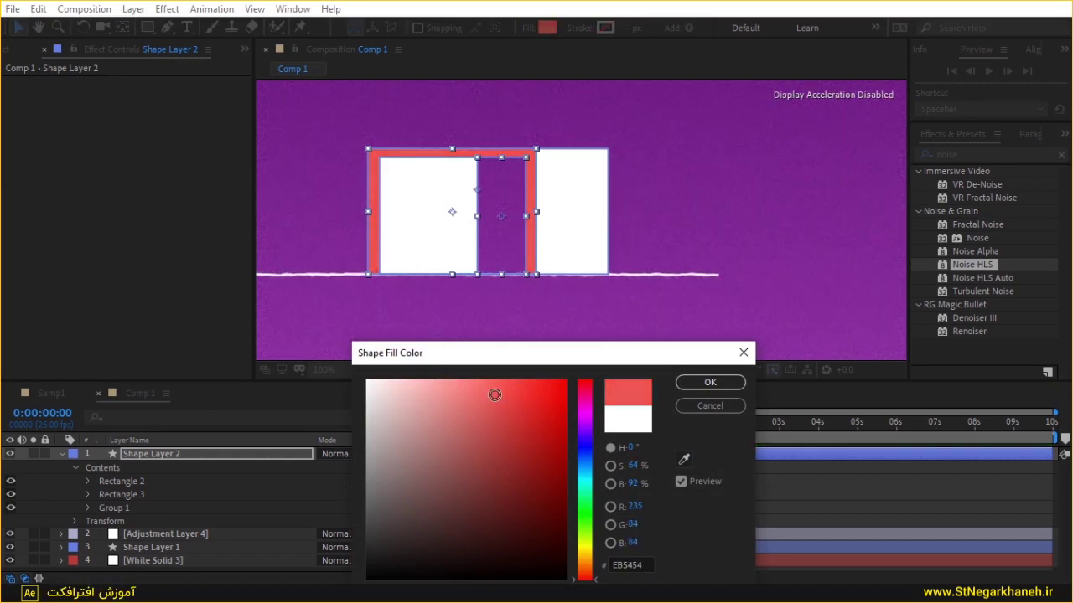
left_click_drag(494, 394, 512, 419)
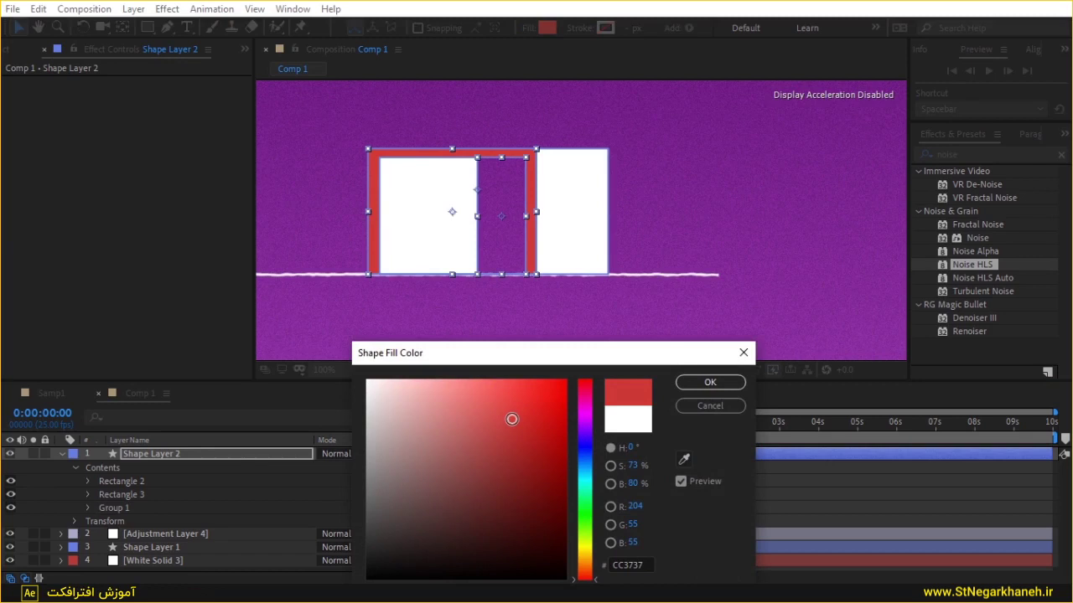
left_click(713, 382)
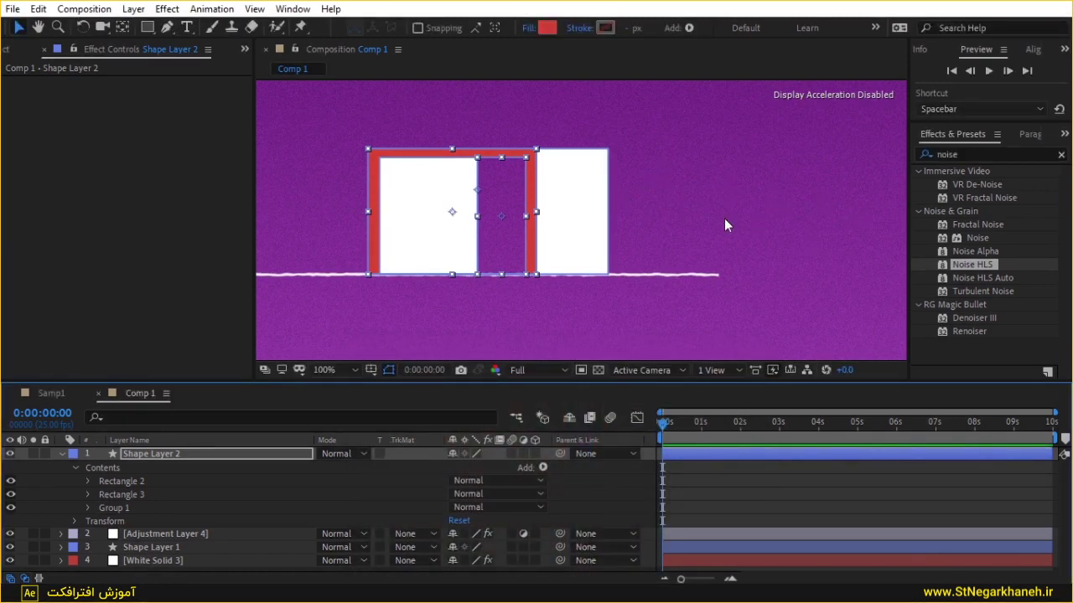
Give Rectangle 2, the left white rectangle, the lighter red fill E44B4B
left_click(183, 484)
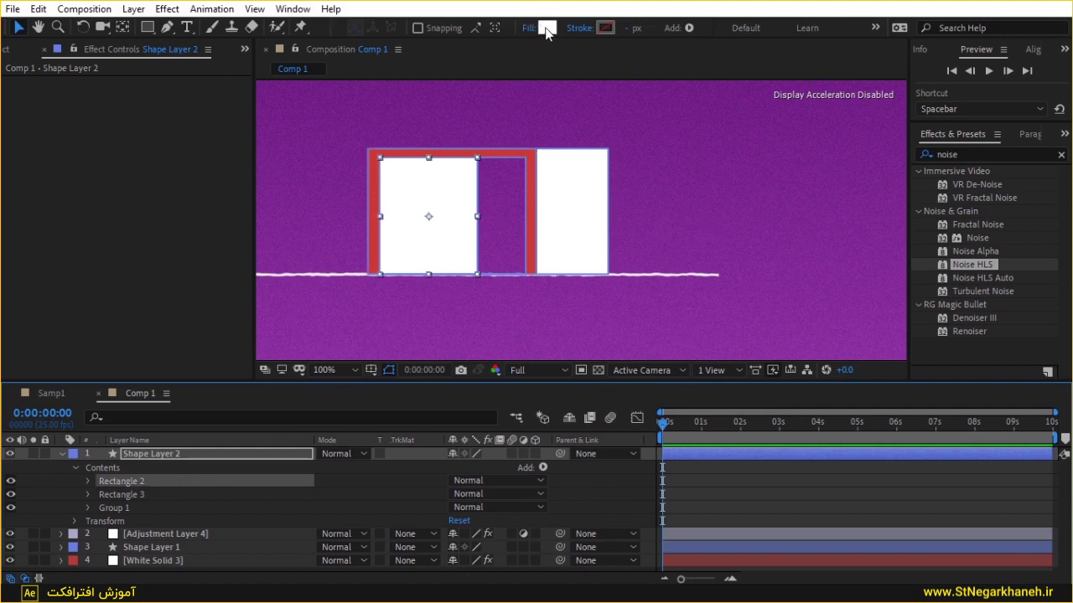
left_click(546, 27)
left_click(506, 423)
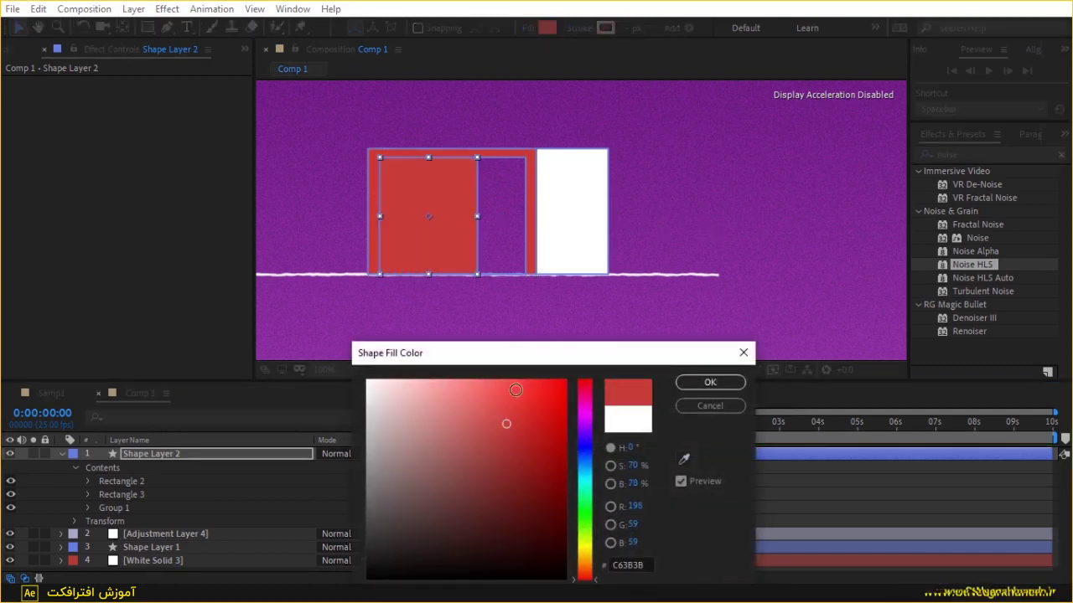
left_click(684, 459)
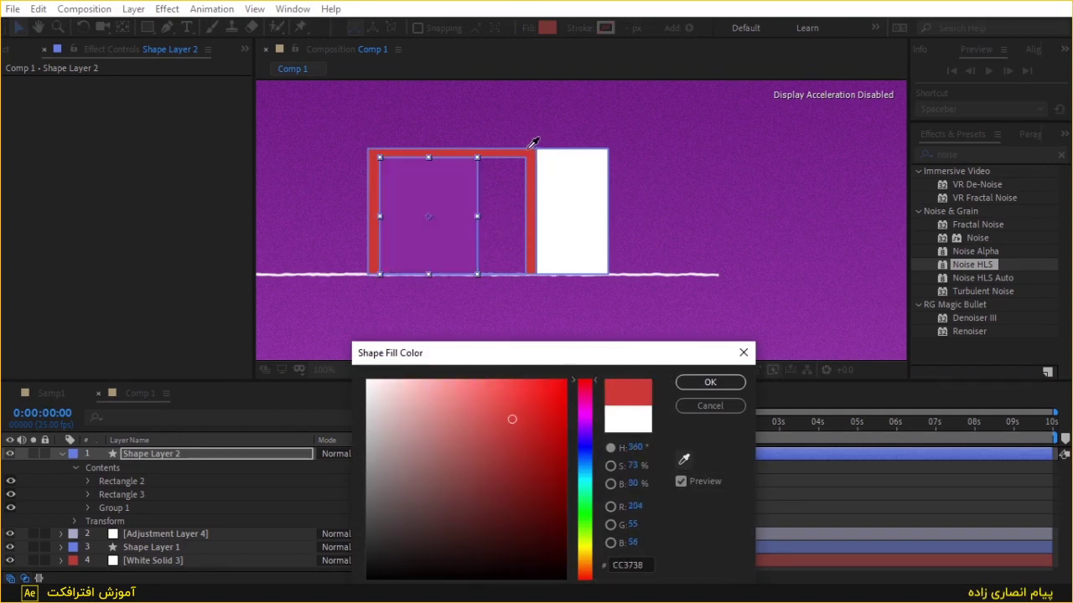
left_click(533, 161)
left_click(510, 404)
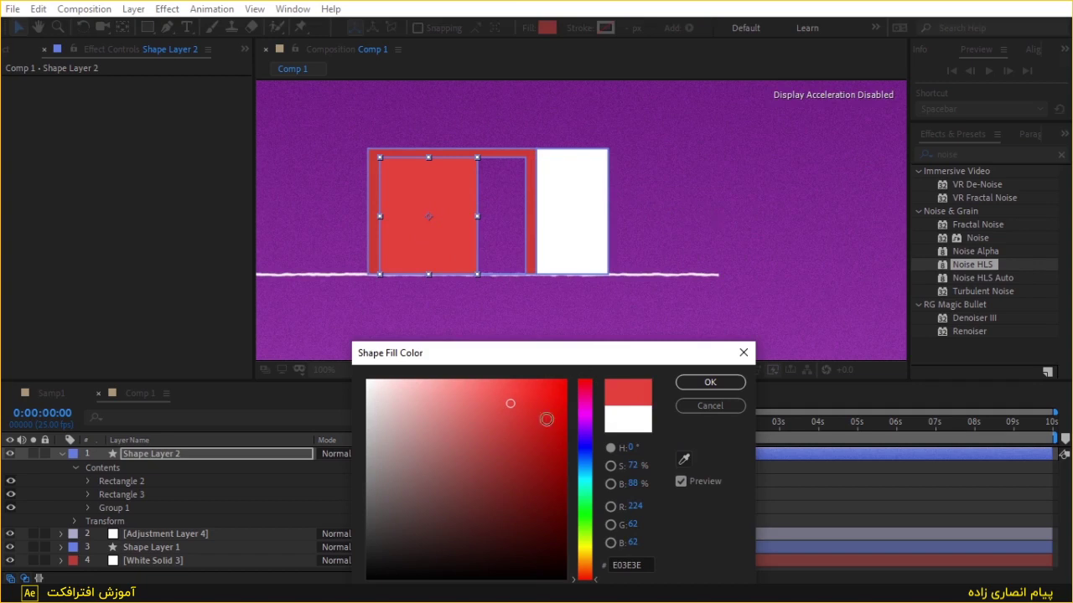
left_click(499, 400)
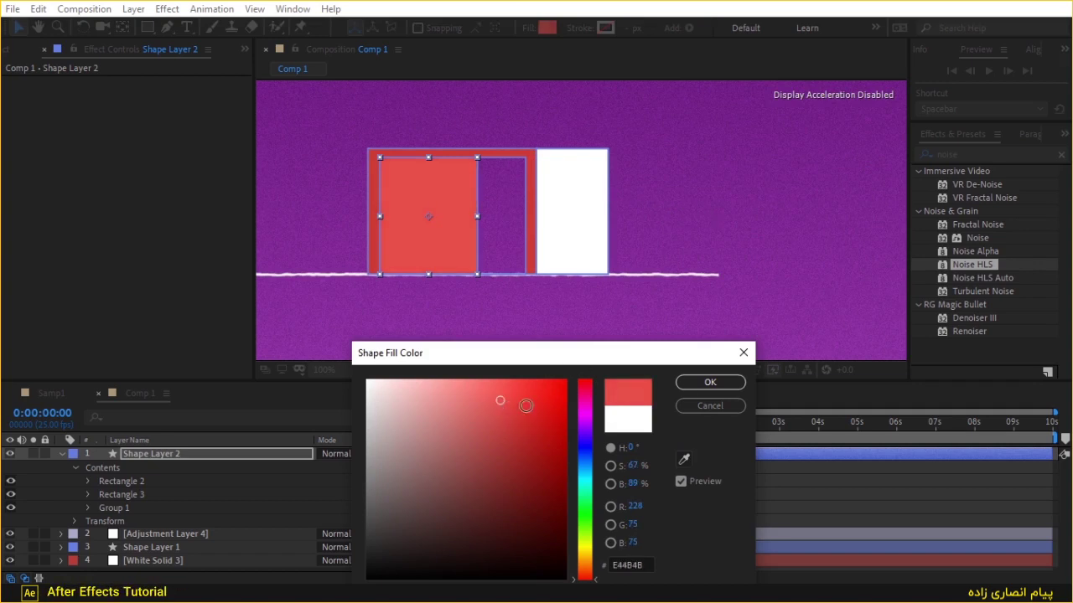
left_click(687, 384)
Eyedropper the same E44B4B red into Rectangle 3's fill and deselect to check
left_click(155, 495)
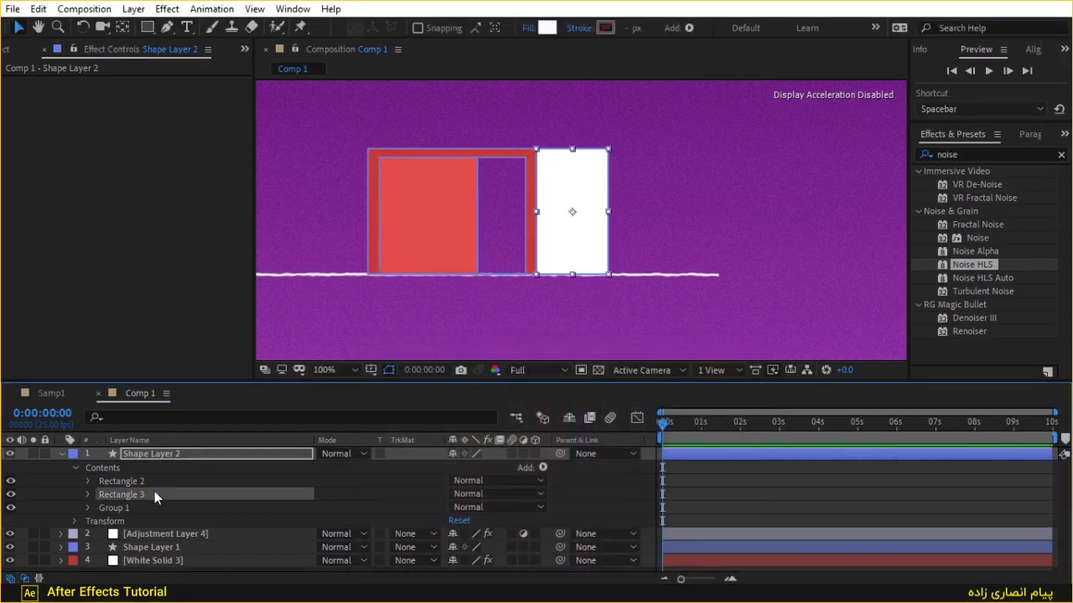
left_click(546, 27)
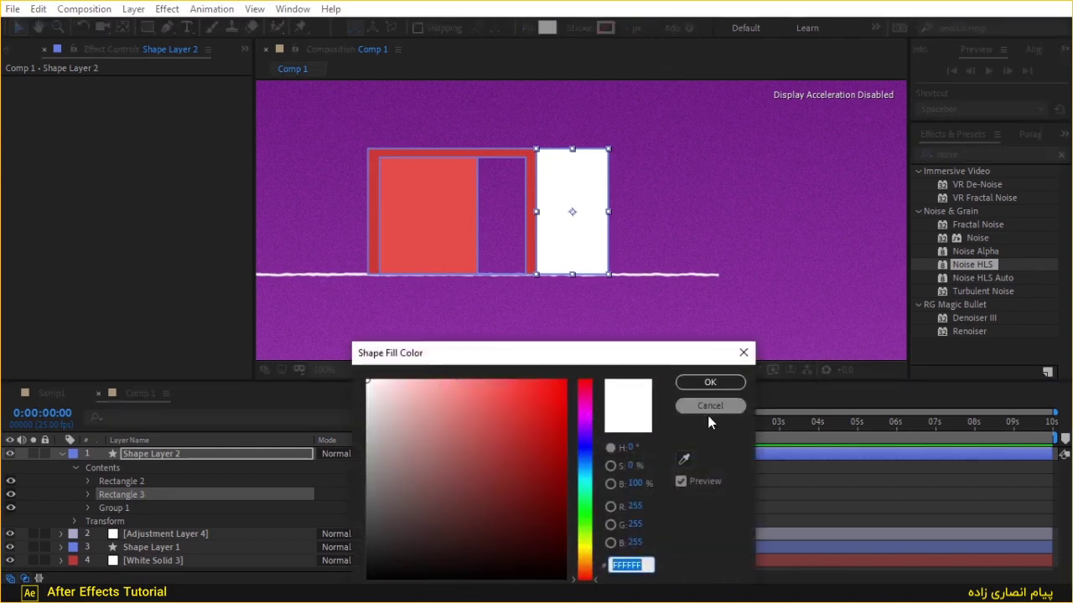
left_click(684, 459)
left_click(456, 216)
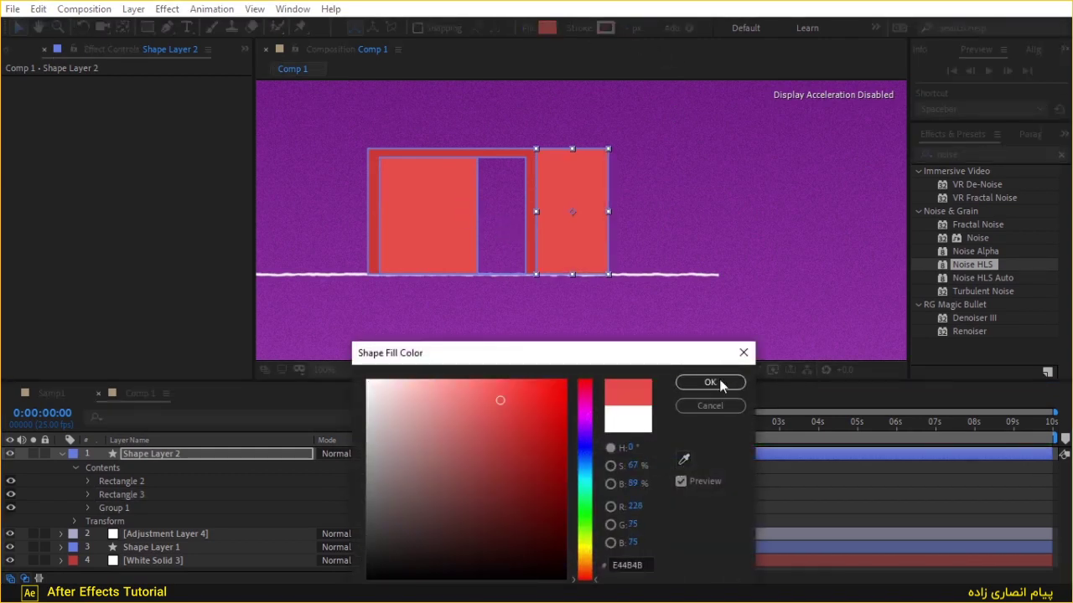
left_click(704, 382)
left_click(638, 468)
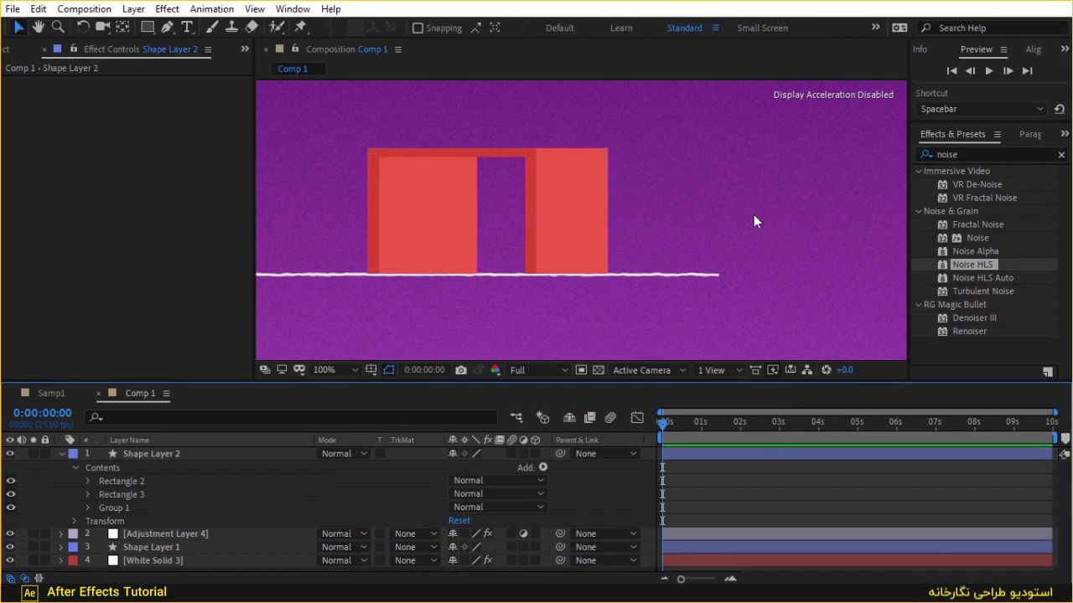
Select Rectangle 2 and Rectangle 4 in Group 1 and nudge them slightly left
left_click(84, 508)
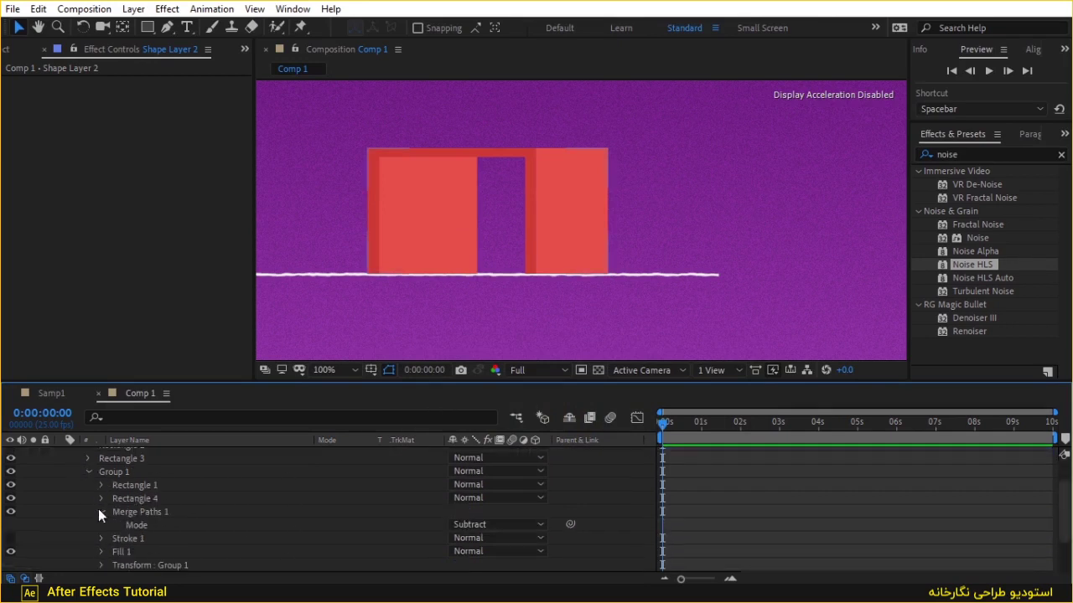
left_click(99, 510)
left_click(148, 498)
scroll(149, 495, "up", 3)
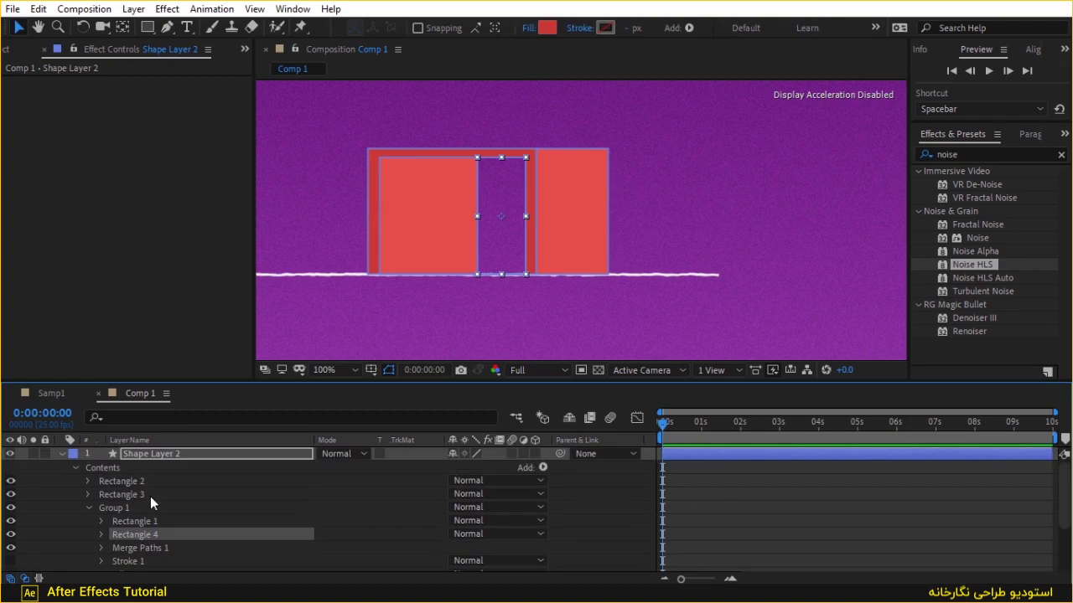
left_click(145, 483)
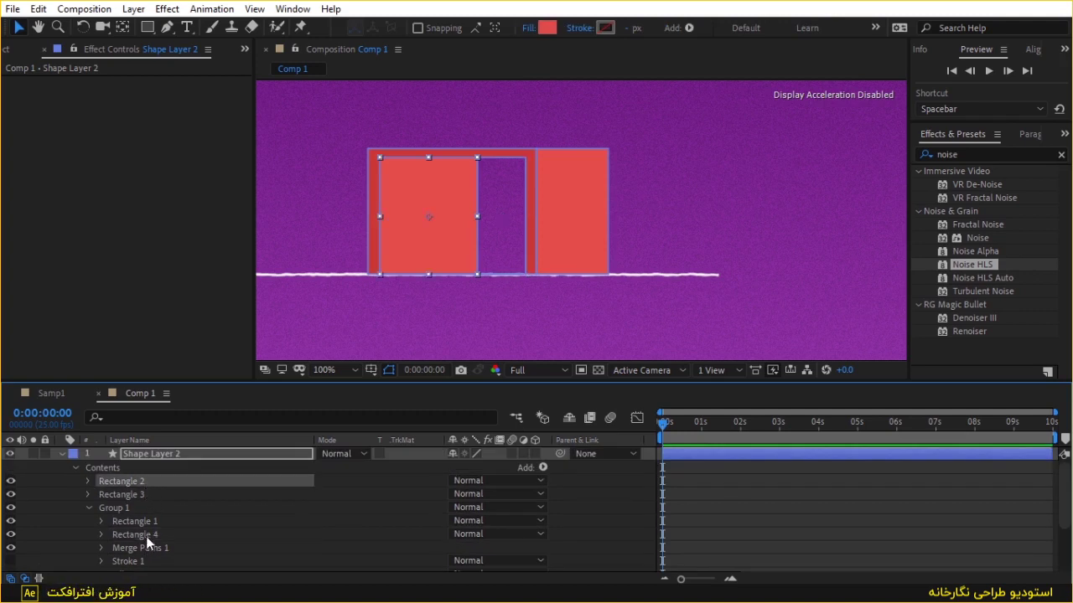
left_click(146, 535)
left_click(147, 480, "ctrl")
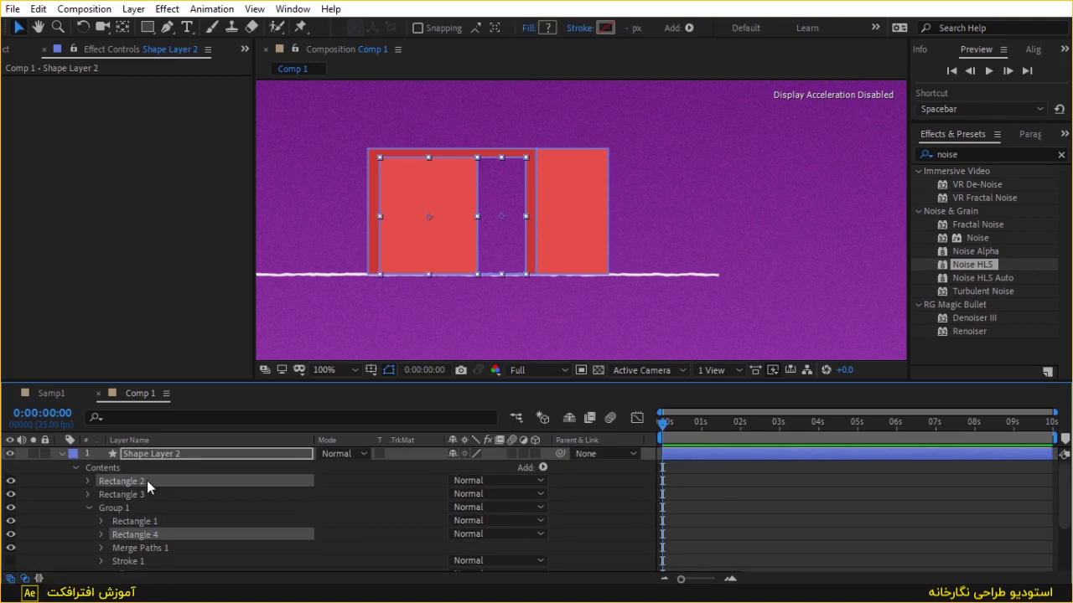
left_click(147, 480, "ctrl")
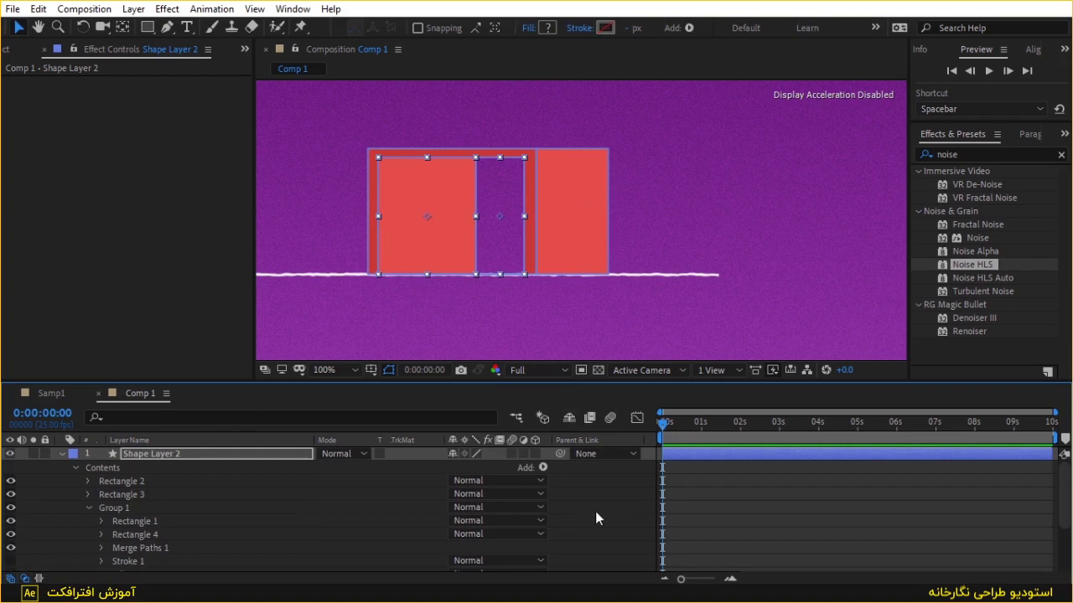
left_click(563, 327)
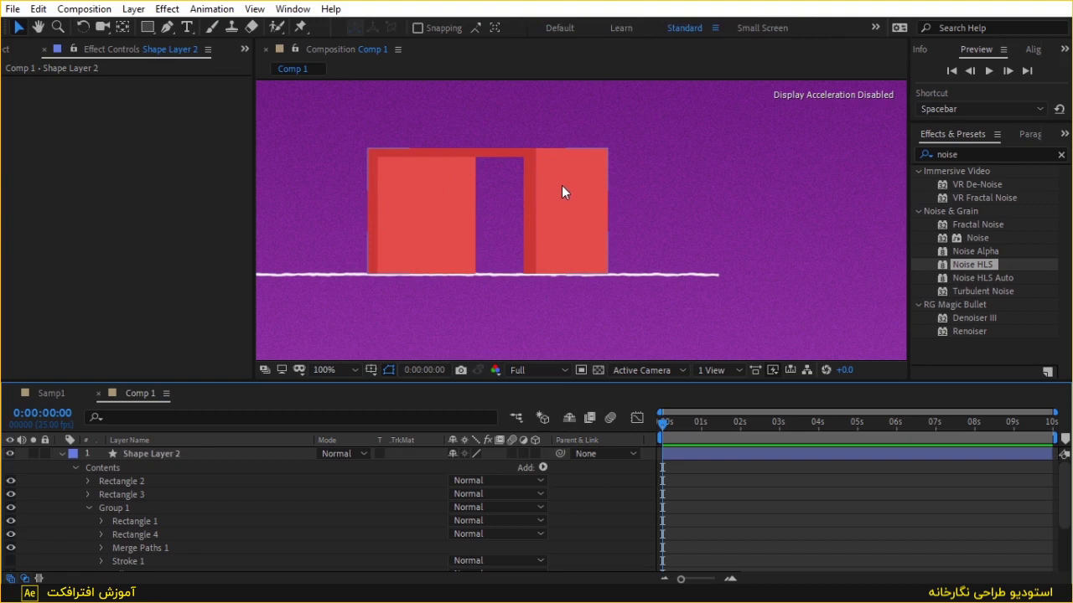
Check the alignment in the view, then collapse and deselect Shape Layer 2
scroll(587, 187, "down", 2)
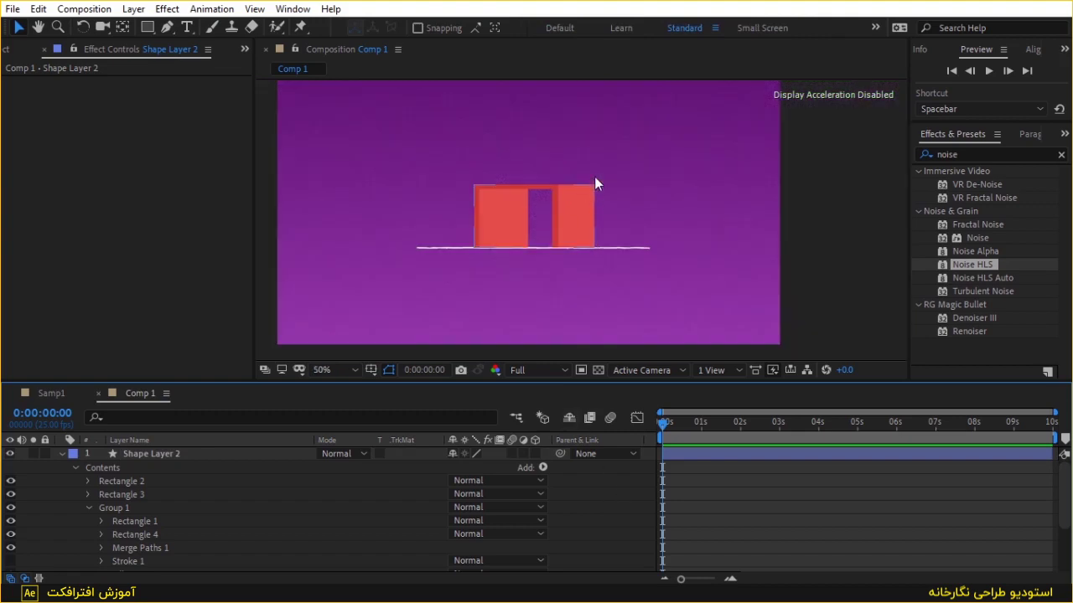
scroll(660, 150, "up", 3)
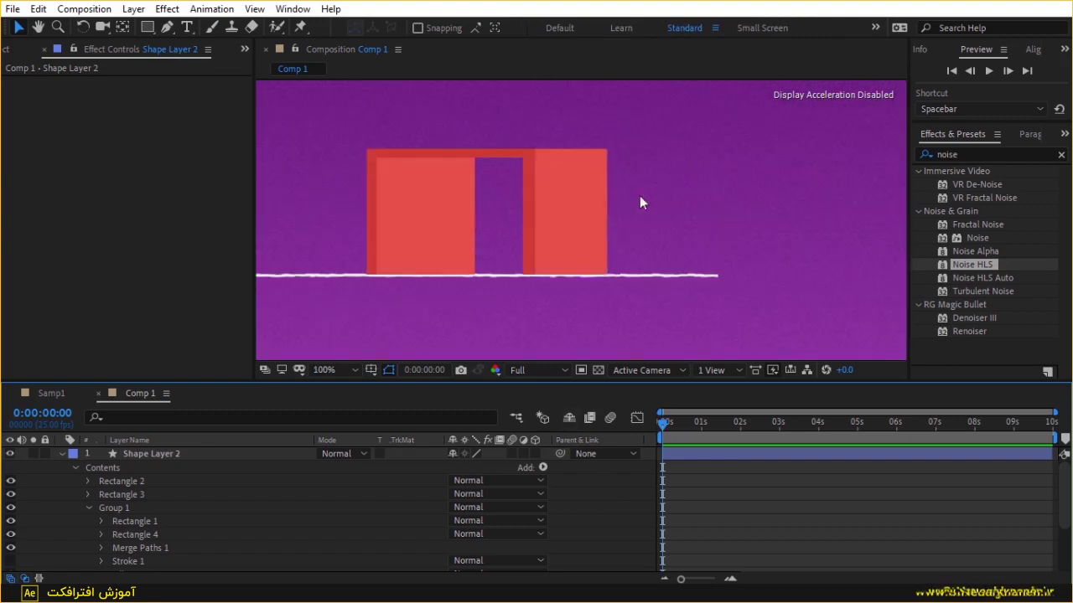
left_click_drag(625, 162, 666, 204)
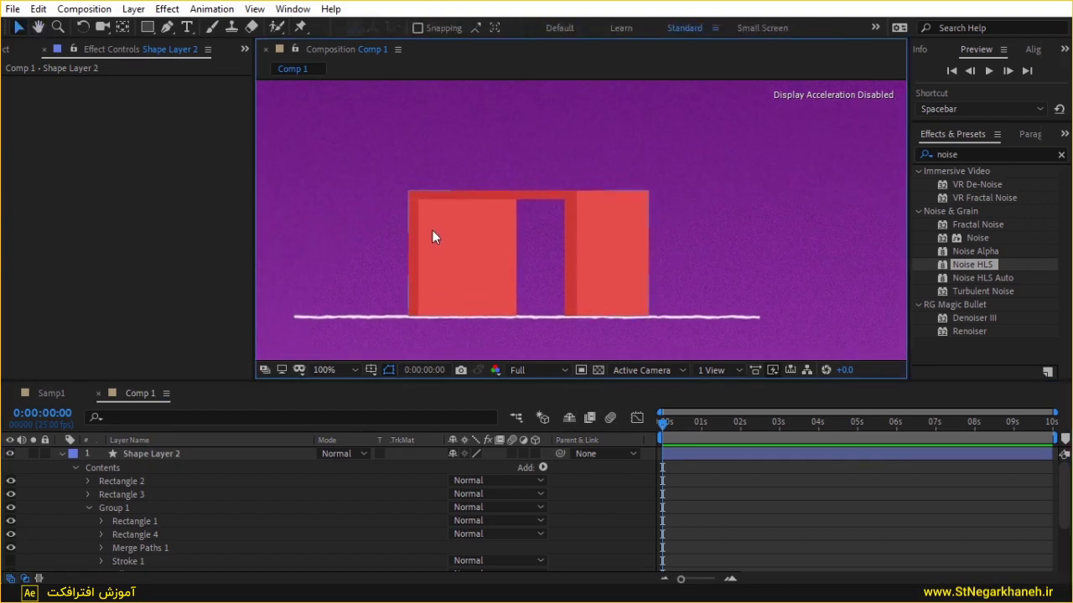
left_click(63, 450)
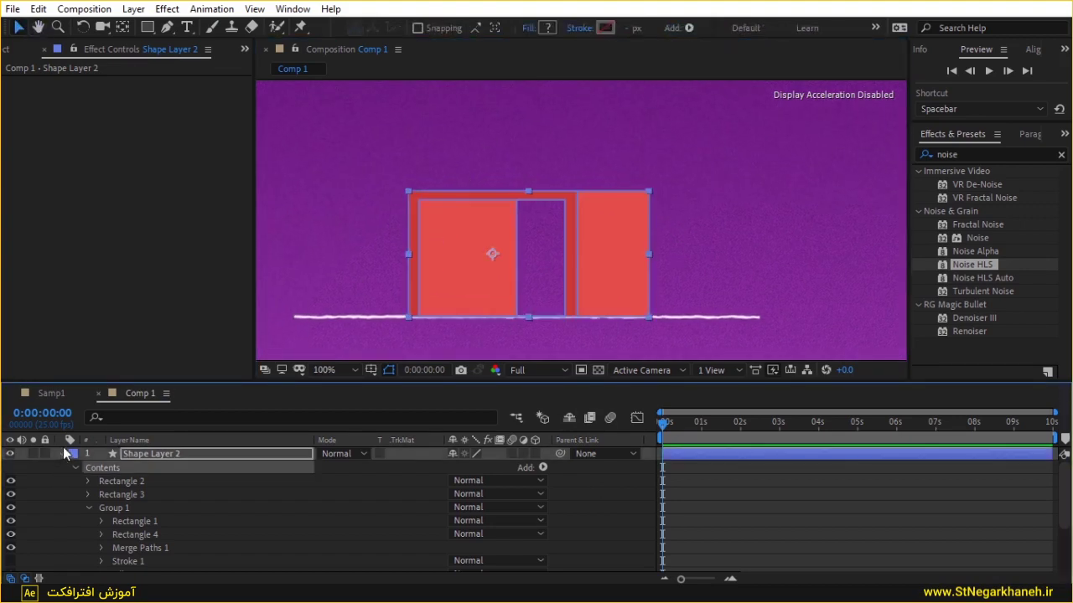
left_click(62, 453)
left_click(144, 527)
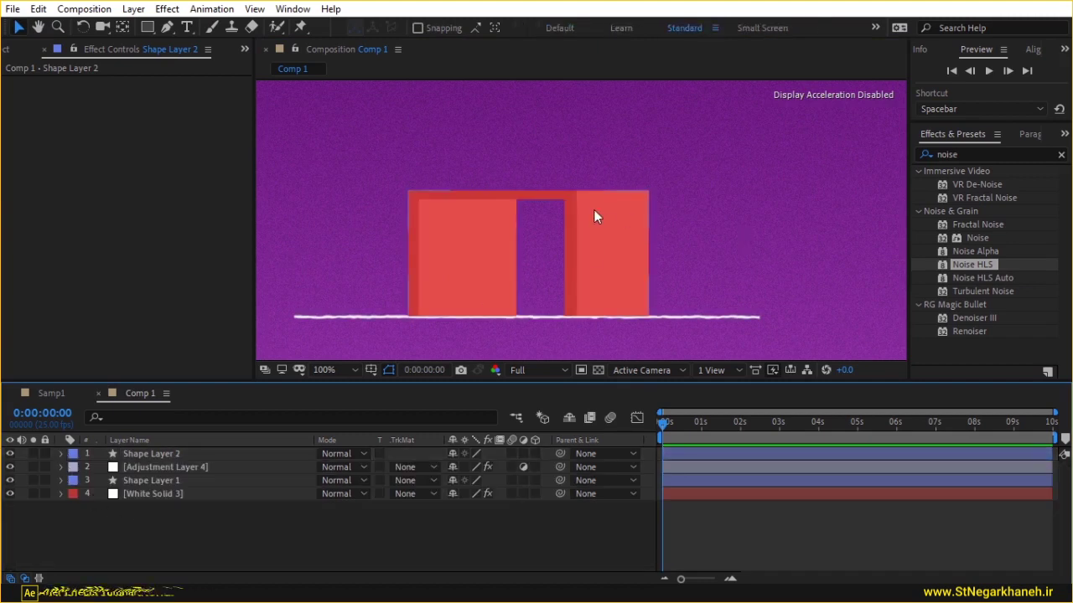
Draw a red rectangle on the floor line to the right of the cabinet
left_click(148, 28)
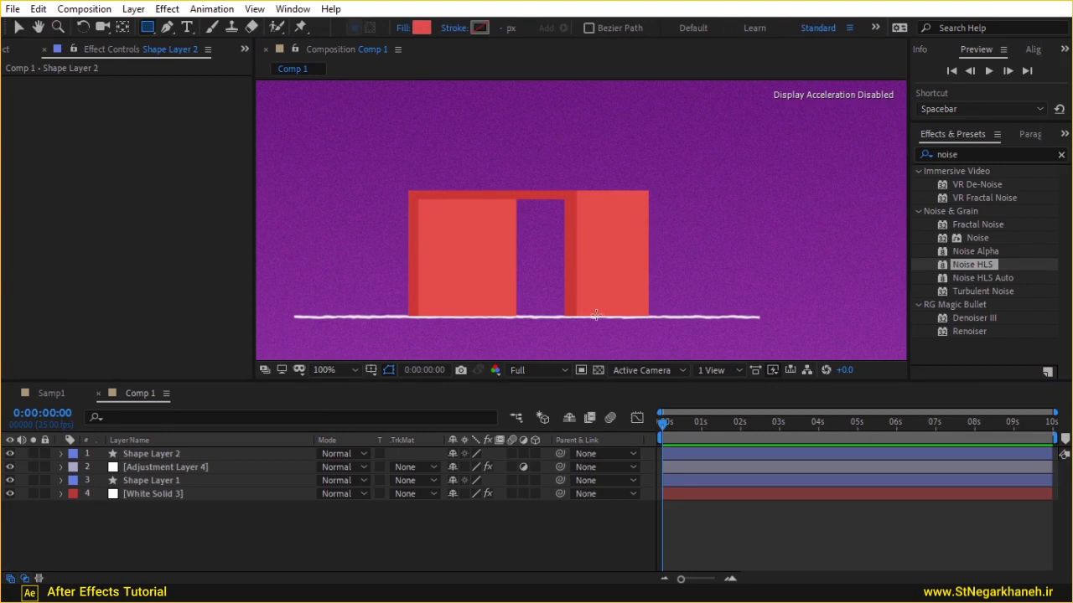
left_click_drag(596, 316, 693, 224)
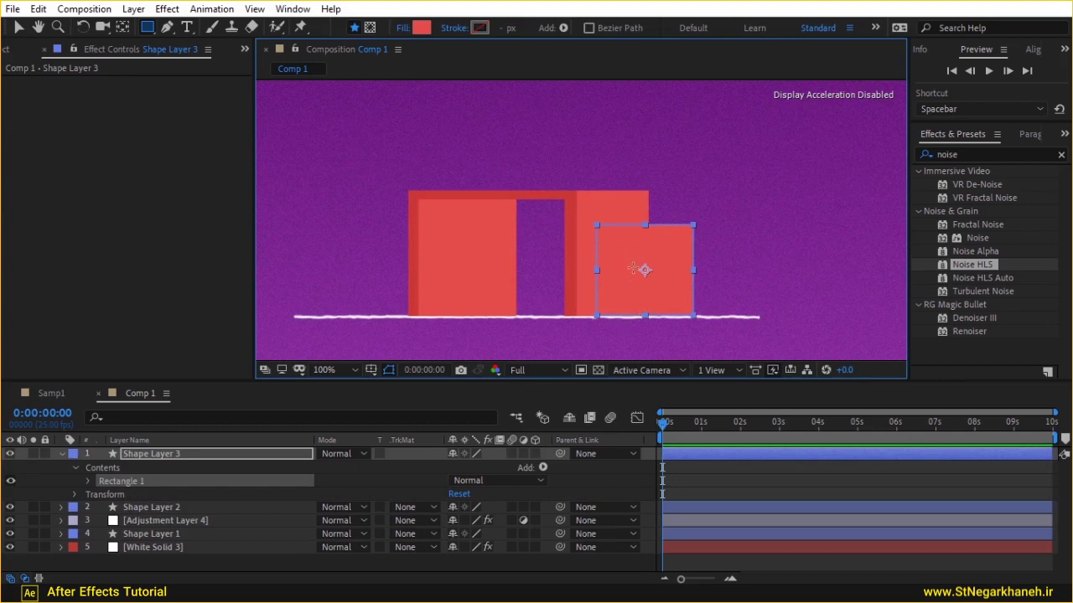
key("Delete")
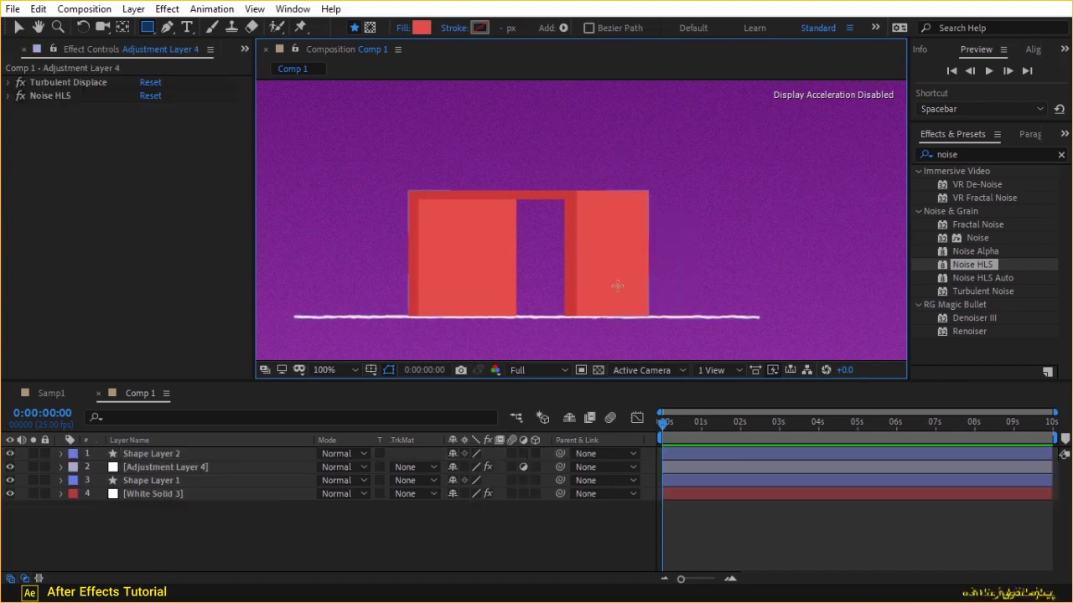
mouse_move(602, 317)
left_mouse_down()
mouse_move(687, 240)
mouse_move(707, 239)
left_mouse_up()
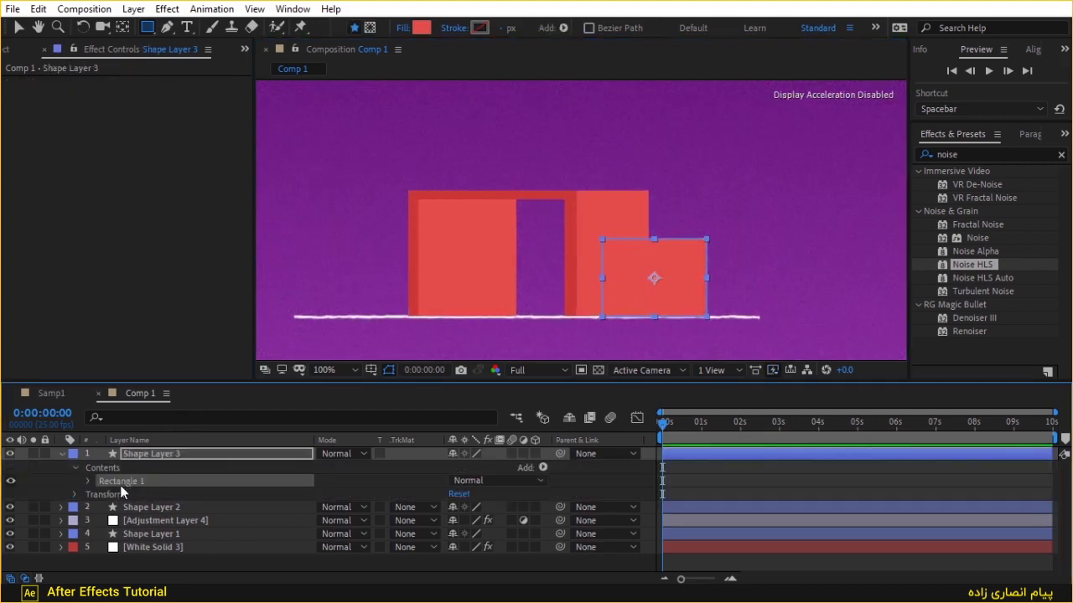
Duplicate the rectangle, narrow the copy into a strip along the box's left side
key("ctrl+d")
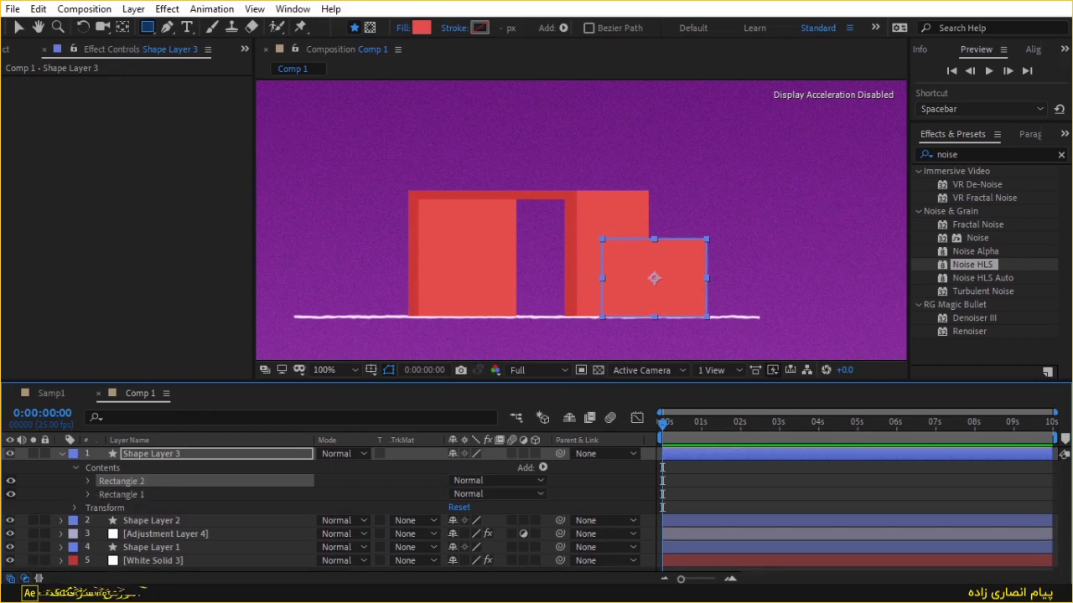
key("v")
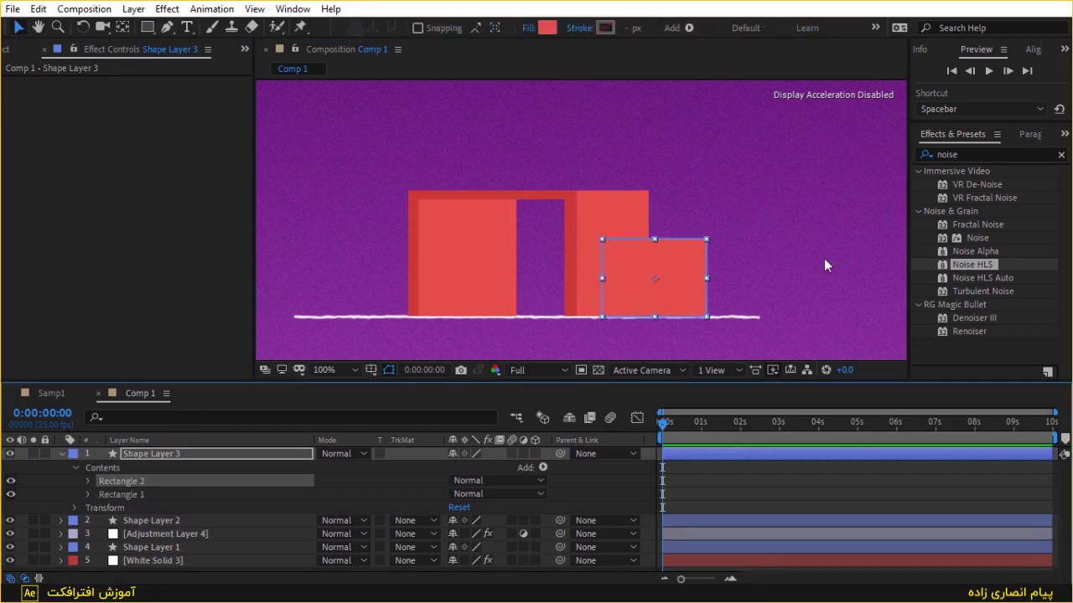
left_click_drag(705, 280, 671, 278)
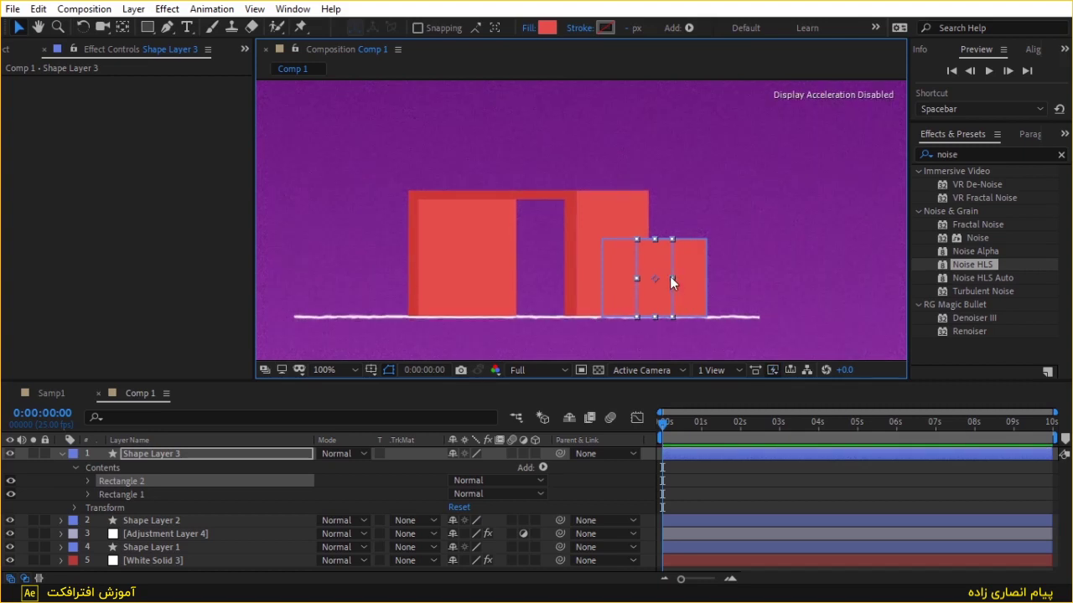
mouse_move(670, 276)
left_mouse_down()
mouse_move(641, 268)
mouse_move(680, 151)
left_mouse_up()
scroll(612, 296, "up", 2)
scroll(726, 203, "up", 2)
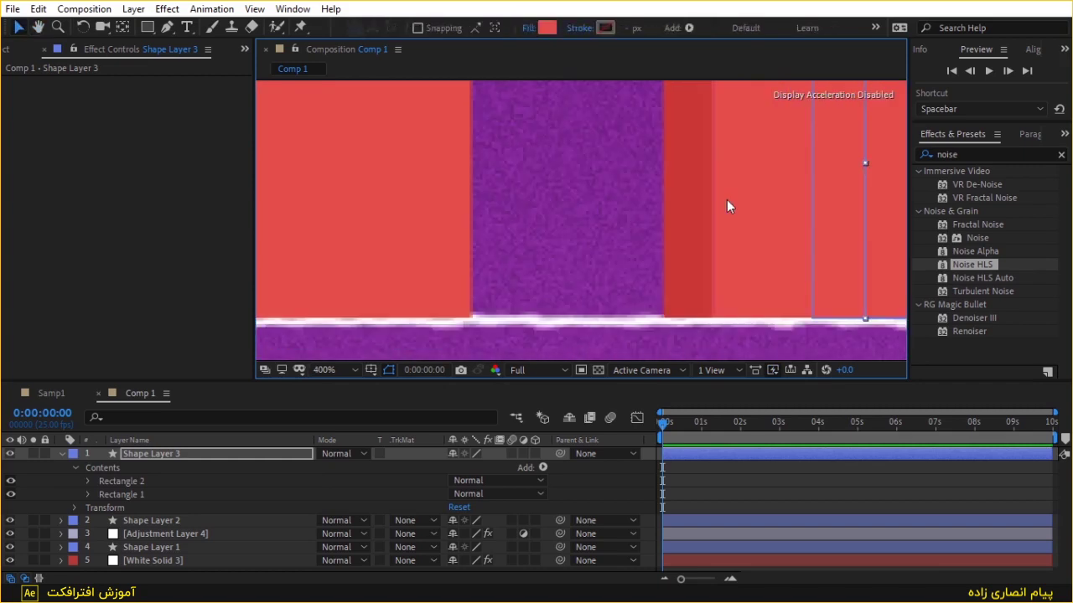
key("Left")
key("Left")
key("Left")
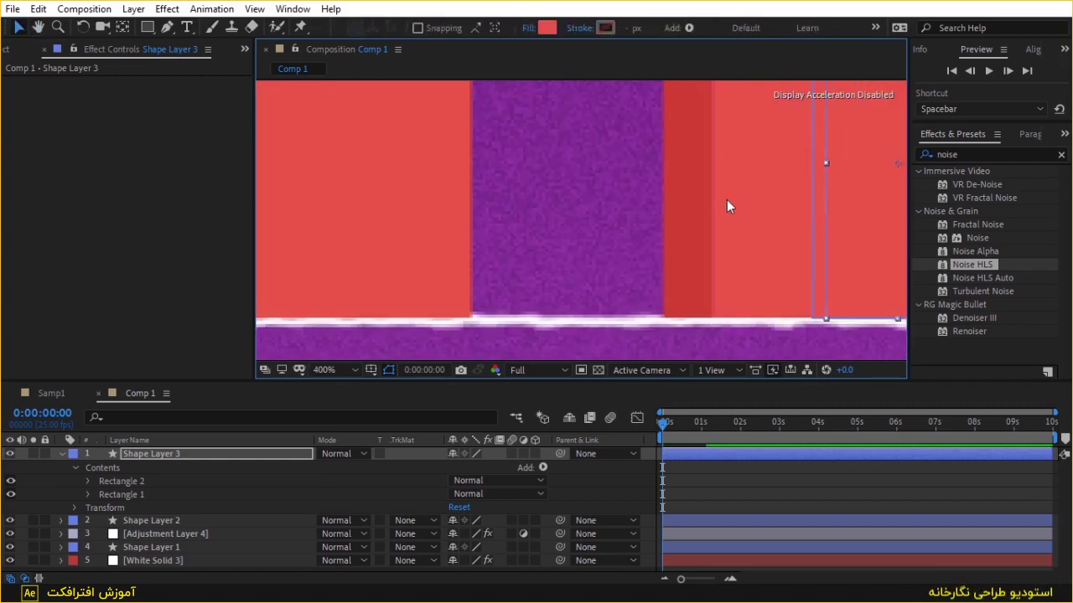
key("Left")
key("Left")
key("Left")
Pan and zoom to view the new rectangles, returning to 100% magnification
scroll(840, 207, "up", 2)
left_click_drag(858, 173, 363, 174)
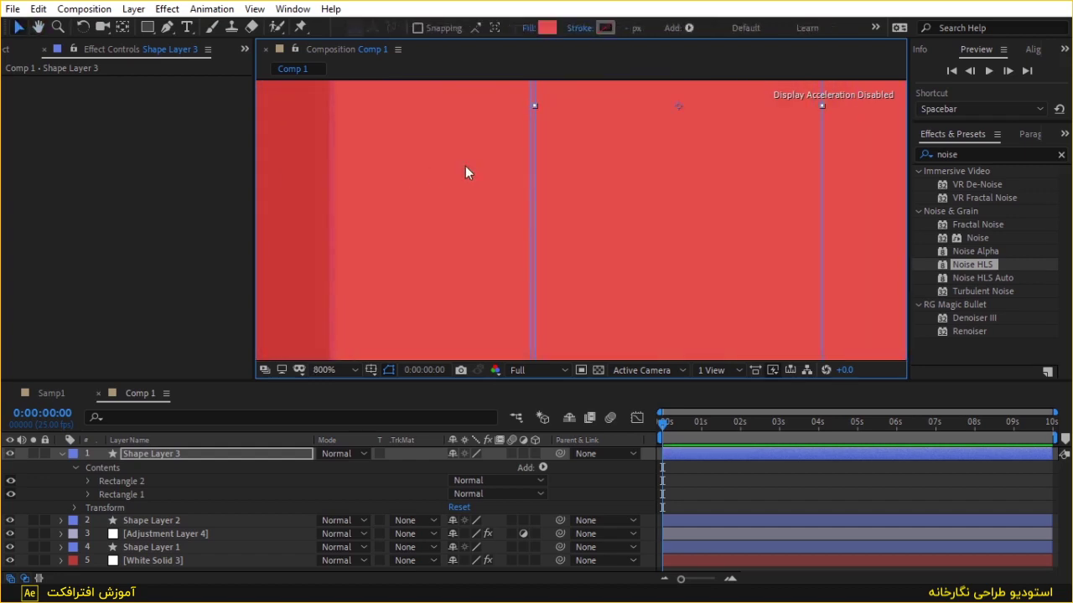
scroll(519, 175, "up", 1)
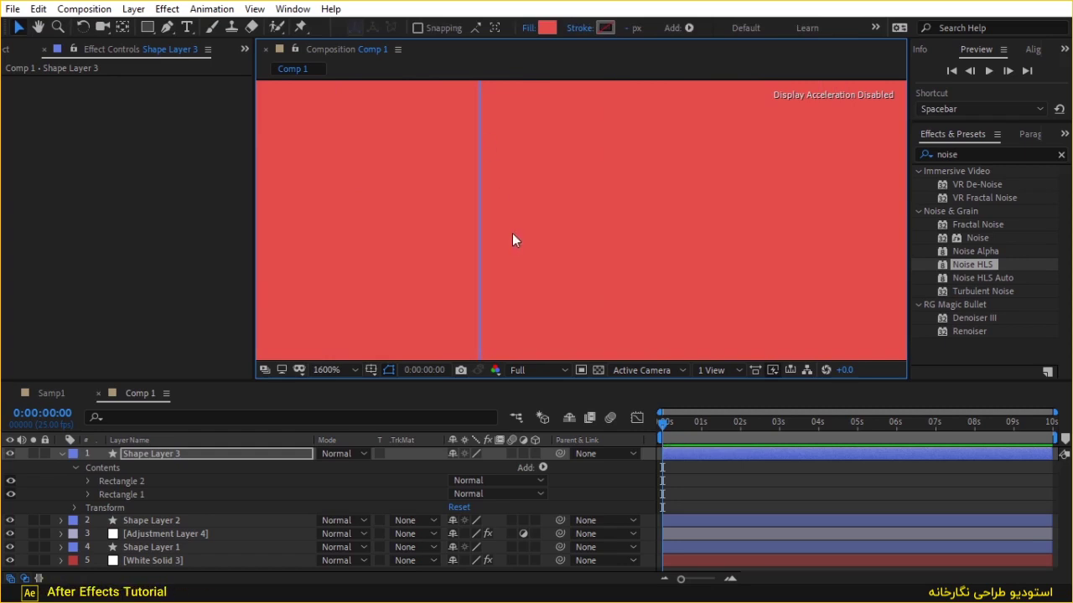
scroll(541, 176, "down", 3)
left_click_drag(541, 174, 550, 259)
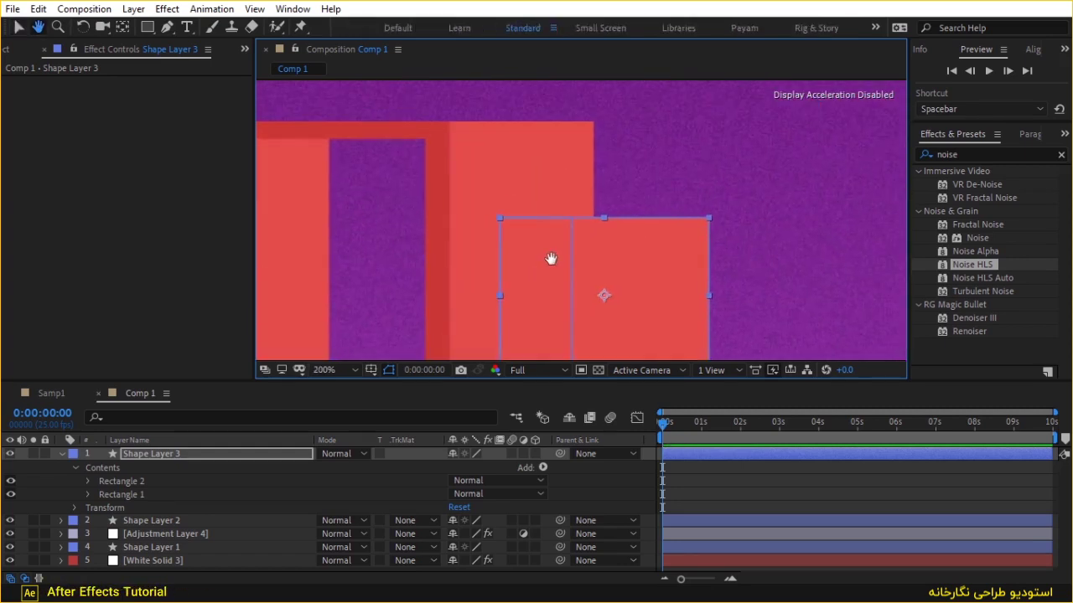
key("comma")
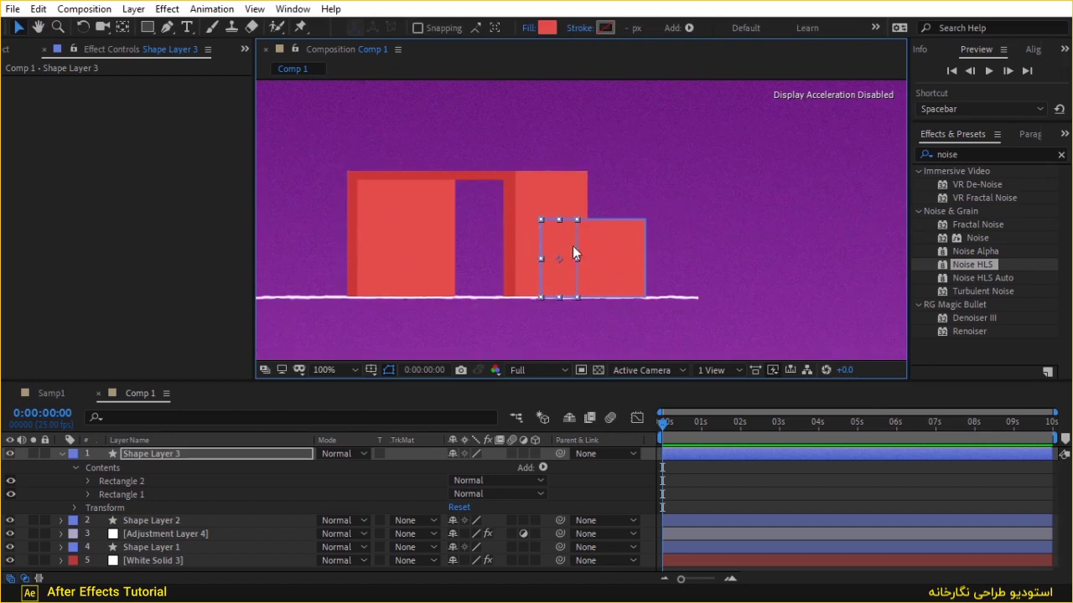
Sample the darker red CC3737 into the narrow Rectangle 2's fill, then select it
left_click(553, 26)
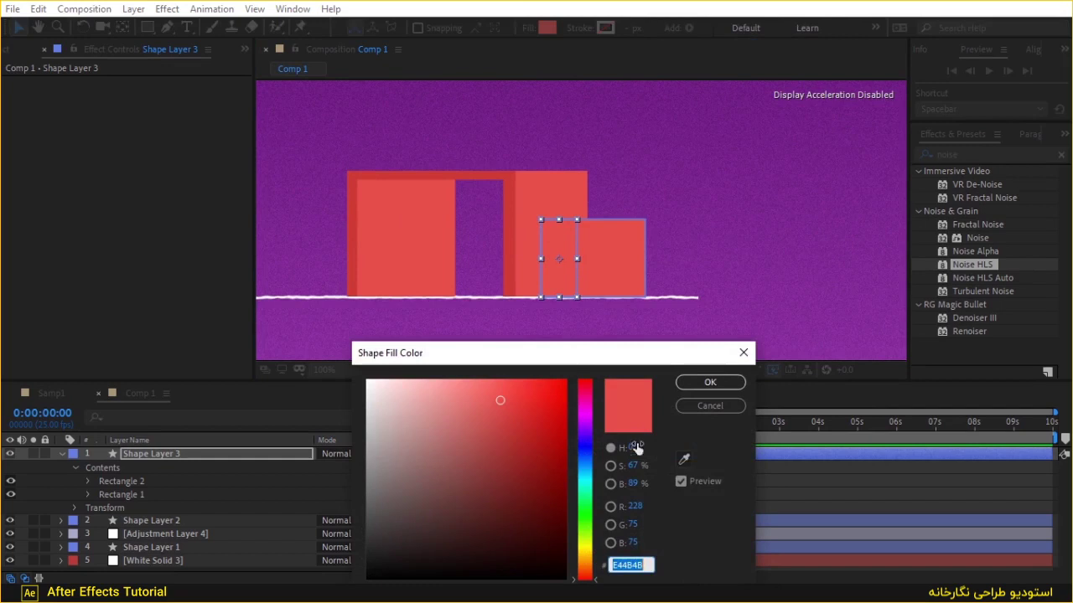
left_click(684, 458)
left_click(513, 178)
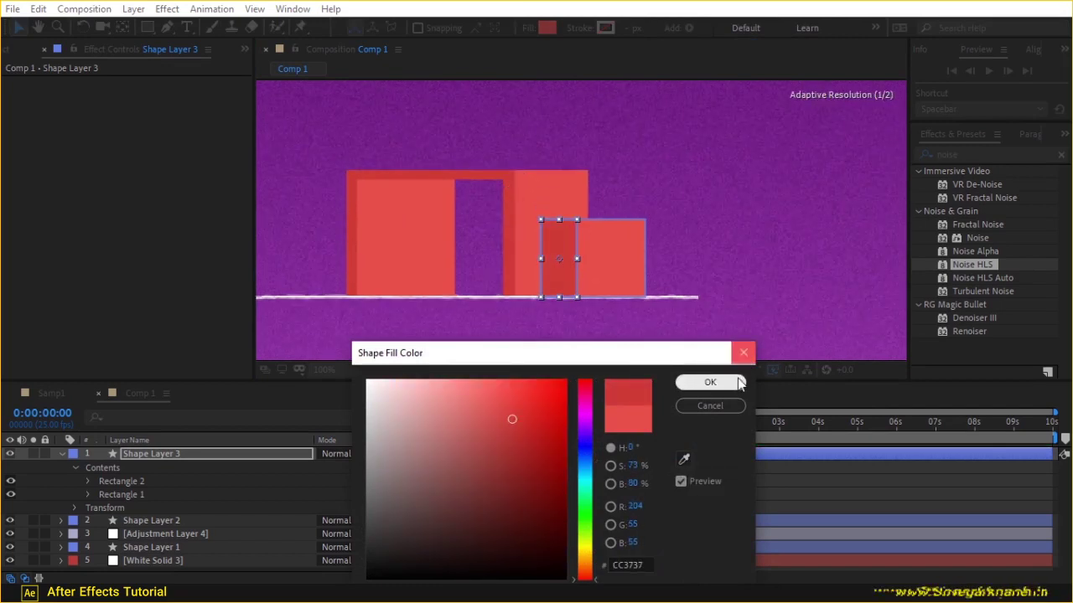
left_click(709, 382)
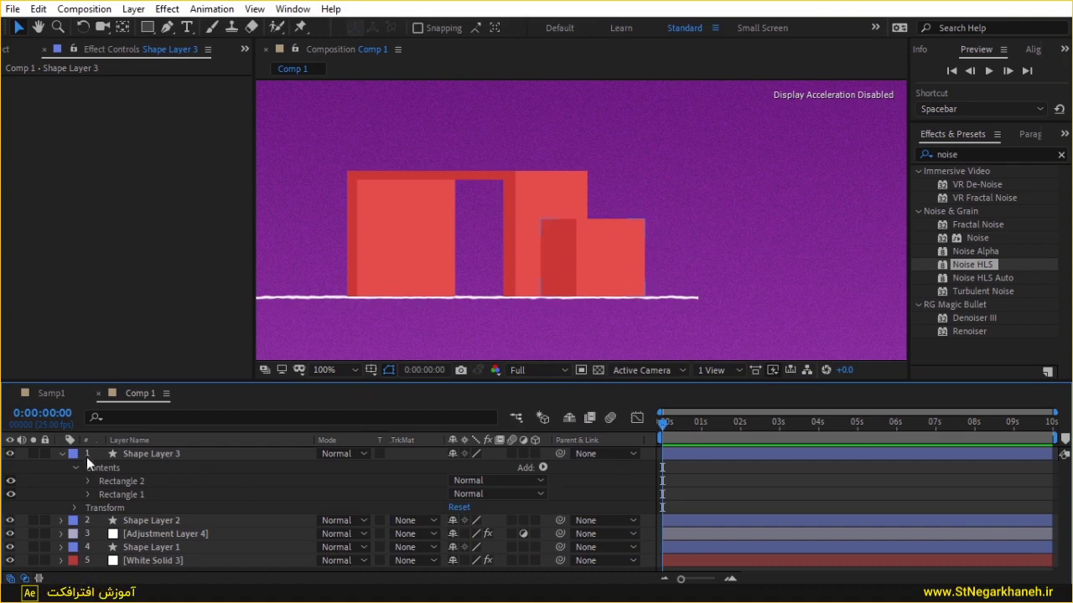
left_click(132, 481)
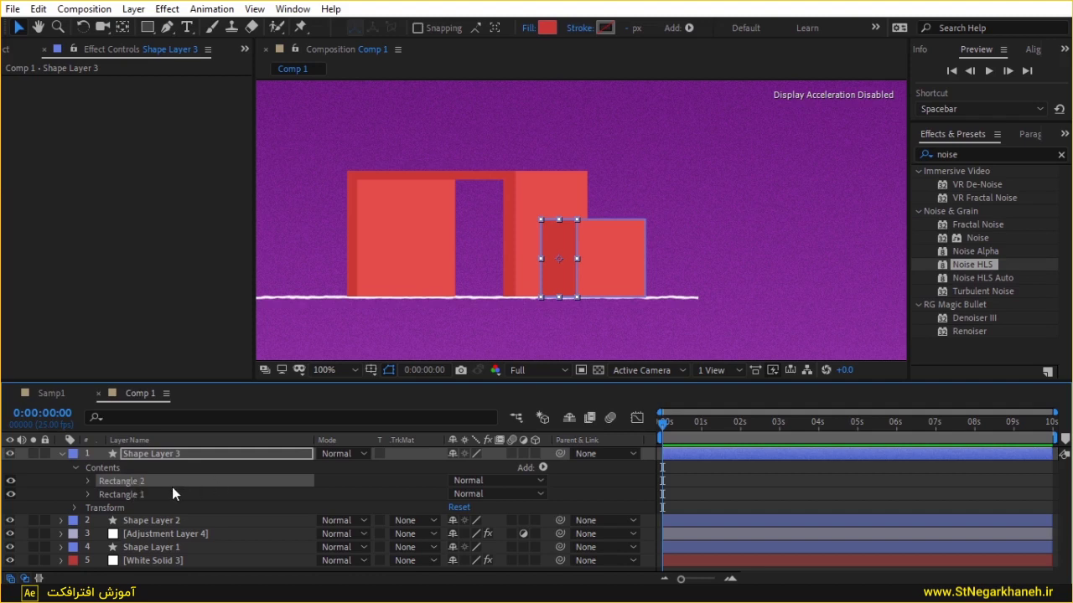
Duplicate the side panel rectangle and fill the copy with golden yellow FFD200
key("ctrl+d")
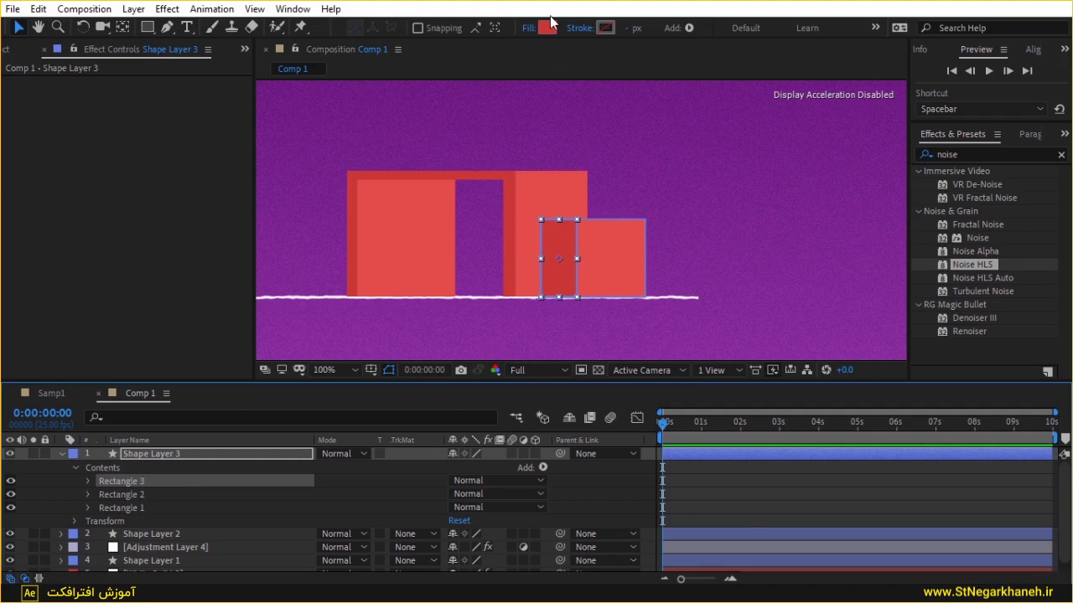
left_click(547, 27)
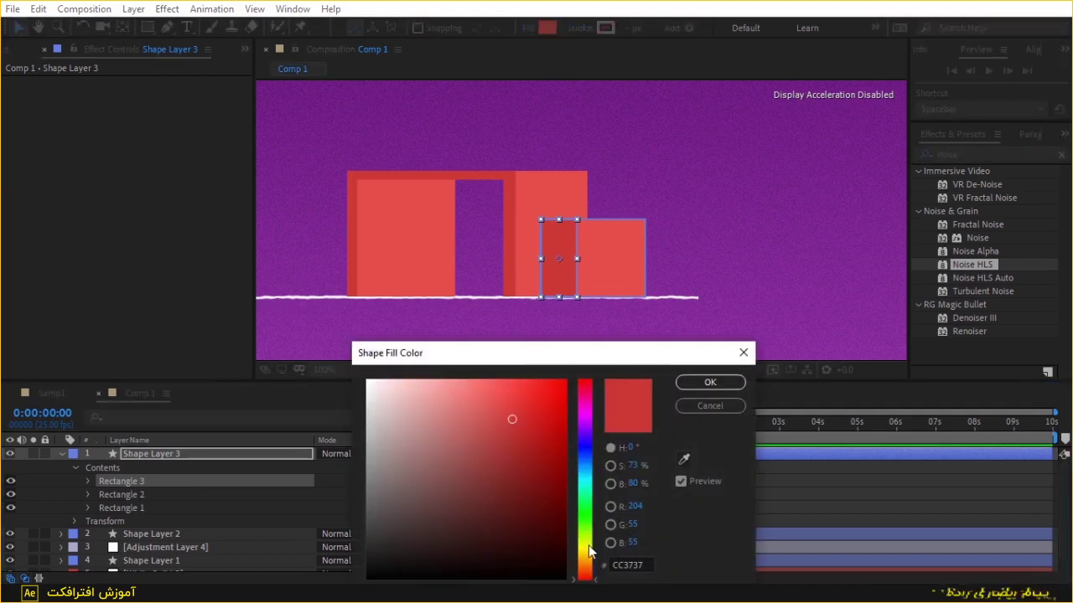
left_click(589, 551)
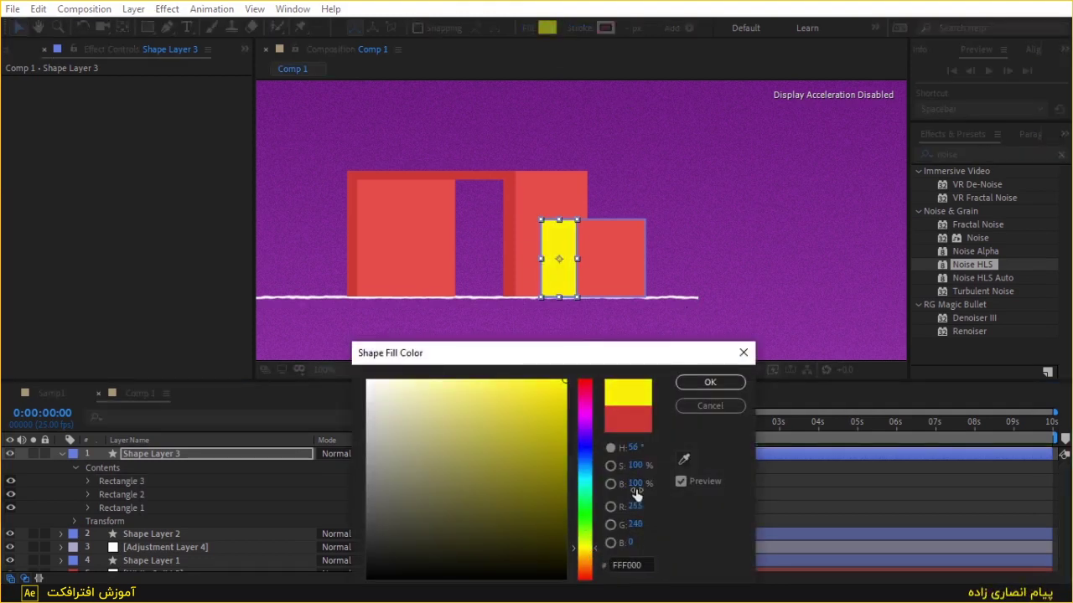
left_click(589, 552)
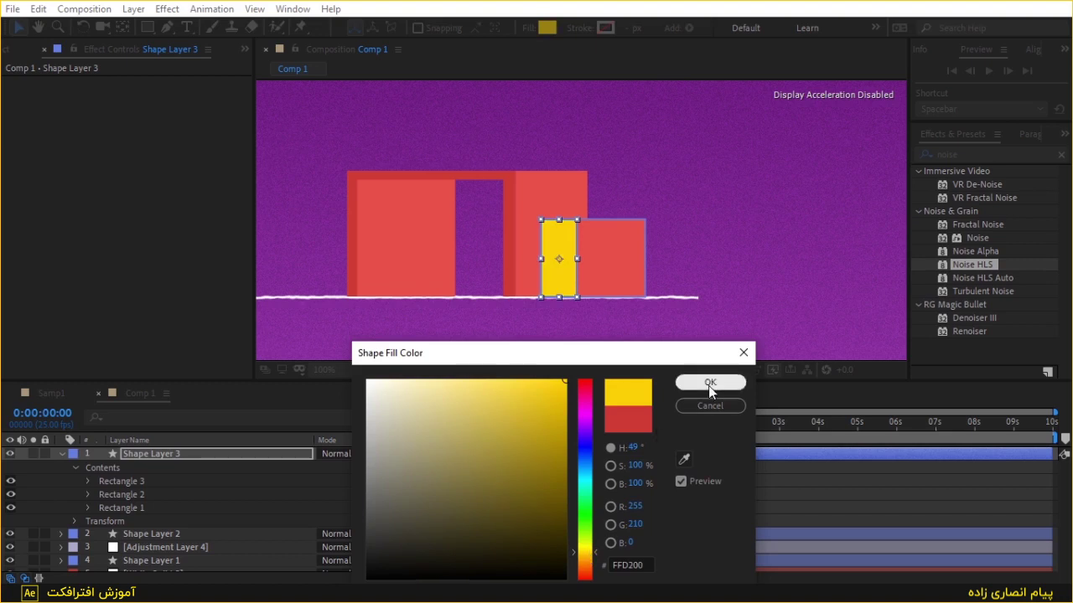
left_click(709, 383)
Shrink the yellow copy into a small bar and move it near the panel's top
left_click(215, 479)
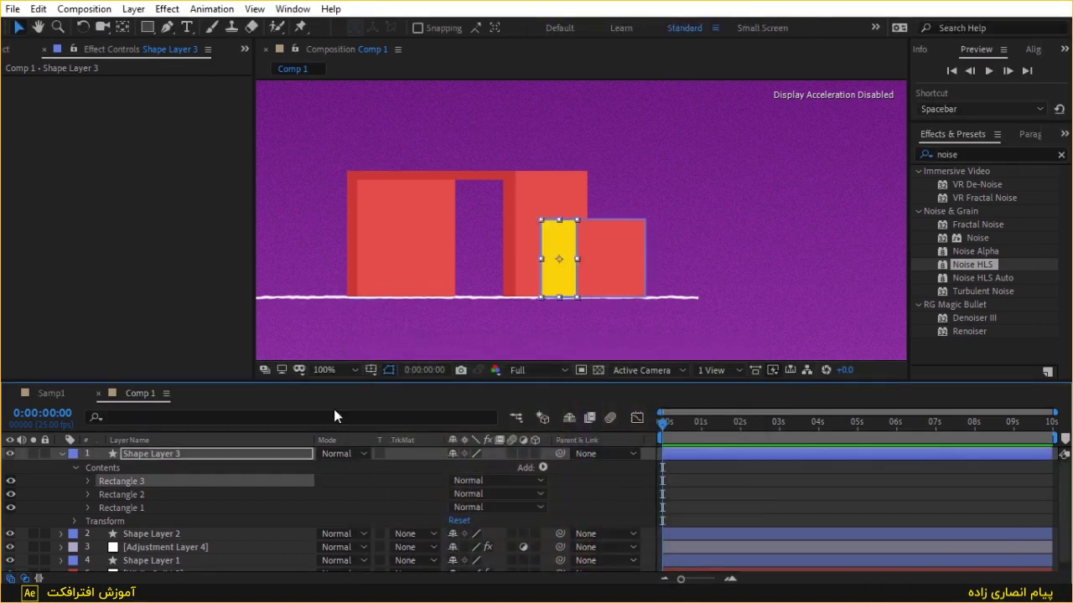
scroll(569, 226, "up", 1)
left_click_drag(573, 216, 546, 293)
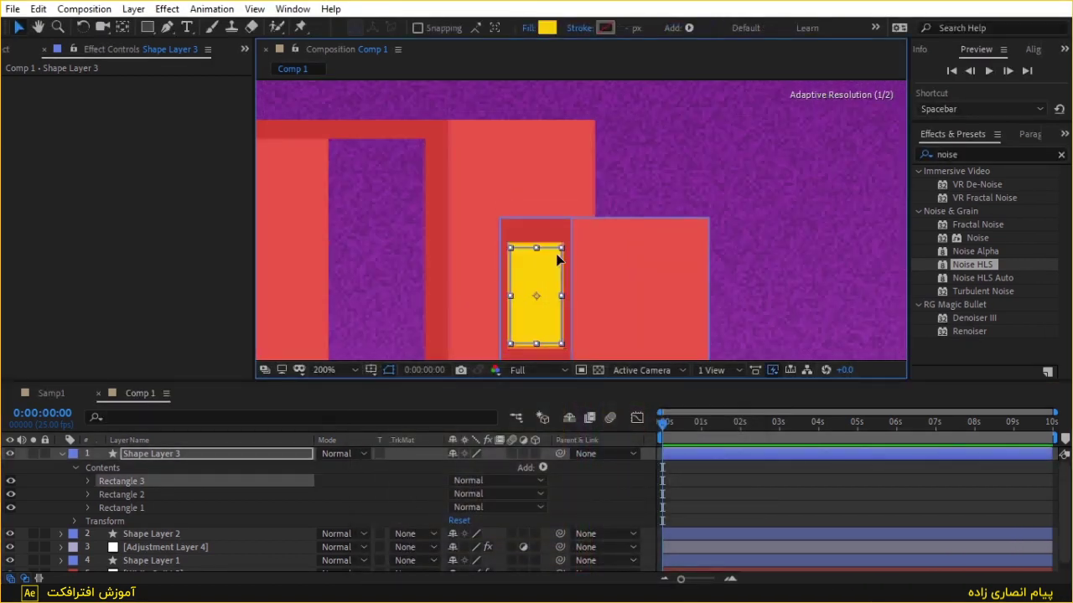
scroll(544, 309, "up", 2)
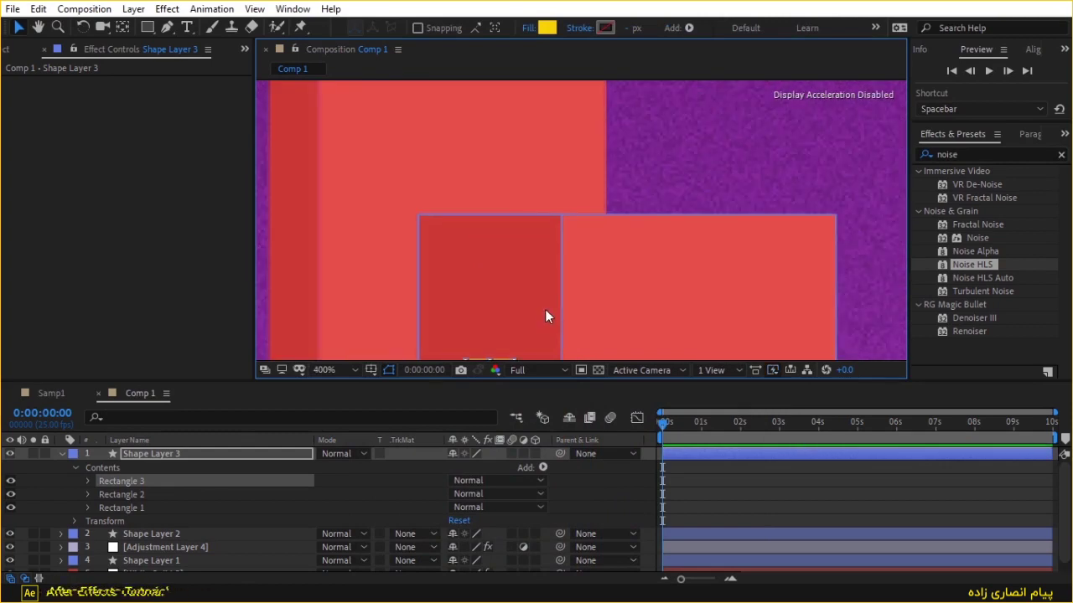
scroll(601, 161, "up", 1)
left_click_drag(601, 167, 549, 272)
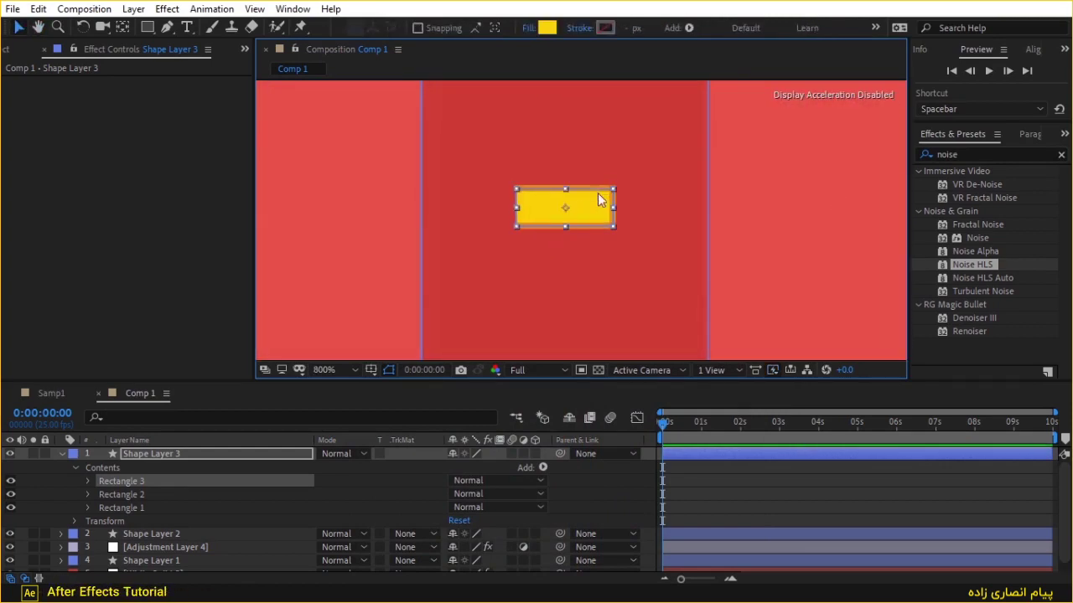
left_click_drag(617, 190, 589, 199)
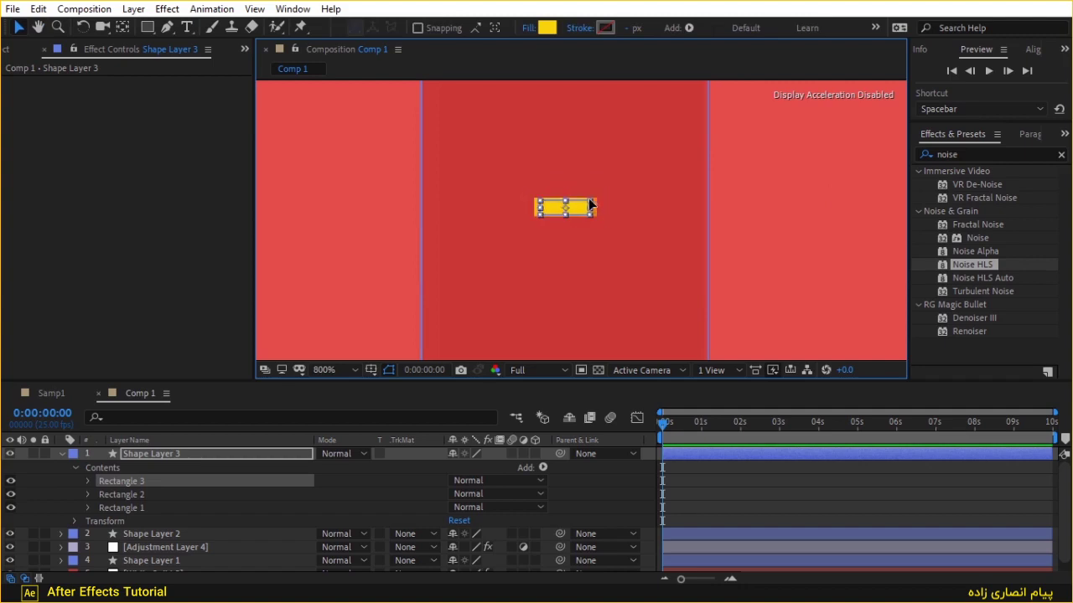
scroll(597, 195, "down", 3)
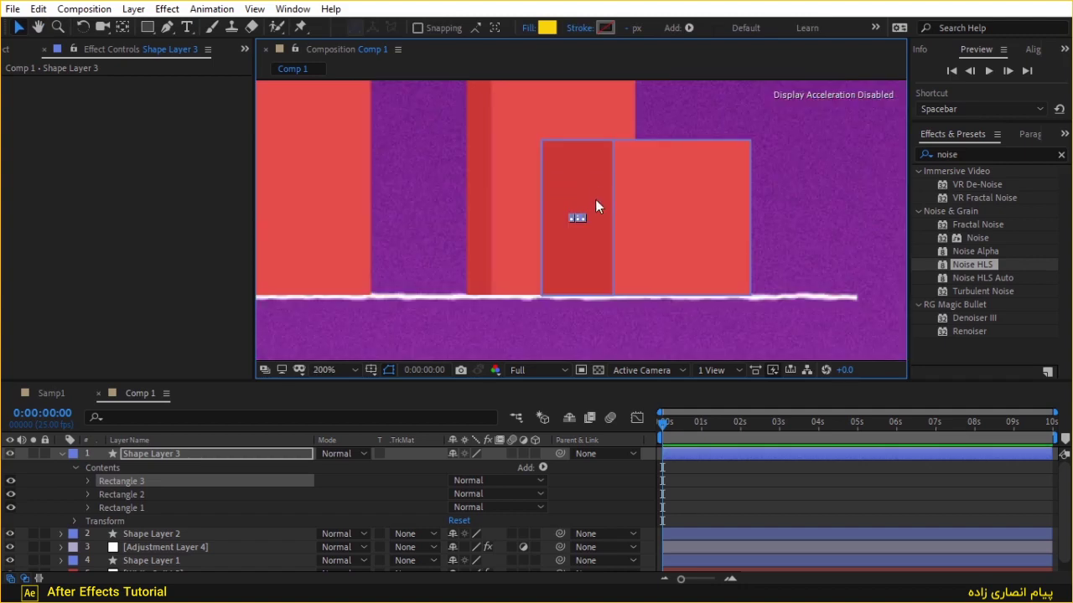
key("shift+Up")
key("shift+Up")
key("shift+Up")
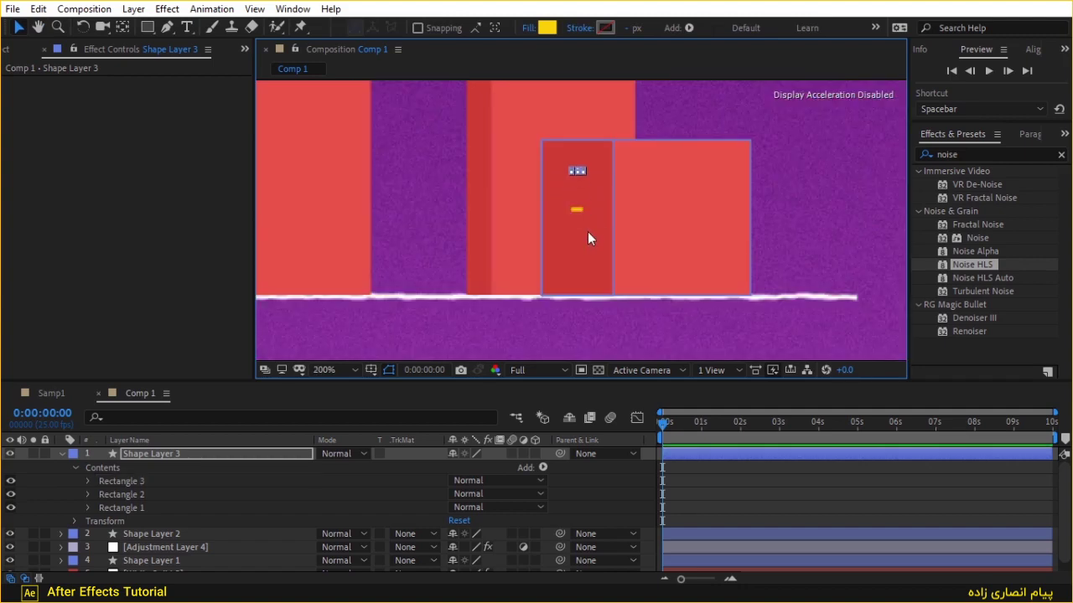
key("Right")
key("Right")
key("Right")
key("Right")
key("Right")
key("Right")
key("Up")
key("Up")
key("Up")
Duplicate the yellow handle Rectangle 3 and narrow the copy to a middle strip
left_click(631, 497)
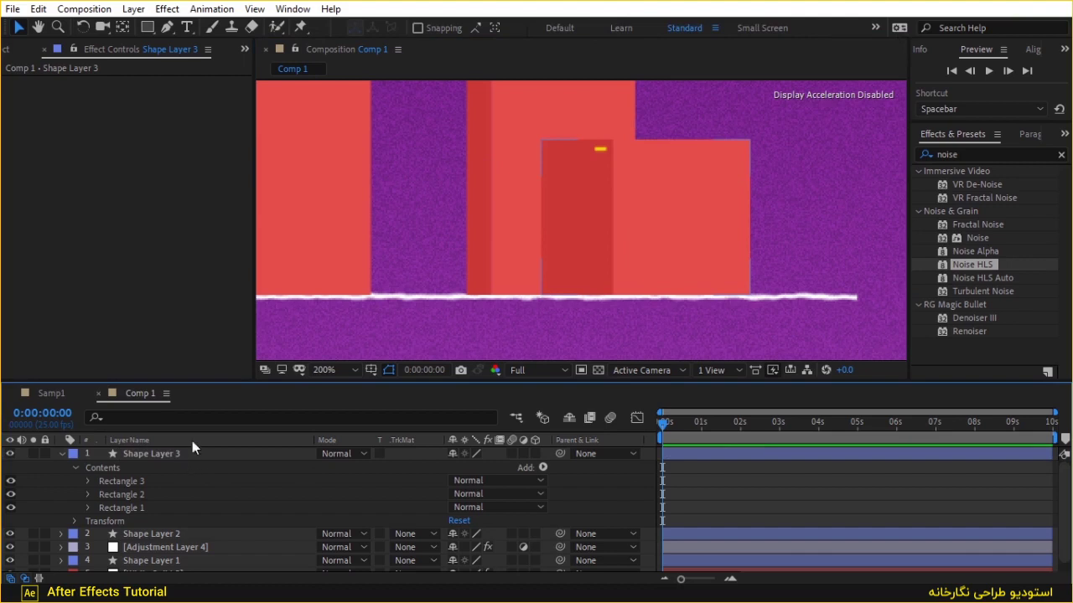
left_click(150, 481)
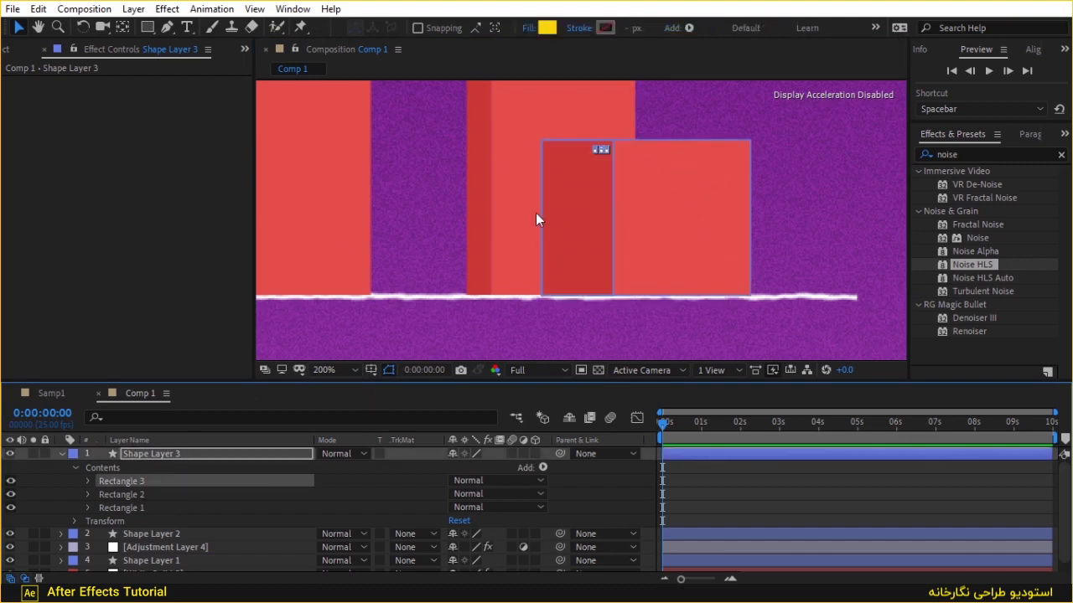
key("ctrl+d")
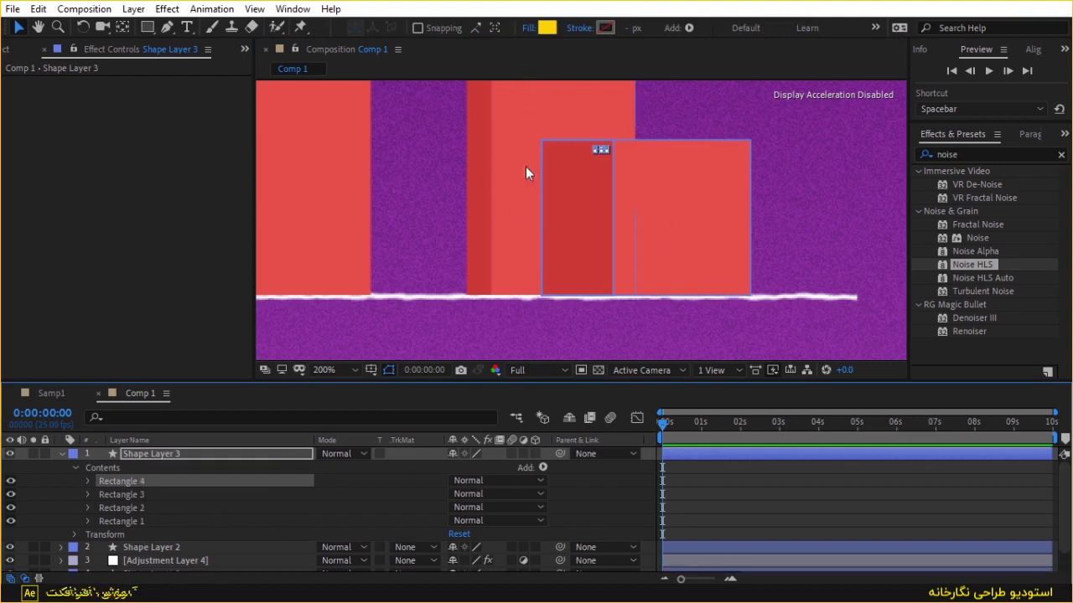
scroll(577, 115, "up", 2)
scroll(628, 205, "up", 2)
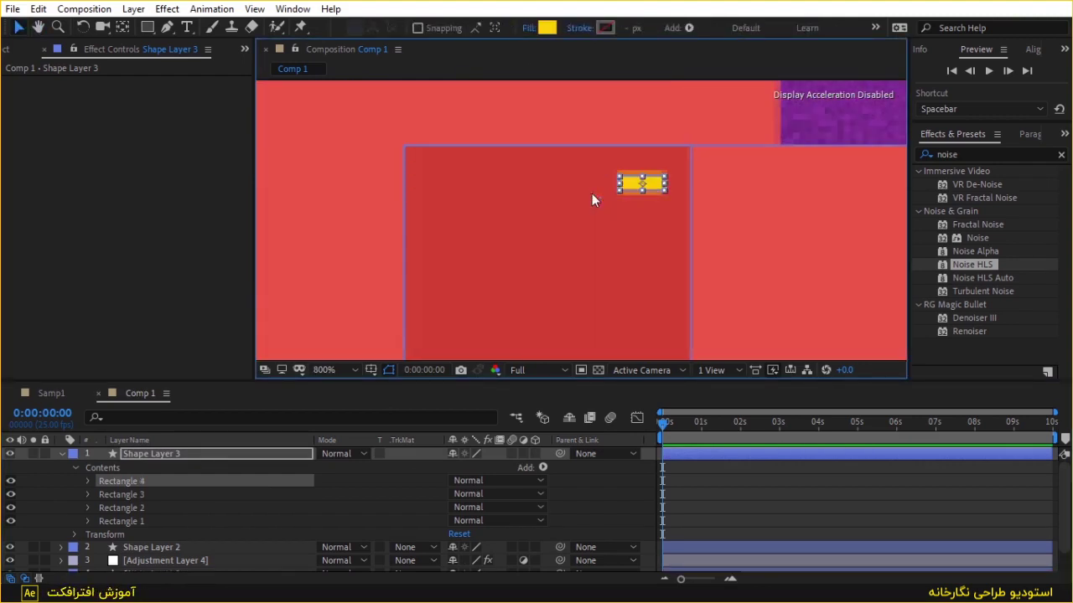
scroll(661, 186, "up", 1)
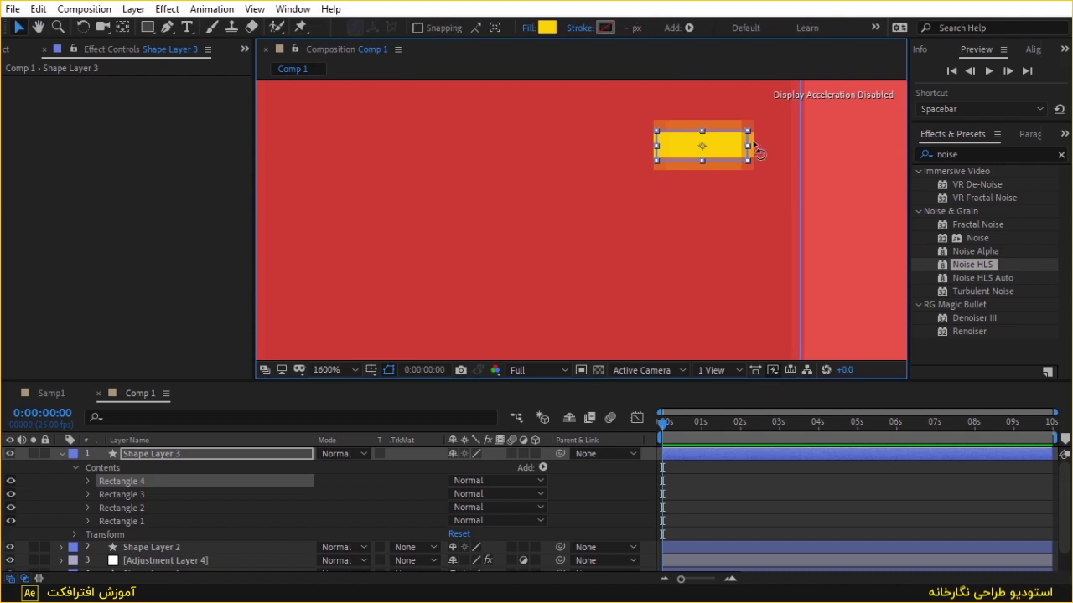
left_click_drag(747, 147, 713, 148)
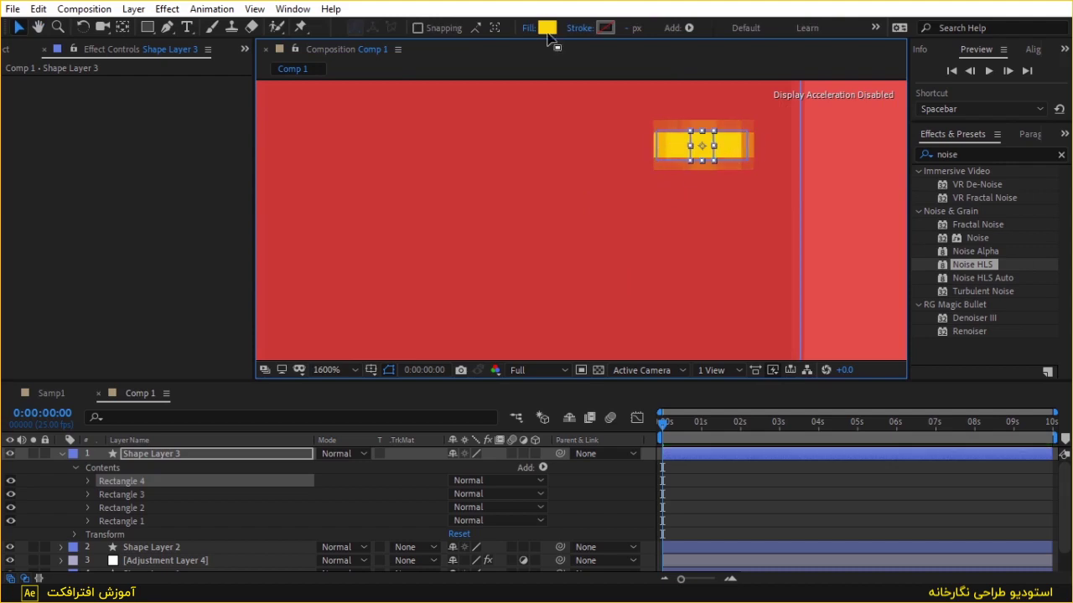
Fill the strip, Rectangle 4, with dark grey 3D3D3C and zoom back out
left_click(546, 28)
left_click(415, 498)
left_click(369, 530)
left_click(369, 532)
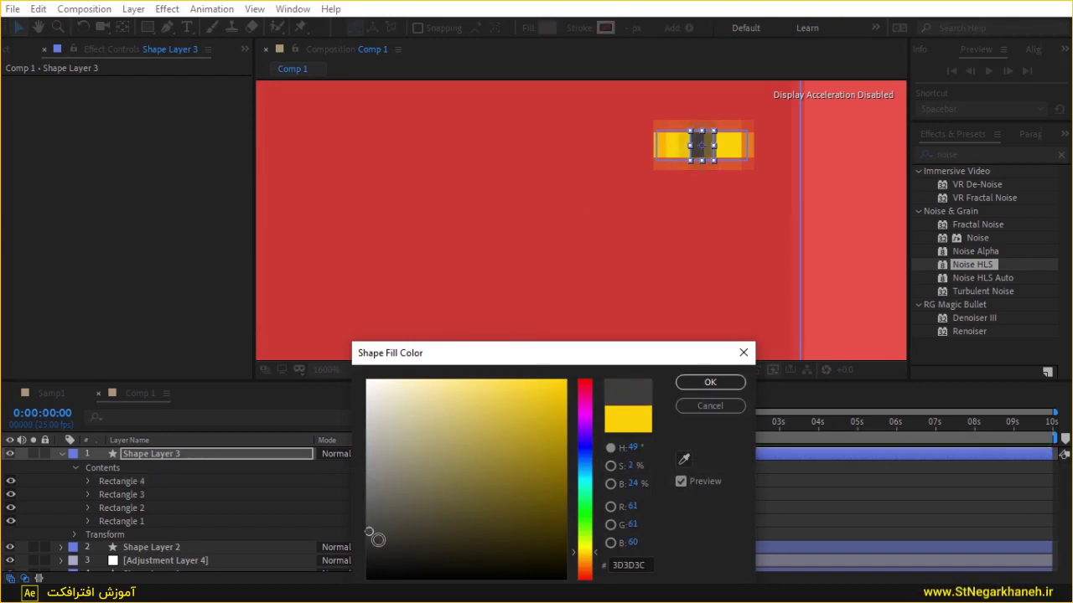
left_click(710, 382)
key("comma")
key("comma")
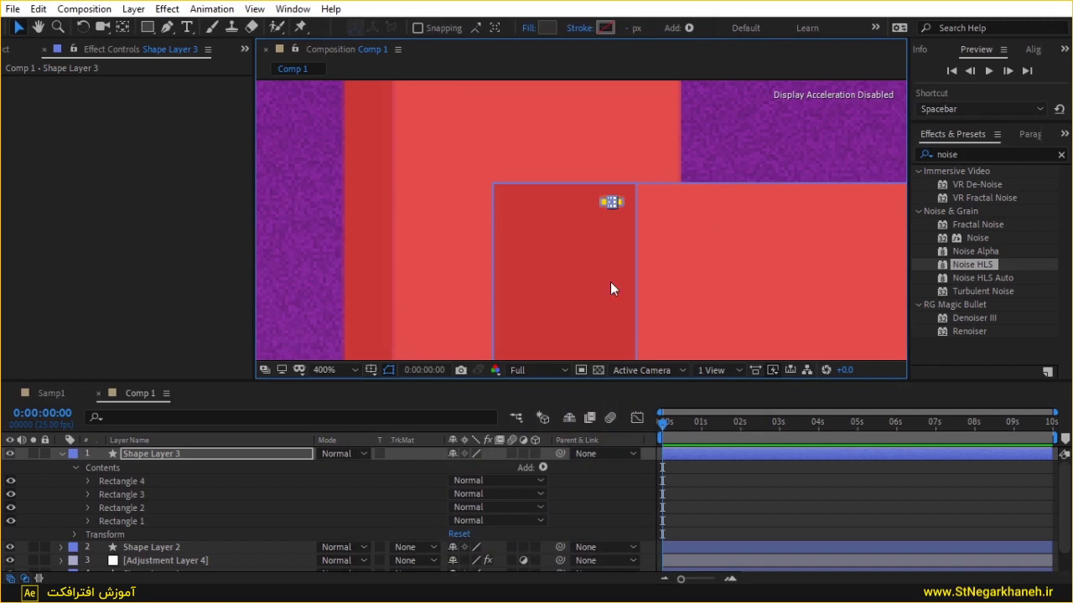
left_click(141, 482)
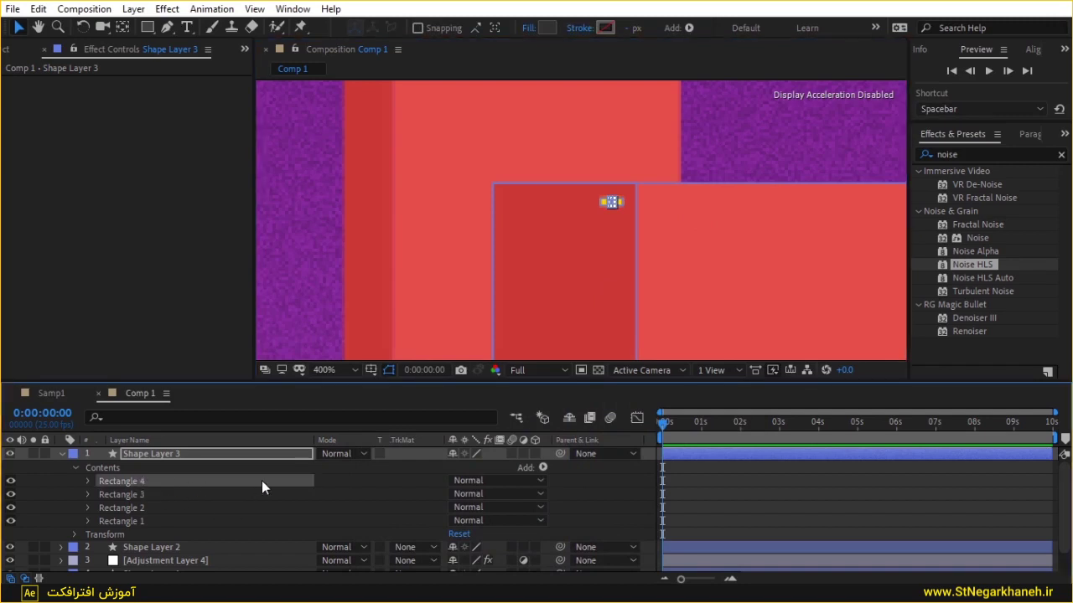
left_click(154, 466)
Add an empty Group 1 to Shape Layer 3 and move Rectangle 4 into it
left_click(542, 467)
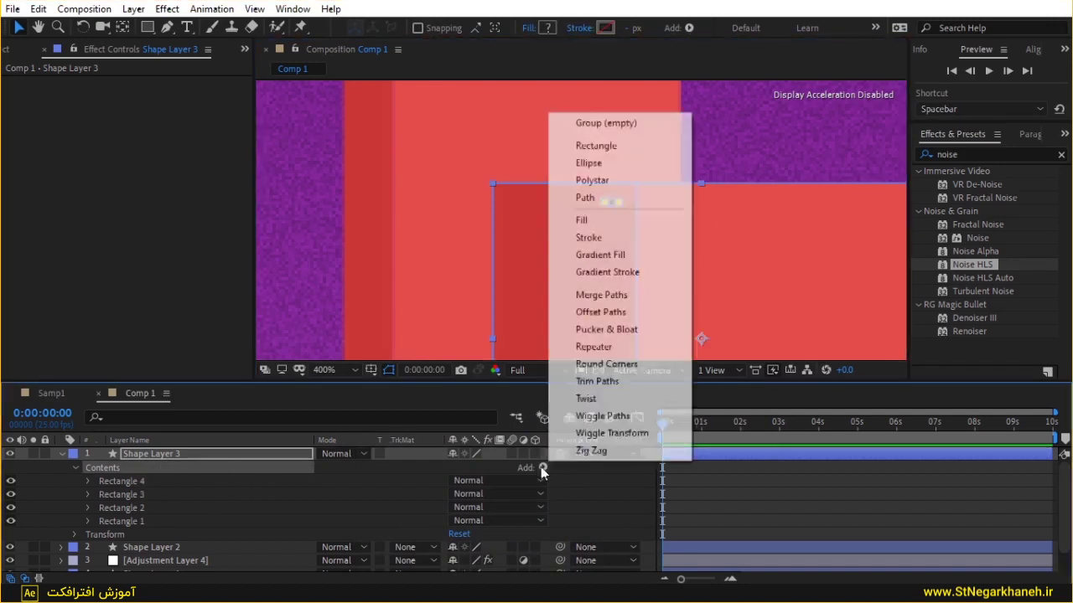
left_click(612, 124)
left_click(135, 479)
left_click_drag(135, 482, 123, 534)
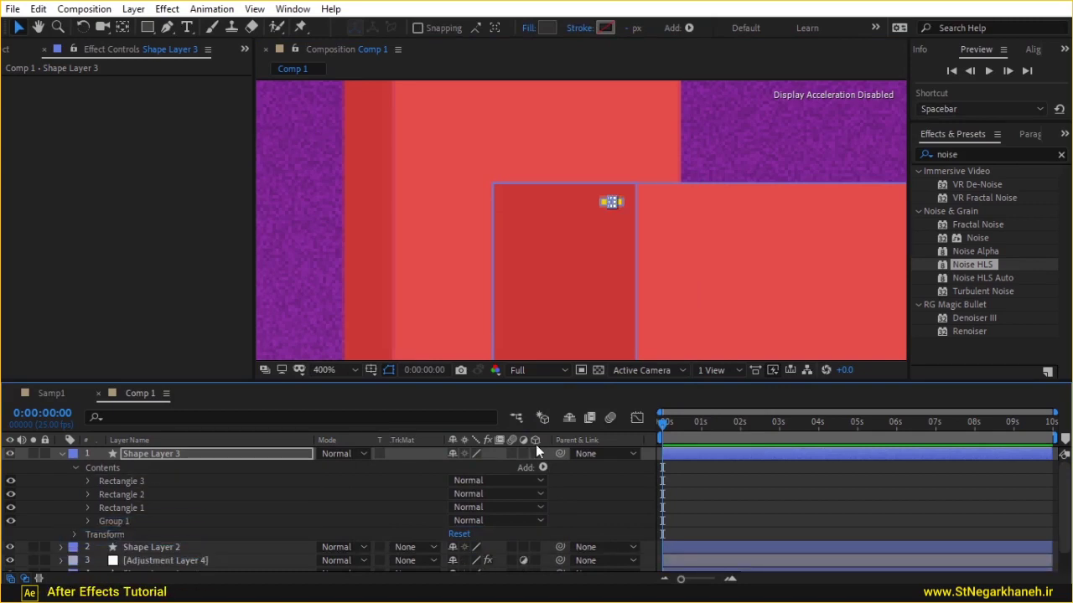
left_click(136, 520)
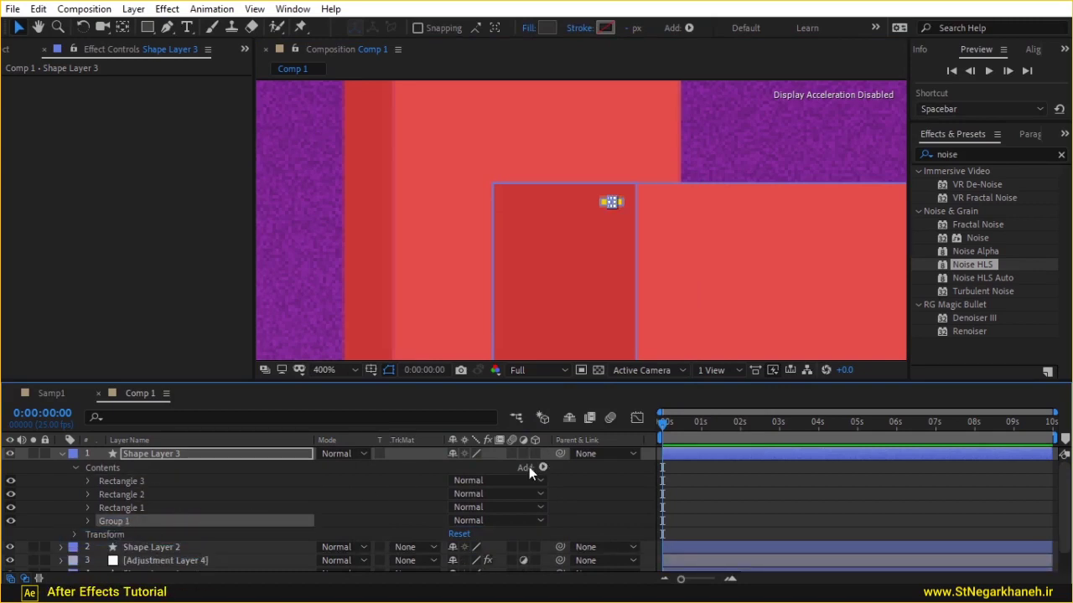
left_click(608, 253)
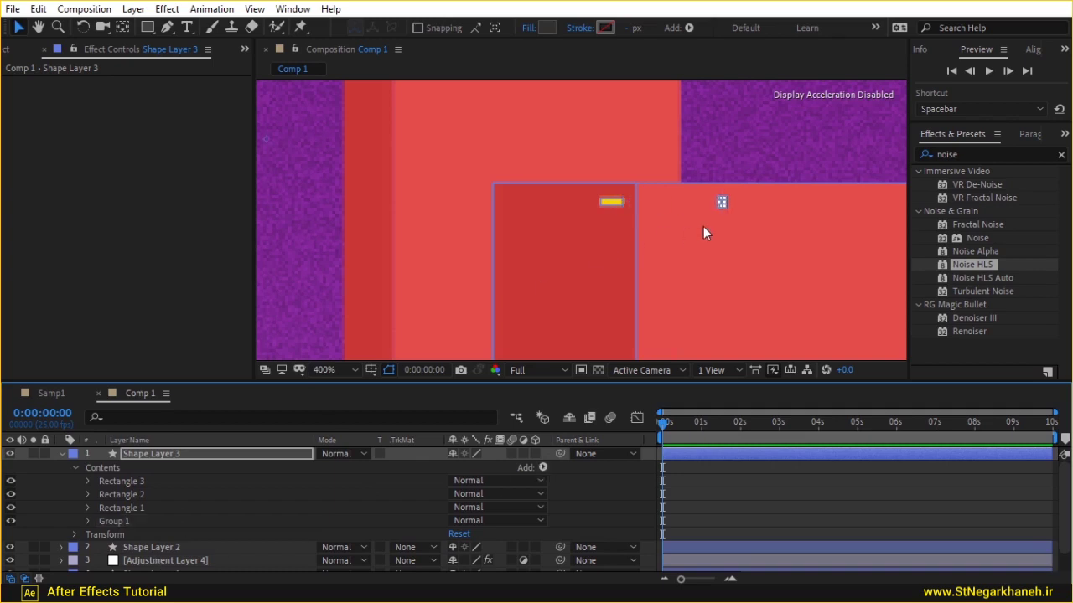
Zoom out and compare with the Samp1 composition before returning to Comp 1
scroll(731, 202, "down", 2)
key("h")
key("v")
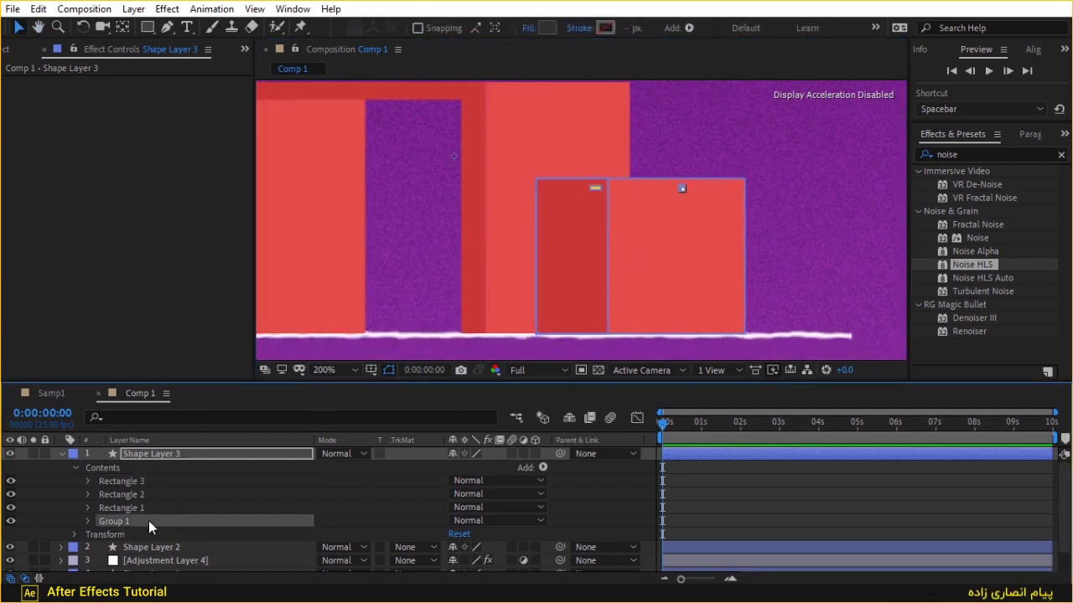
left_click(58, 393)
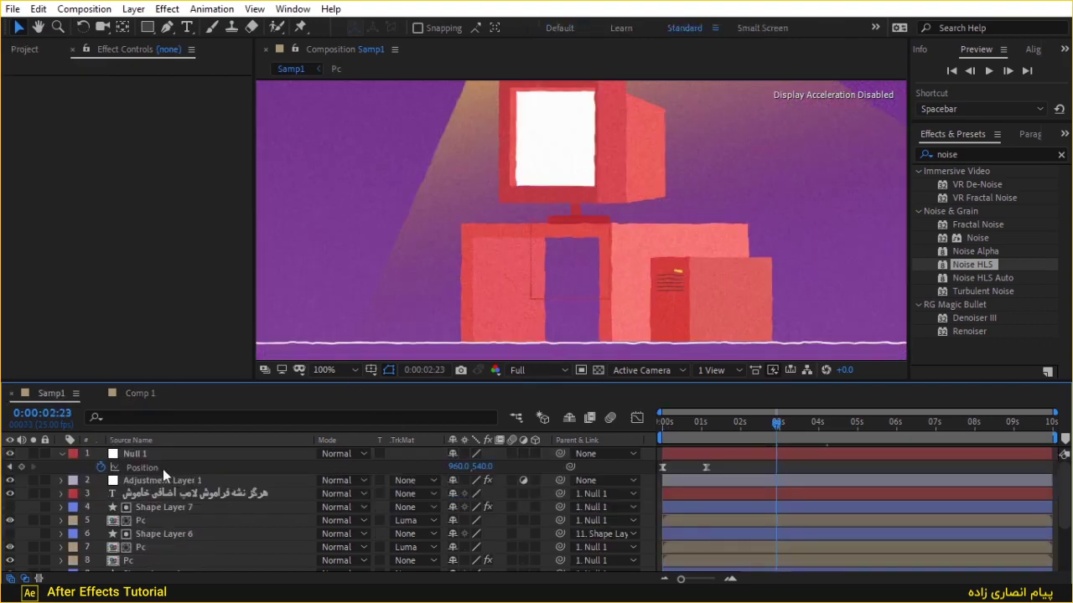
left_click(154, 395)
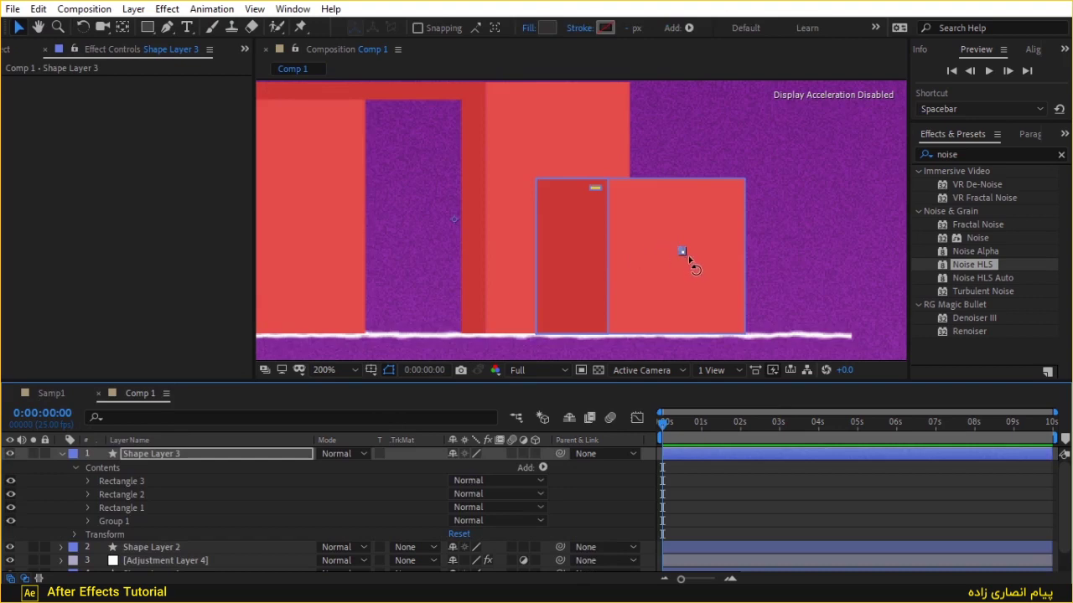
left_click_drag(801, 290, 696, 200)
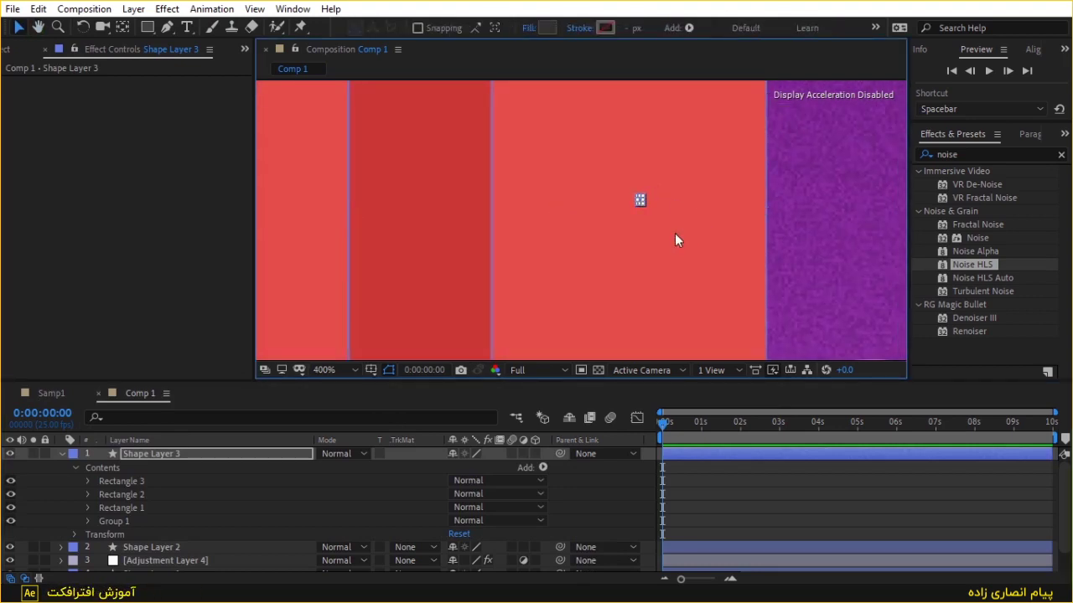
Add a Repeater to Group 1 and move the group above the other rectangles
left_click(143, 523)
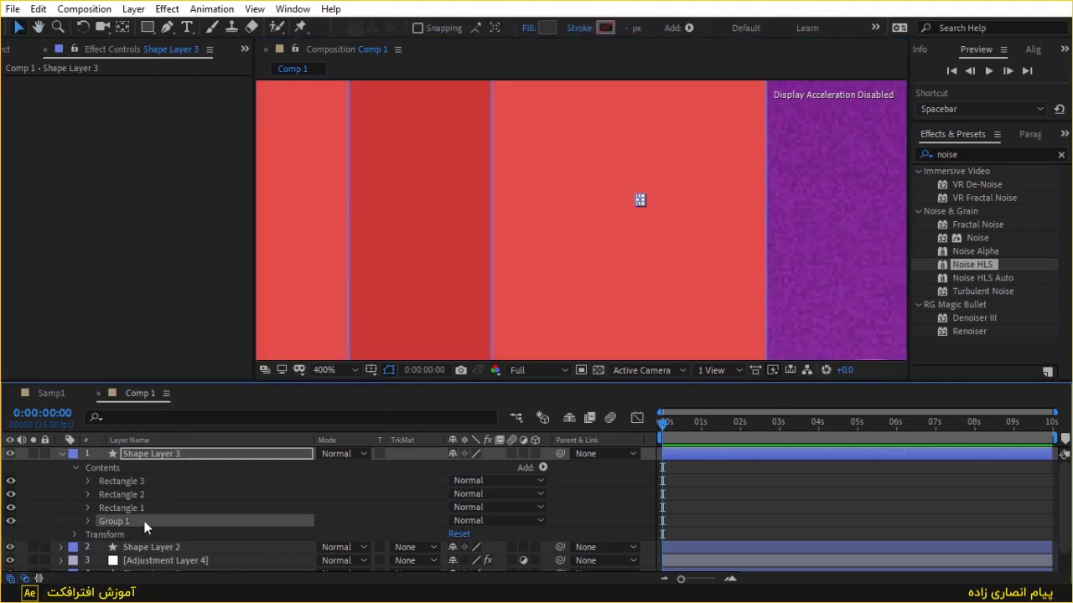
left_click(543, 469)
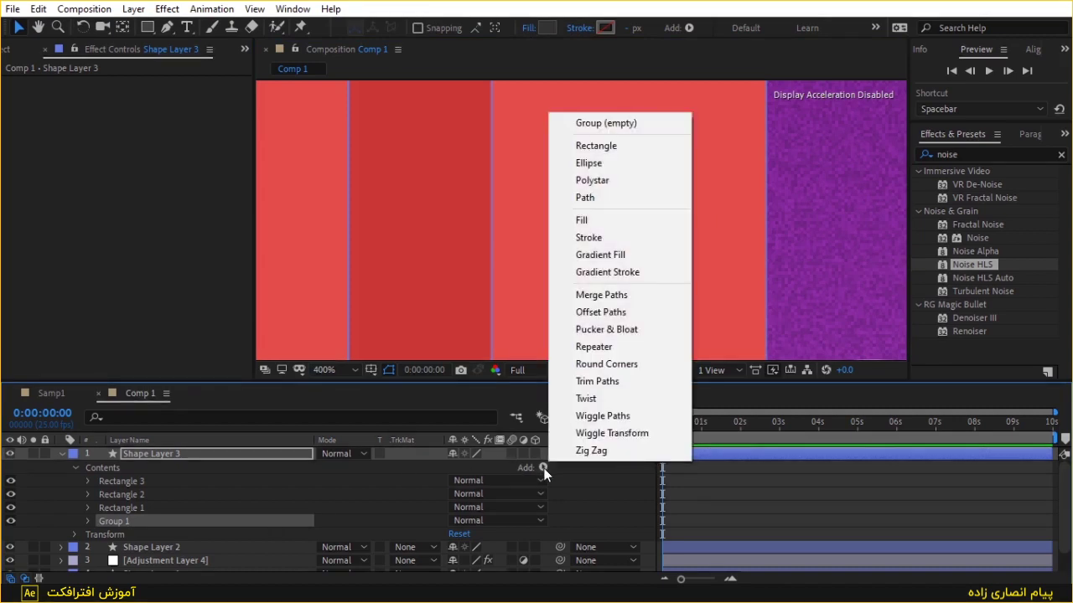
left_click(616, 348)
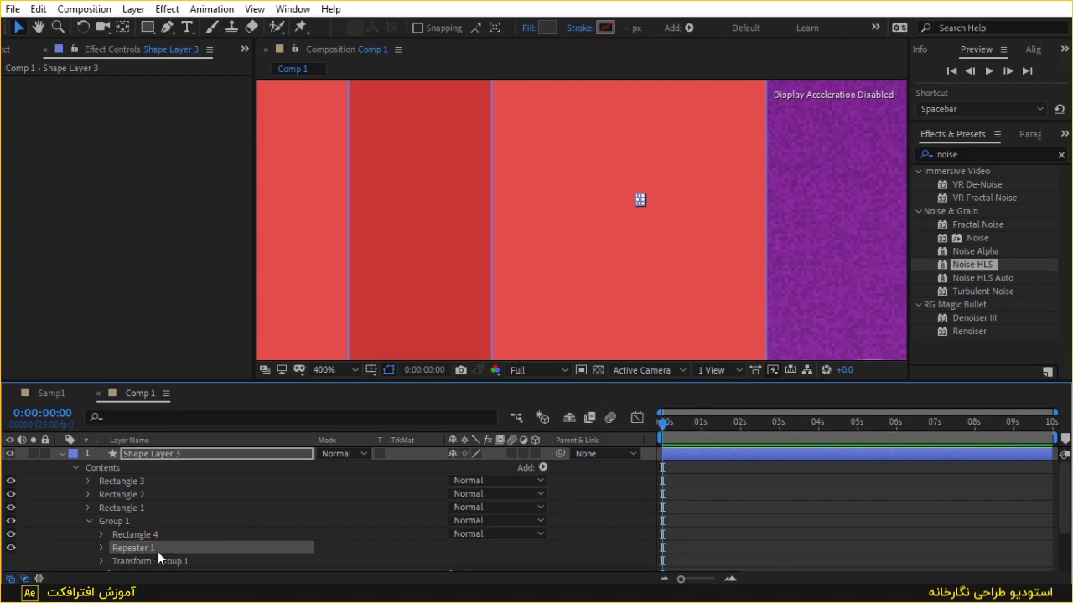
left_click_drag(138, 520, 137, 477)
key("comma")
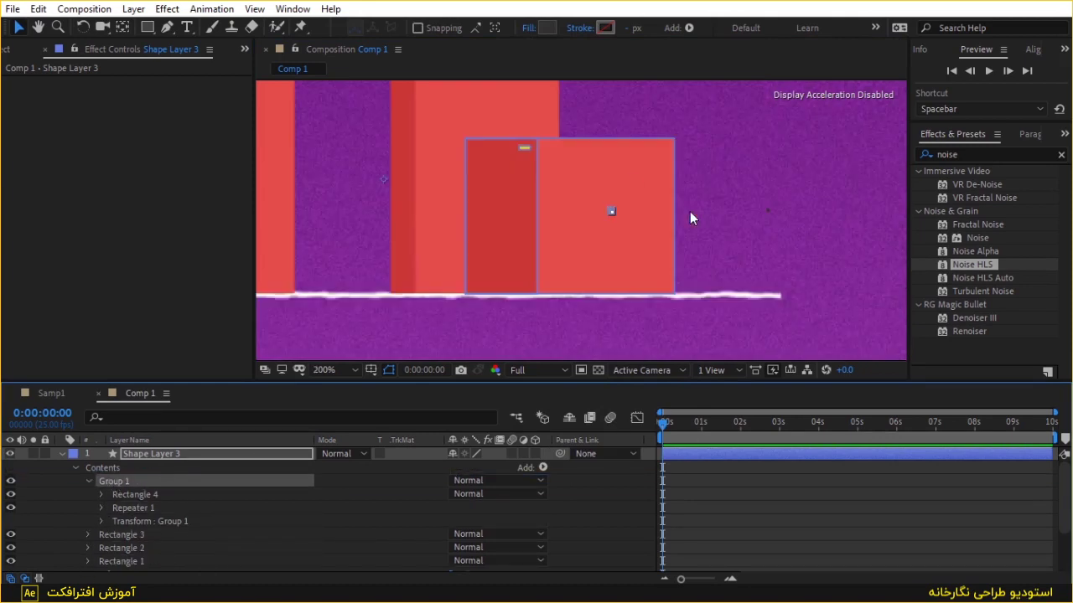
Set the repeater's transform Position X spacing to 5
left_click(102, 507)
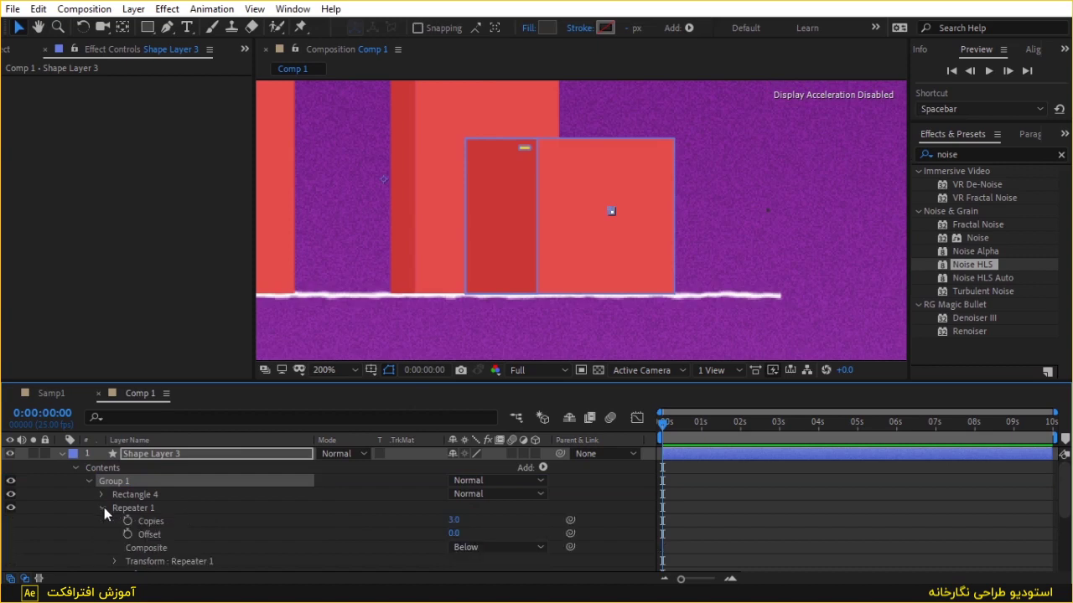
scroll(123, 512, "down", 1)
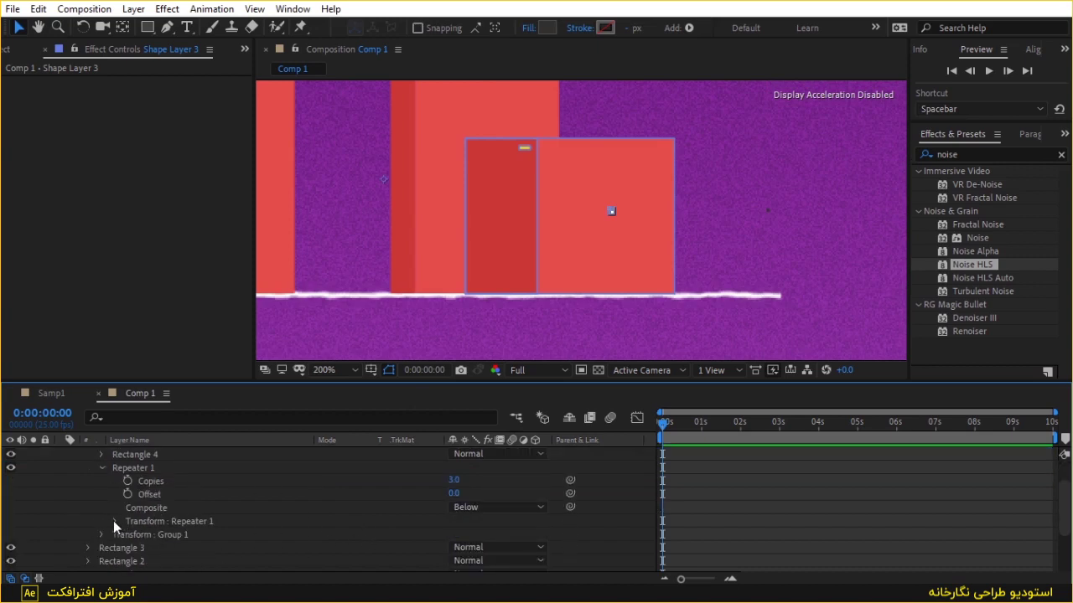
left_click(114, 521)
scroll(321, 520, "down", 1)
left_click(458, 511)
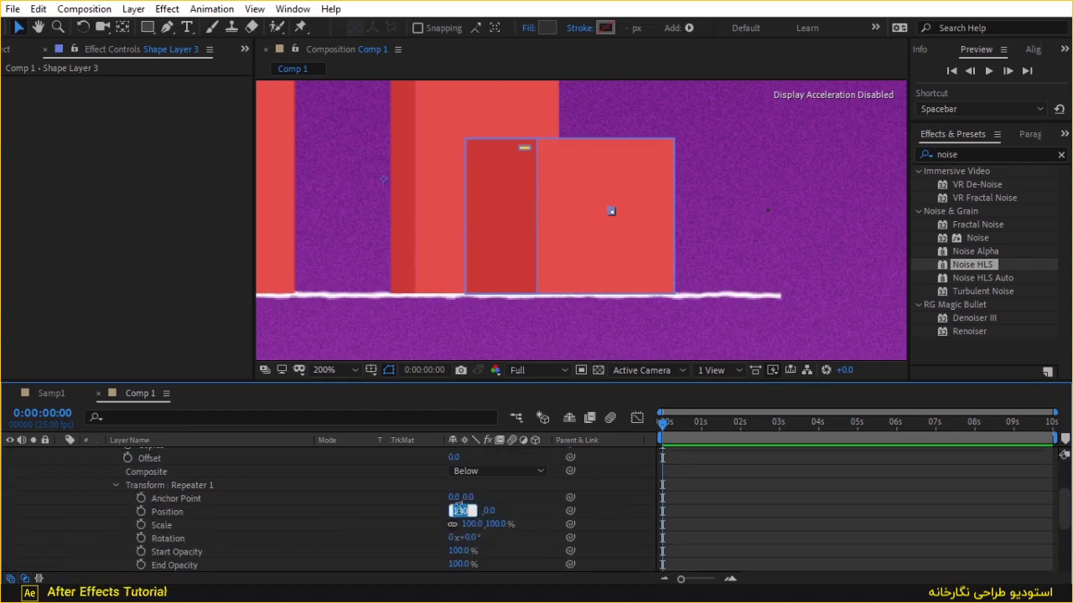
type("5")
key("Return")
scroll(639, 219, "up", 2)
left_click(649, 309)
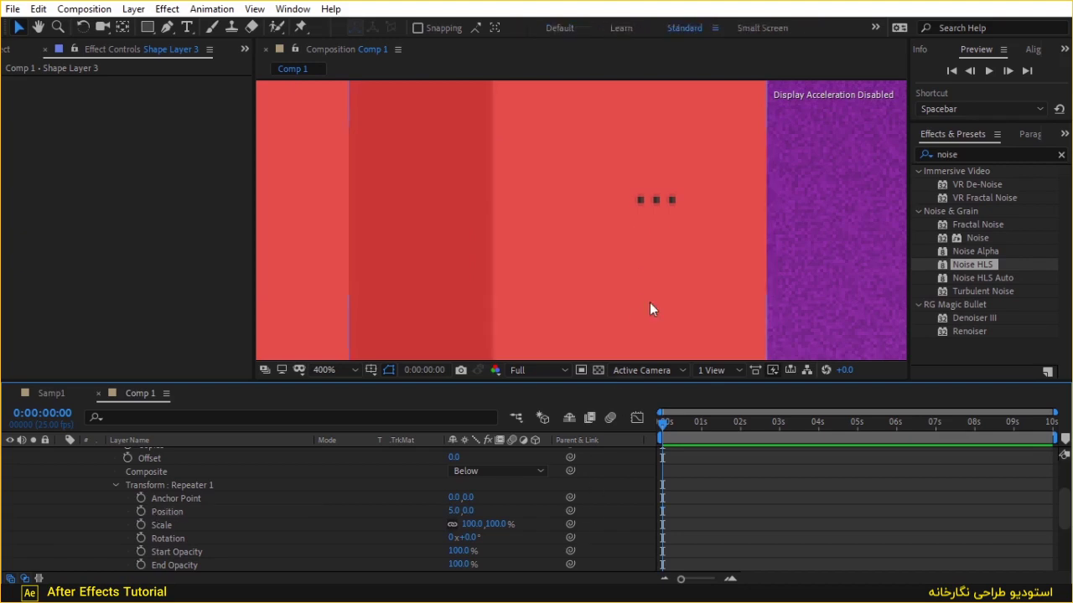
Set Repeater 1 to 5 copies and preview the dot row
scroll(691, 201, "down", 2)
scroll(416, 482, "up", 2)
left_click(454, 484)
type("5")
key("Return")
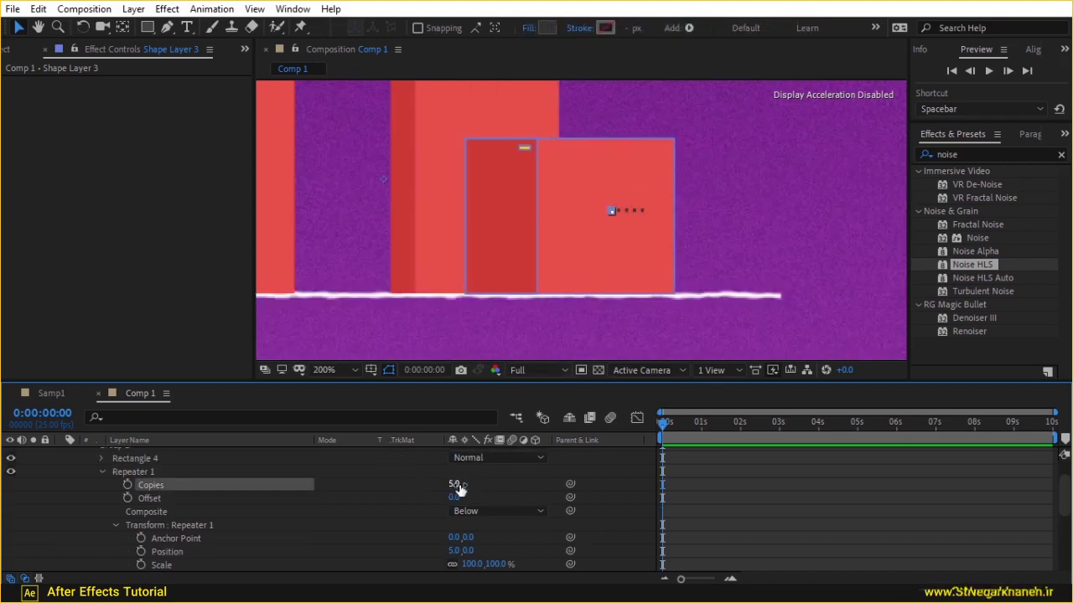
scroll(216, 498, "up", 2)
left_click(158, 483)
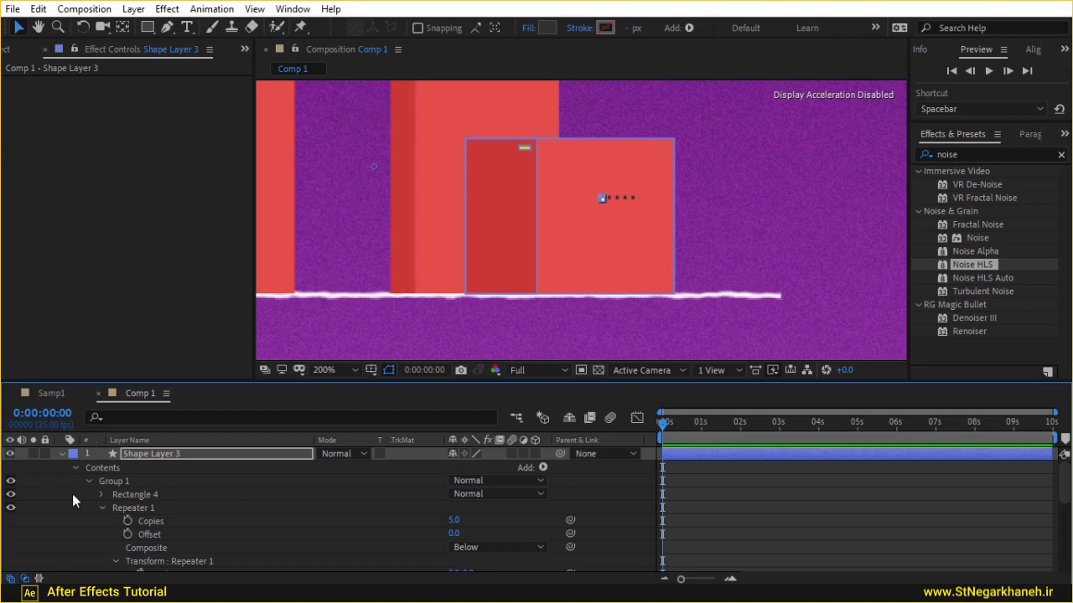
left_click(686, 164)
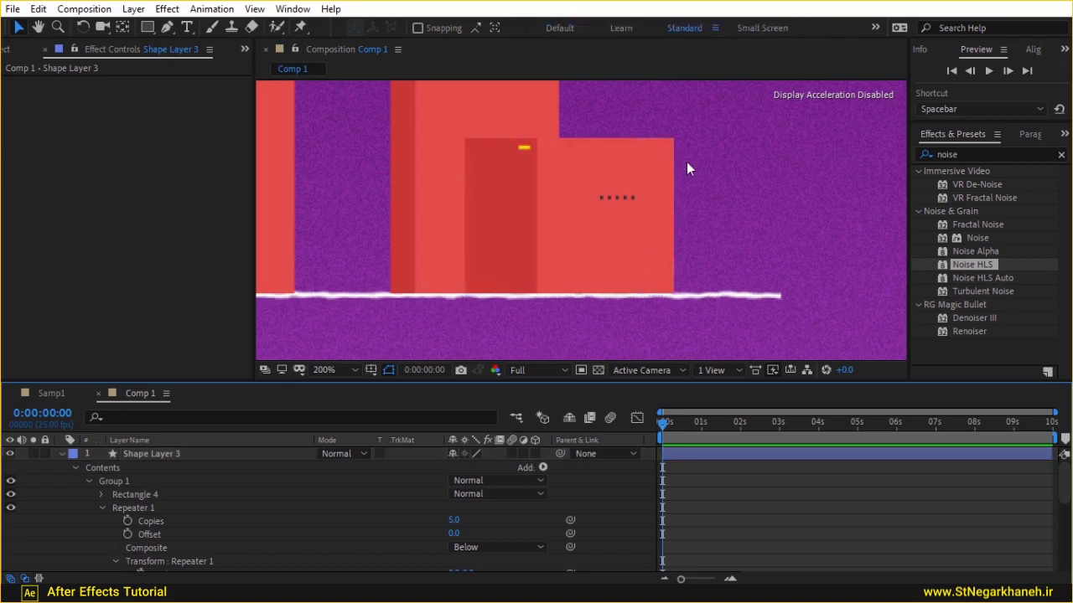
Add an empty Group 2 to the cabinet layer and nest Group 1 inside it
left_click(100, 507)
left_click(117, 466)
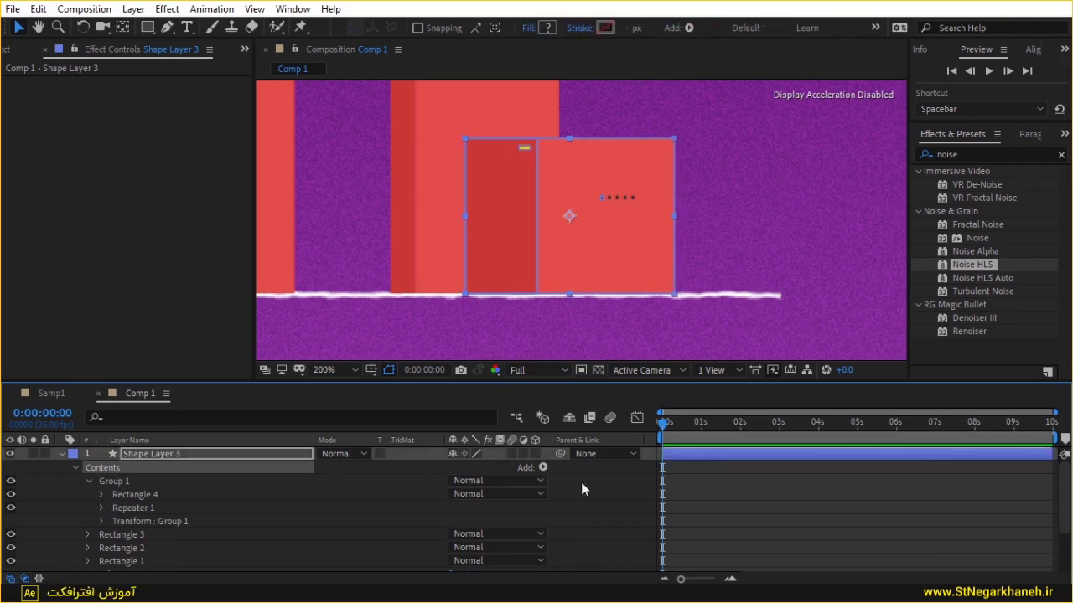
left_click(542, 467)
left_click(606, 123)
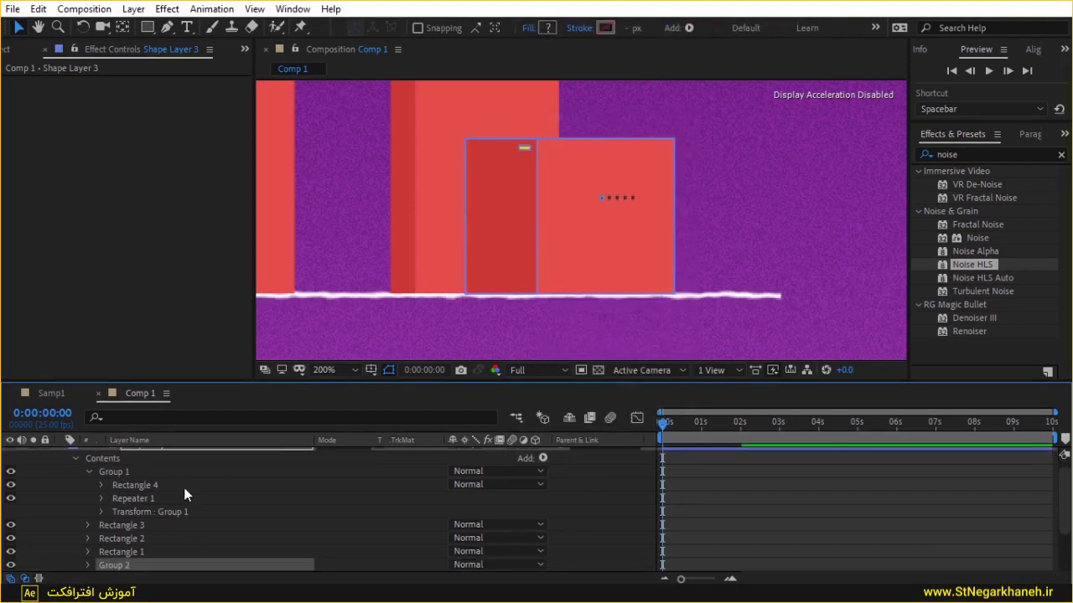
mouse_move(146, 474)
left_mouse_down()
mouse_move(136, 573)
mouse_move(109, 500)
mouse_move(133, 476)
left_mouse_up()
left_click(88, 500)
left_click(173, 498)
scroll(151, 515, "up", 1)
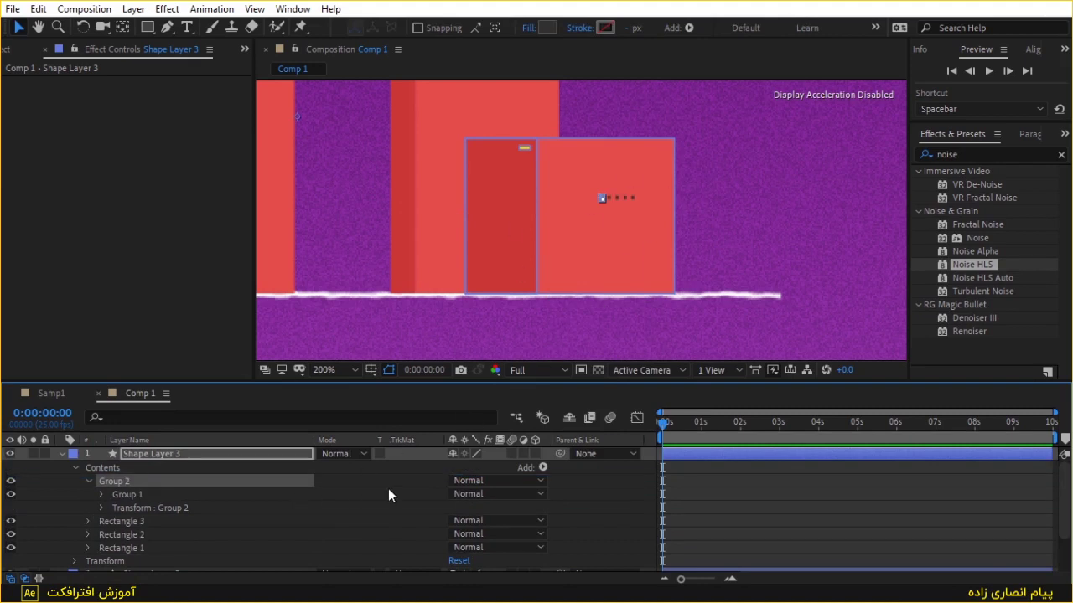
Add a repeater to Group 2 with position 0,5 and 5 copies for a 5×5 dot grid
left_click(543, 467)
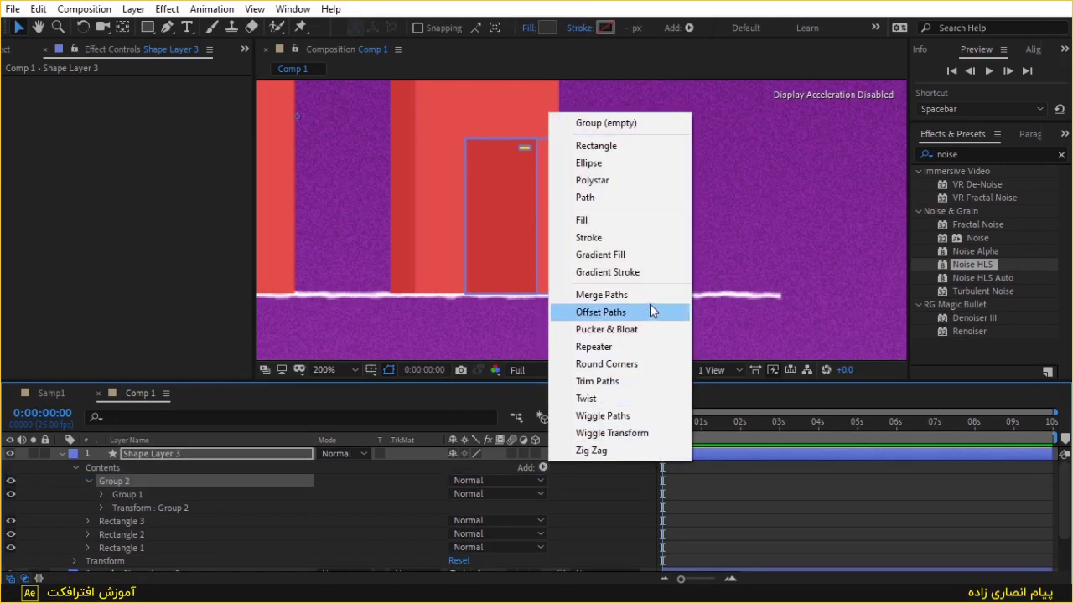
left_click(597, 347)
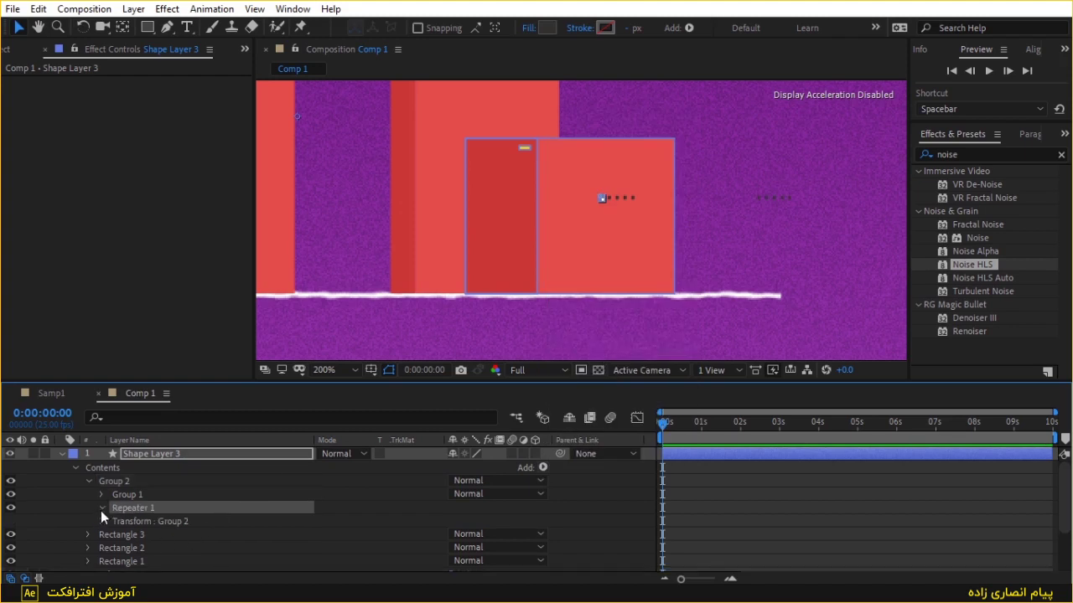
left_click(100, 509)
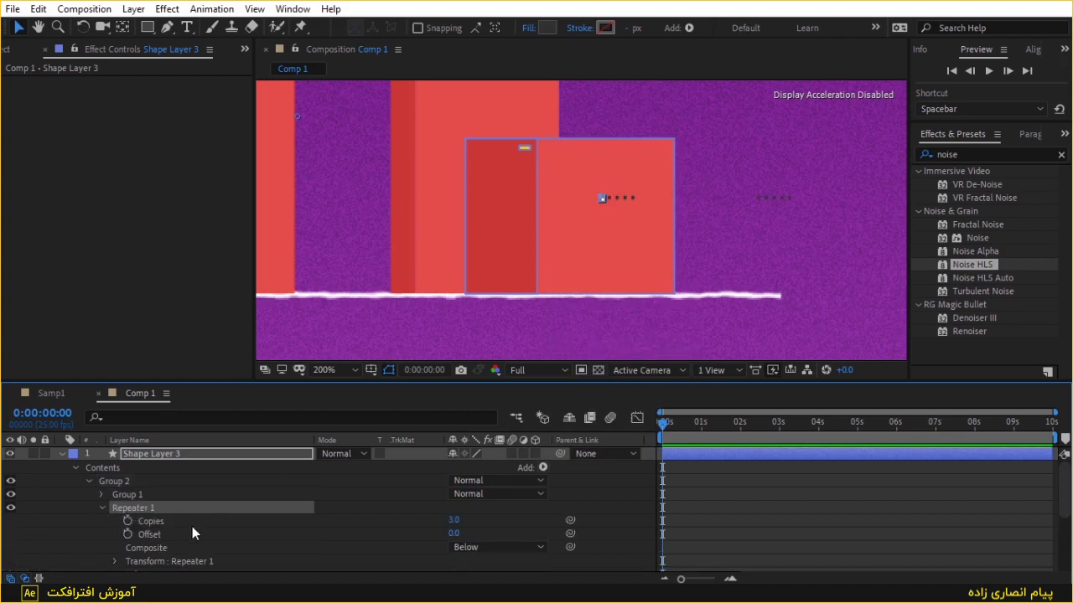
left_click(116, 560)
scroll(444, 530, "down", 3)
left_click(460, 510)
type("0")
left_click(469, 510)
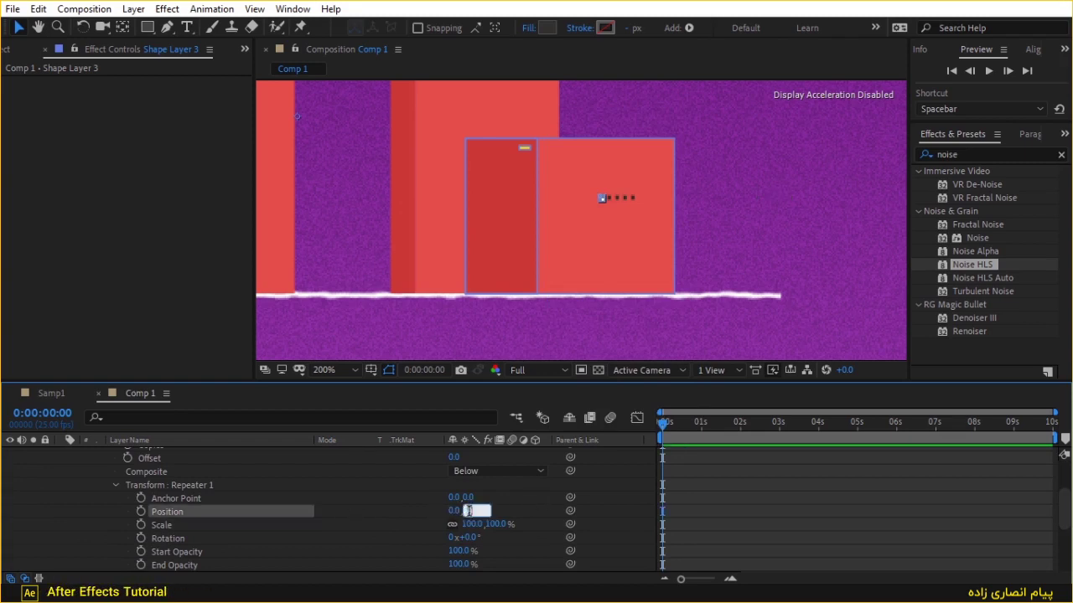
type("5")
left_click(498, 484)
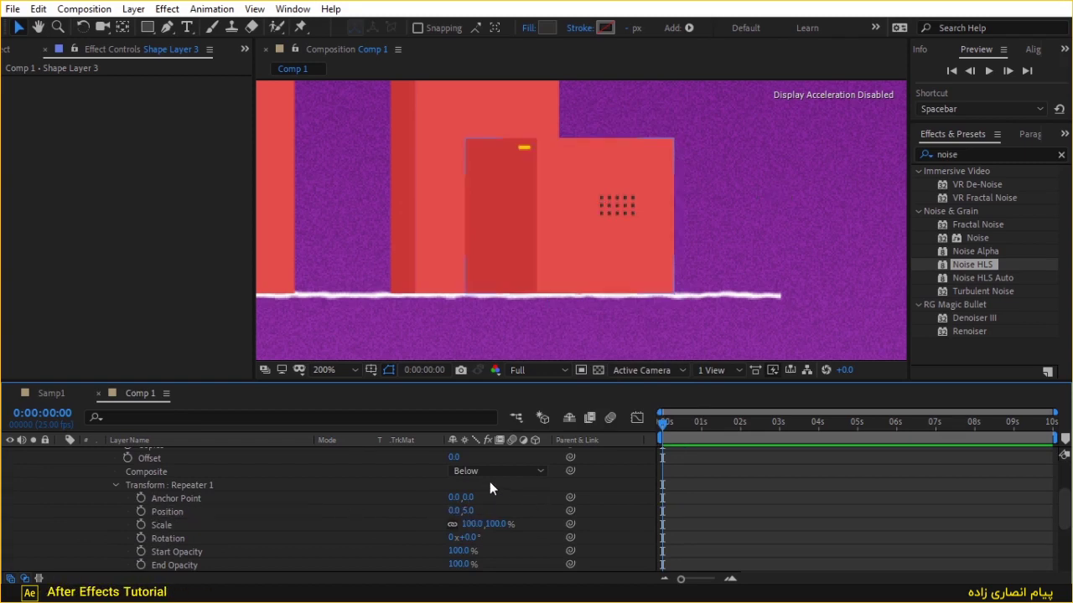
scroll(427, 494, "up", 2)
left_click(454, 485)
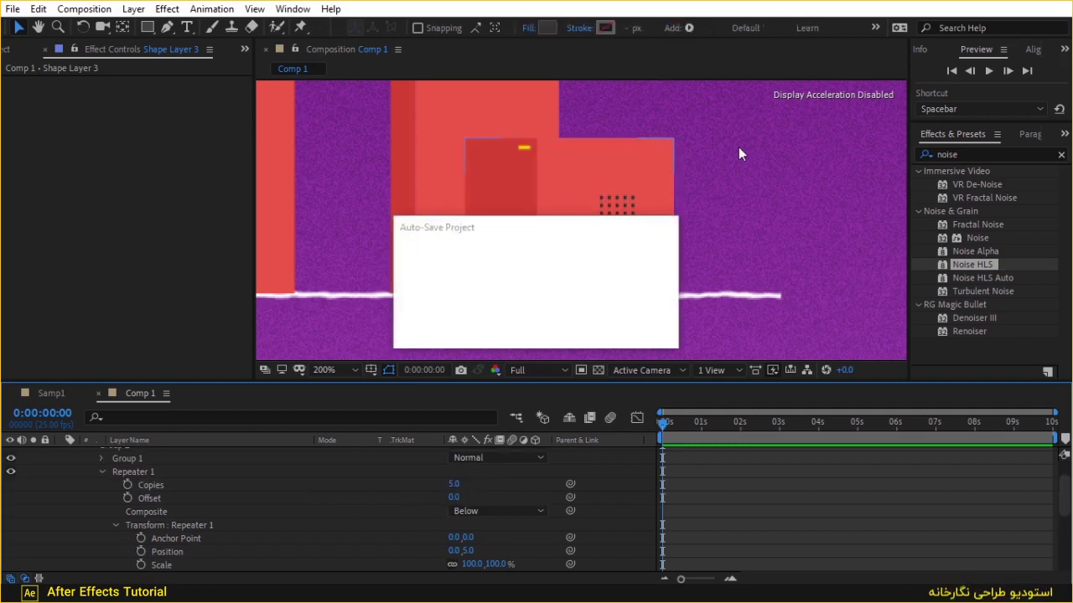
Zoom out and pan to view the dotted cabinet, then collapse Shape Layer 3 in the timeline
key("comma")
key("comma")
left_click_drag(563, 167, 783, 269)
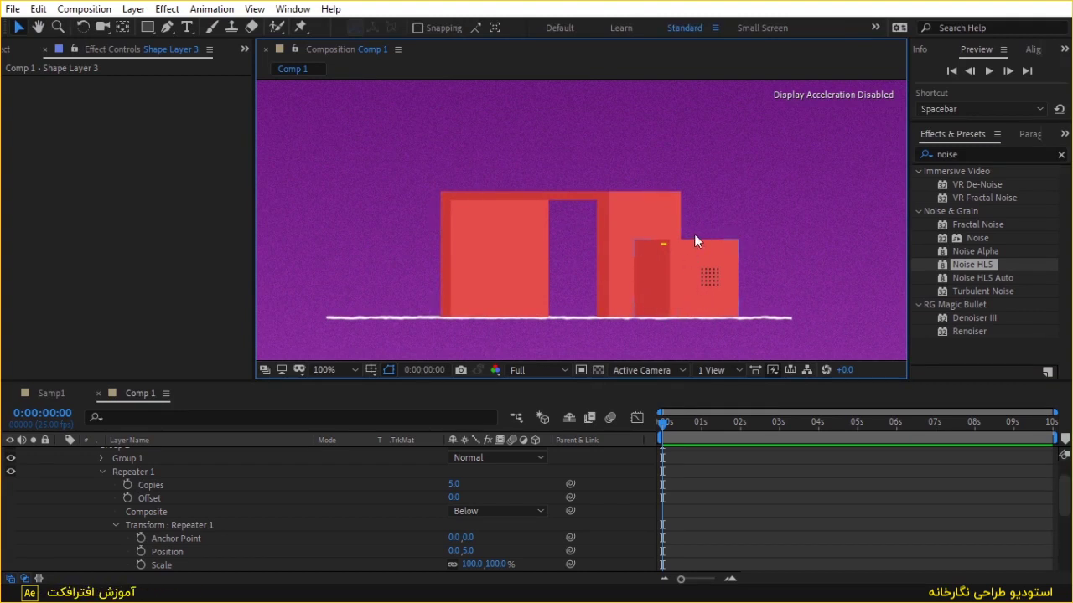
left_click_drag(693, 241, 744, 268)
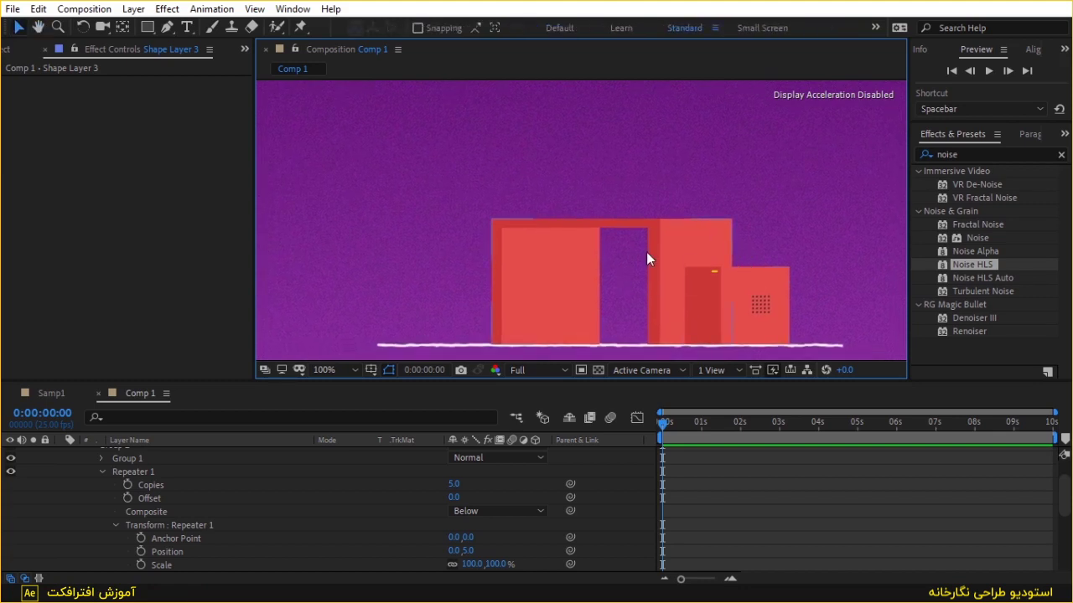
scroll(574, 196, "down", 2)
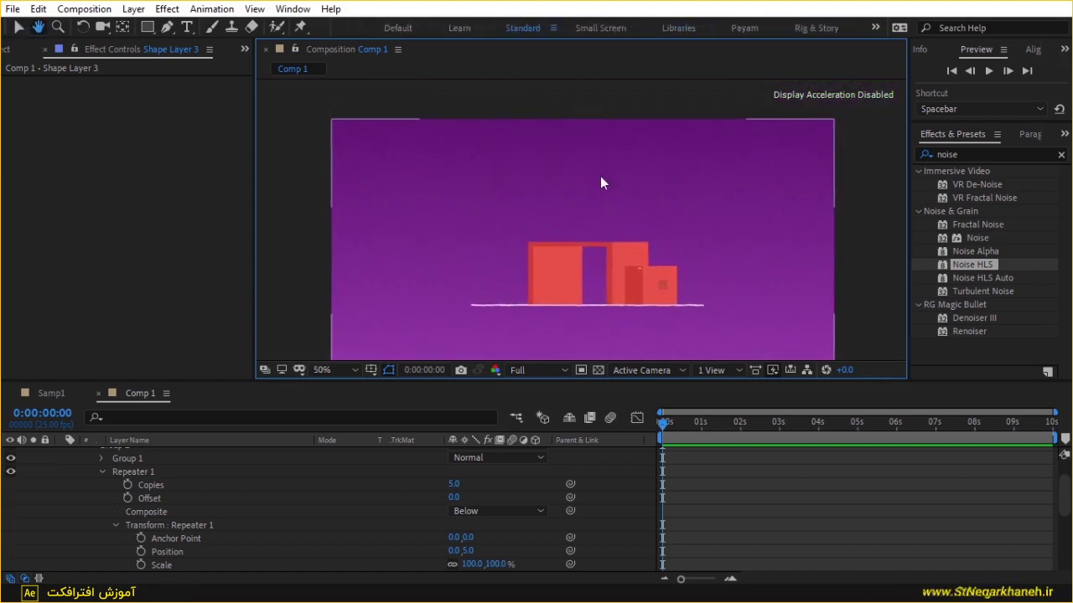
key("v")
scroll(586, 229, "up", 2)
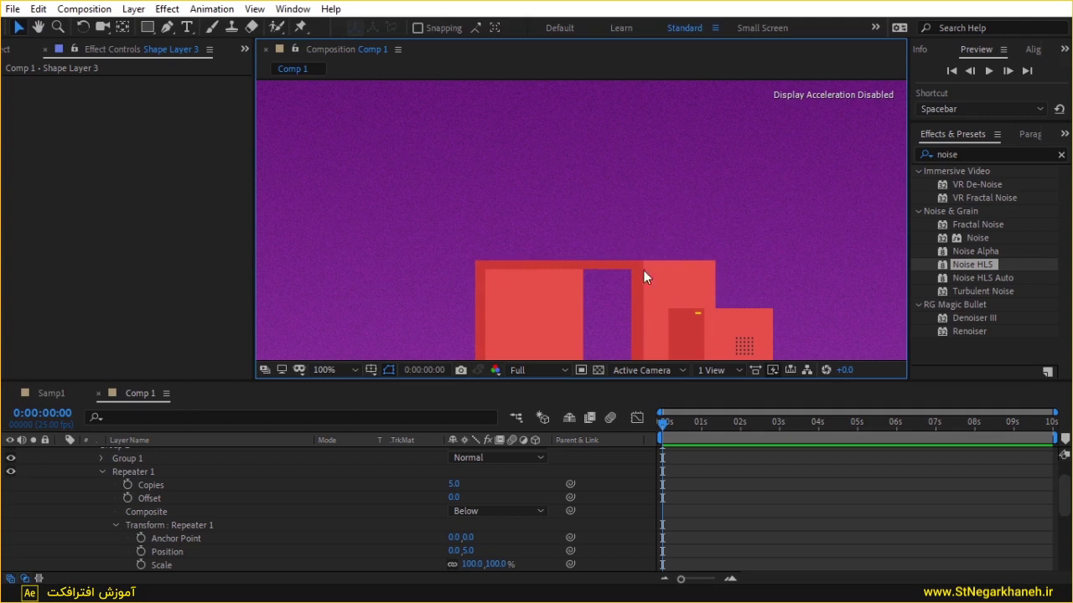
scroll(56, 466, "up", 2)
left_click(64, 464)
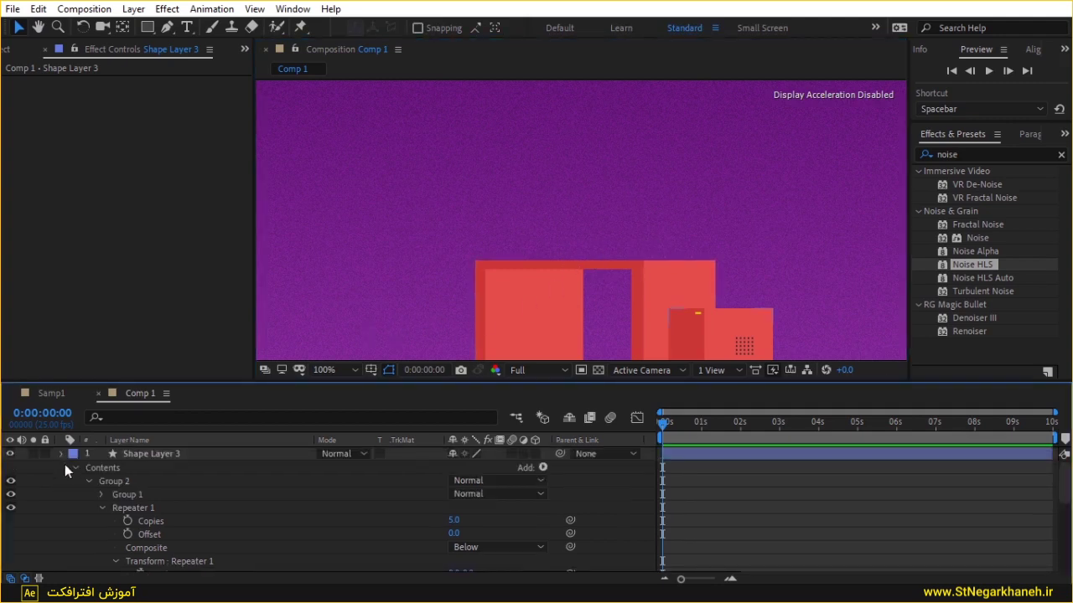
Draw a new square above the building and fill it with the building's red, CC3737
left_click(146, 28)
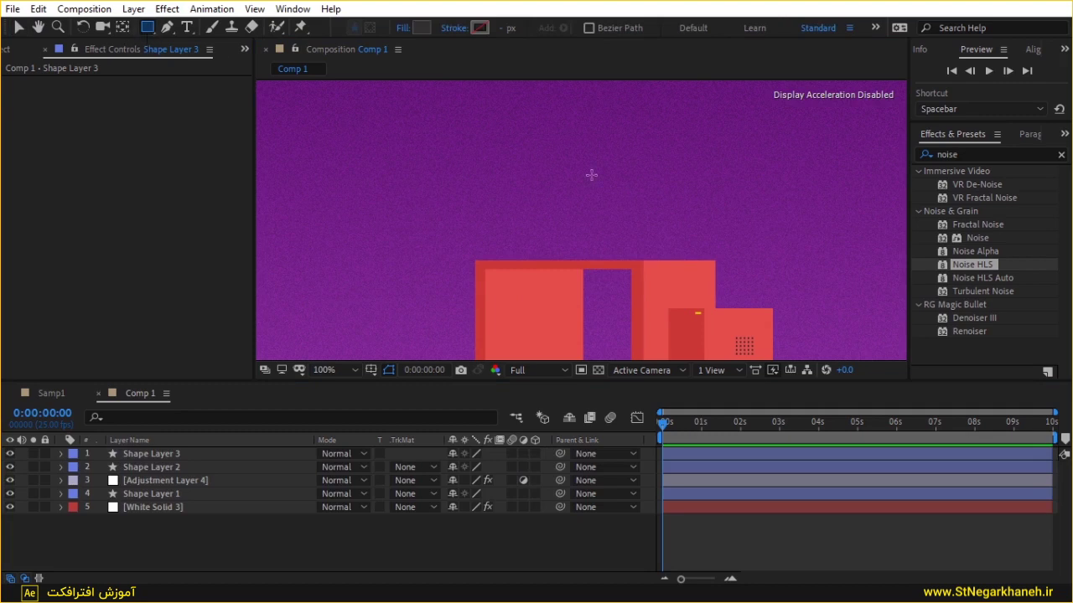
left_click_drag(633, 232, 533, 143)
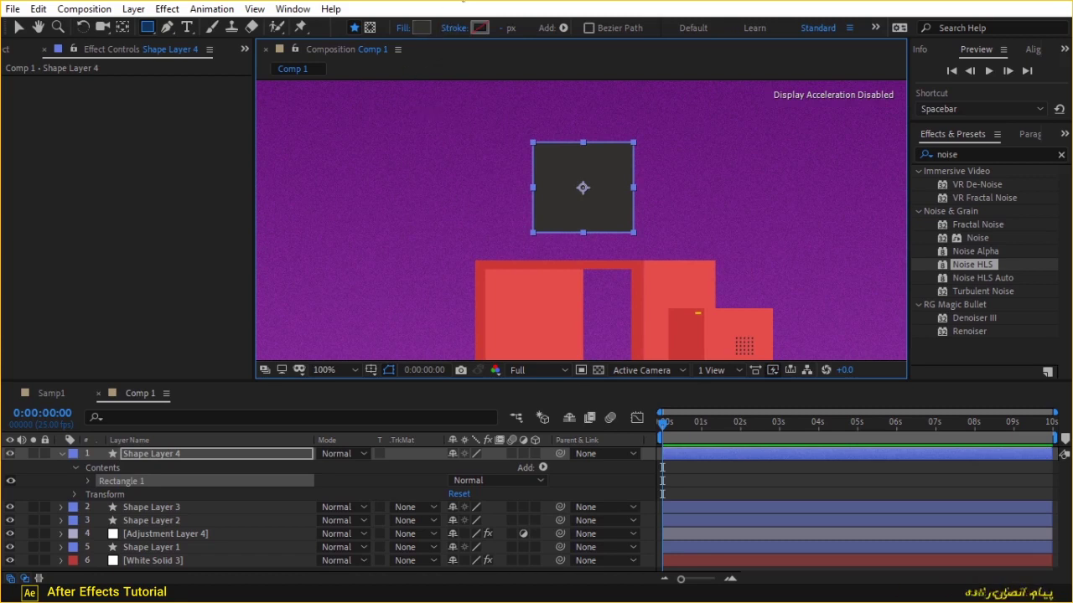
left_click(117, 481)
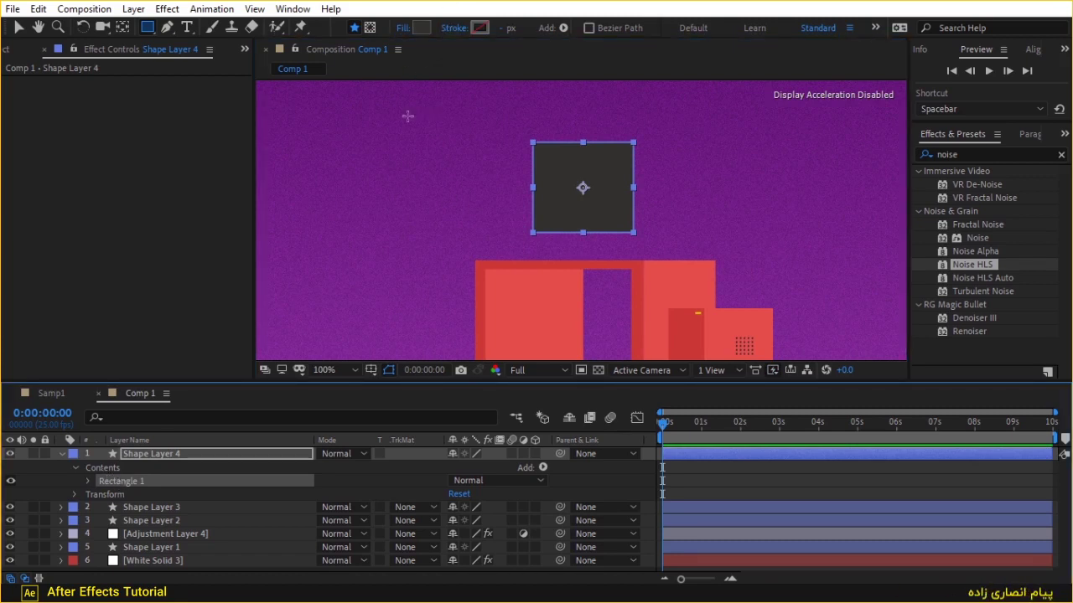
left_click(420, 28)
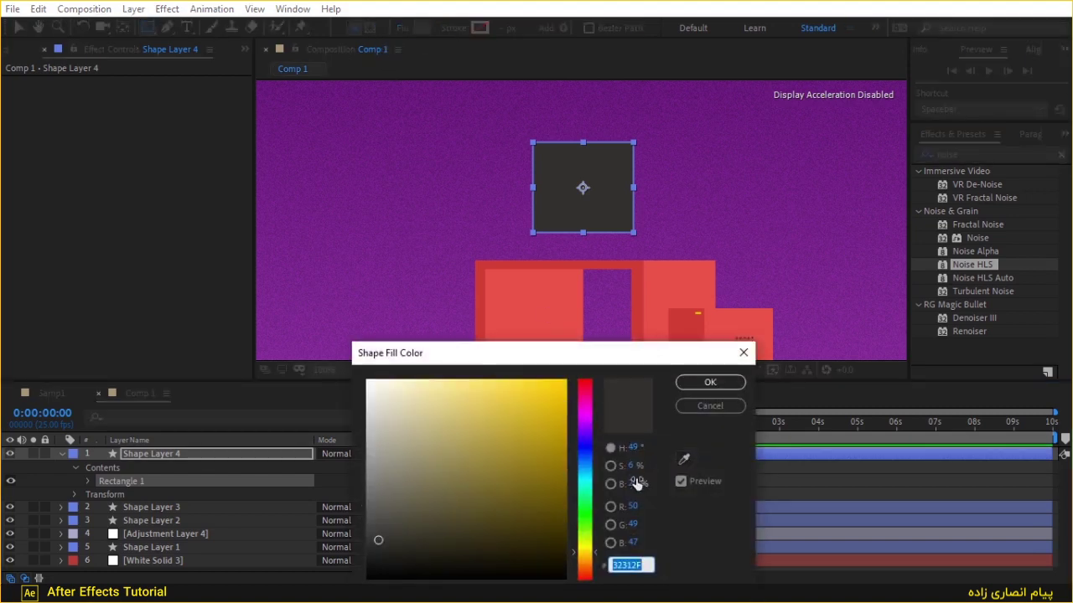
left_click(684, 459)
left_click(592, 267)
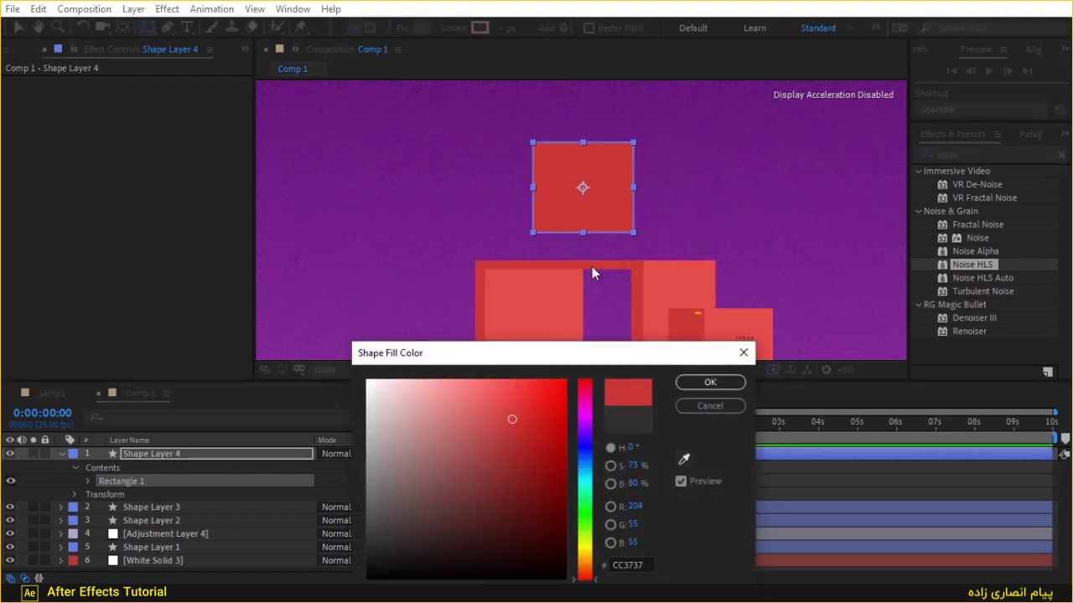
left_click(710, 383)
Duplicate Rectangle 1 as Rectangle 2 and make the copy slightly narrower and shorter
left_click(153, 479)
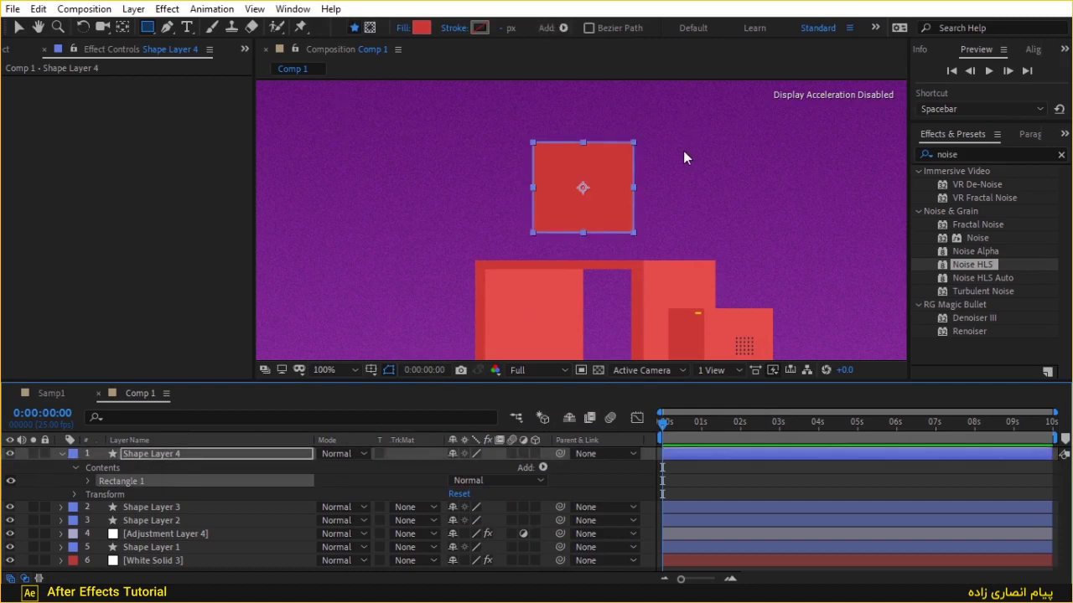
key("ctrl+d")
left_click(16, 29)
key("period")
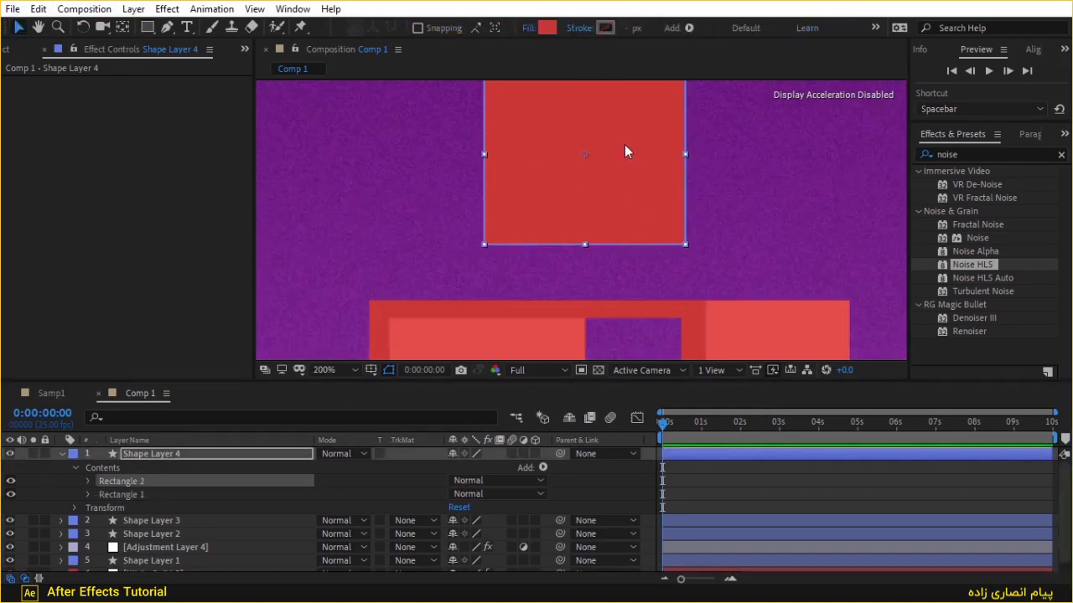
left_click_drag(624, 144, 608, 213)
left_click_drag(468, 222, 475, 218)
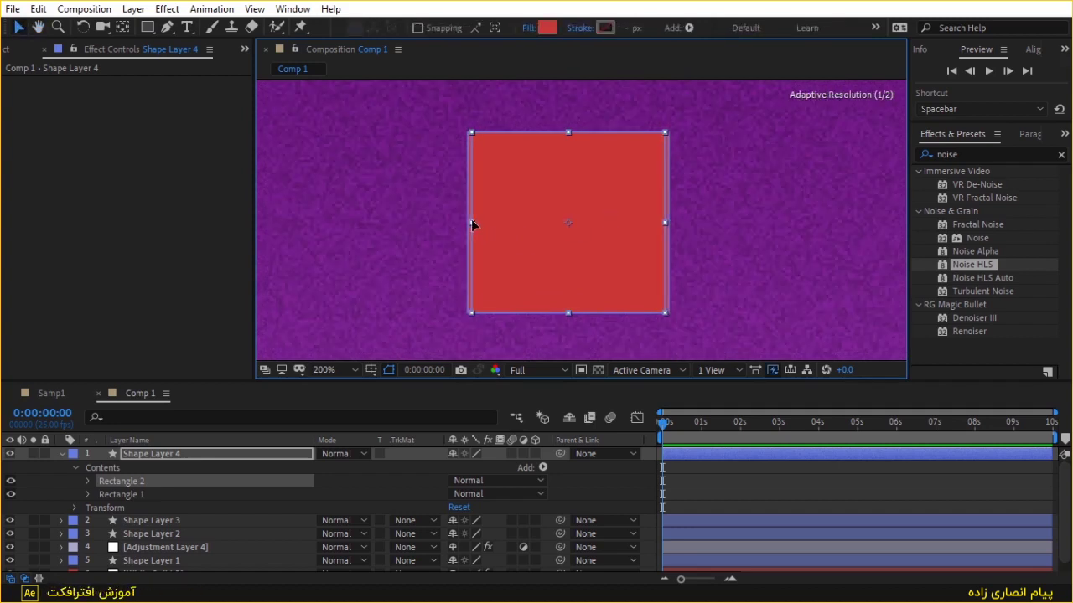
left_click_drag(568, 131, 568, 137)
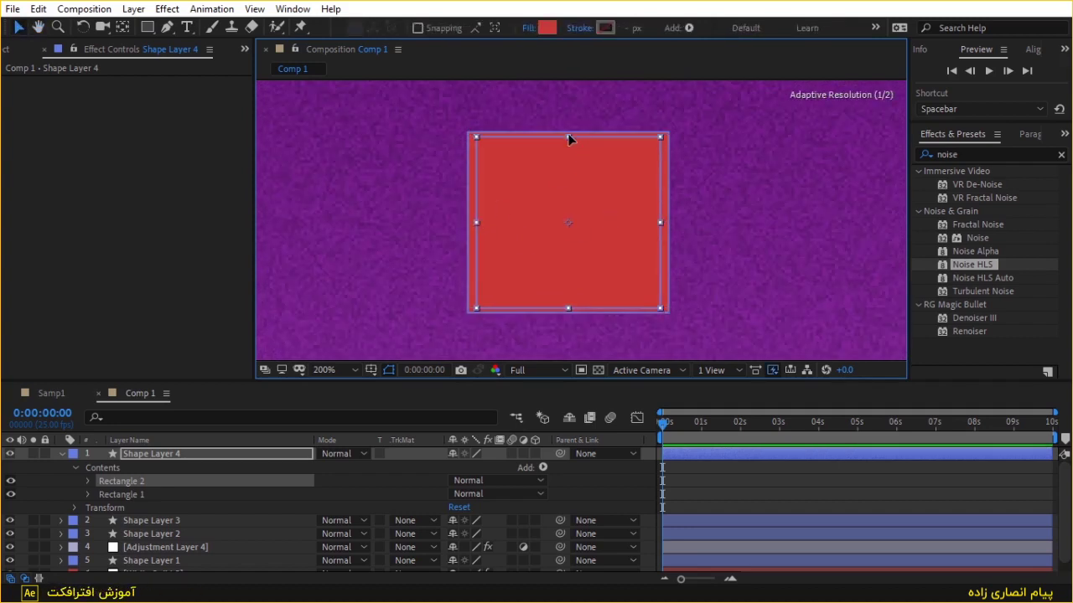
View Samp1, panning over its monitor, lamp light, desk and floor line, then return to Comp 1
left_click(57, 393)
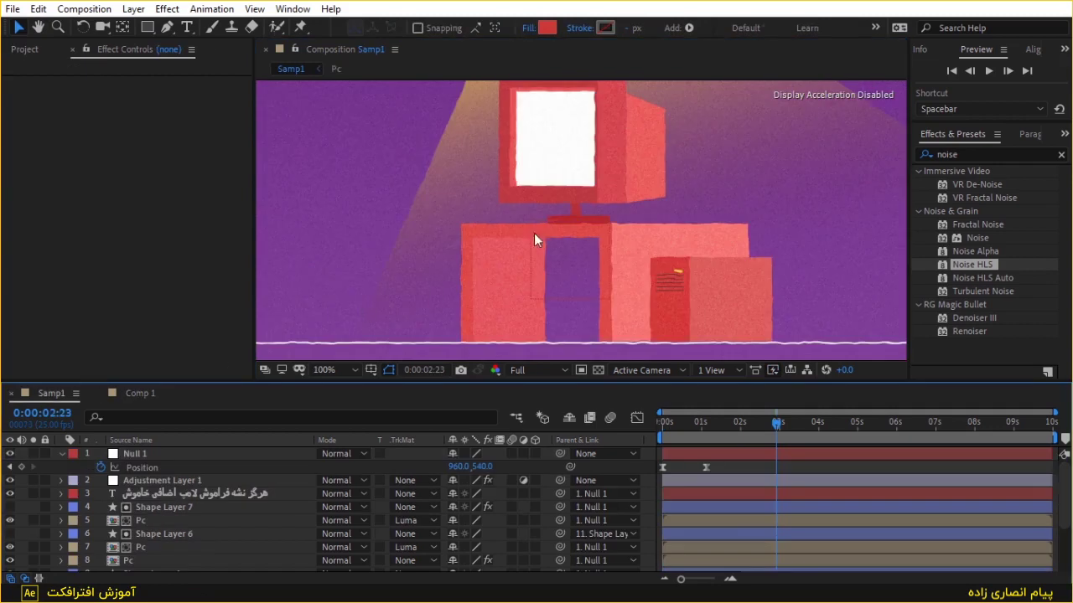
left_click_drag(637, 143, 637, 212)
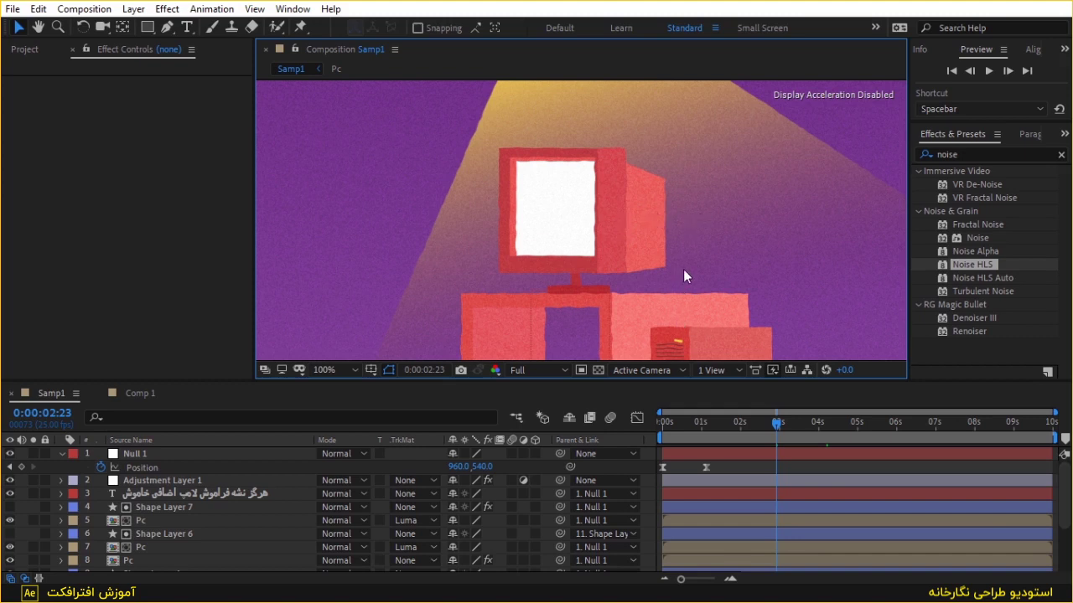
left_click_drag(683, 269, 686, 210)
left_click_drag(685, 252, 685, 226)
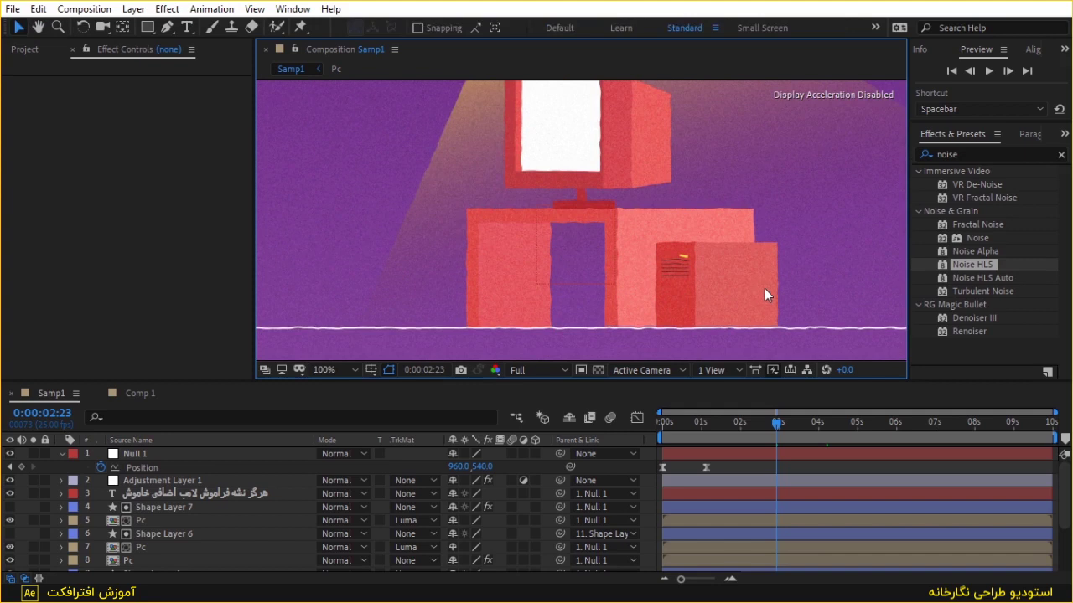
left_click_drag(582, 157, 587, 192)
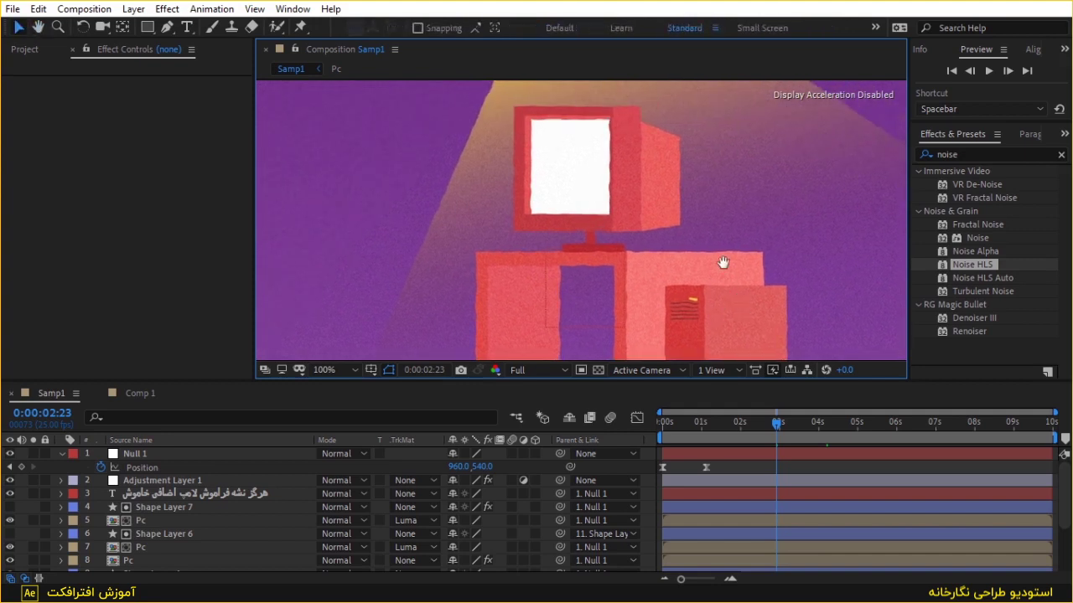
left_click_drag(718, 263, 684, 260)
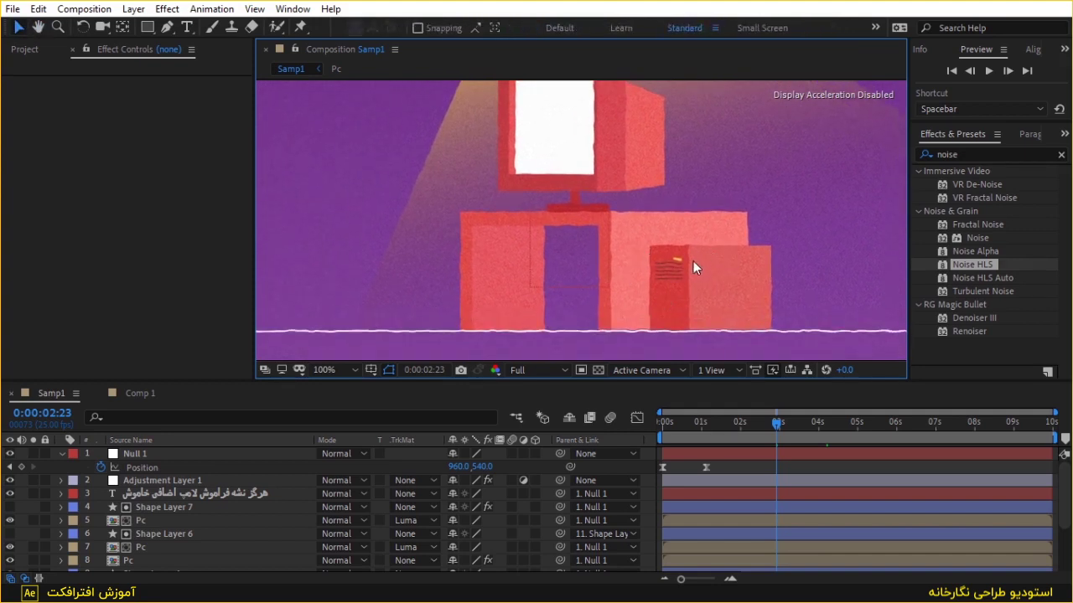
left_click_drag(628, 224, 671, 245)
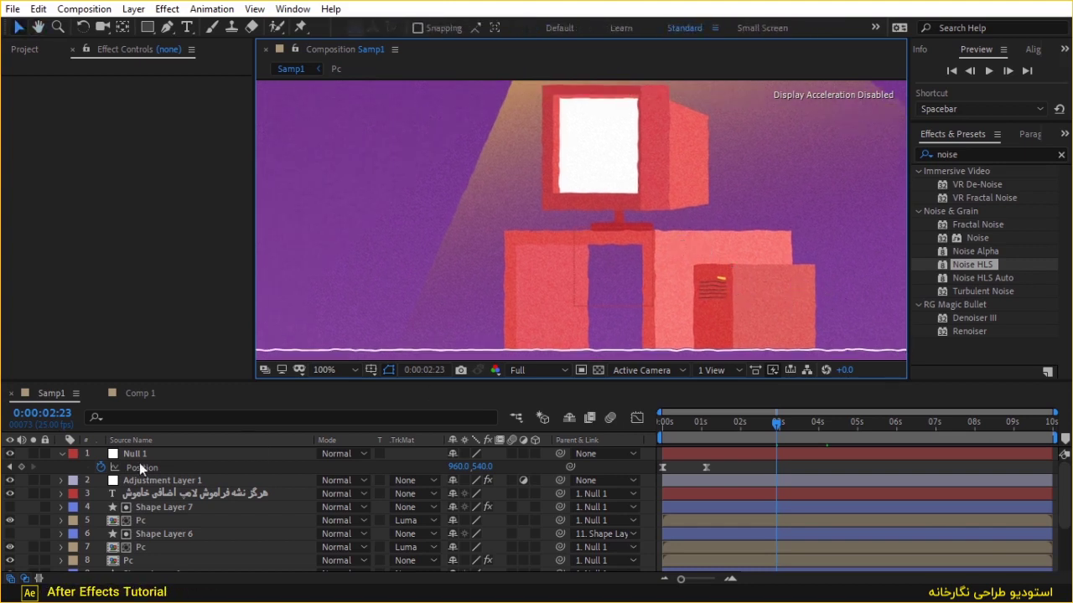
left_click(139, 394)
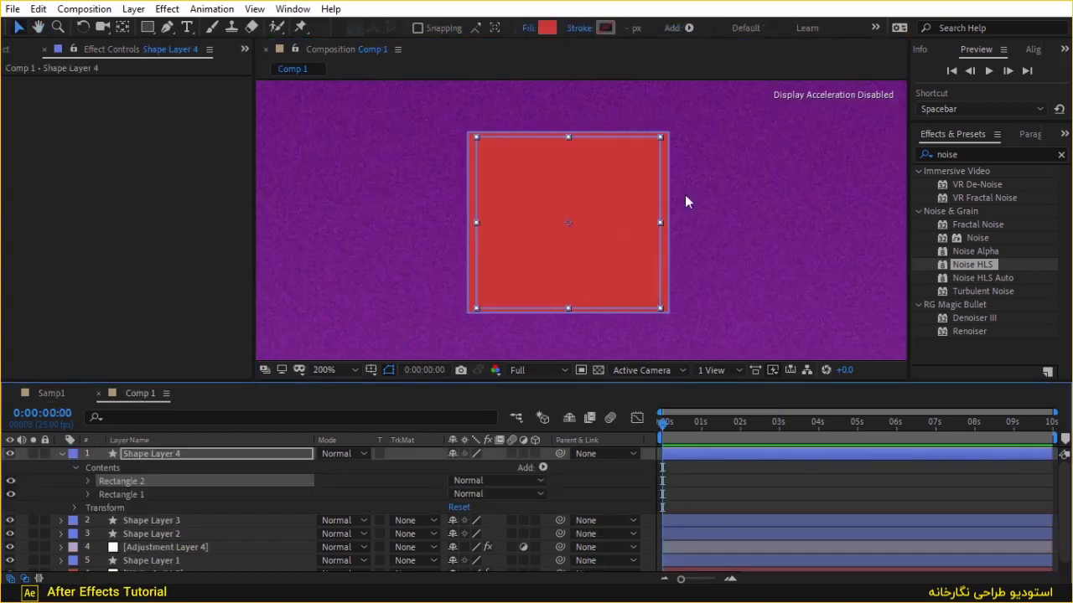
Move Adjustment Layer 4 above Shape Layer 4 so its noise covers the red square, then view Samp1
scroll(732, 224, "down", 1)
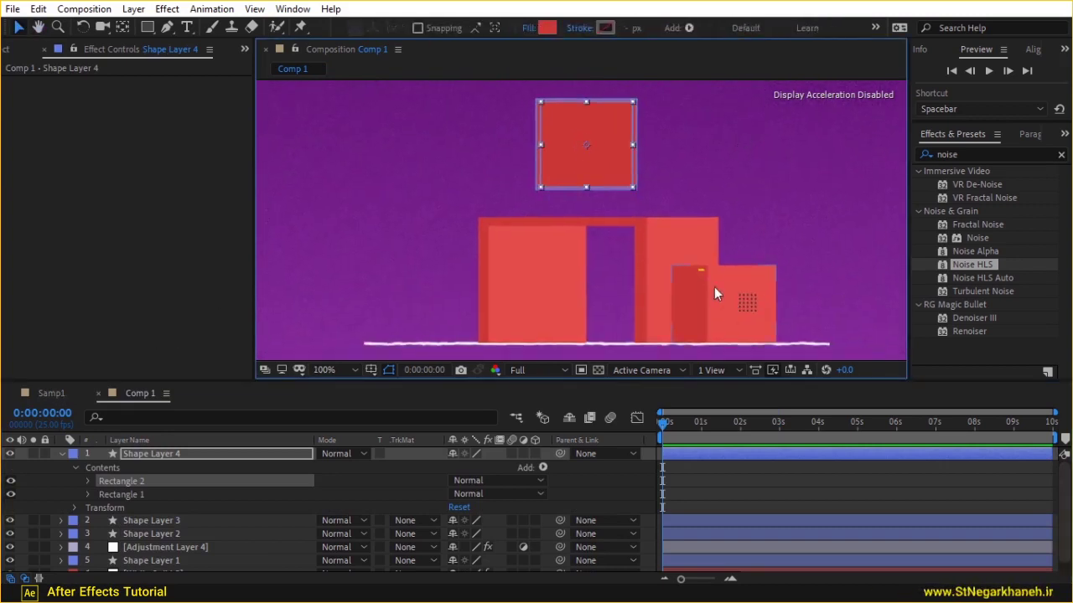
left_click_drag(172, 549, 168, 450)
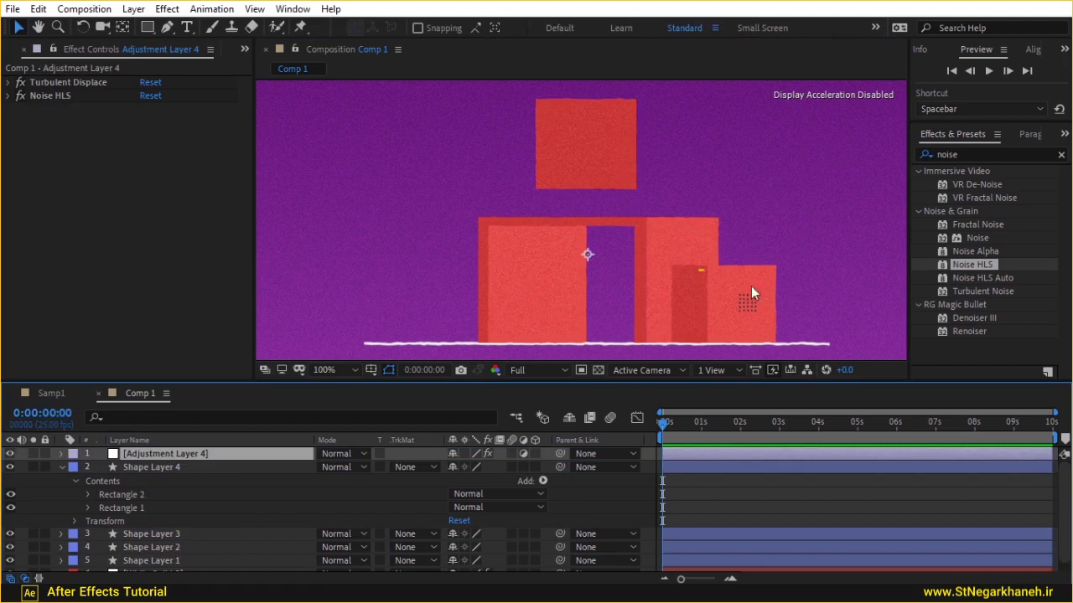
left_click(48, 394)
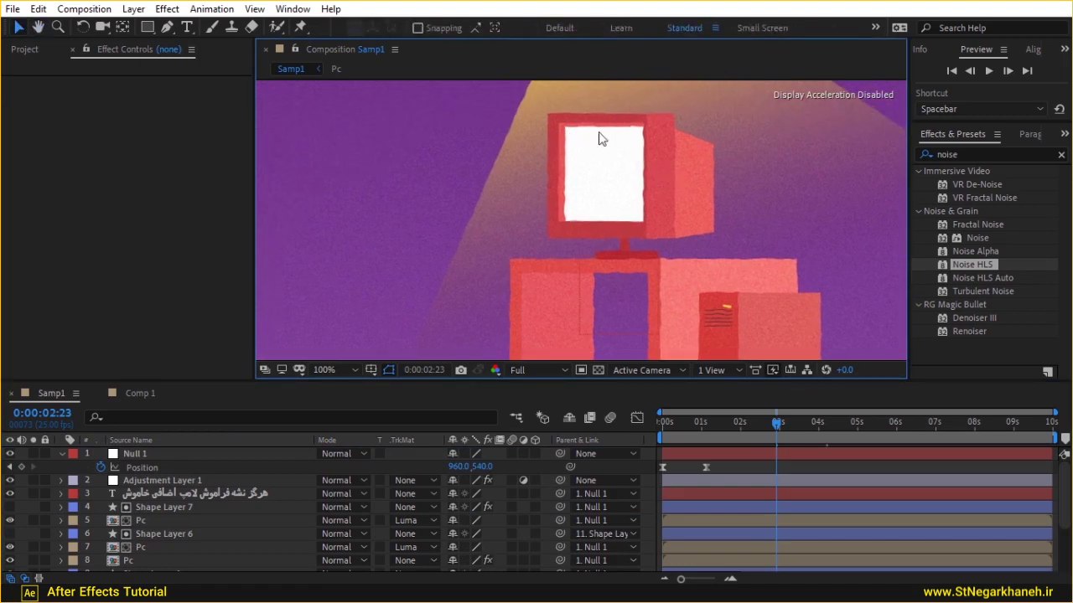
Zoom and pan Samp1 to study the red monitor's white screen, then return to Comp 1
scroll(585, 145, "up", 1)
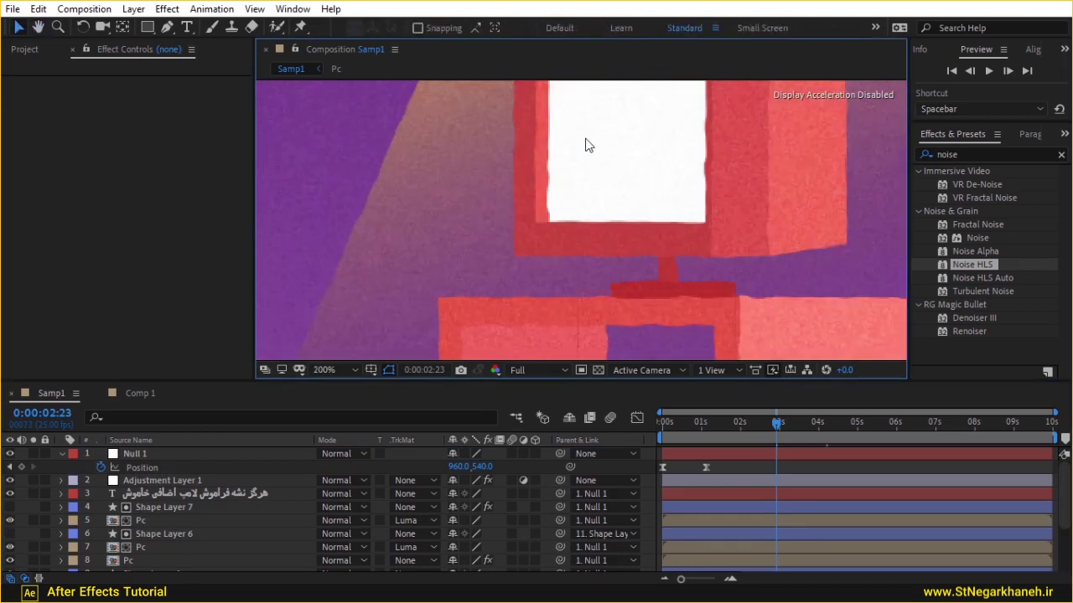
left_click_drag(585, 144, 570, 245)
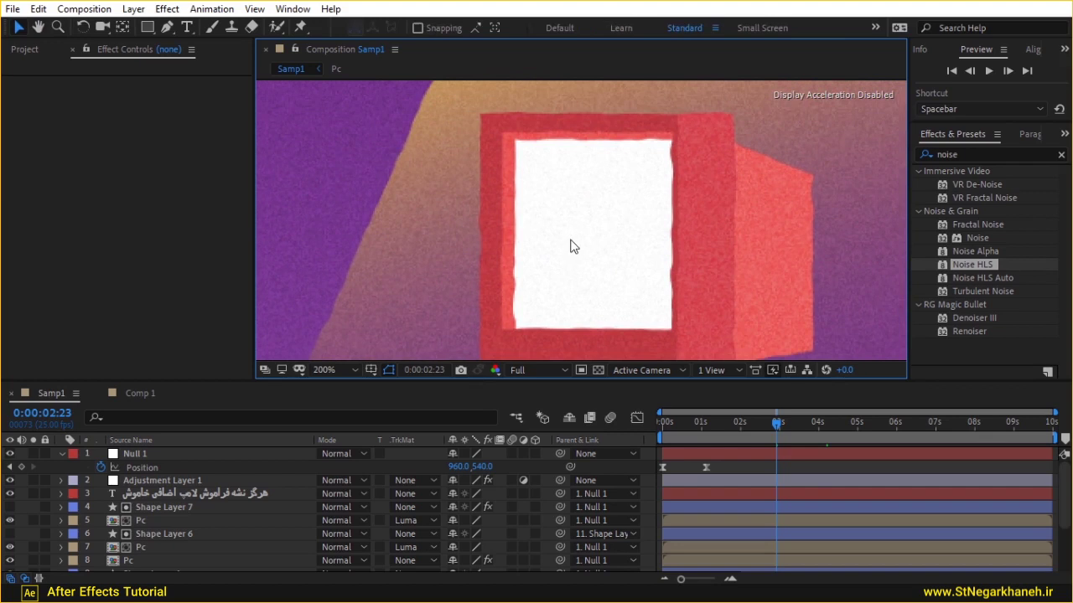
scroll(571, 246, "down", 1)
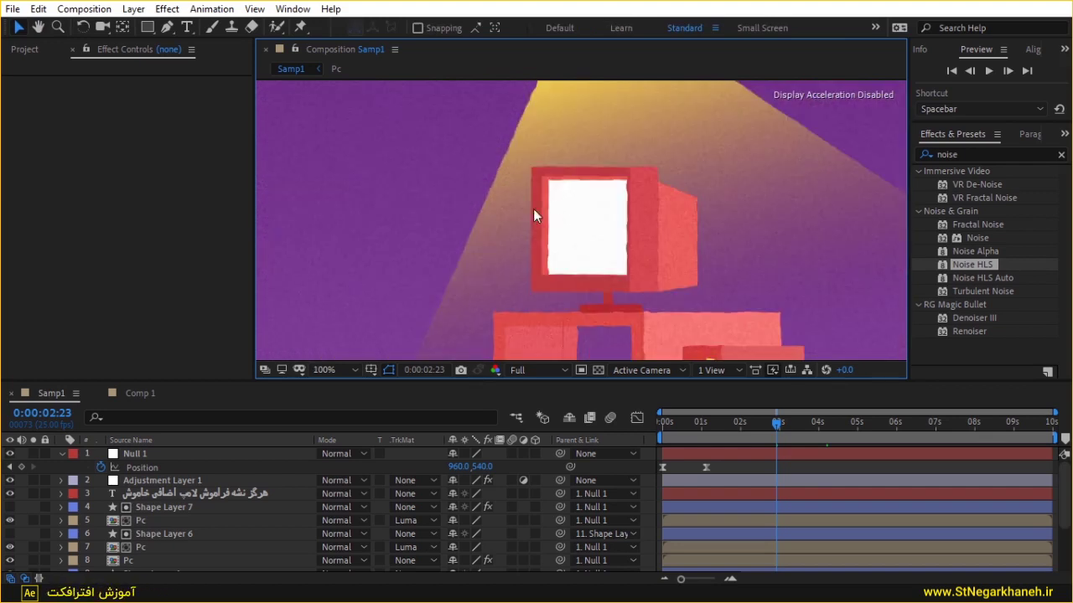
scroll(566, 226, "down", 1)
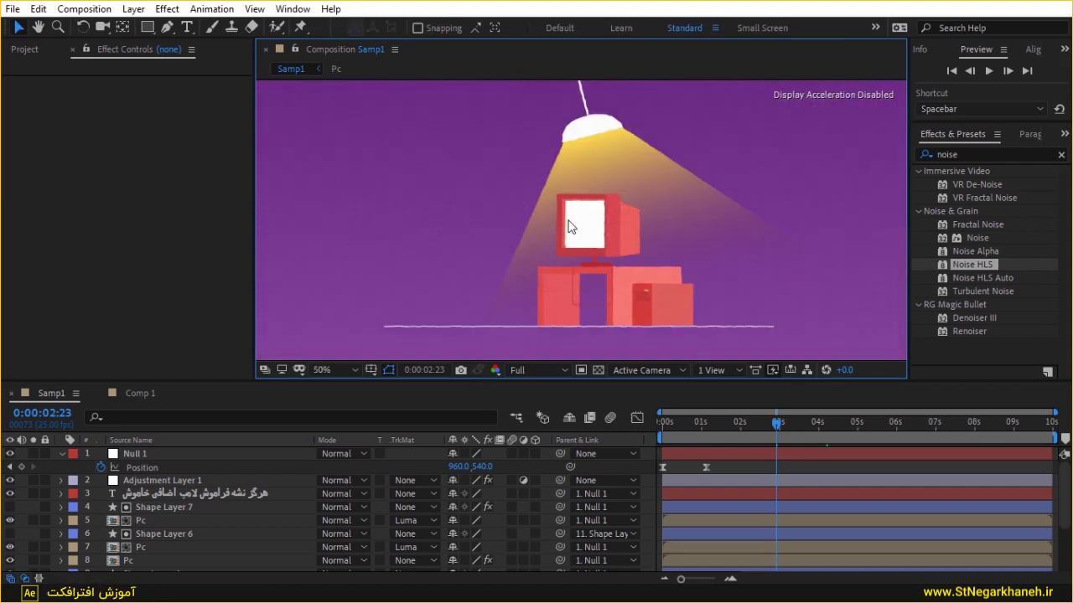
scroll(599, 219, "up", 1)
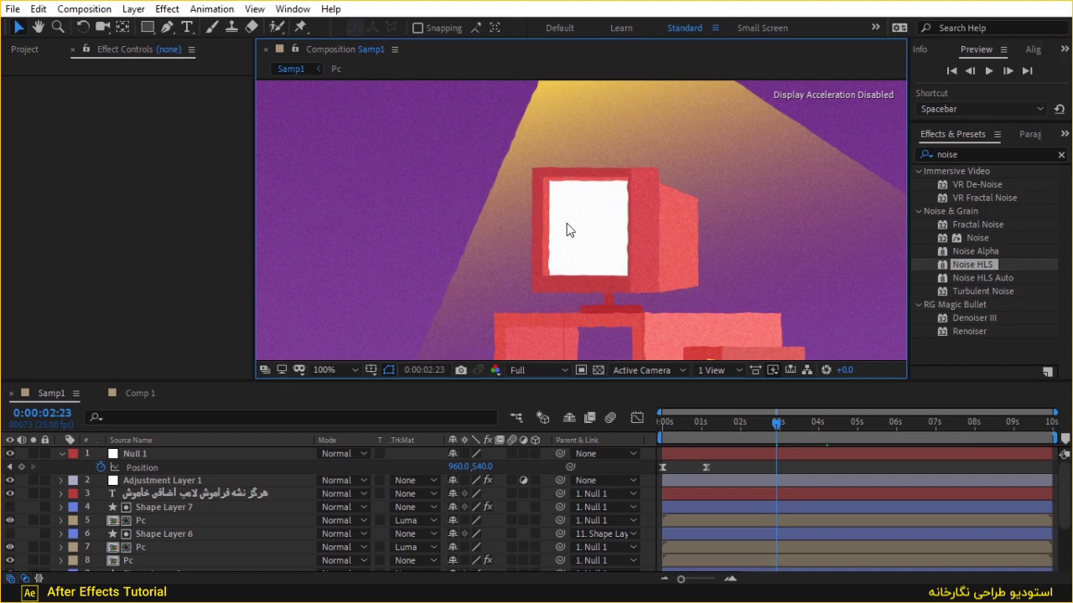
left_click(143, 399)
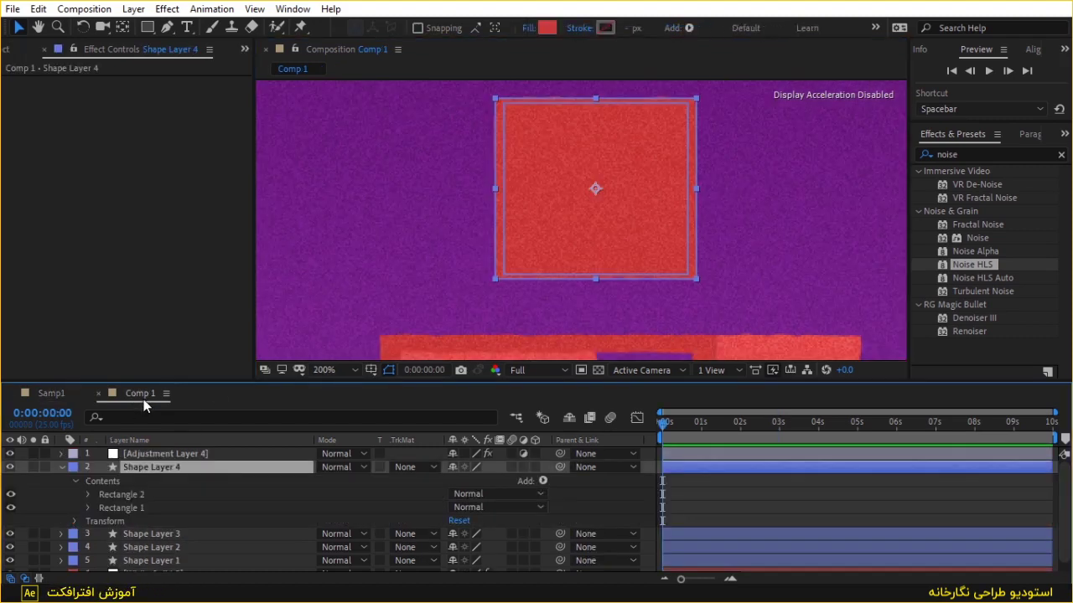
Narrow Rectangles 1 and 2 and nudge Rectangle 2 right and down into place
left_click(121, 508)
left_click_drag(696, 189, 682, 189)
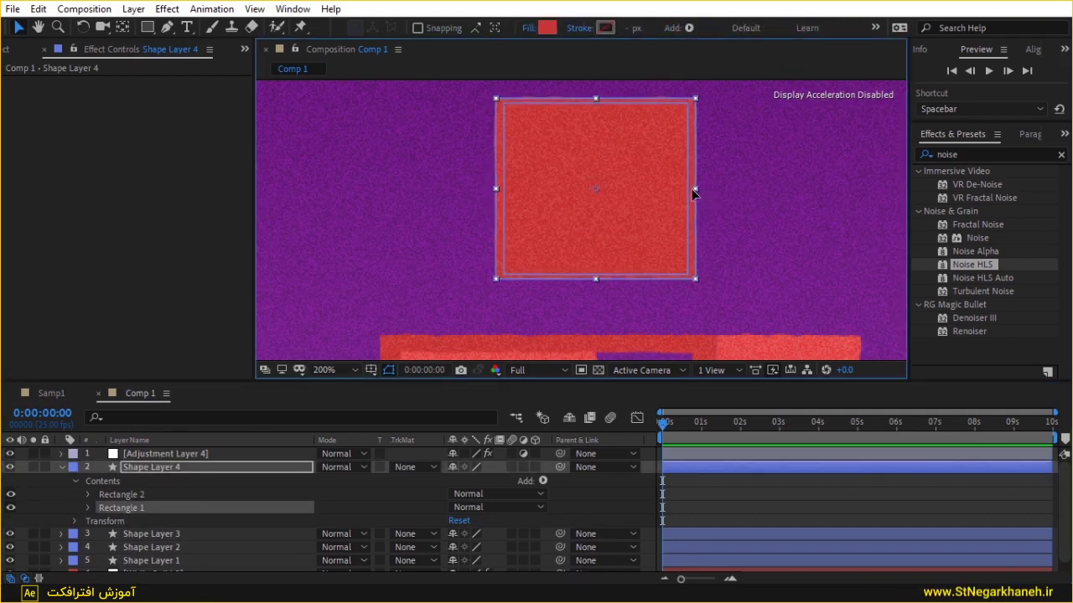
left_click(139, 496)
left_click_drag(687, 188, 667, 188)
key("Right")
key("Down")
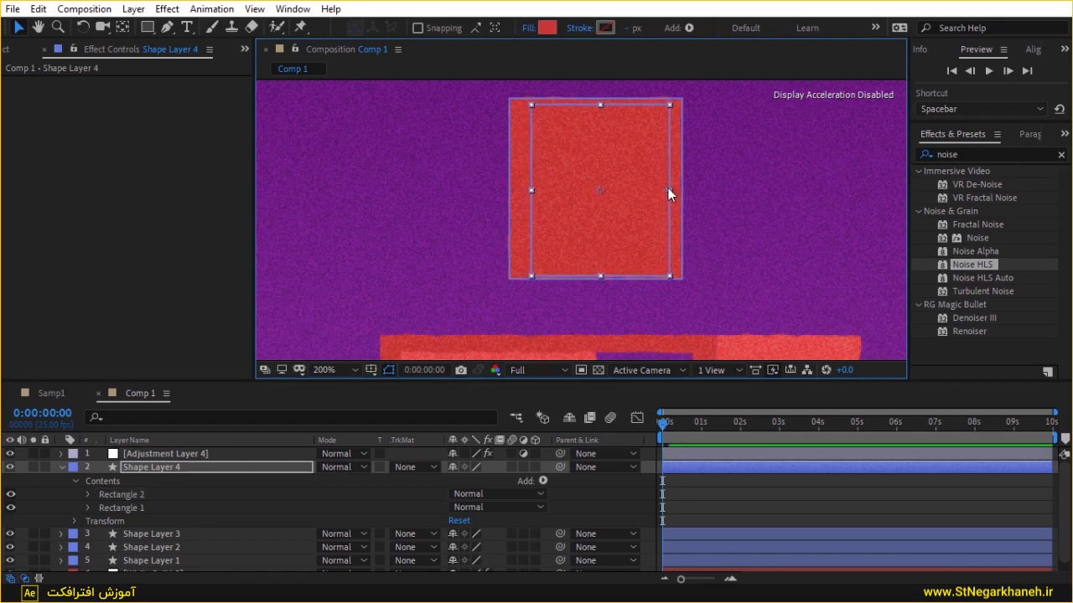
key("Right")
key("Right")
key("Right")
key("Right")
left_click_drag(537, 193, 526, 193)
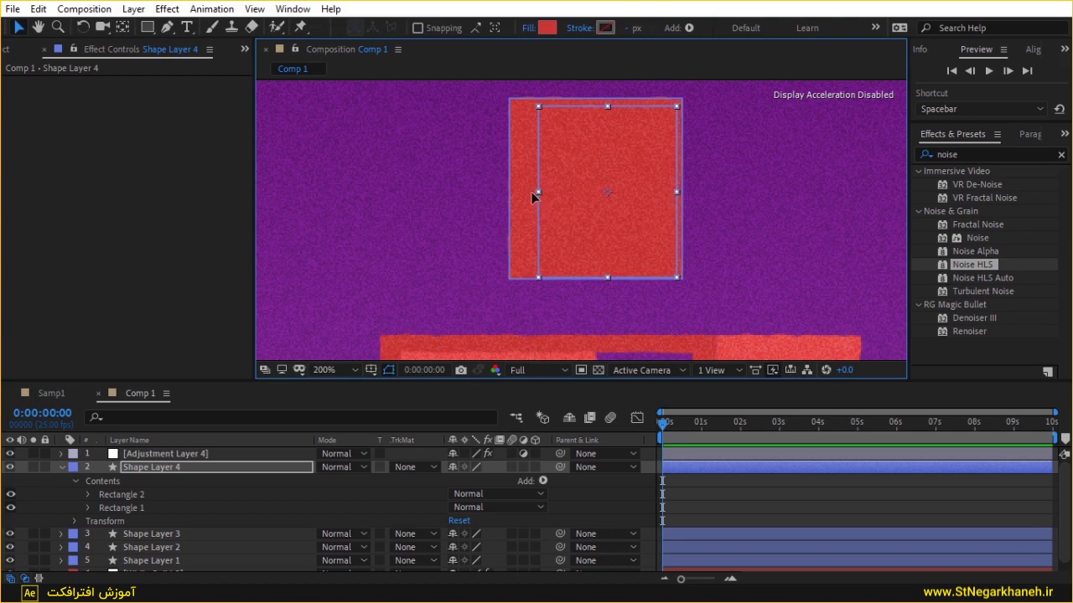
key("Left")
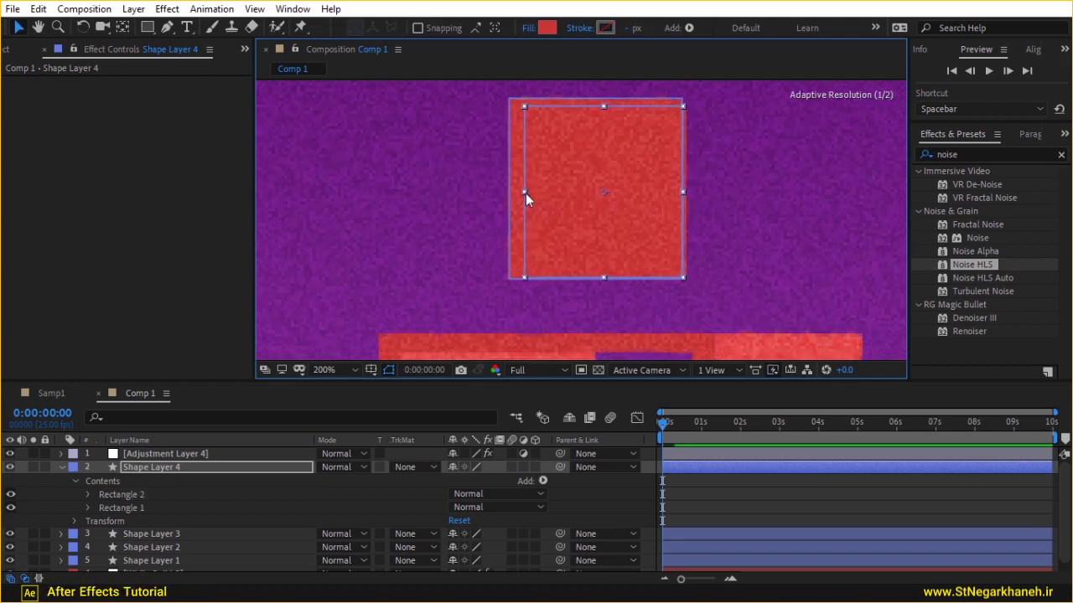
Widen Rectangle 1 leftward and fine-tune Rectangle 2 so a red strip shows on the left
left_click(513, 232)
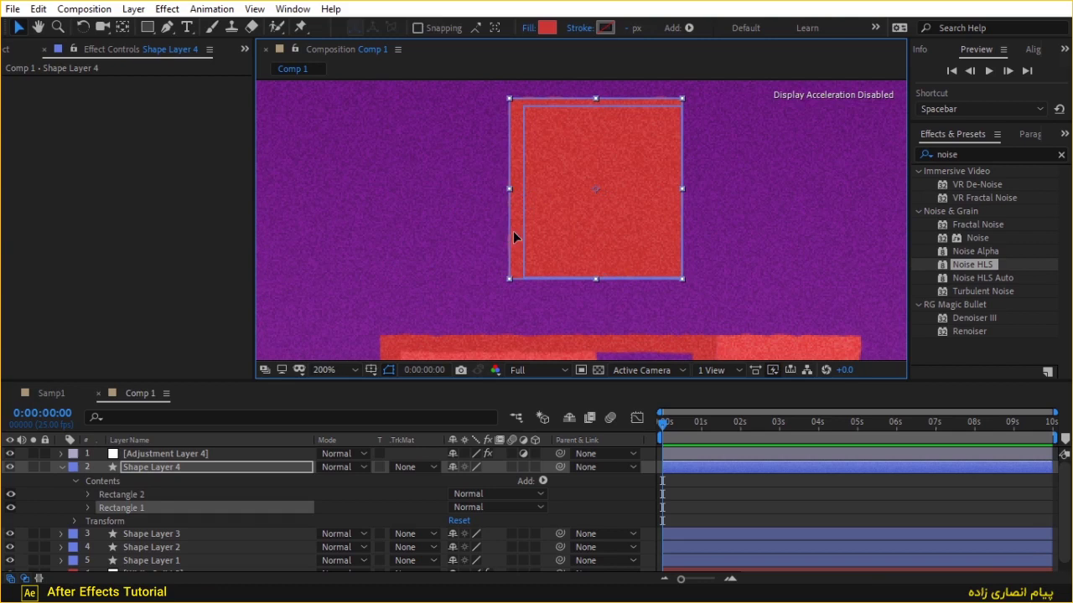
left_click_drag(507, 189, 500, 190)
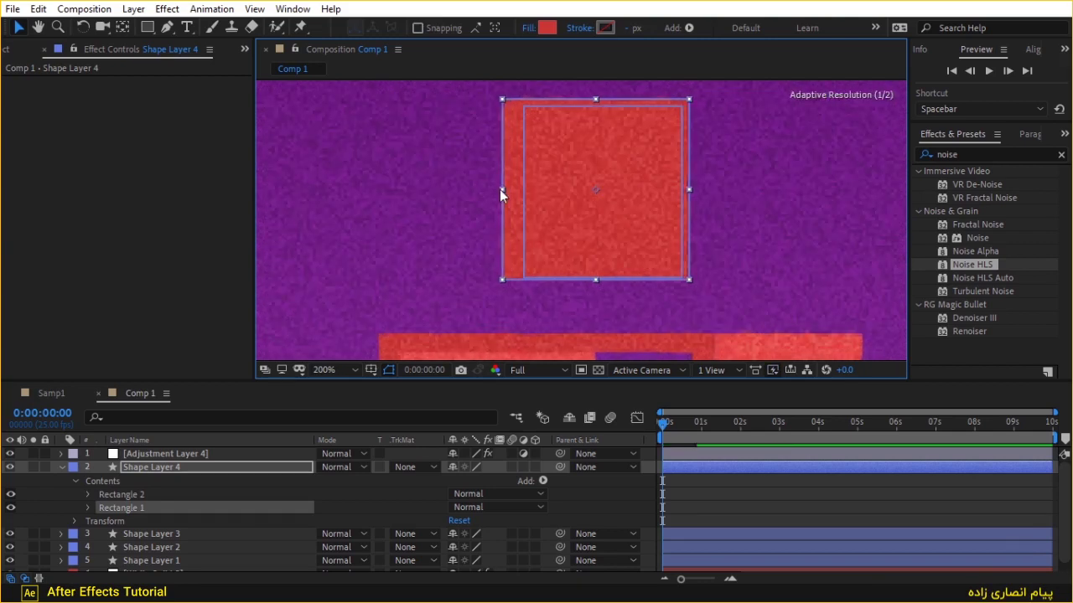
scroll(720, 285, "up", 3)
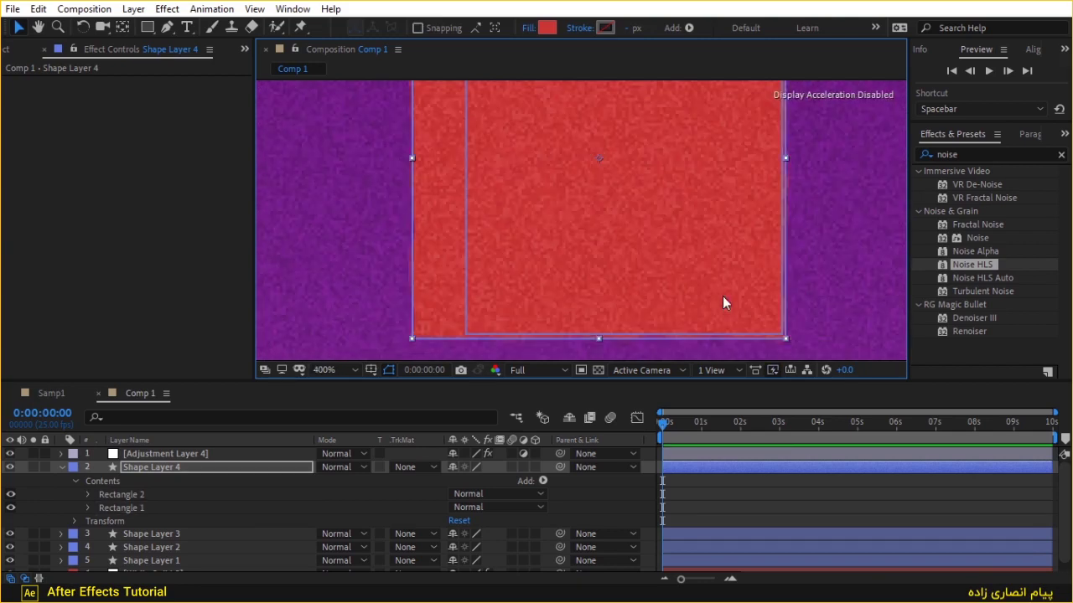
left_click_drag(805, 300, 555, 235)
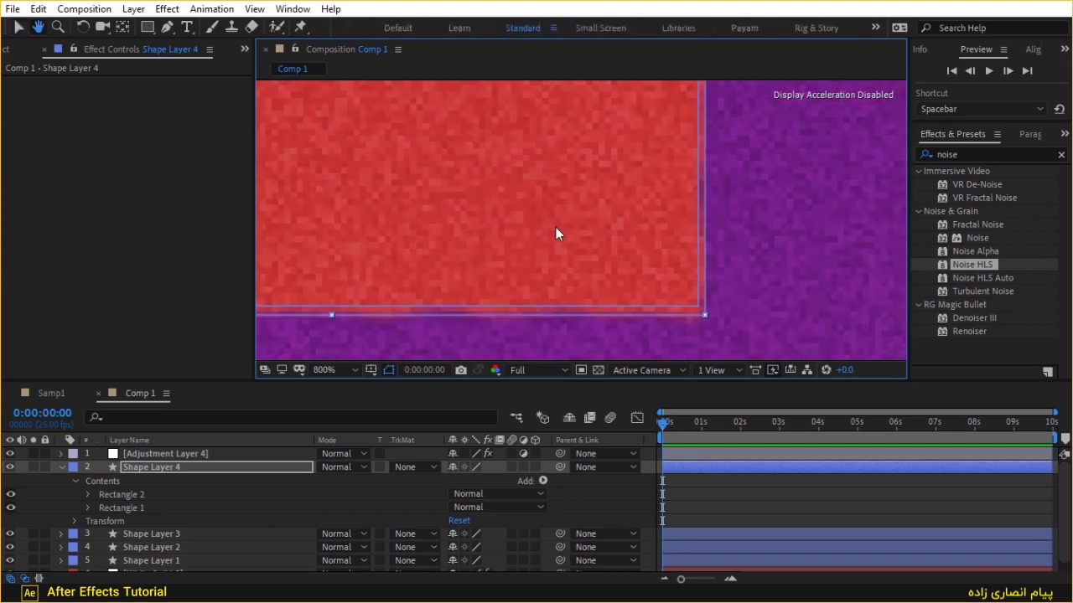
scroll(634, 139, "down", 2)
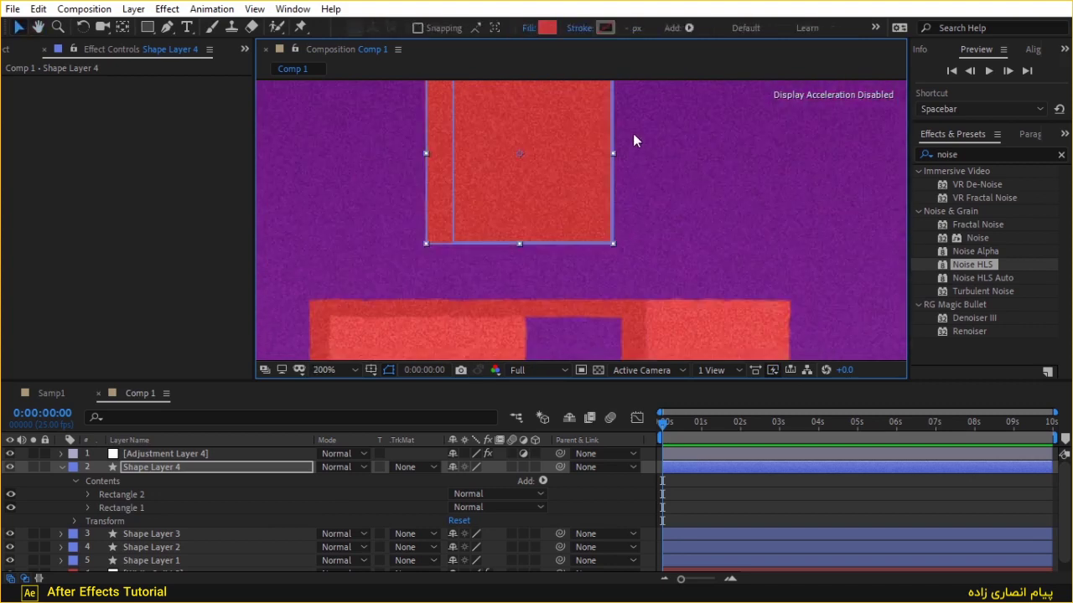
scroll(645, 193, "down", 2)
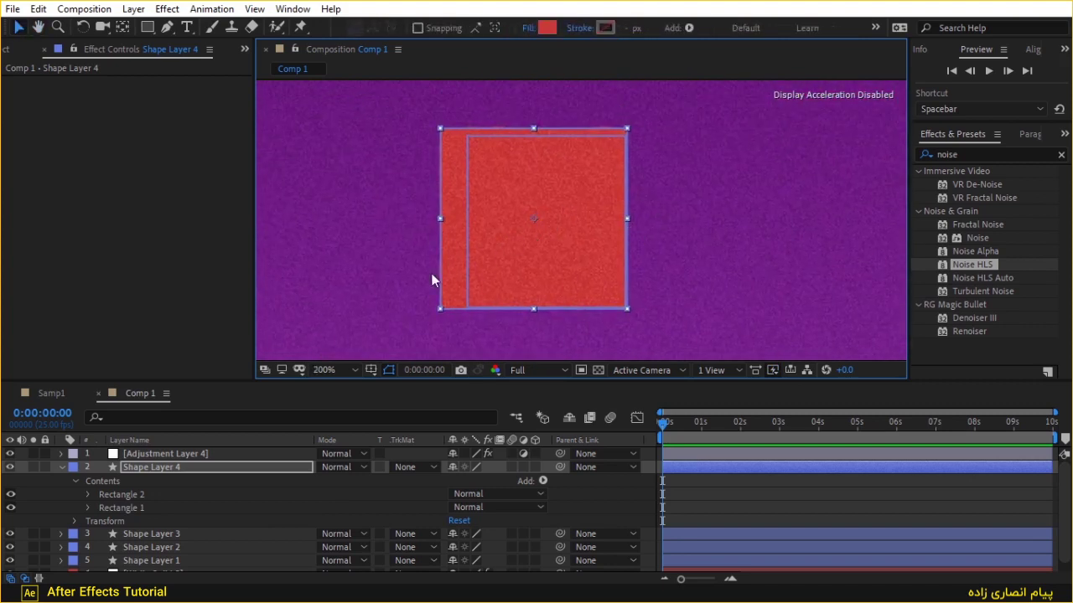
left_click(126, 496)
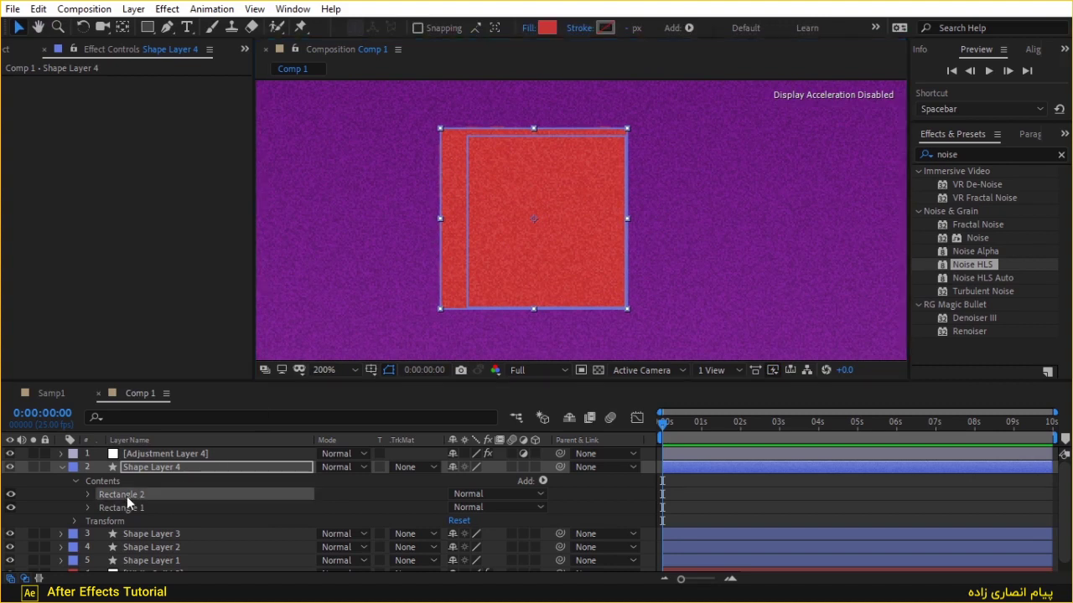
left_click_drag(467, 224, 465, 220)
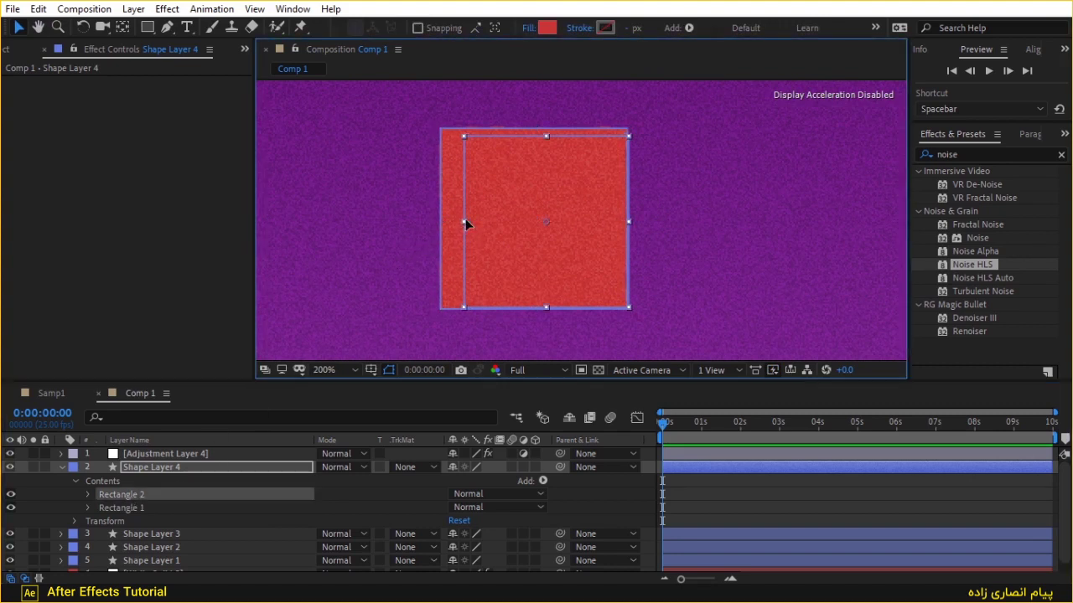
key("Left")
key("Left")
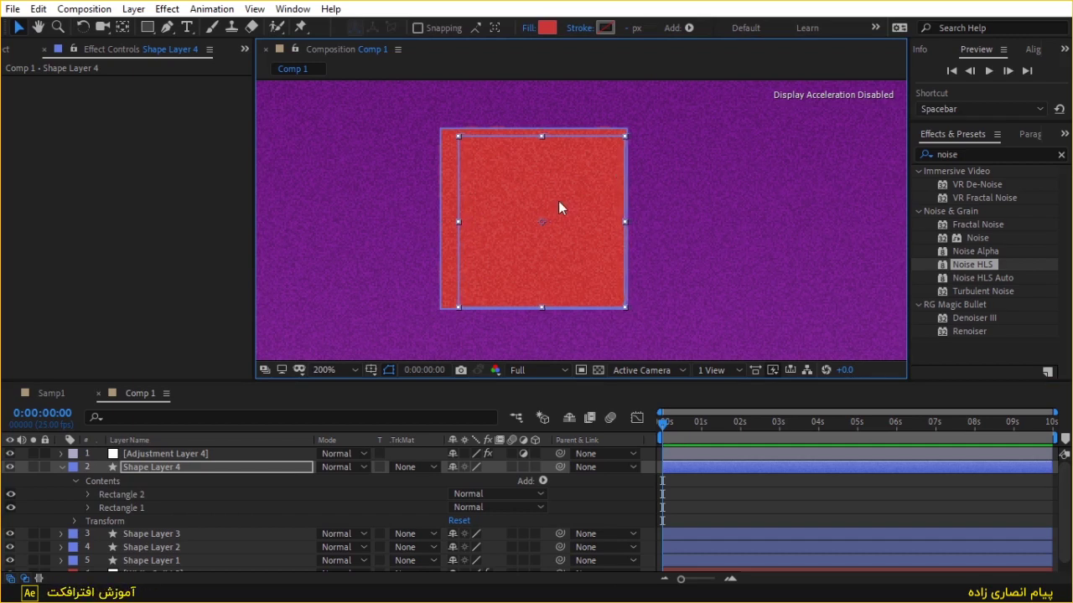
left_click(446, 219)
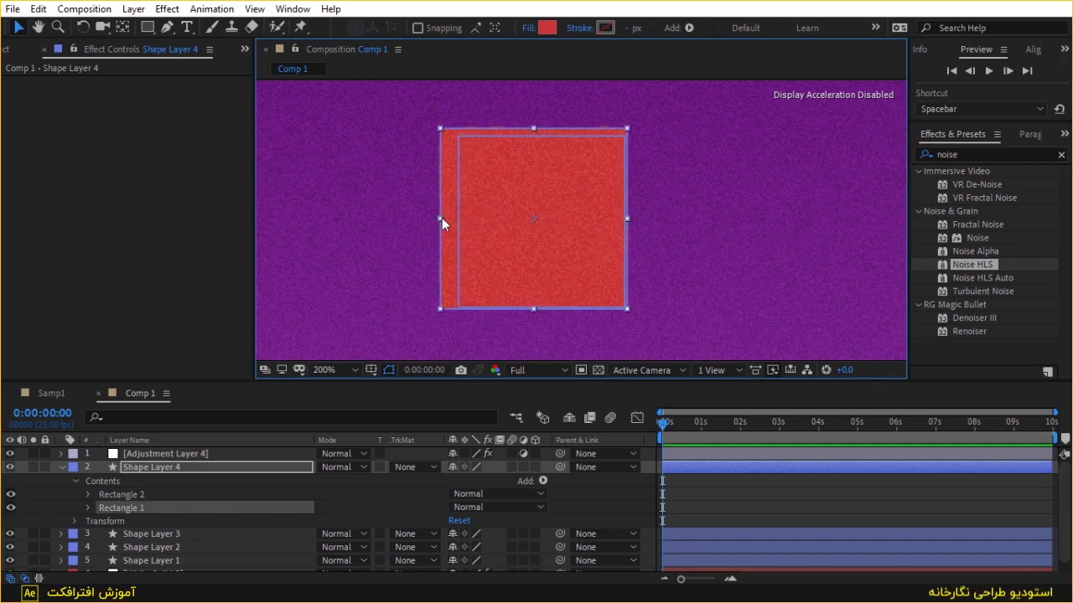
left_click_drag(442, 218, 439, 219)
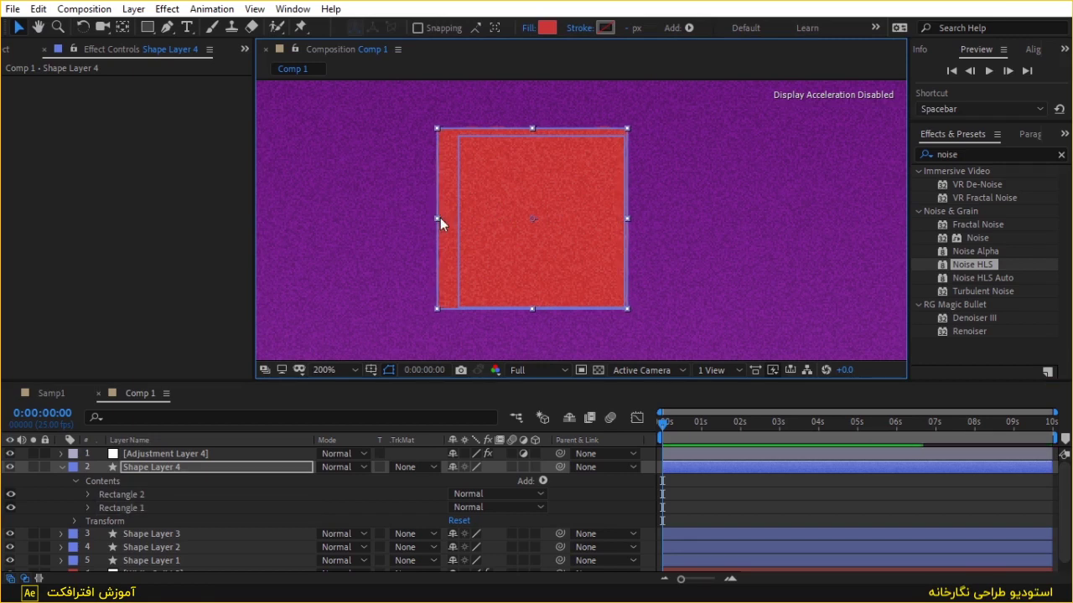
left_click(223, 494)
Duplicate Rectangle 2 as Rectangle 3, shrink it inside the square and nudge it down
key("ctrl+d")
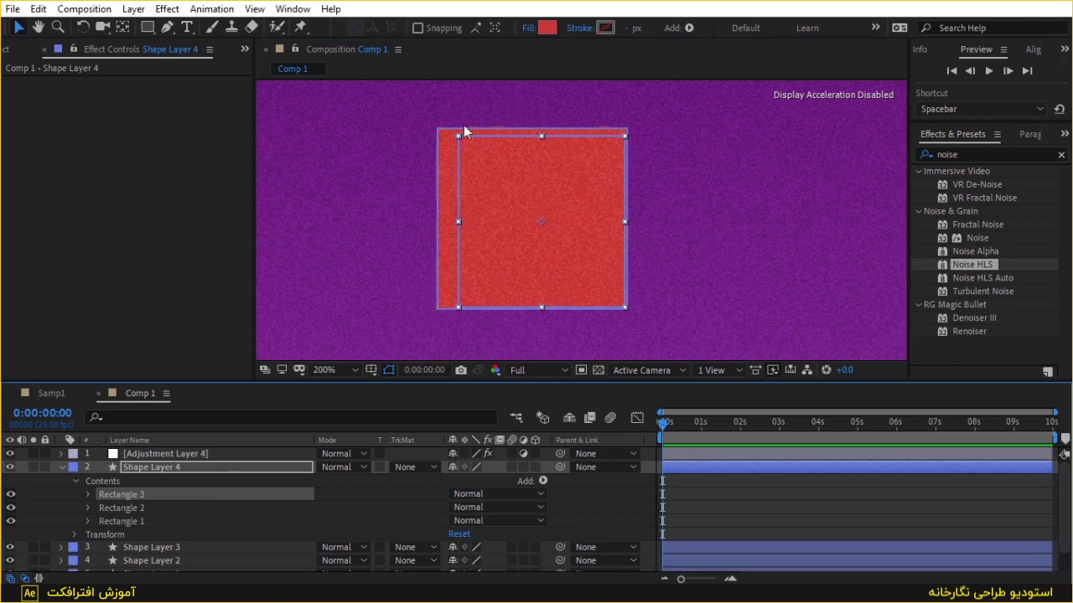
left_click_drag(459, 221, 468, 220)
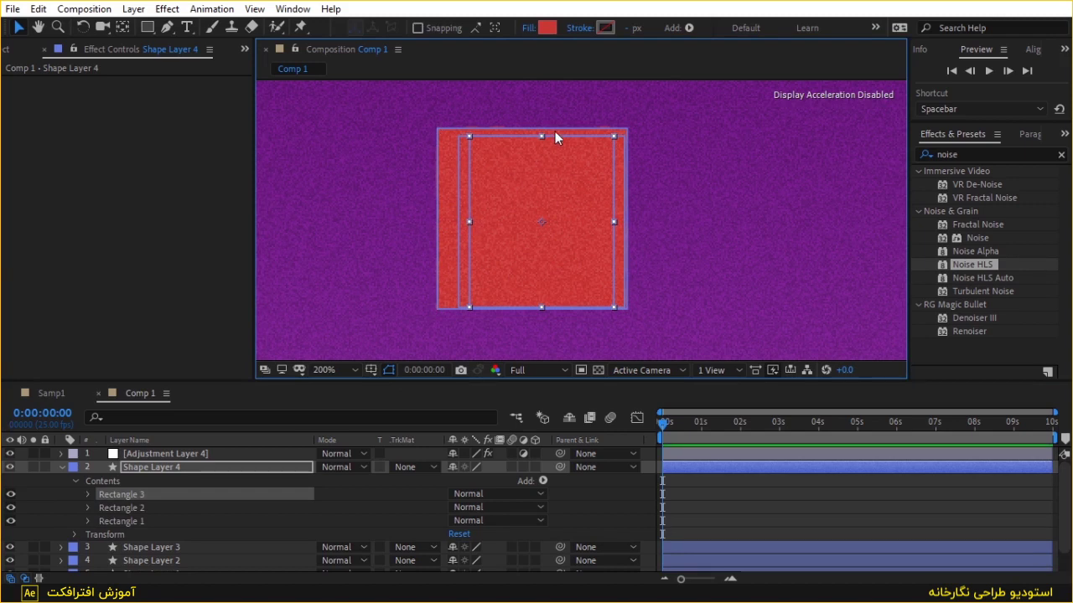
left_click_drag(541, 138, 542, 143)
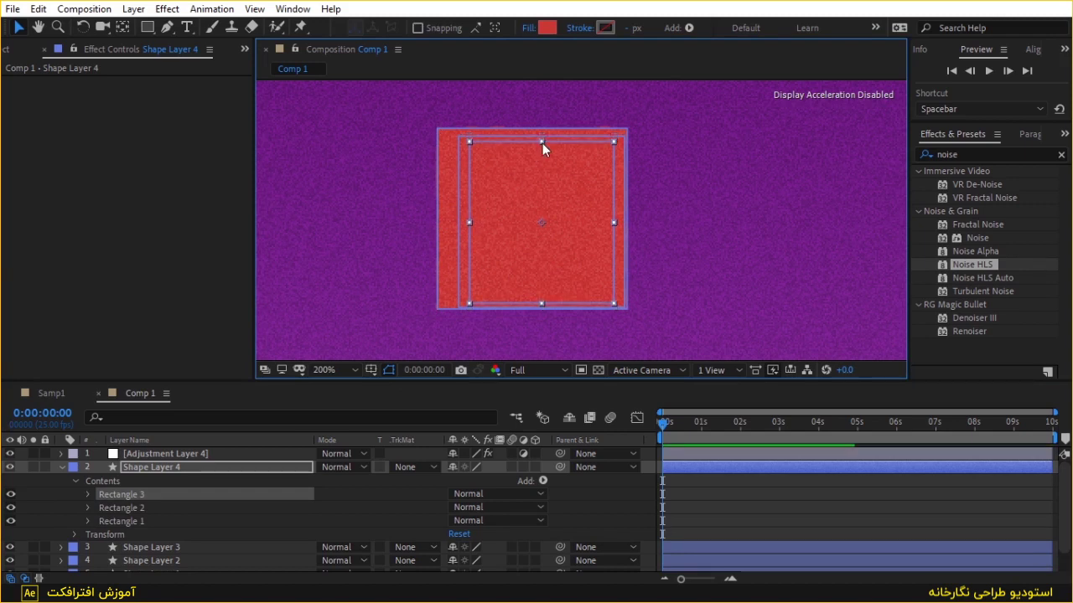
key("Down")
key("Down")
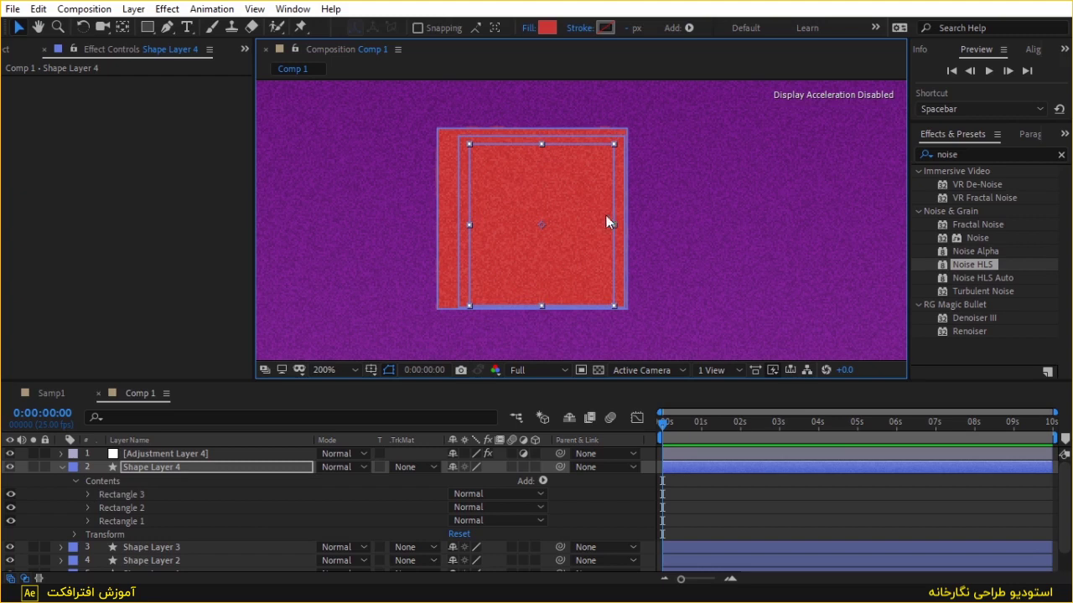
left_click_drag(615, 225, 620, 224)
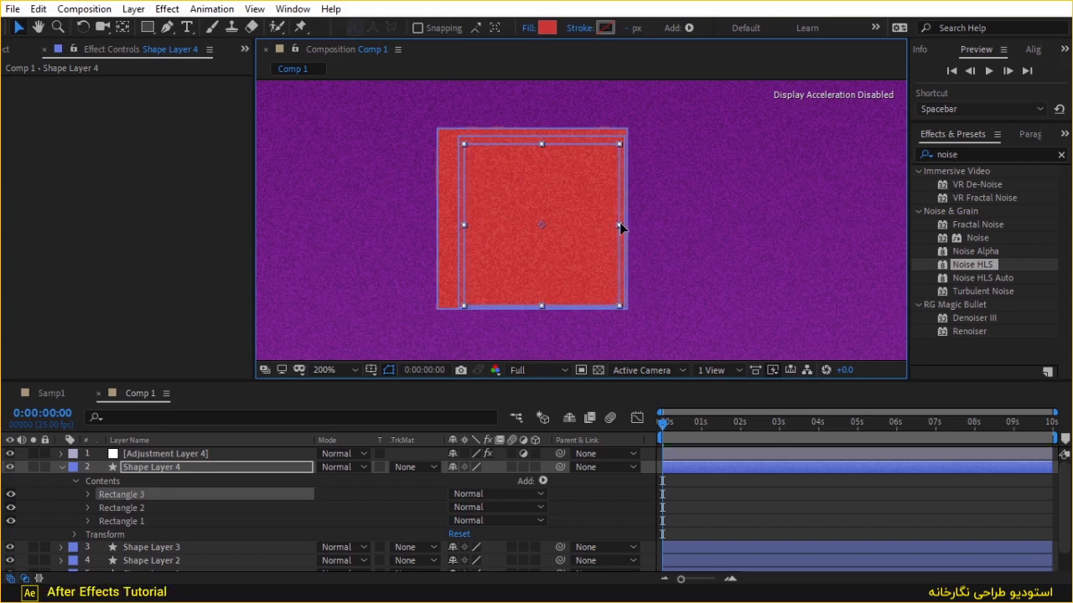
key("period")
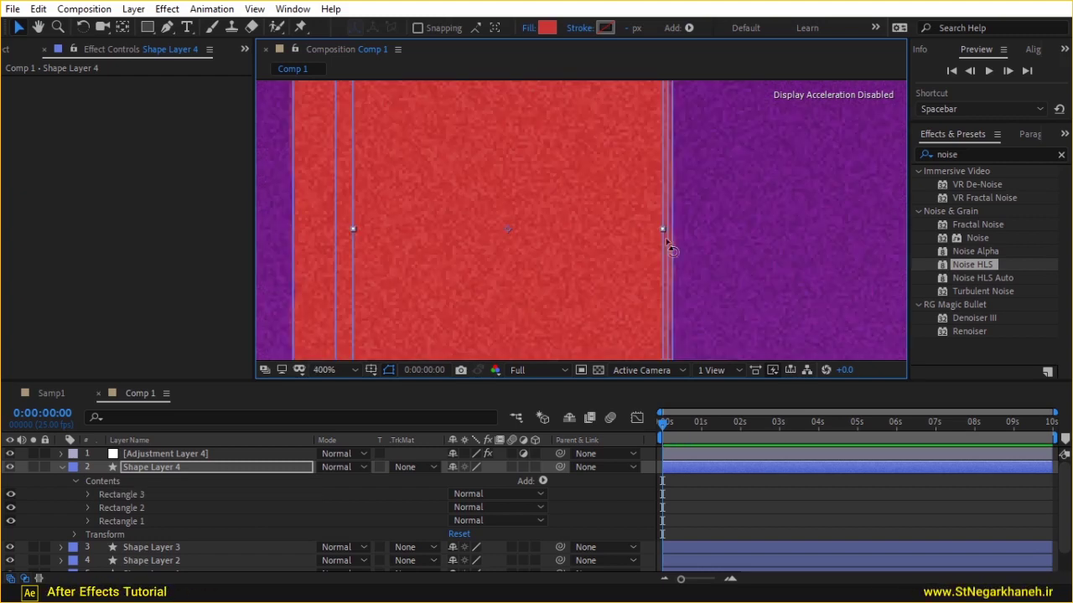
scroll(668, 245, "up", 1)
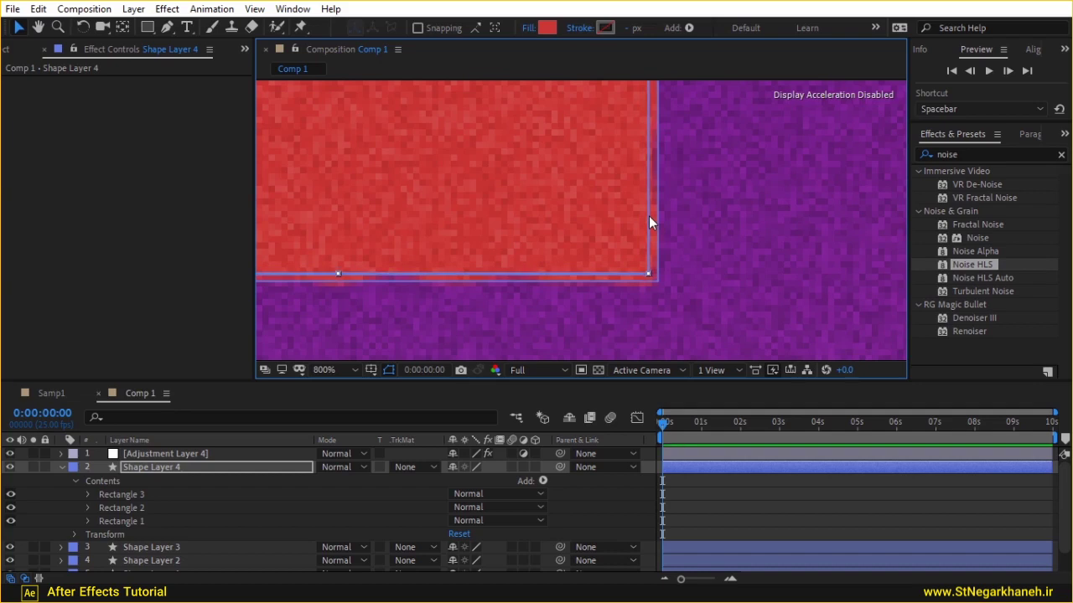
scroll(647, 214, "down", 4)
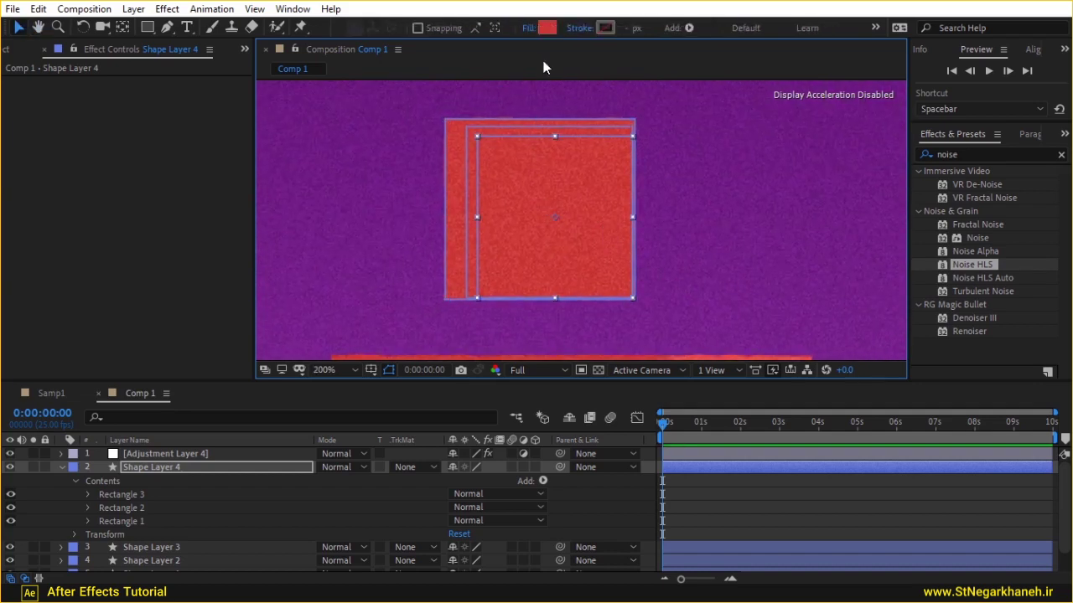
Fill Rectangle 3 white (FFFFFF) and give Rectangle 2 a lighter DE4040 red
left_click(546, 30)
type("ffffff")
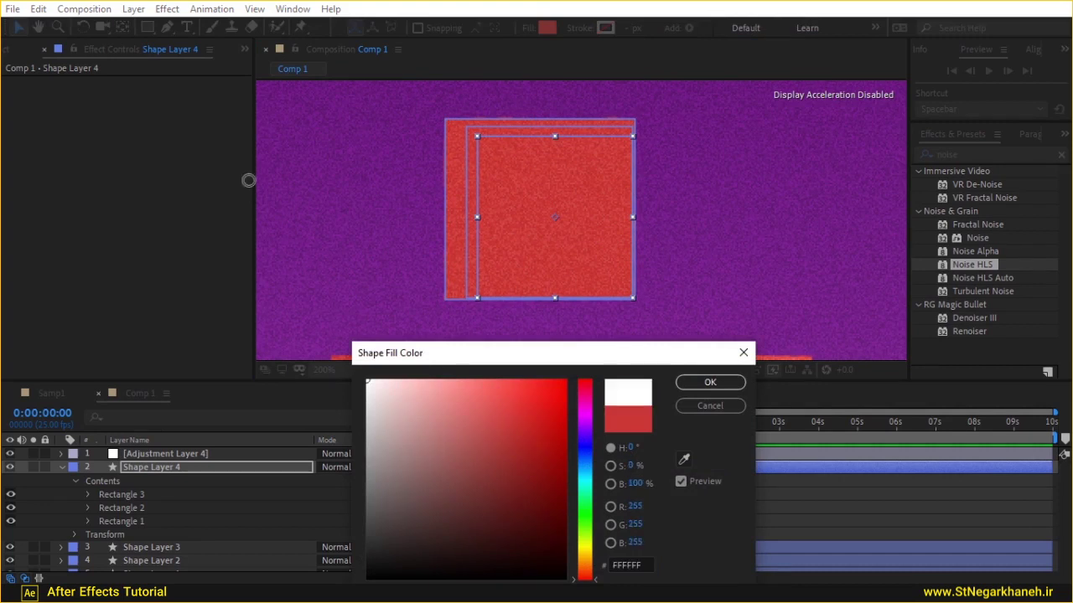
key("Return")
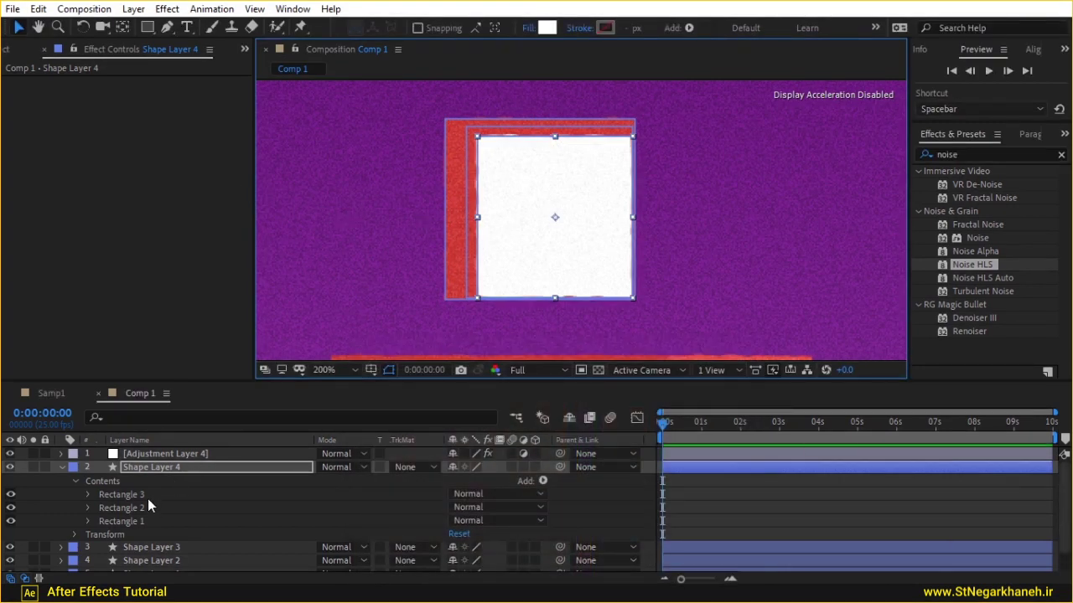
left_click(147, 498)
left_click(152, 509)
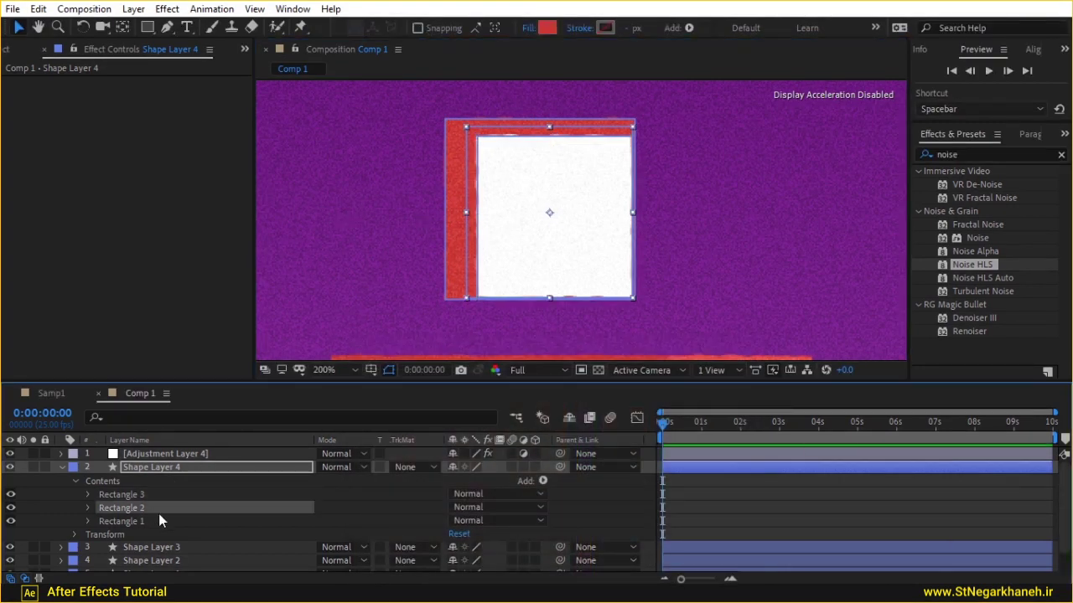
left_click(161, 521)
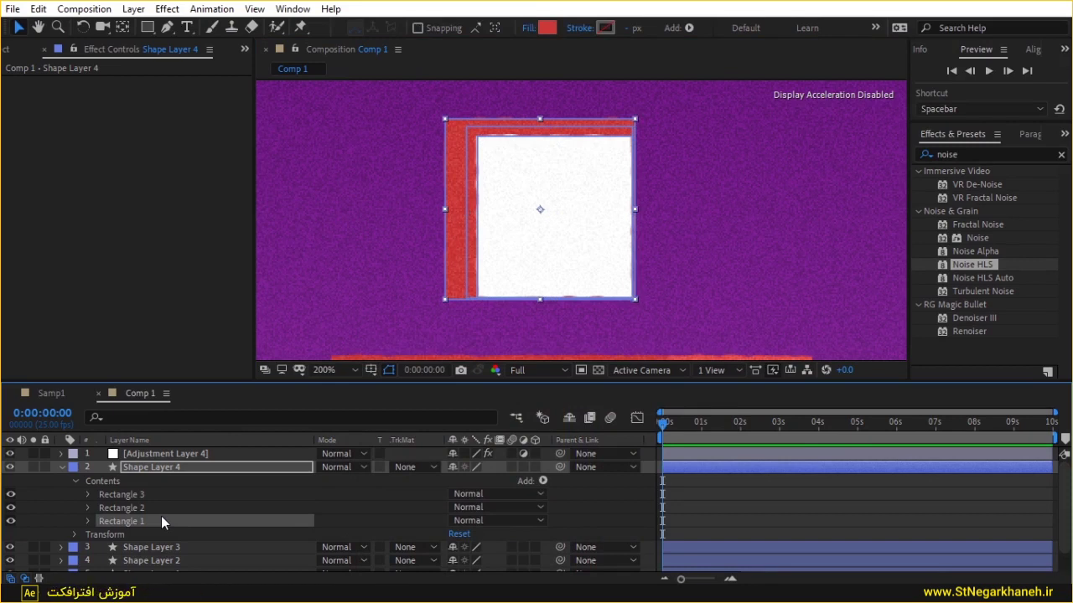
left_click(159, 509)
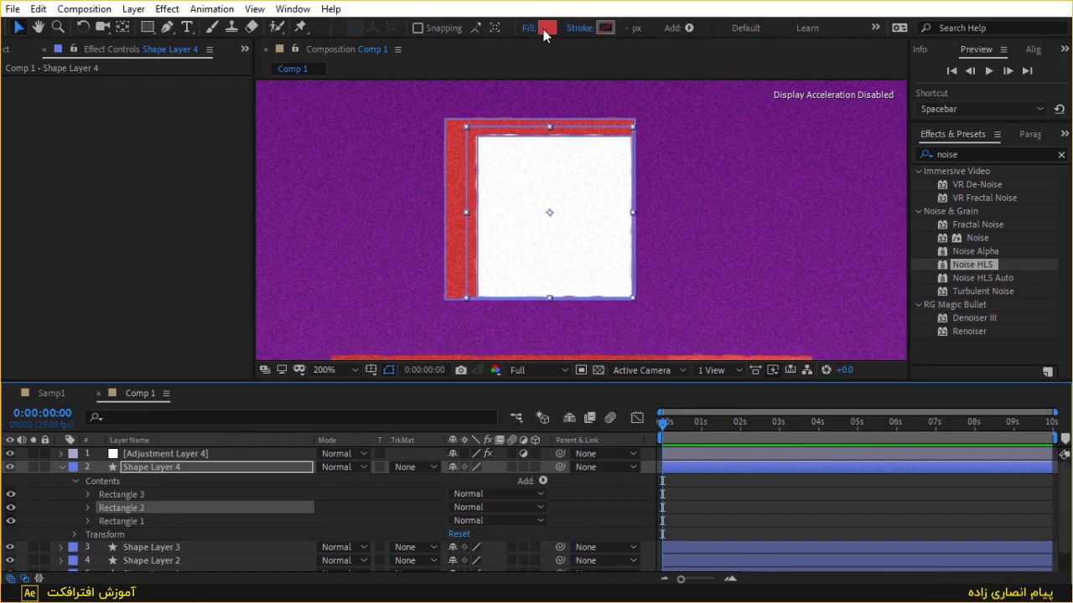
left_click(547, 28)
left_click(508, 405)
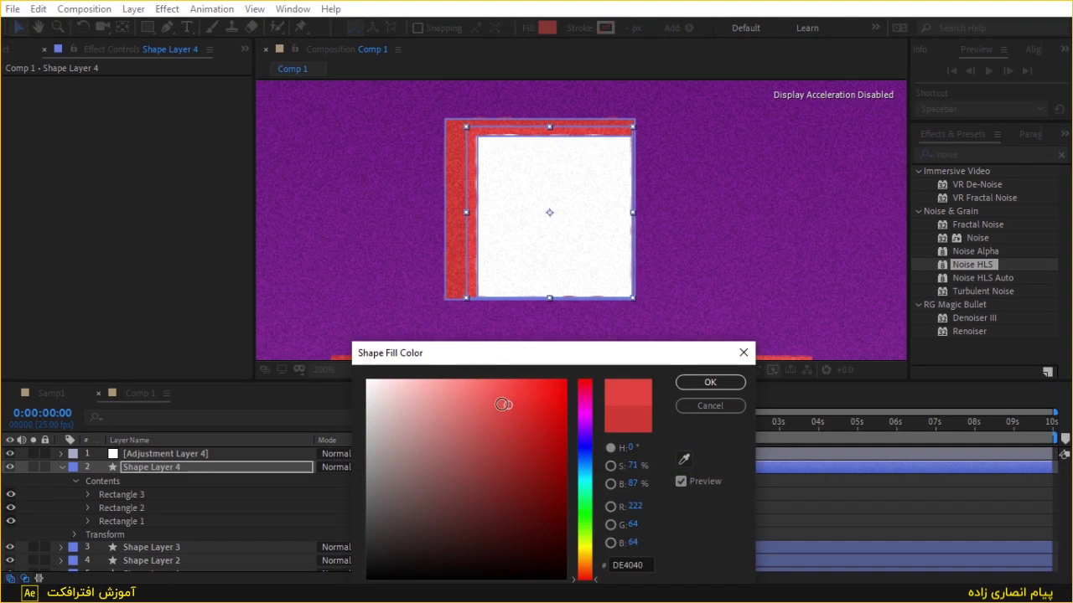
left_click(710, 382)
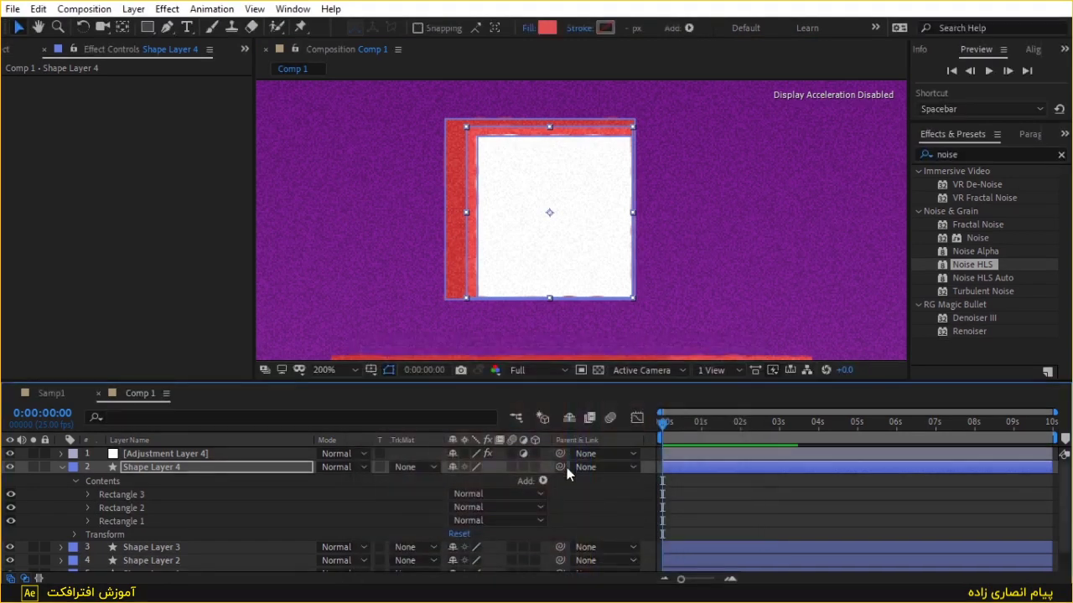
Zoom out to 100%, reframe the monitor, and select the outer Rectangle 1
key("F2")
key("comma")
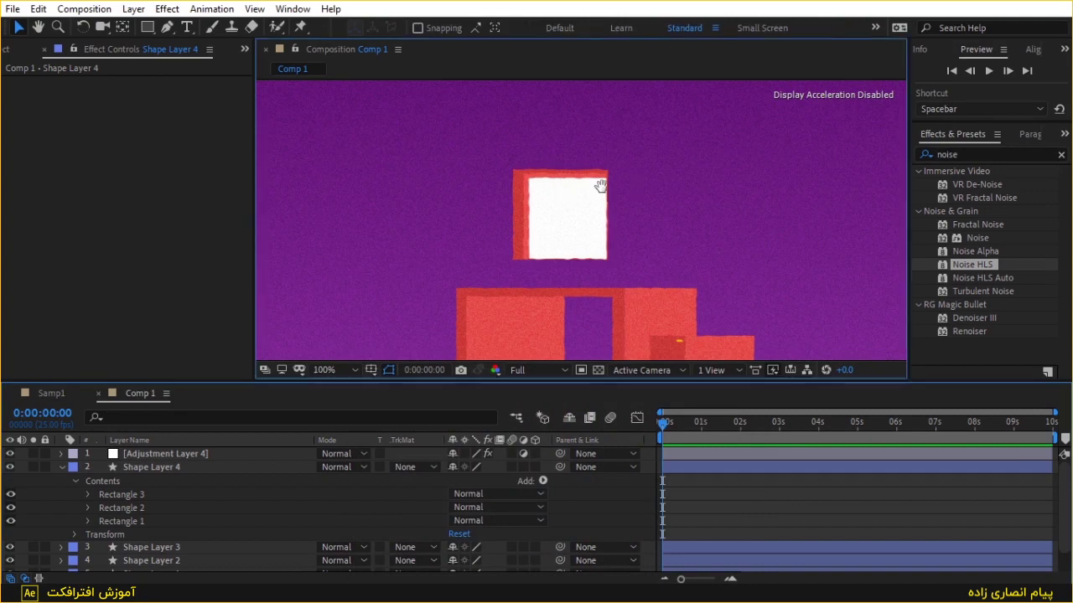
scroll(600, 191, "up", 1)
left_click_drag(599, 191, 602, 215)
key("v")
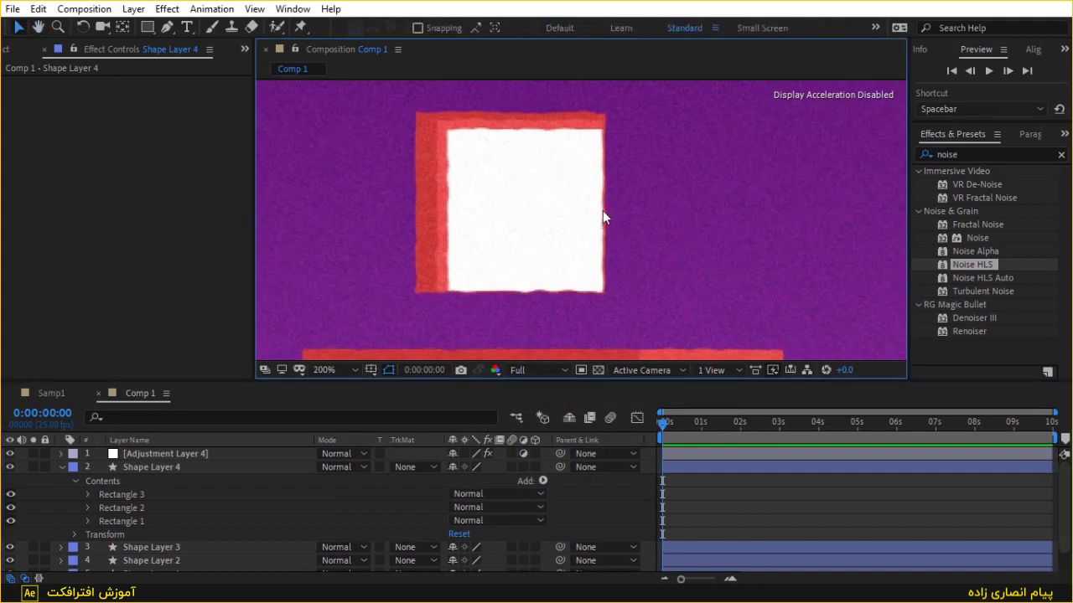
left_click(136, 495)
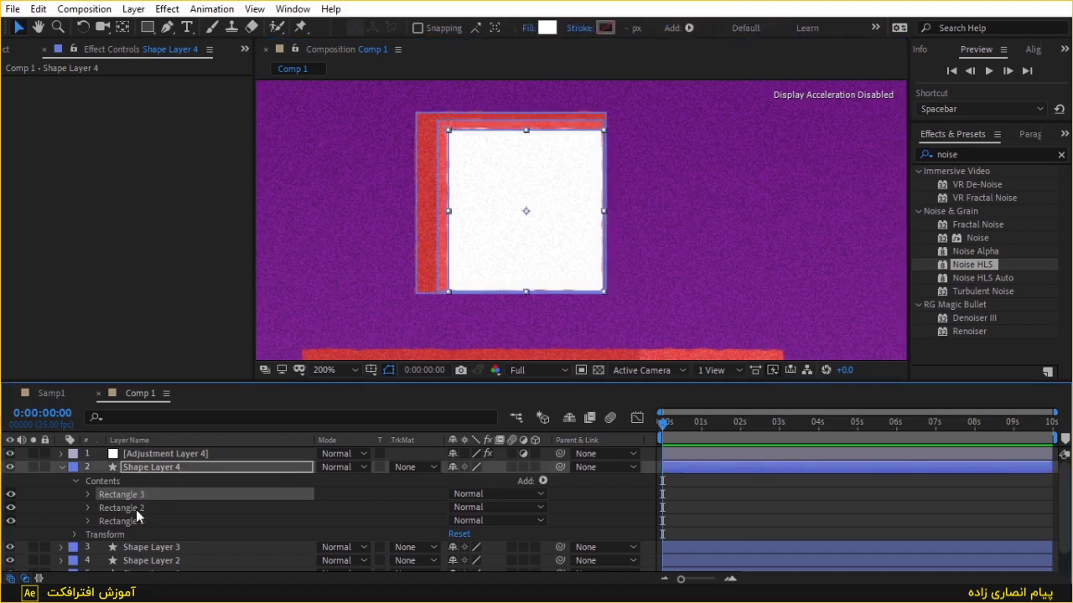
left_click(148, 519)
Duplicate Rectangle 1 as Rectangle 4 and shape it into a narrow panel right of the monitor
key("ctrl+d")
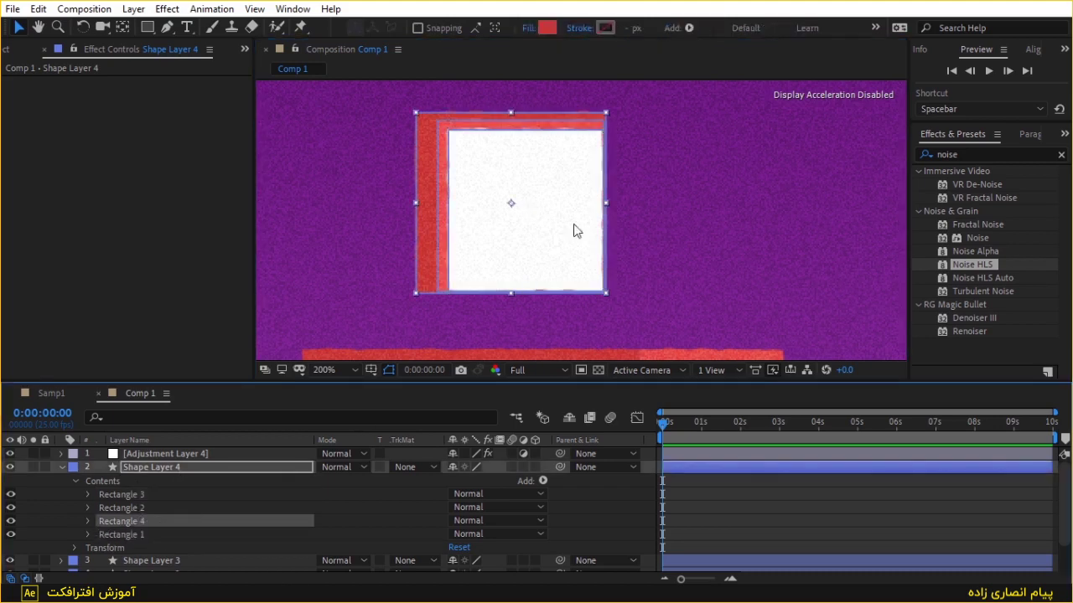
left_click_drag(416, 201, 547, 203)
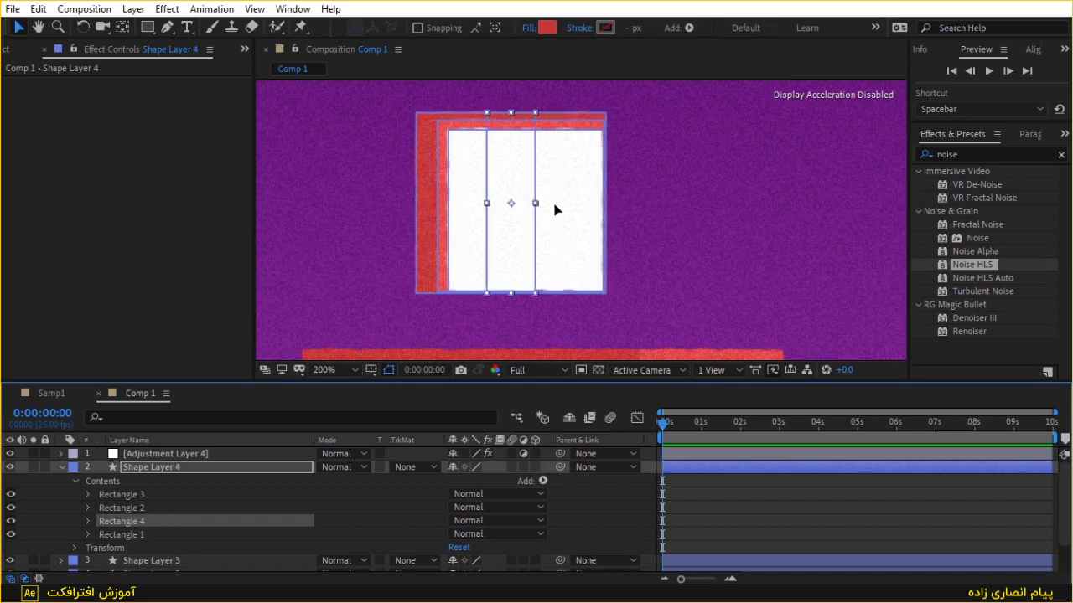
key("shift+Right")
key("shift+Right")
key("shift+Right")
key("shift+Right")
key("shift+Right")
key("shift+Right")
key("shift+Right")
key("shift+Right")
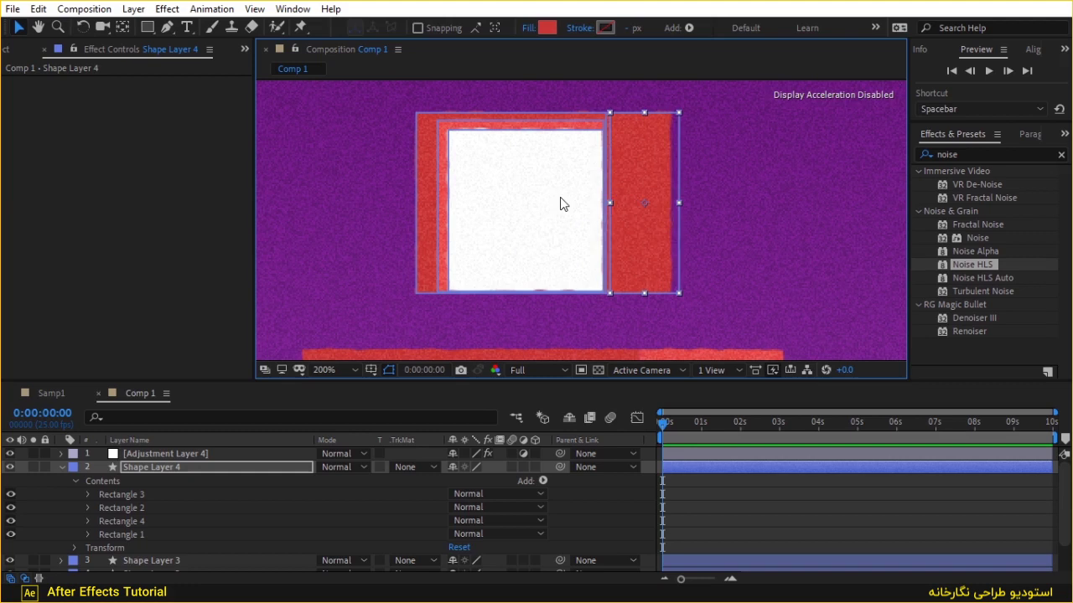
left_click_drag(678, 202, 660, 195)
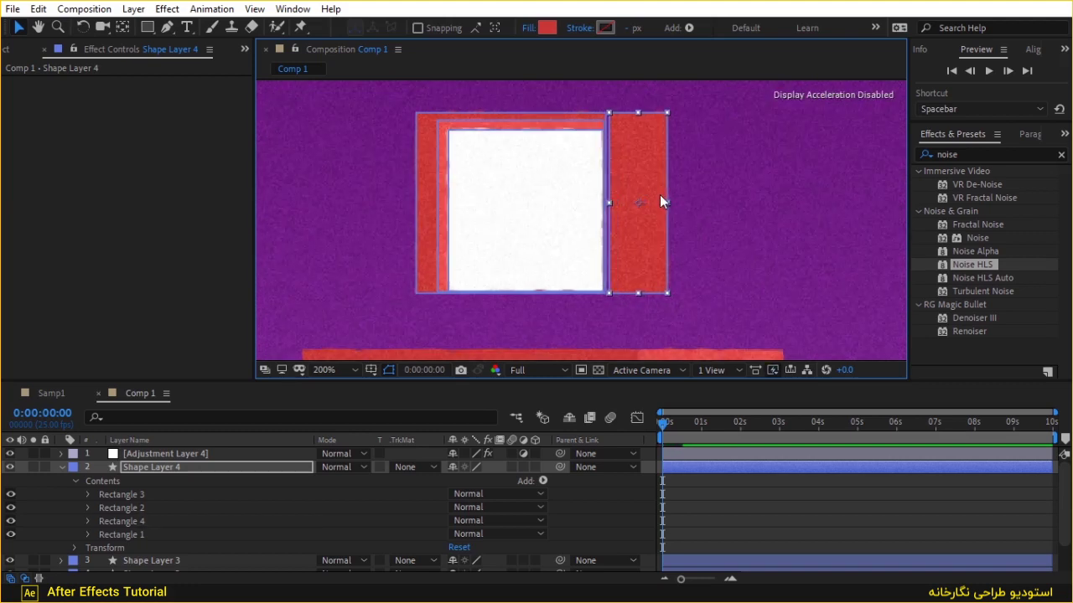
key("period")
left_click_drag(639, 116, 618, 161)
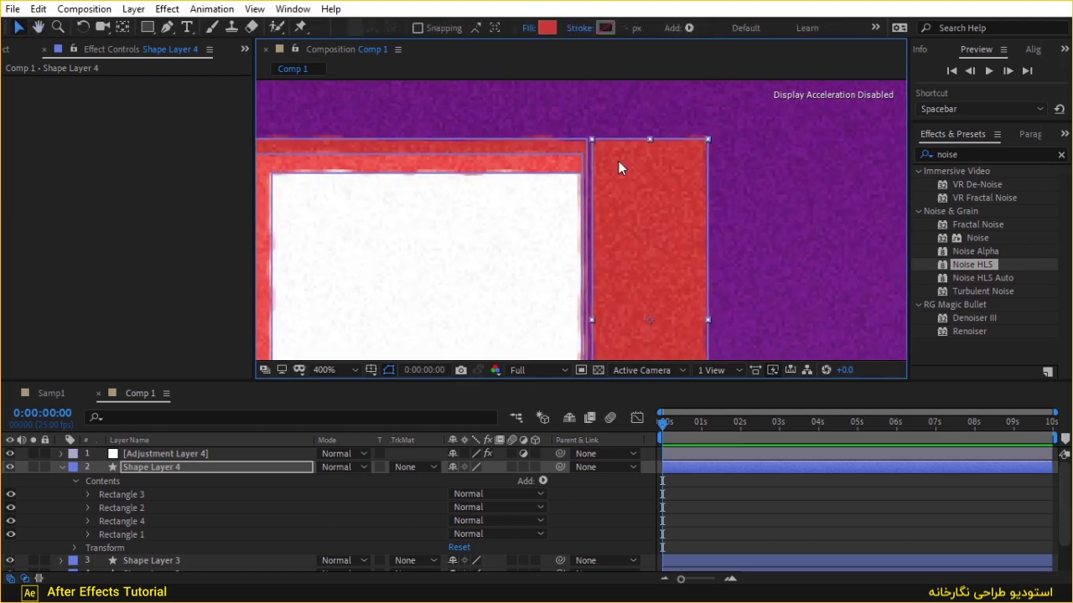
key("Left")
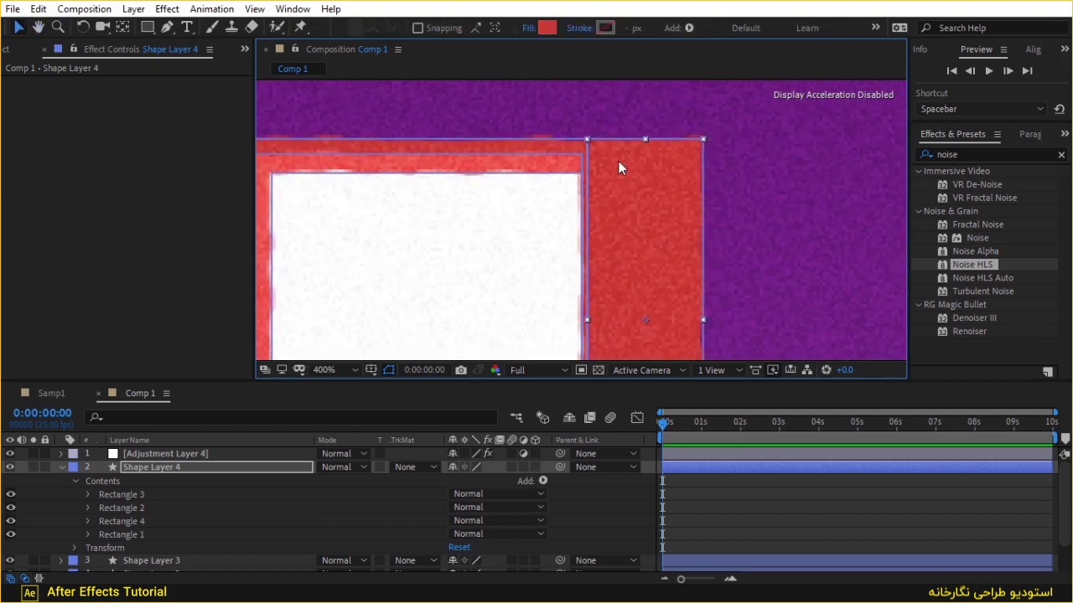
Give the side panel a lighter D54444 fill and zoom back out to 100%
left_click(545, 29)
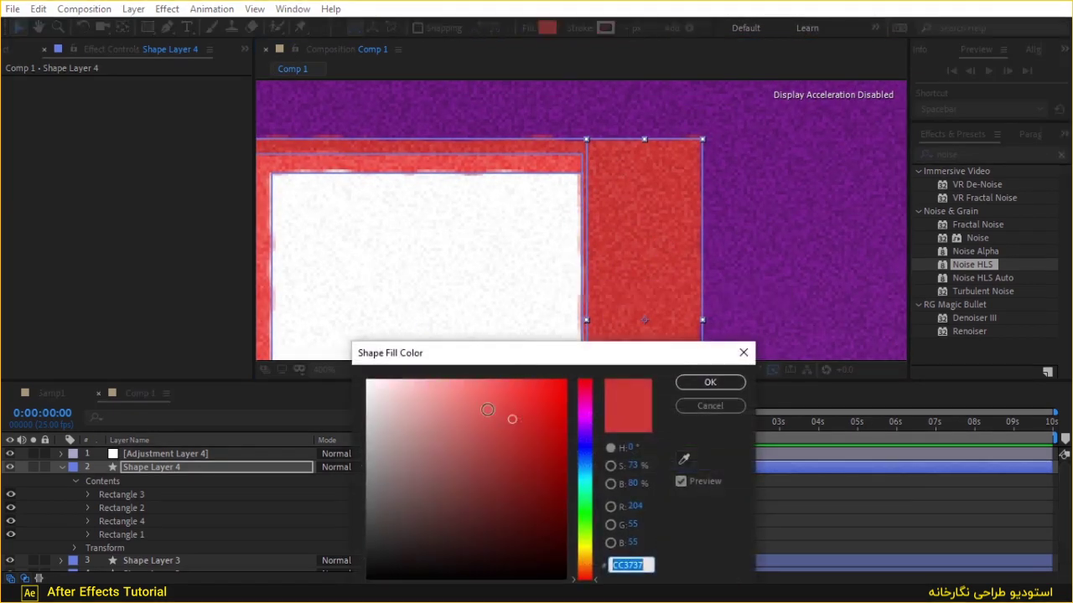
left_click(502, 412)
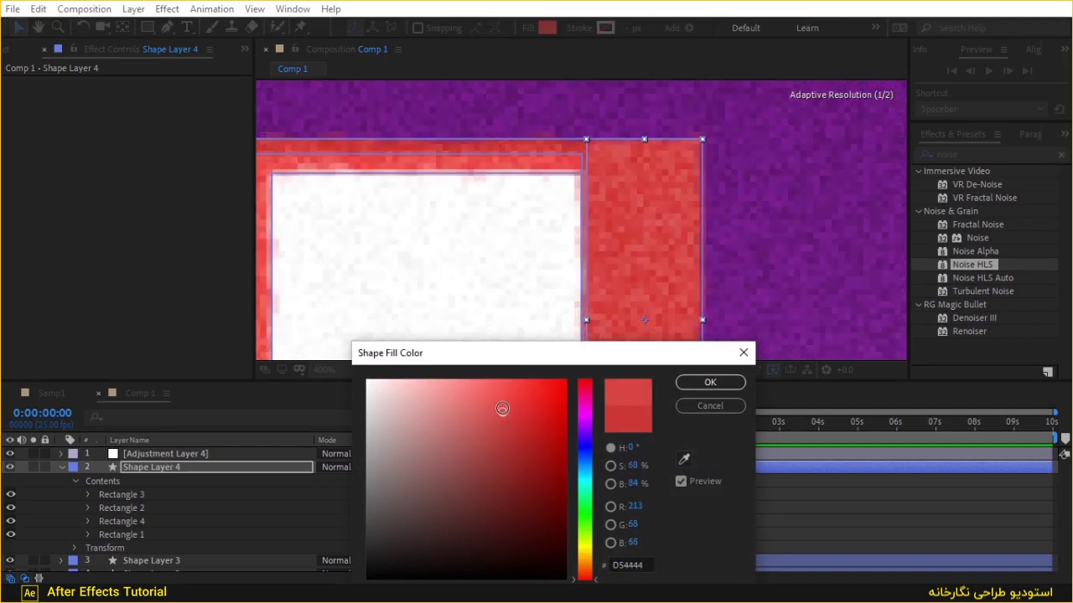
left_click(710, 382)
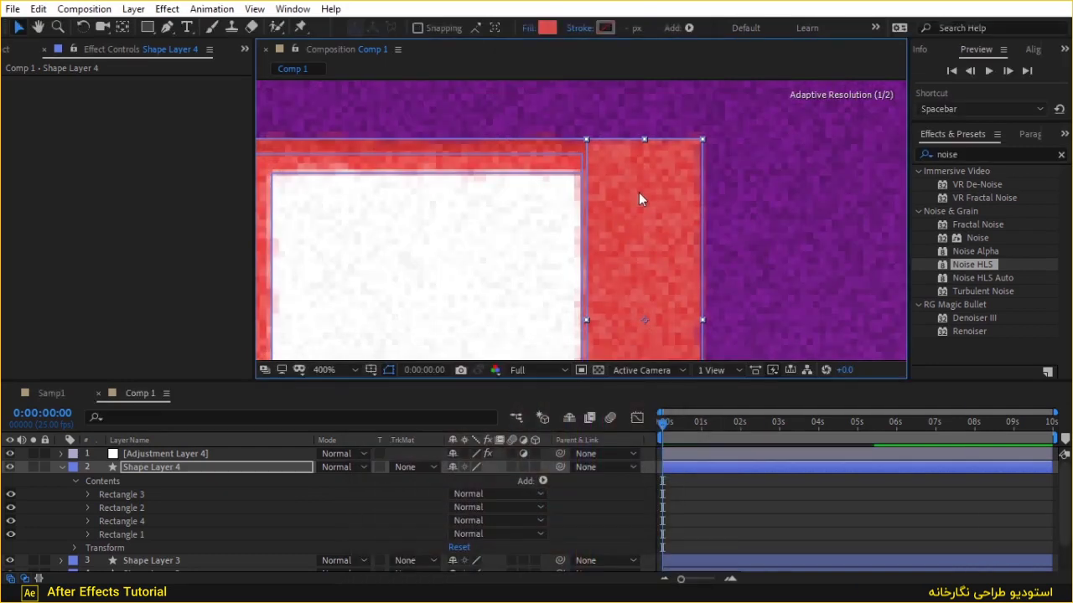
key("comma")
left_click(170, 536)
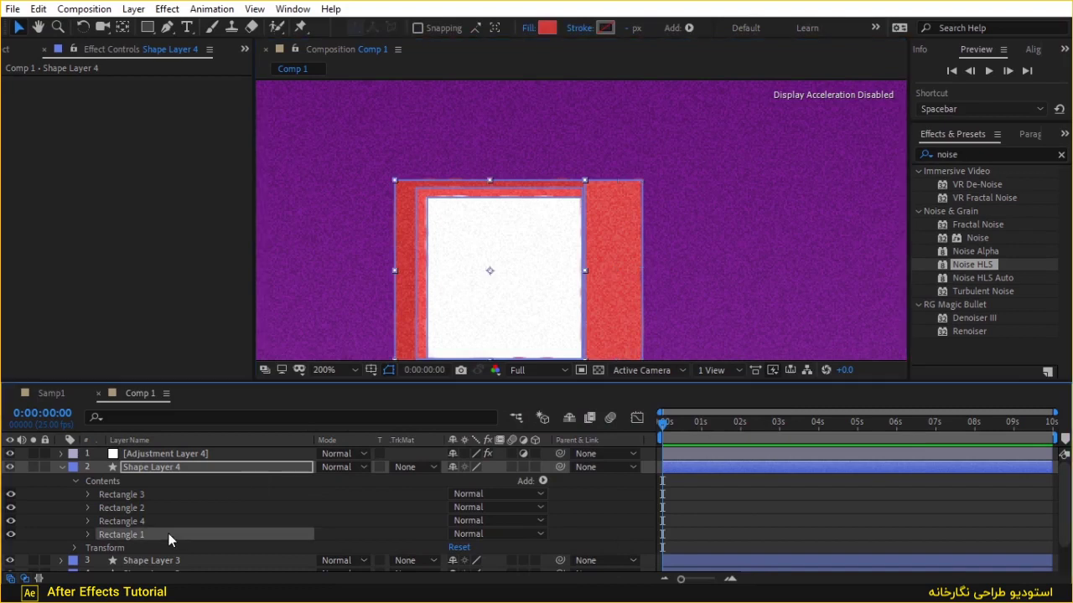
left_click(547, 28)
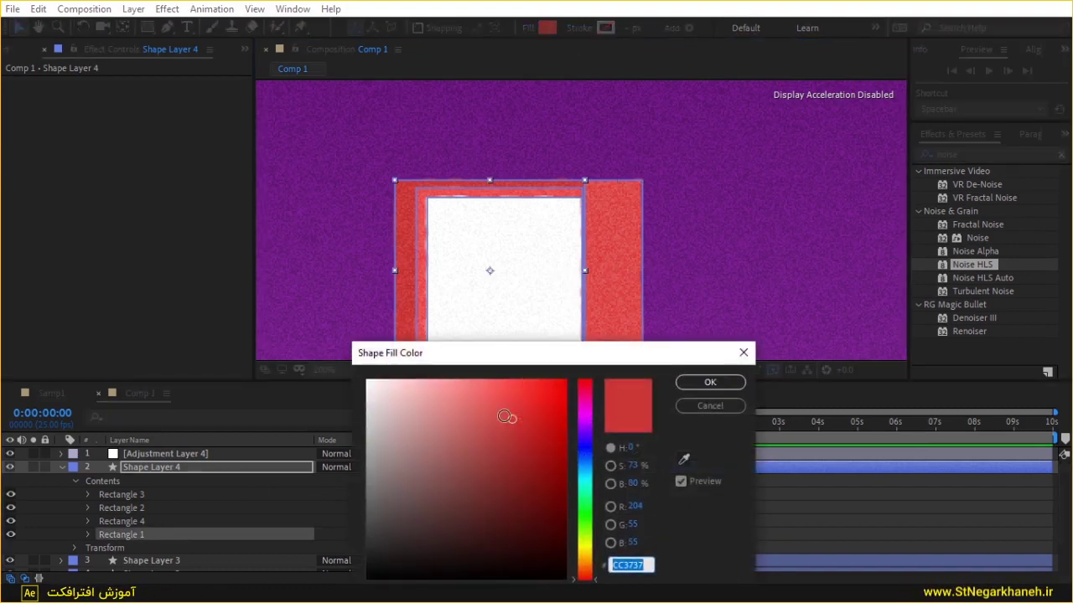
key("Return")
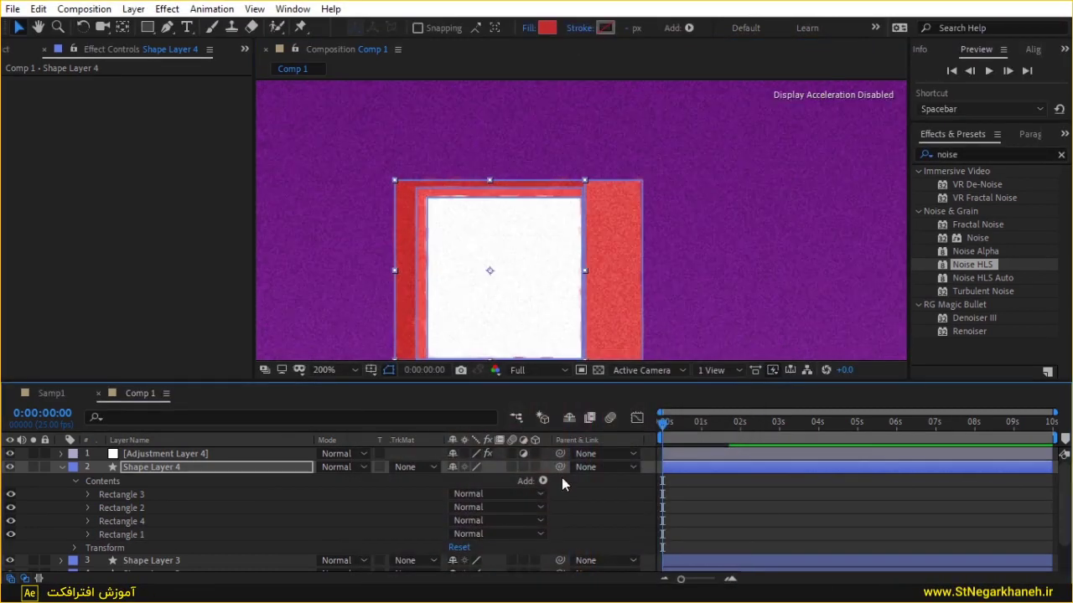
key("comma")
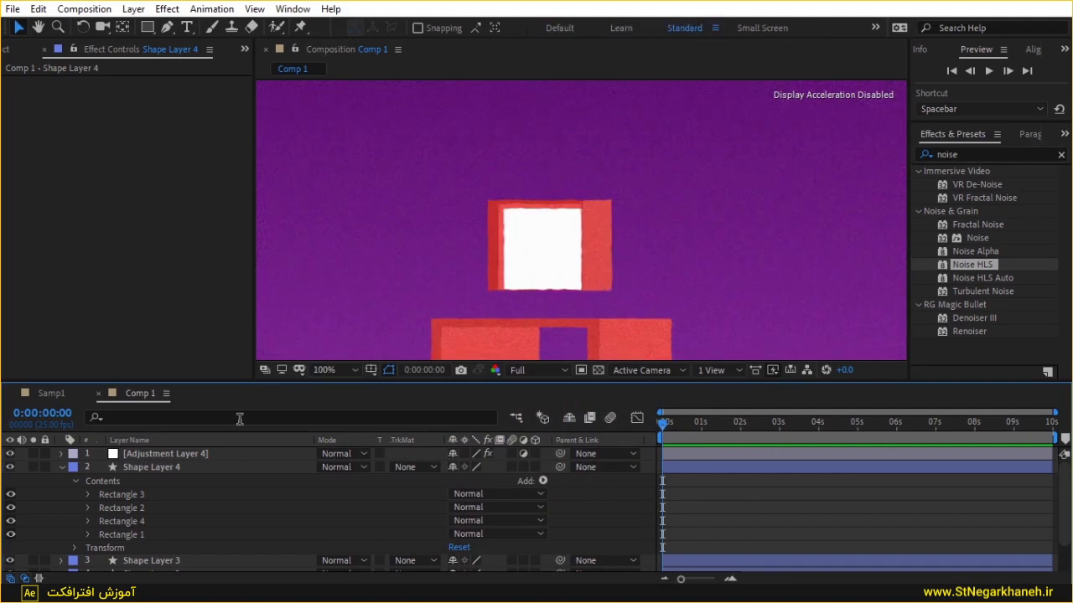
Duplicate Rectangle 4 as Rectangle 5, then move it right and widen it beyond the monitor frame
left_click(144, 469)
left_click(150, 534)
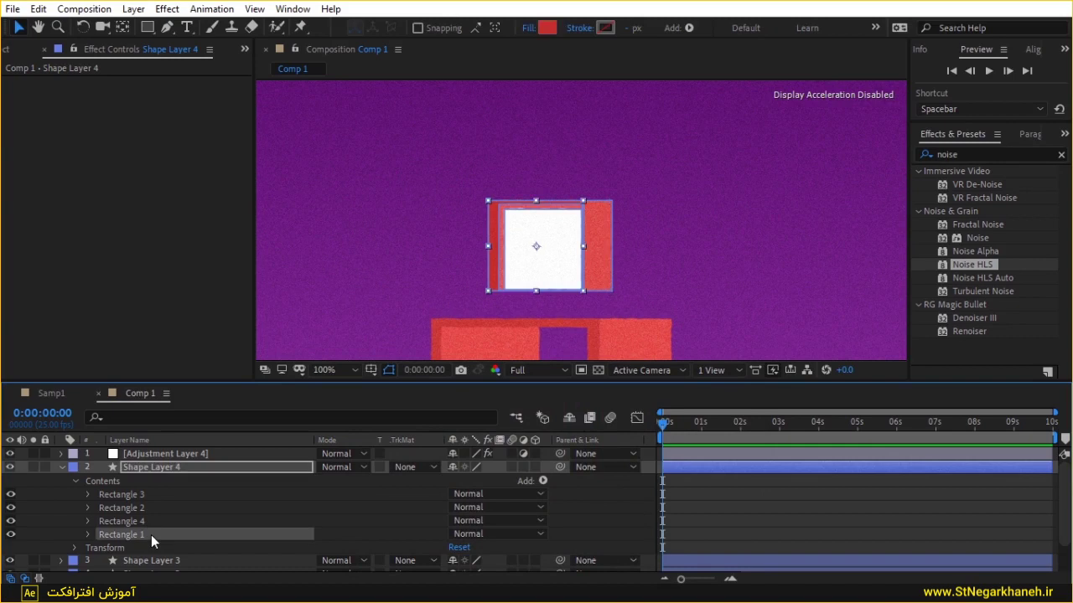
left_click(147, 494)
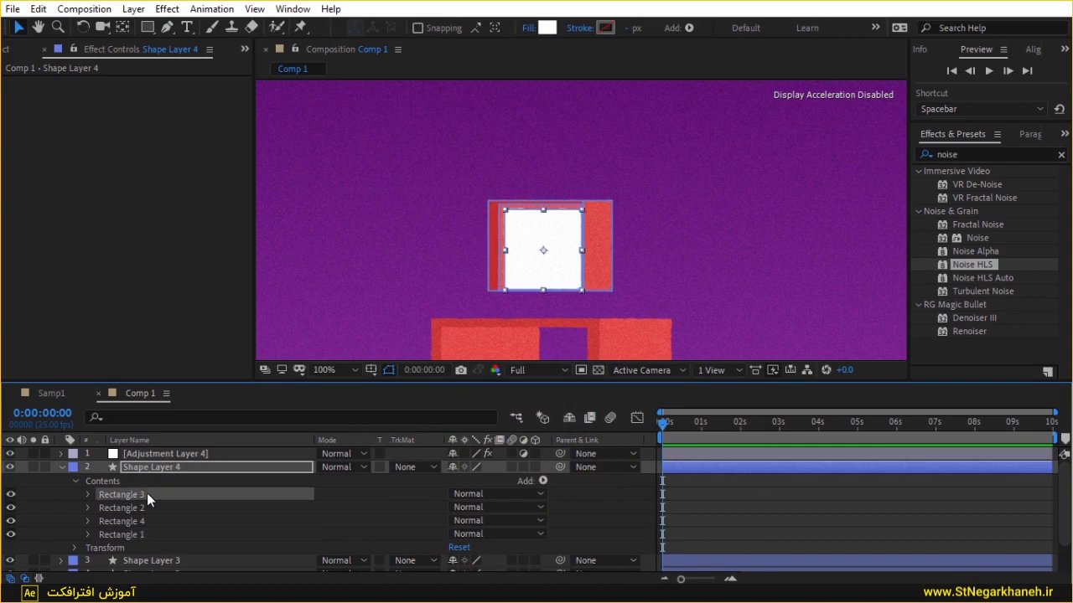
left_click(151, 524)
key("ctrl+d")
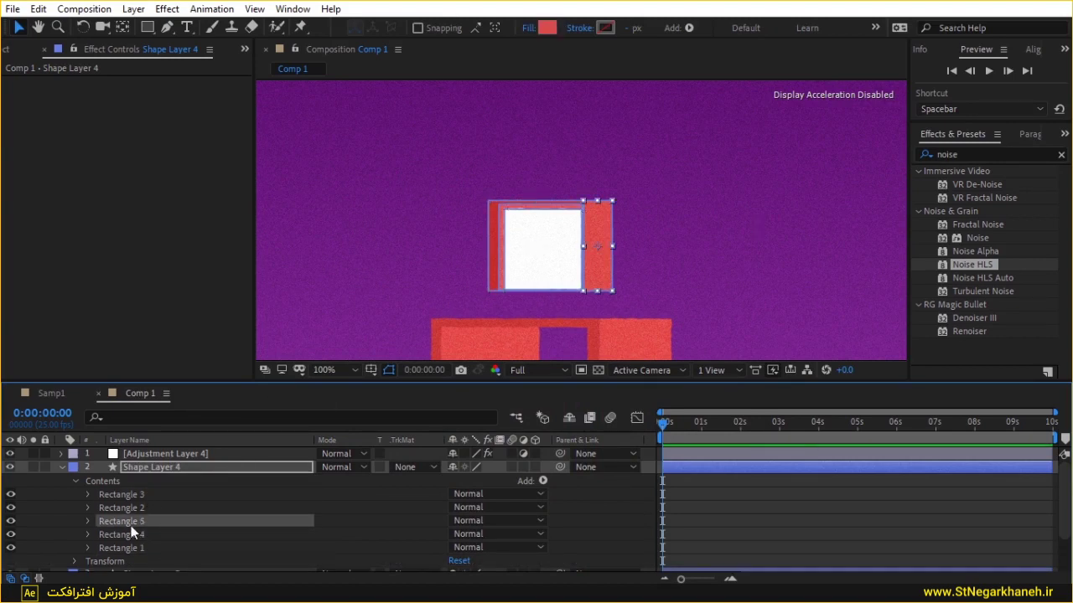
key("Right")
key("Right")
key("Right")
key("Right")
key("Right")
key("Right")
key("Right")
left_click_drag(634, 243, 645, 250)
key("Right")
key("Right")
key("Right")
key("Right")
key("Right")
key("Right")
key("Right")
key("Right")
key("Right")
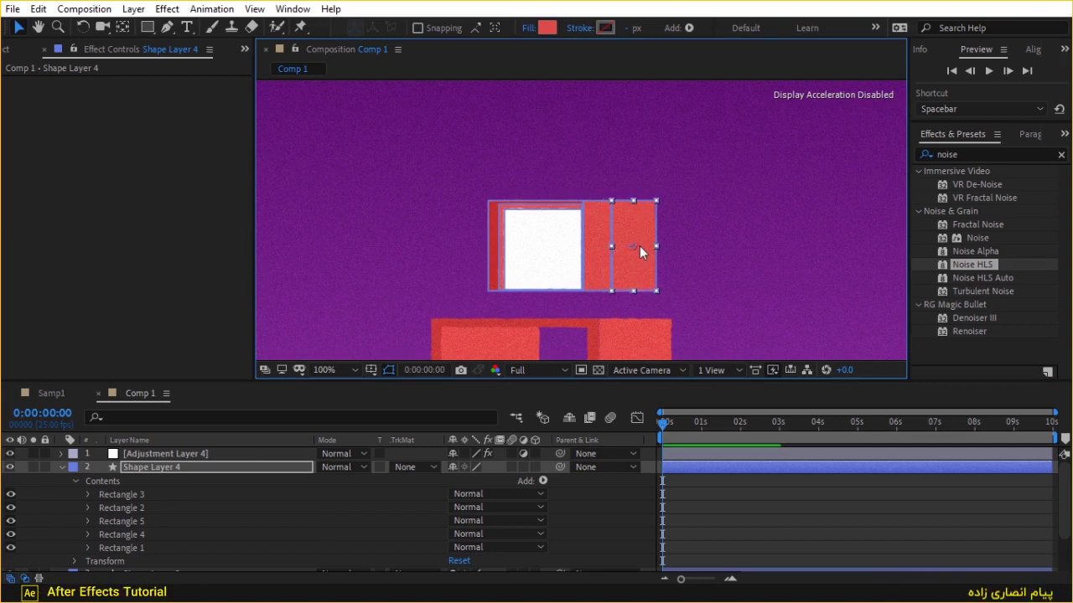
key("Right")
key("Right")
key("Right")
Zoom in to nudge the new panel one pixel left and try a lighter red fill, then cancel
key("period")
scroll(639, 243, "down", 1)
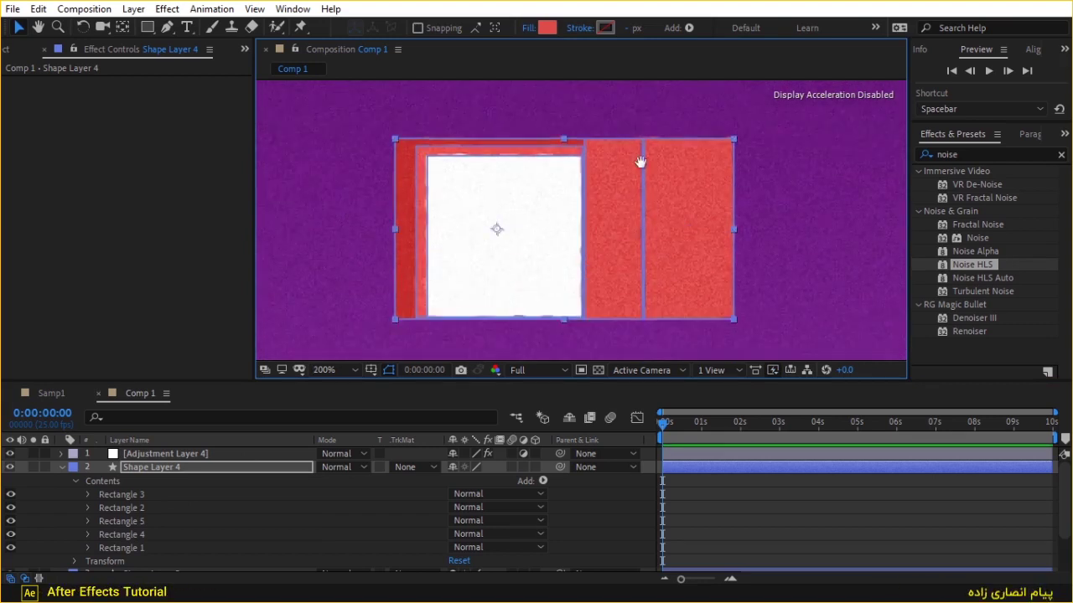
key("period")
key("Left")
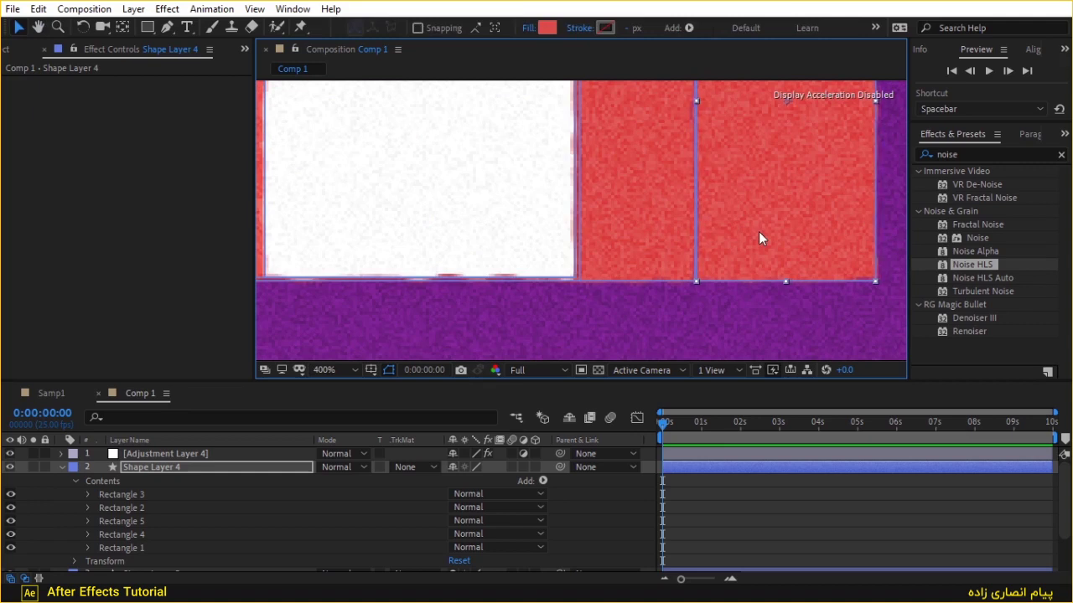
left_click(542, 28)
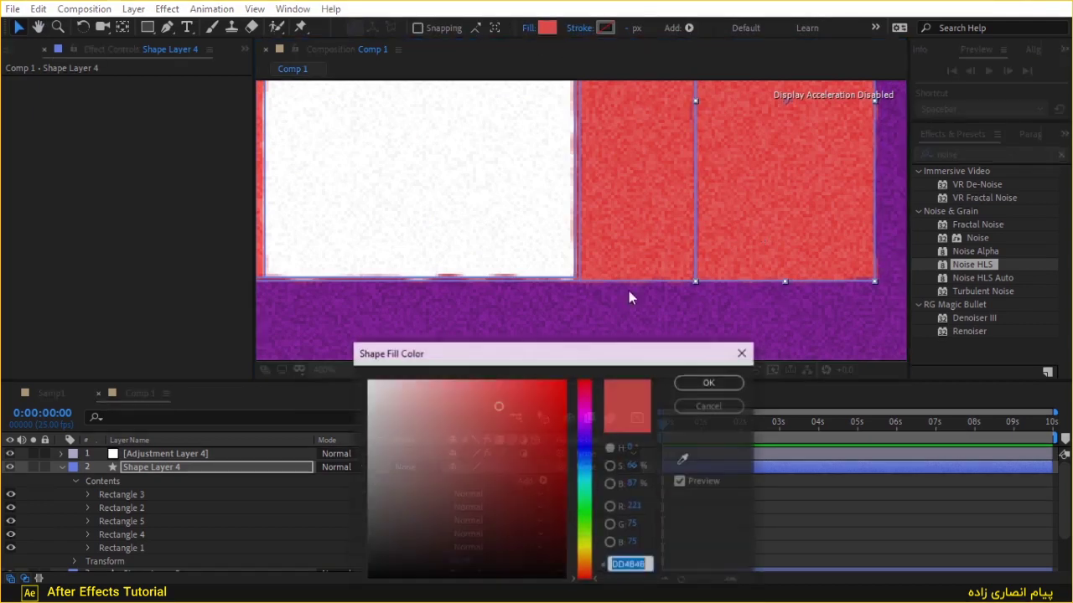
left_click(495, 406)
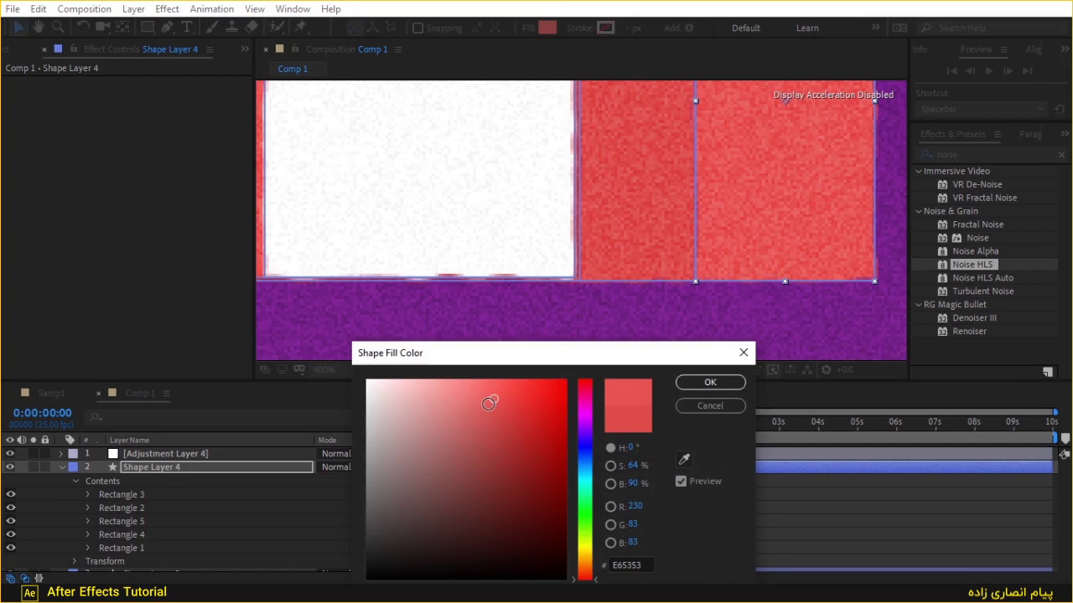
left_click(708, 405)
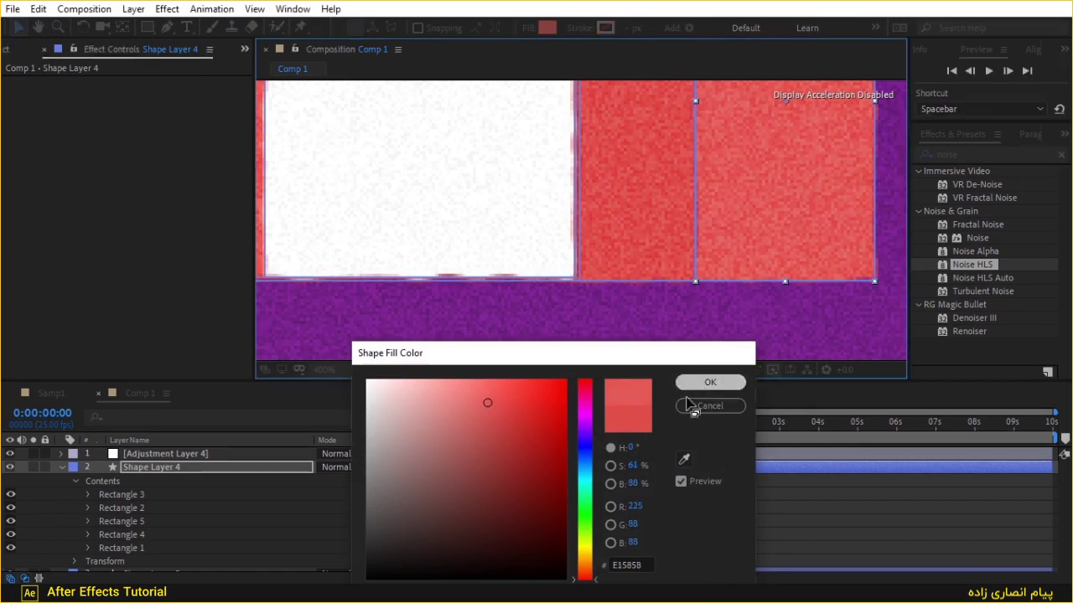
key("comma")
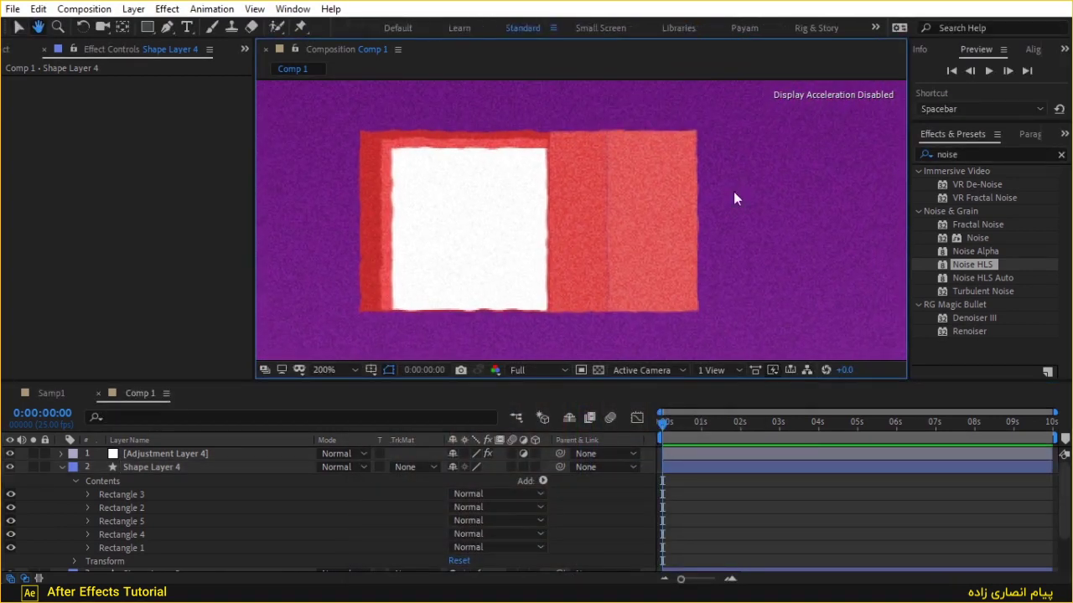
Convert Rectangle 5's Rectangle Path 1 into an editable Bezier path
left_click(140, 495)
left_click(143, 507)
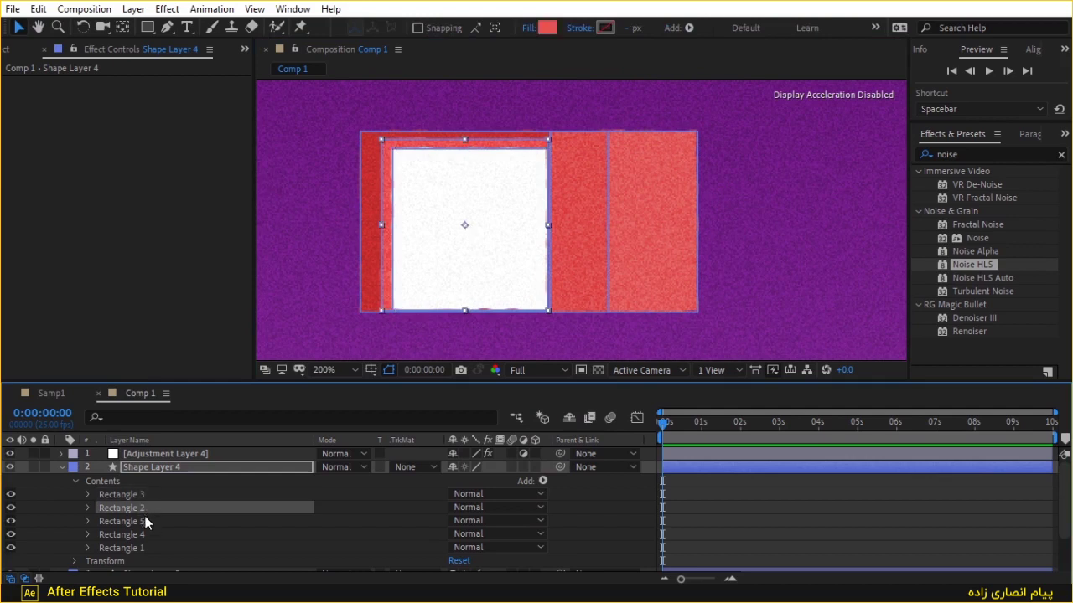
left_click(149, 521)
left_click(87, 521)
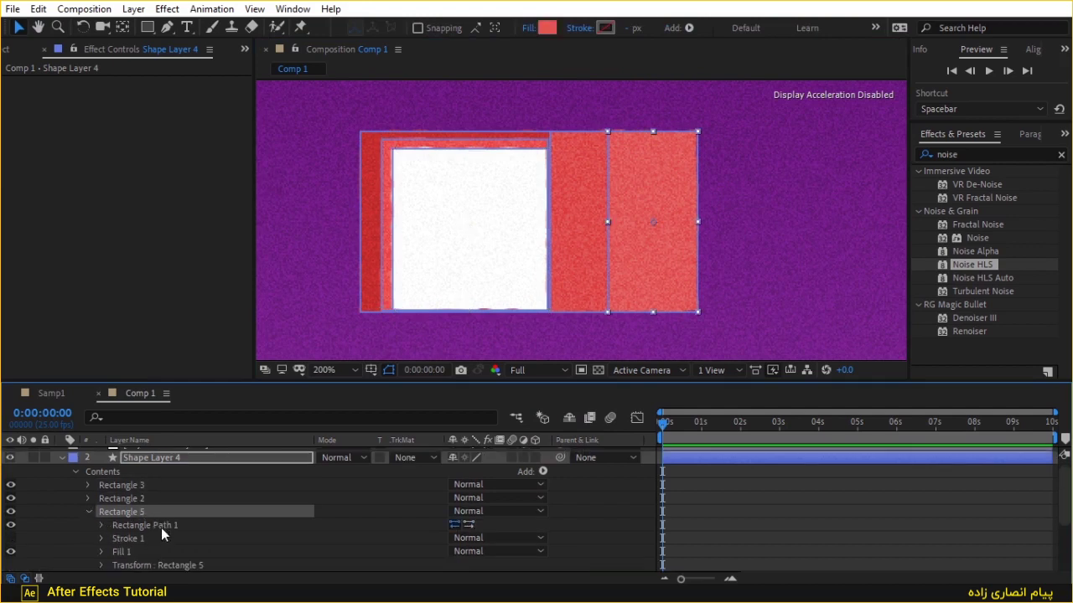
right_click(150, 523)
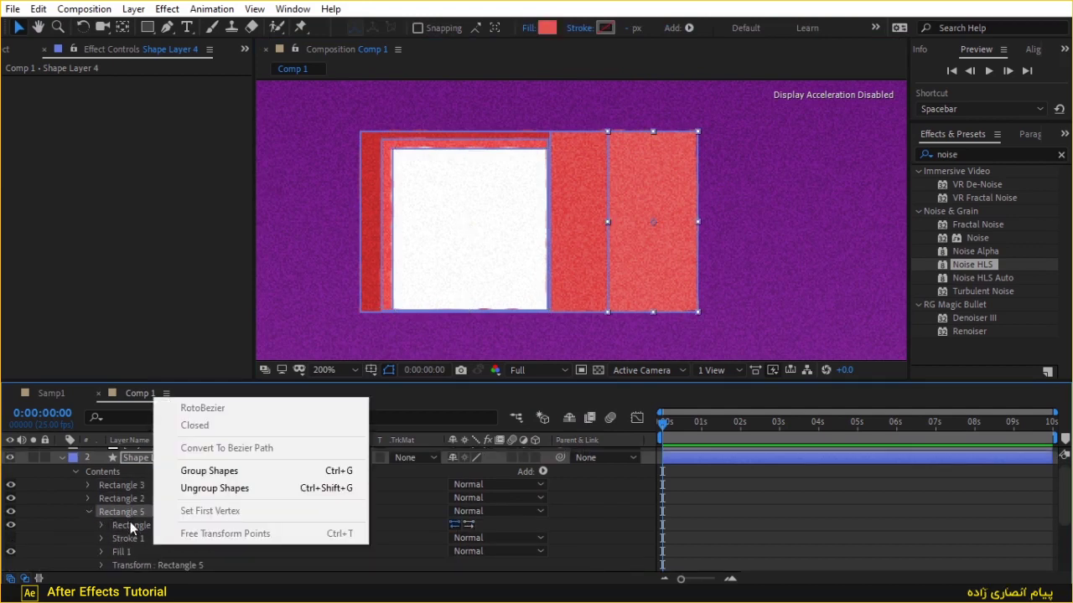
right_click(130, 522)
right_click(132, 524)
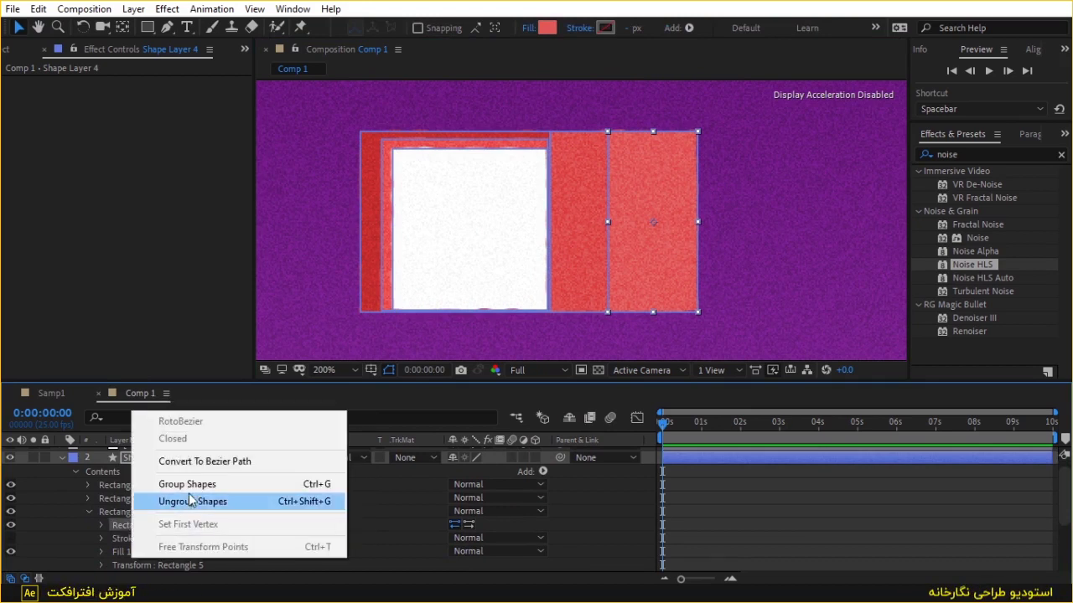
left_click(533, 3)
right_click(185, 526)
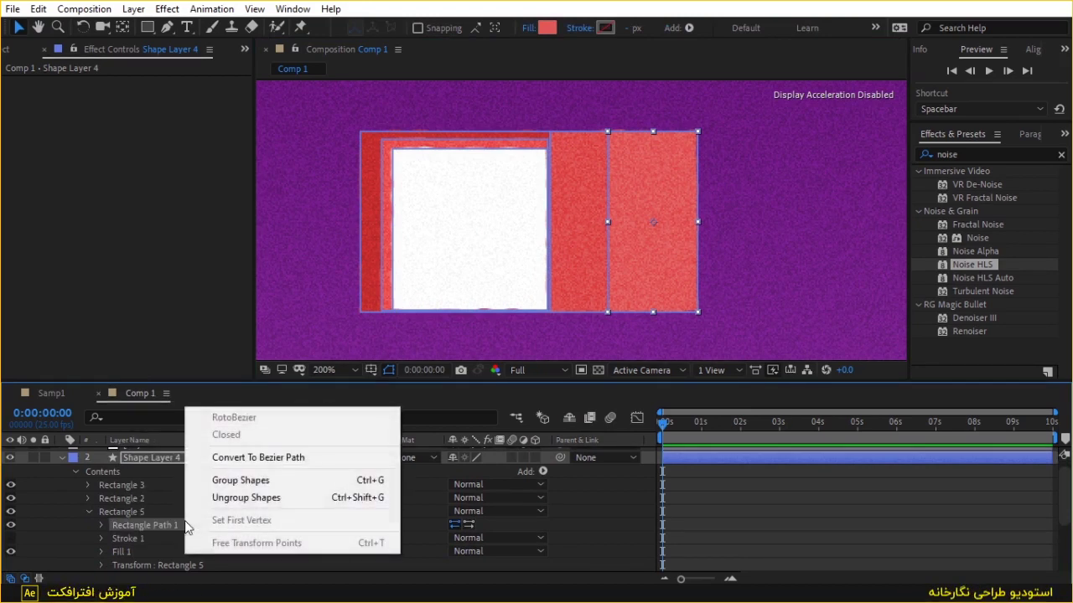
left_click(283, 459)
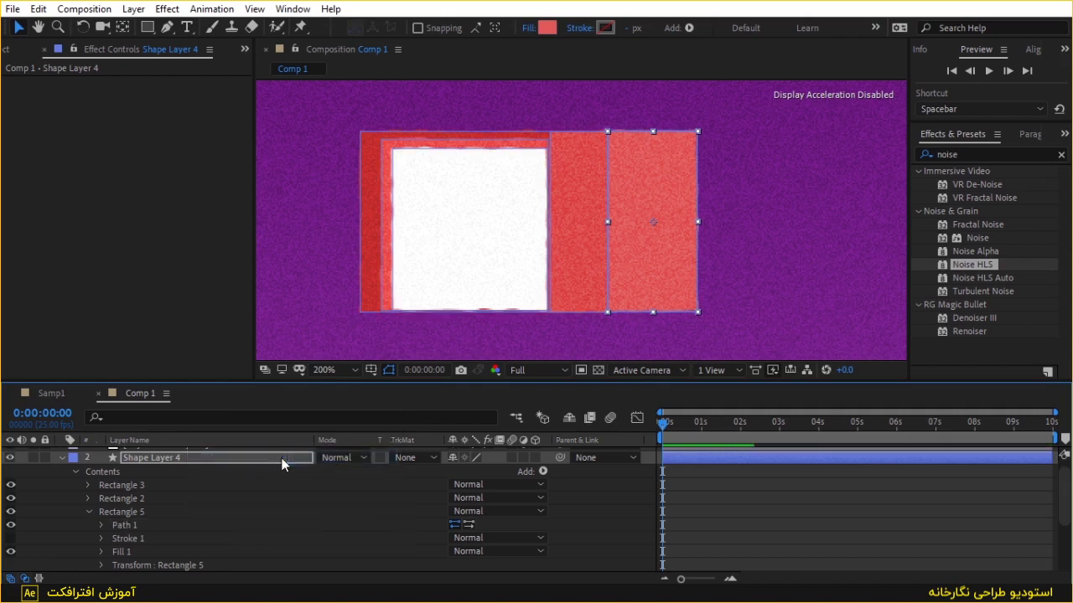
left_click(145, 527)
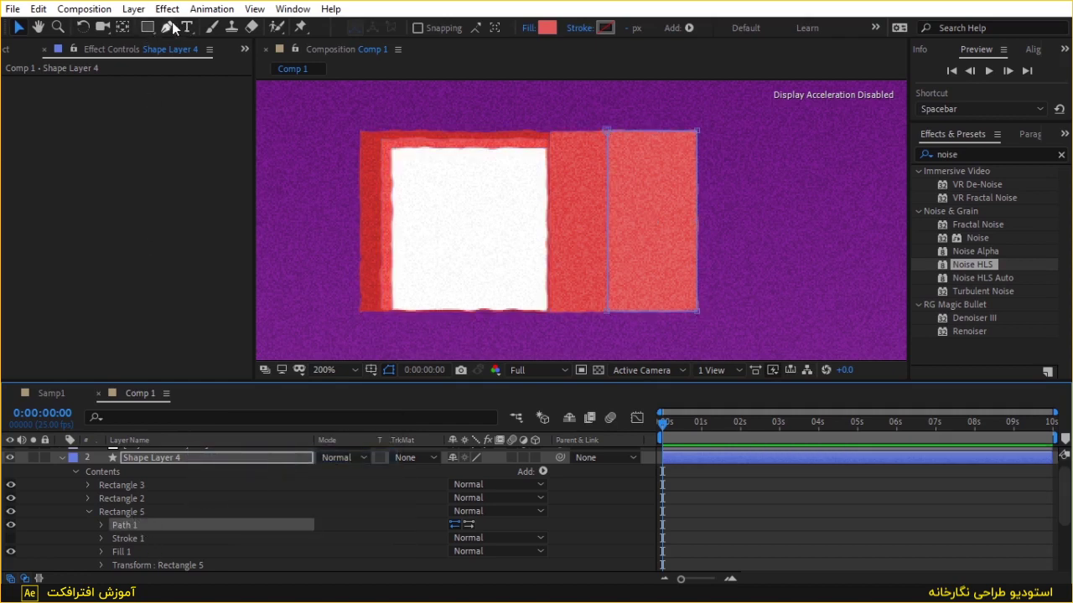
Drag the panel's corner points with the G tool so it tapers into a narrow perspective side
key("g")
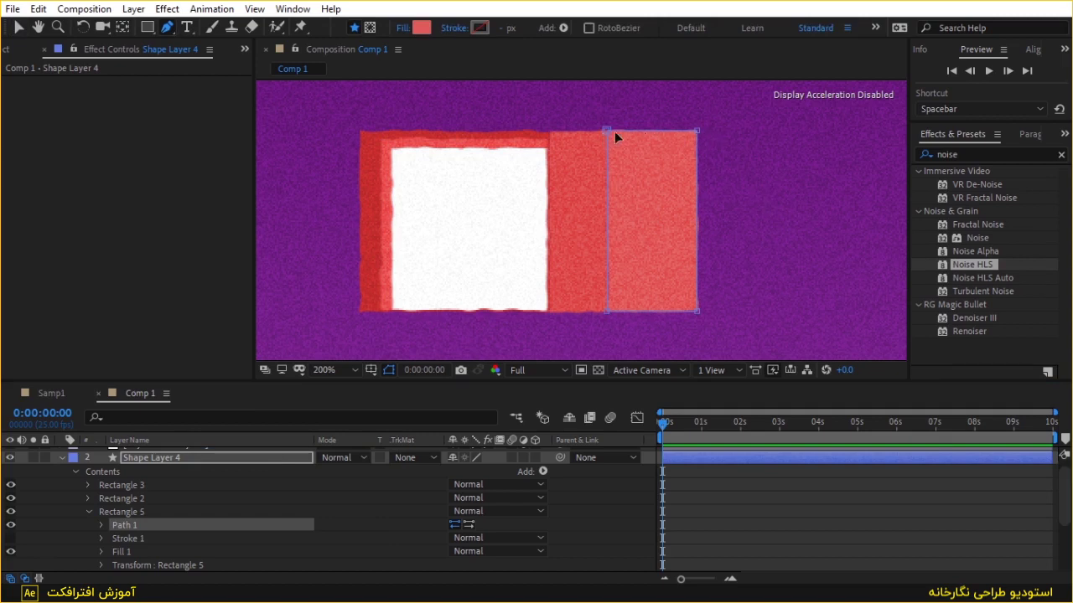
left_click_drag(713, 118, 605, 144)
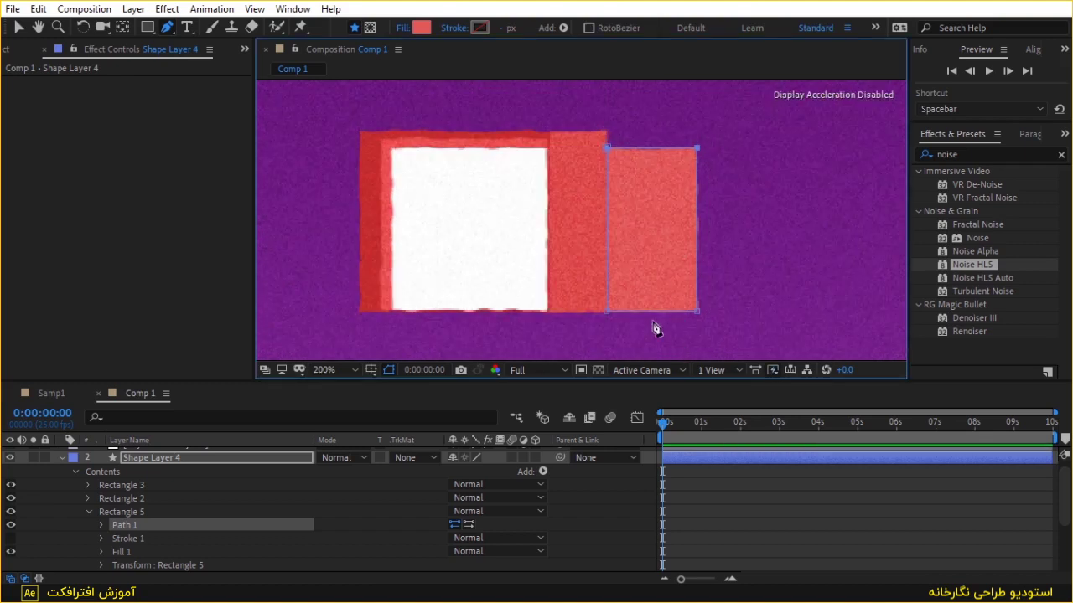
left_click_drag(607, 307, 608, 292)
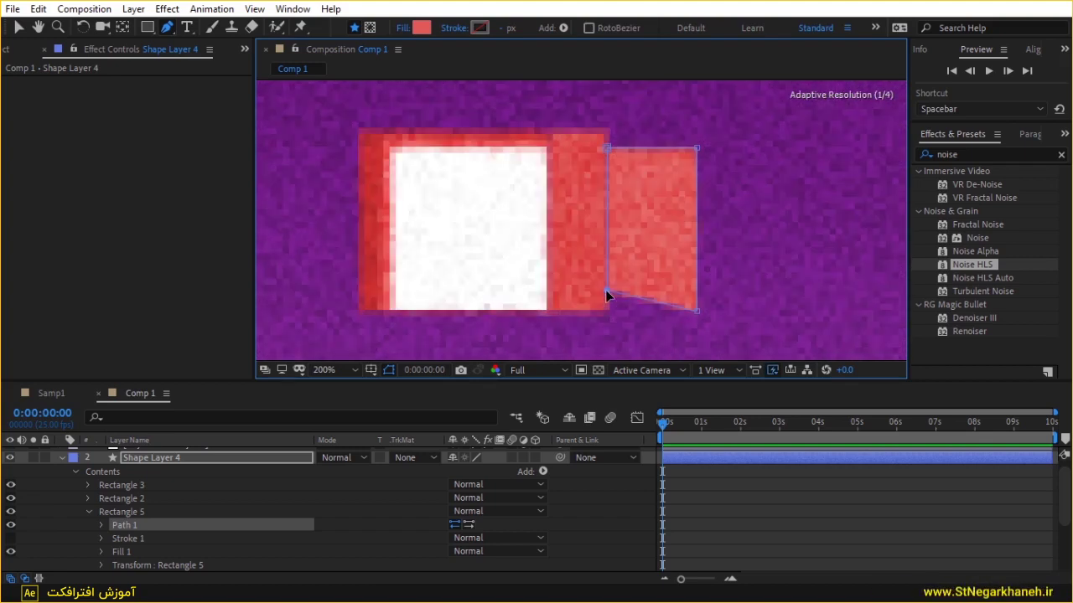
left_click_drag(694, 308, 696, 258)
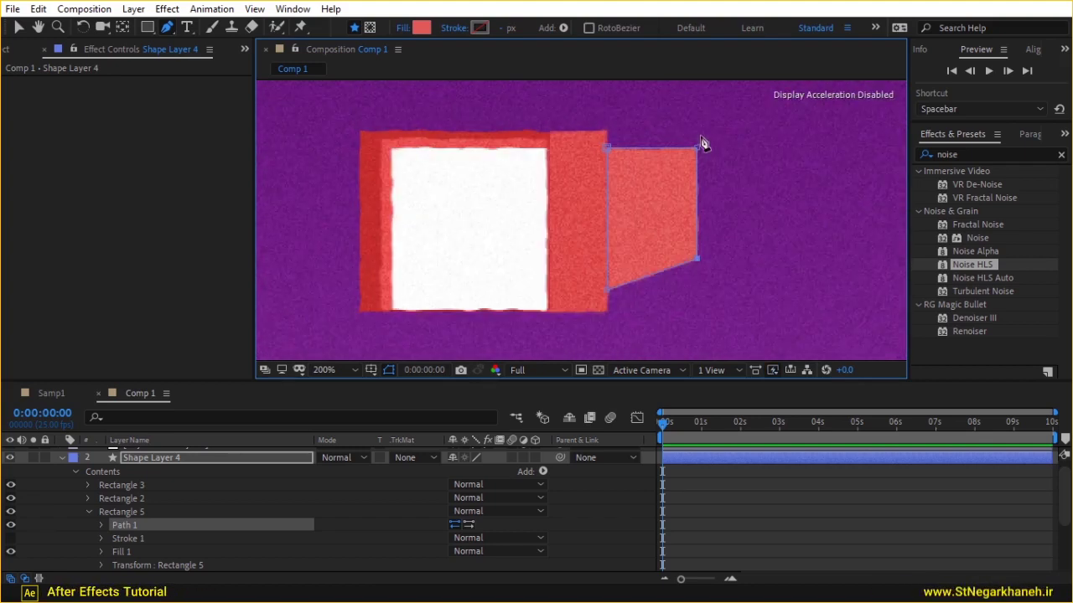
left_click_drag(696, 149, 698, 172)
left_click_drag(698, 260, 696, 276)
scroll(627, 306, "down", 4)
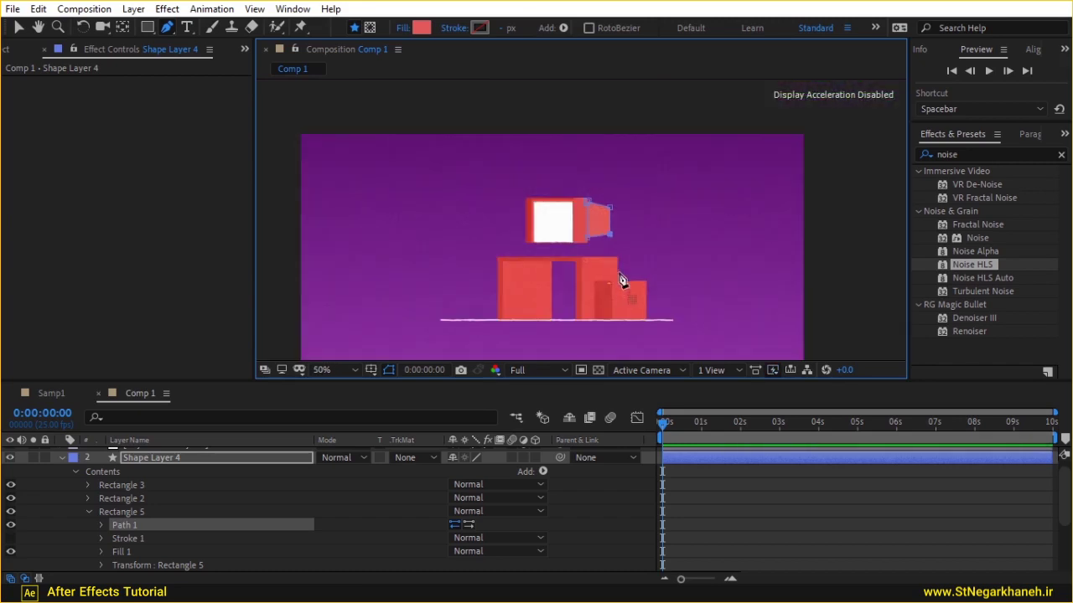
scroll(629, 285, "up", 2)
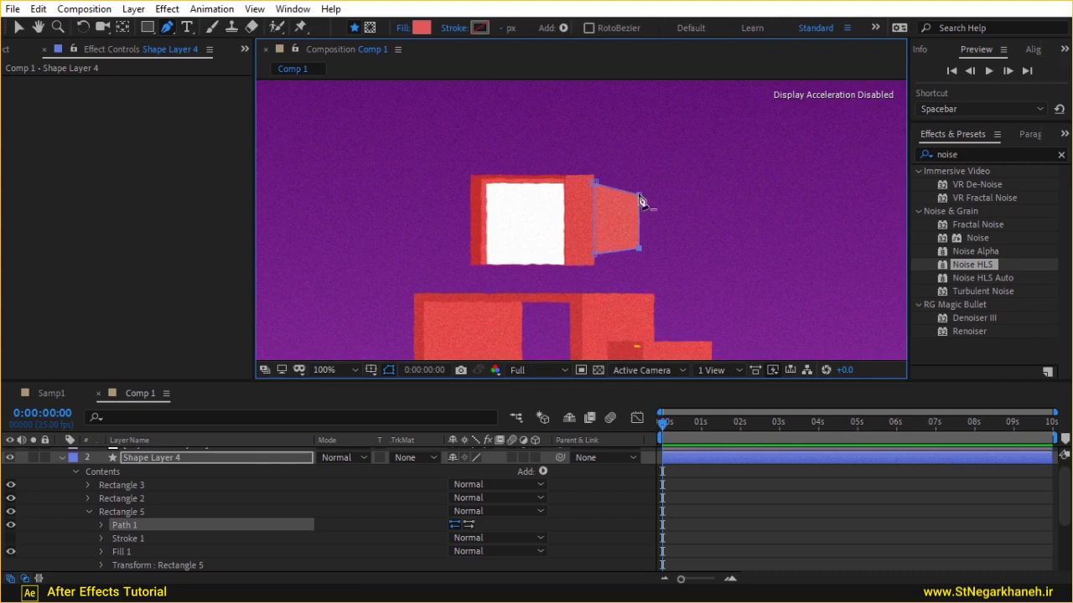
key("ctrl+z")
left_click_drag(641, 198, 626, 196)
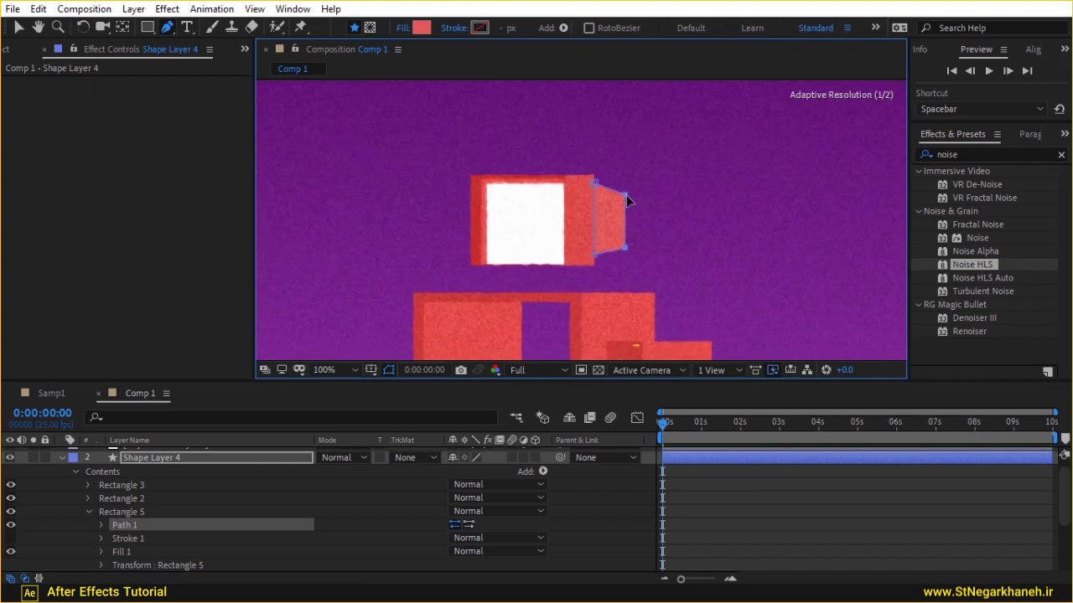
left_click_drag(599, 267, 593, 266)
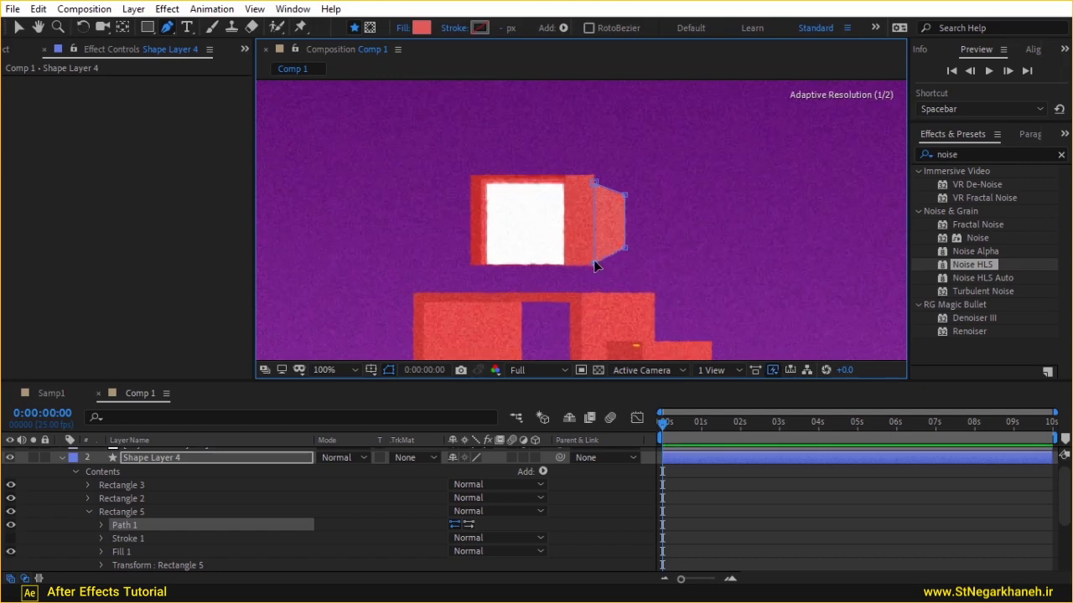
Deselect to preview the tapered side panel and switch to the Samp1 composition
left_click(613, 498)
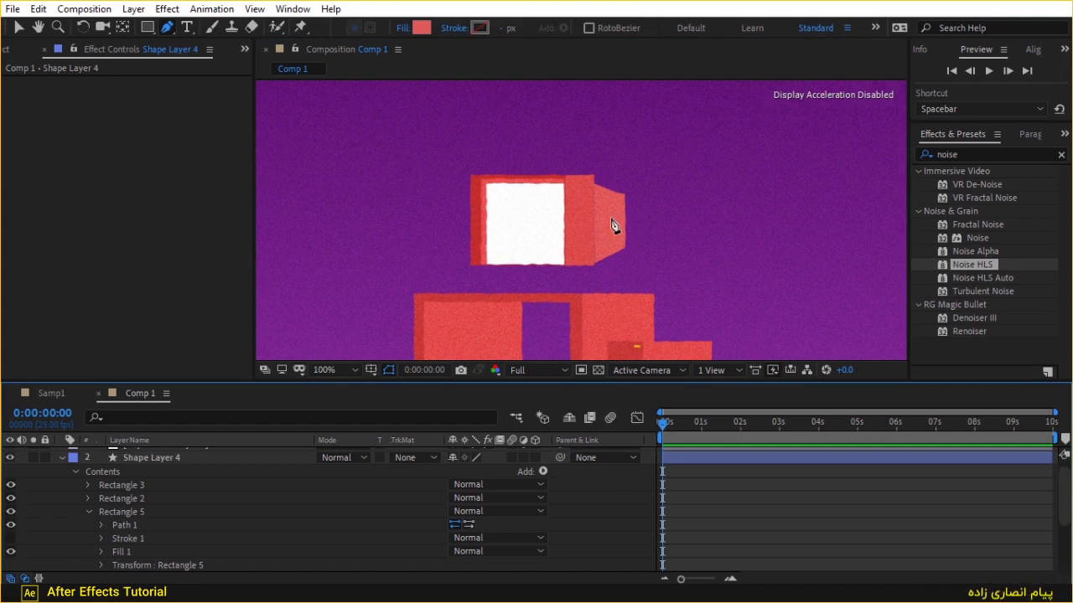
scroll(612, 225, "up", 2)
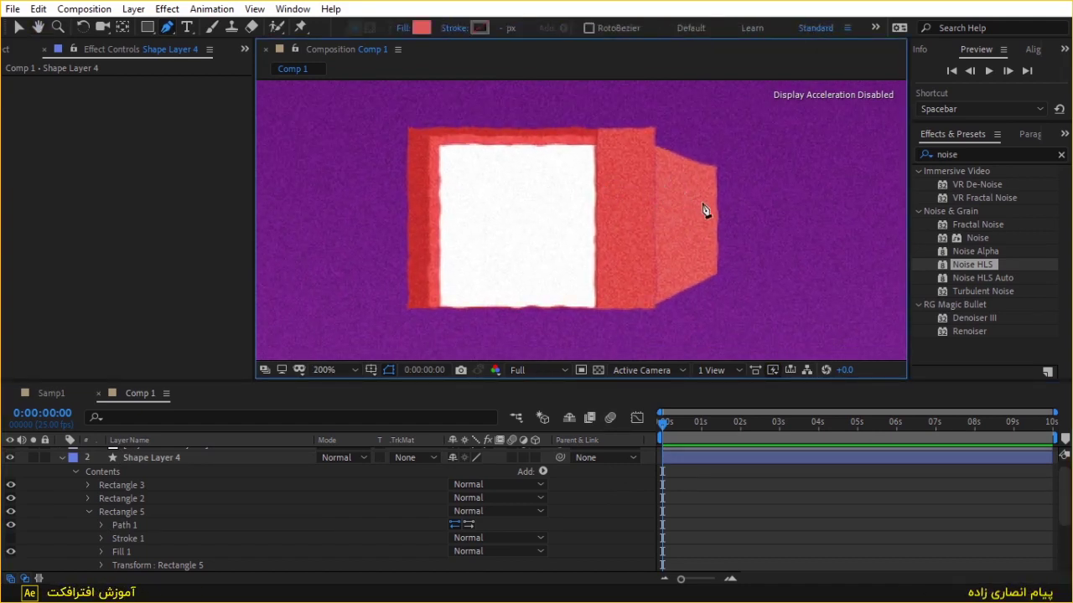
left_click(52, 393)
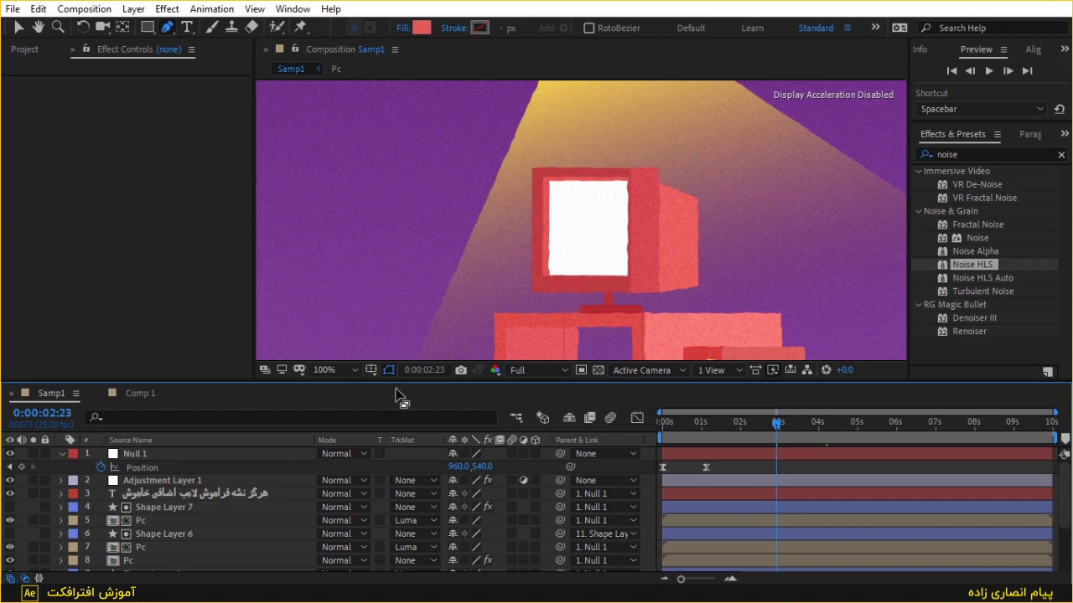
Switch to Comp 1 and frame the monitor shapes at 200% zoom
left_click(137, 393)
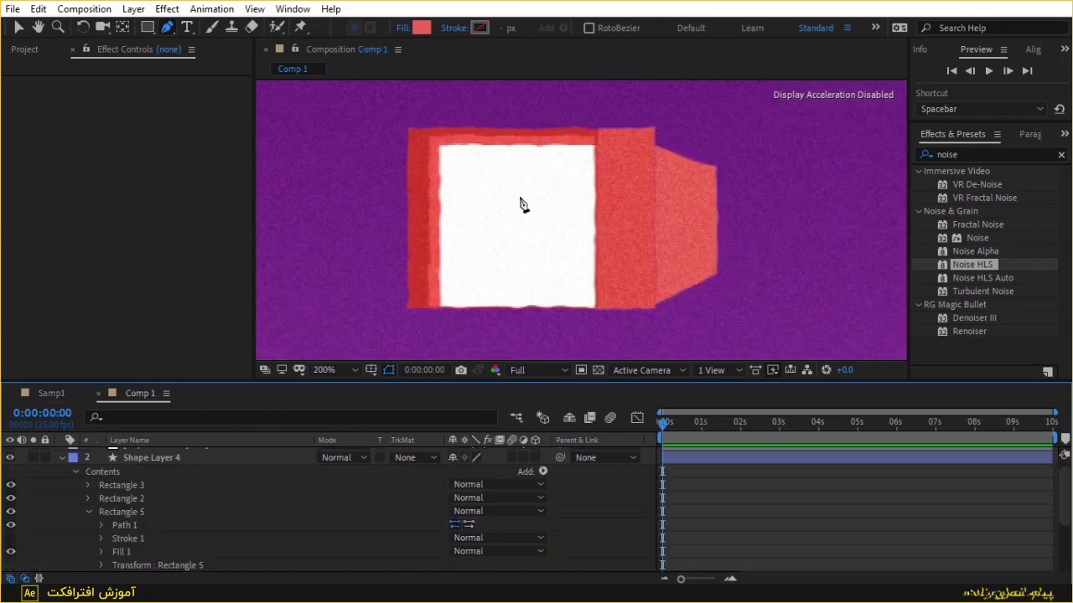
key("comma")
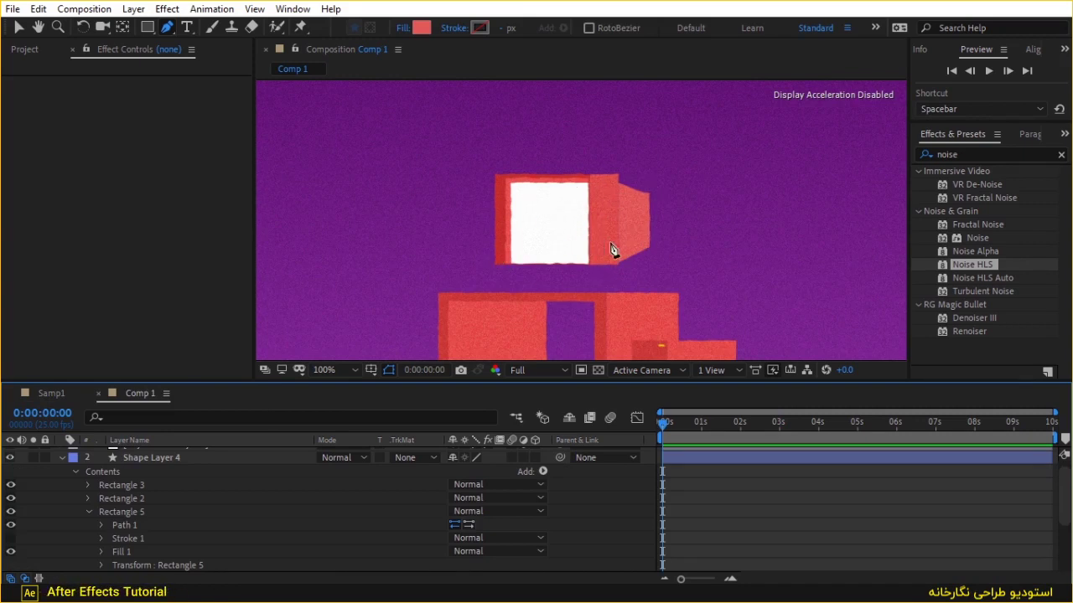
key("period")
left_click_drag(636, 249, 632, 223)
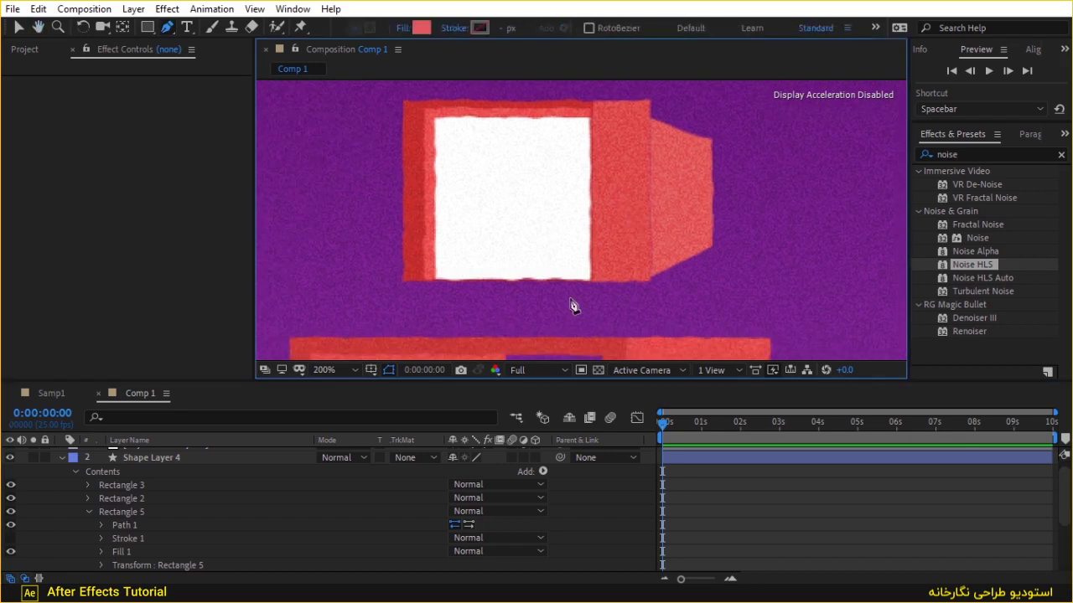
Glance at Samp1, then select Rectangle 3 of Shape Layer 4 with the Selection tool
left_click(46, 393)
left_click(152, 398)
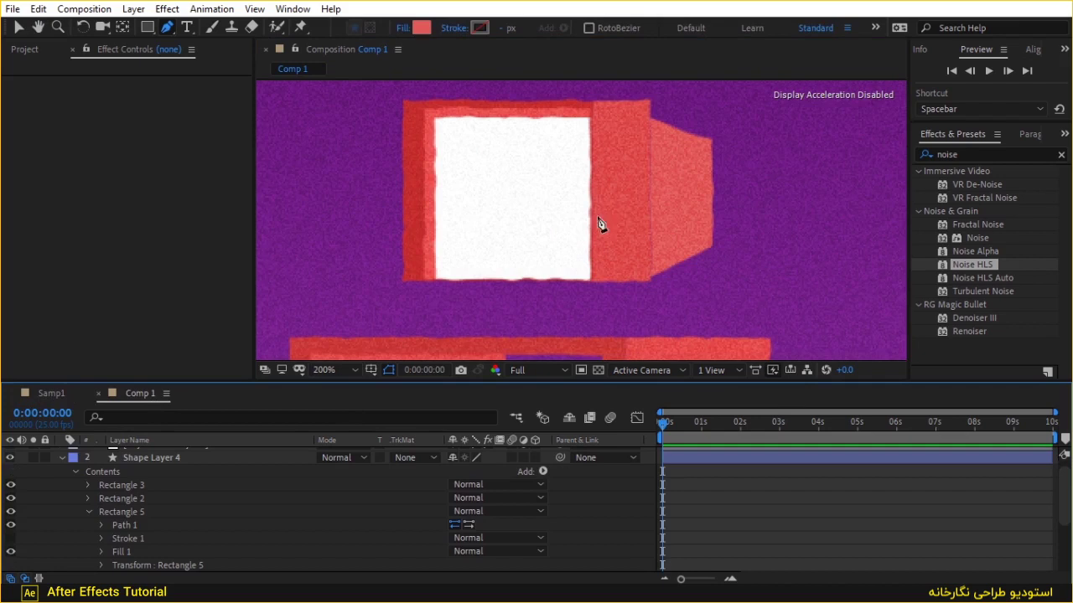
left_click(138, 499)
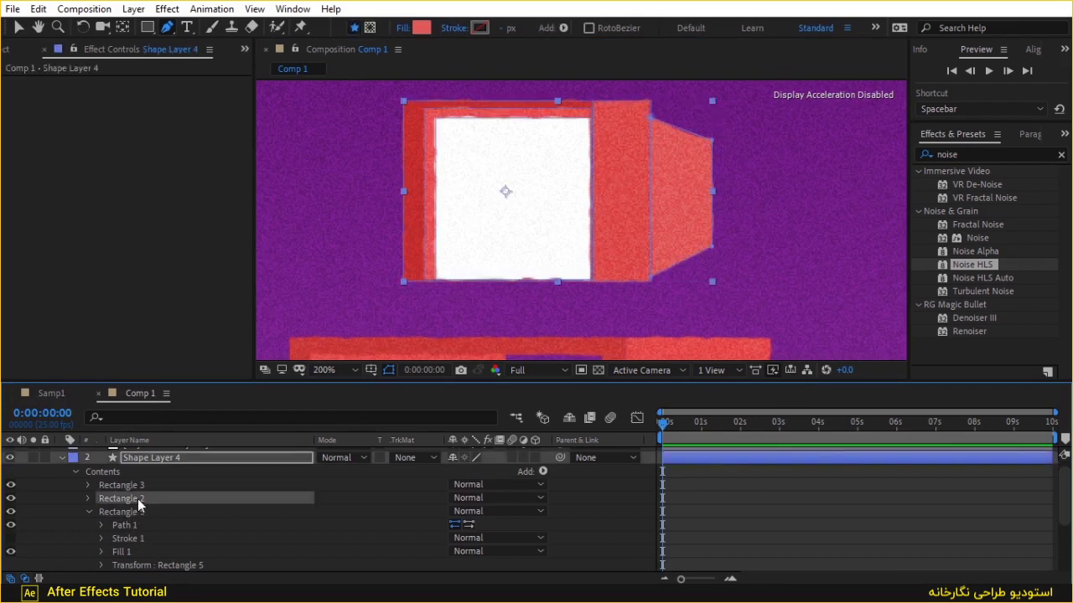
left_click(140, 488)
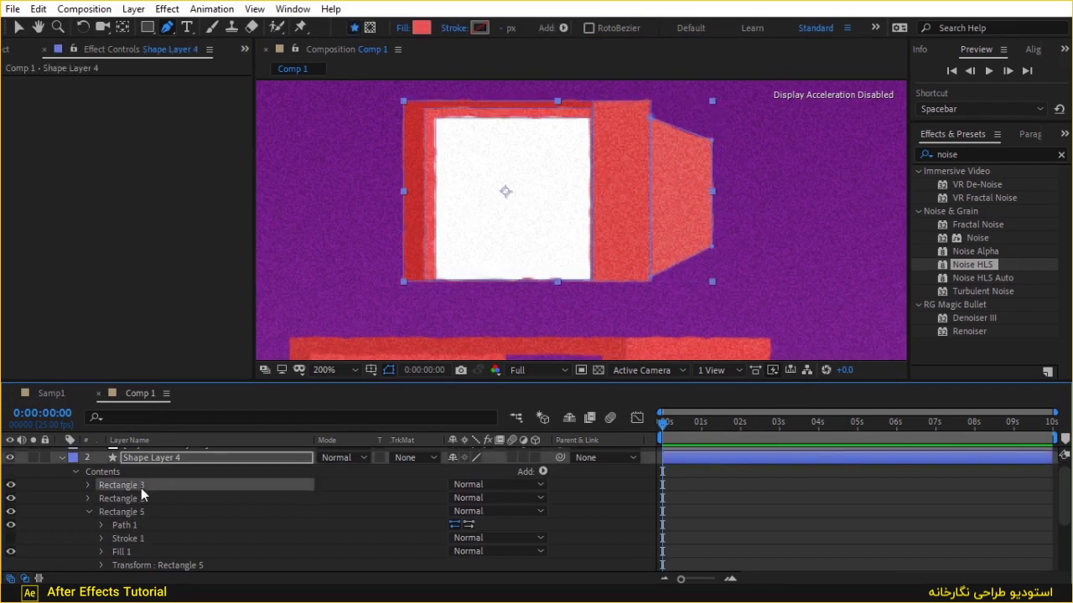
left_click(18, 27)
Narrow Rectangle 4's red side strip slightly and nudge it left twice
left_click(89, 511)
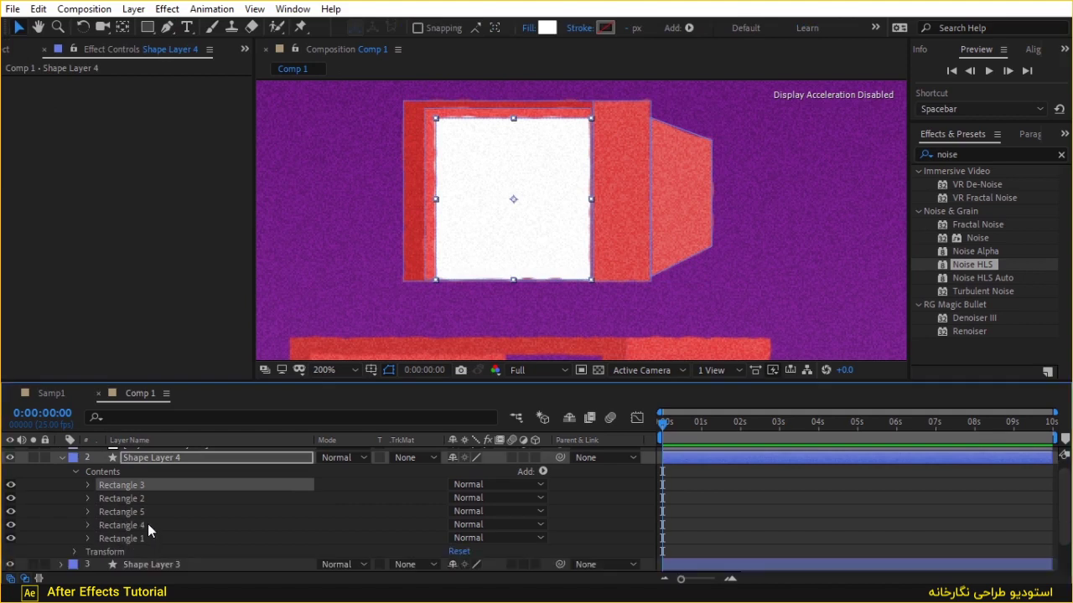
left_click(148, 525)
left_click_drag(648, 191, 645, 188)
key("Left")
key("Left")
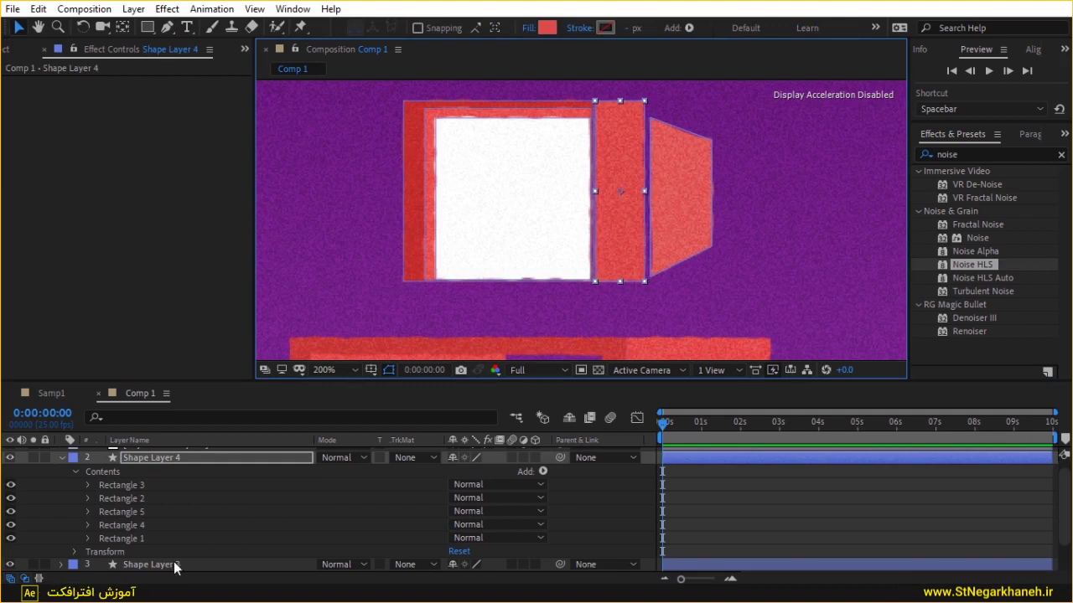
scroll(679, 269, "up", 1)
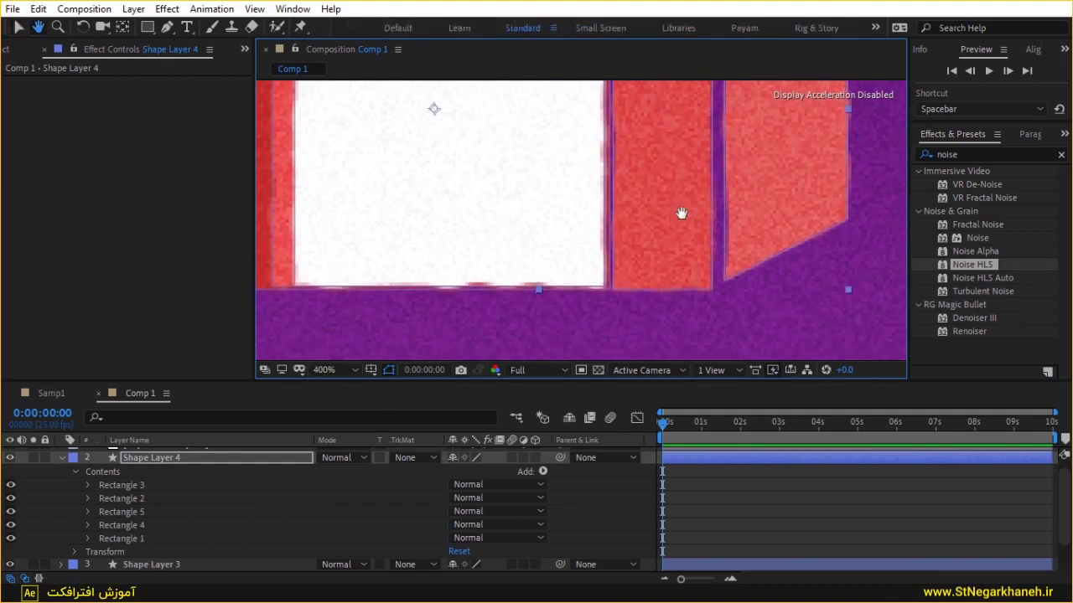
key("Left")
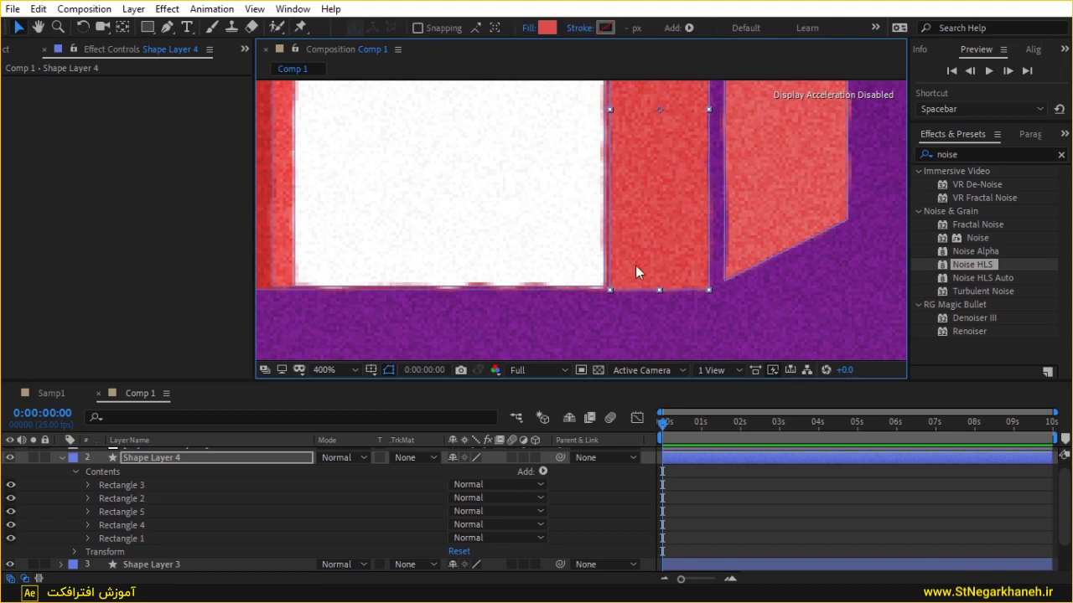
scroll(616, 193, "down", 1)
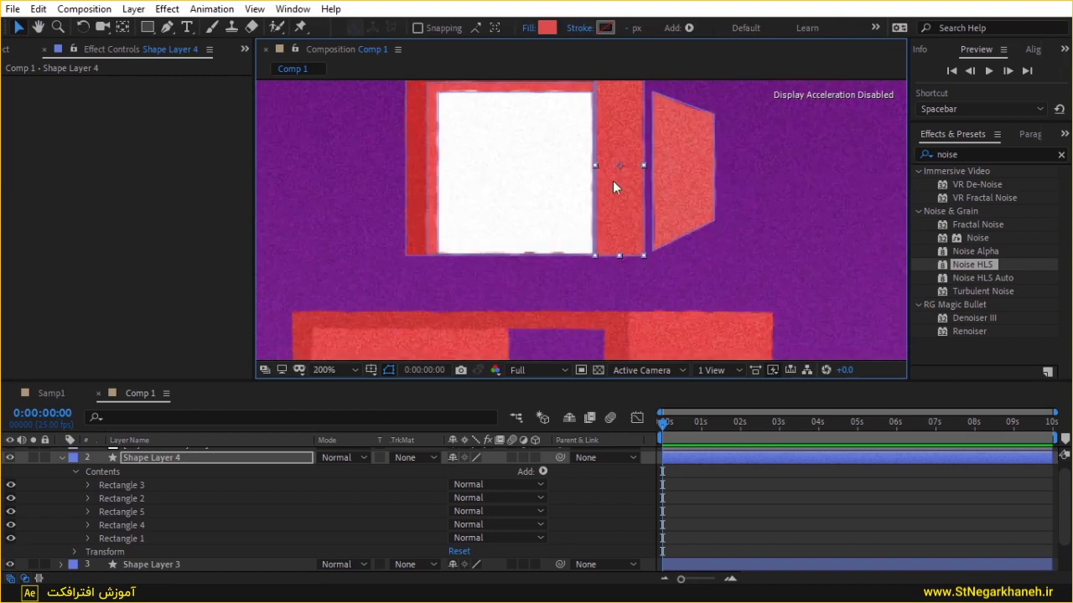
left_click_drag(612, 186, 606, 215)
left_click(64, 394)
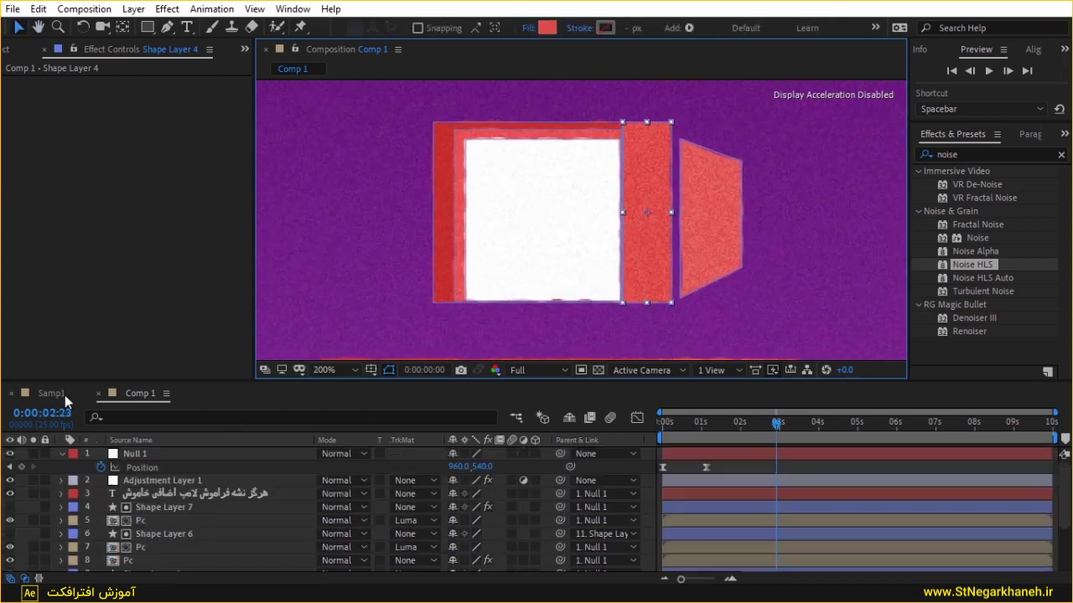
left_click(139, 394)
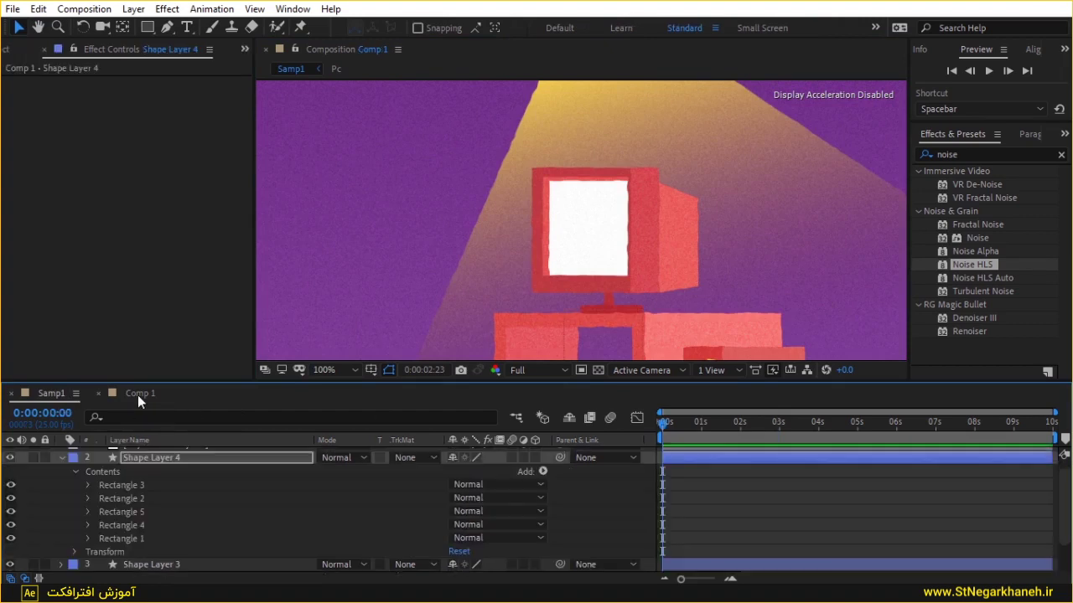
left_click(50, 393)
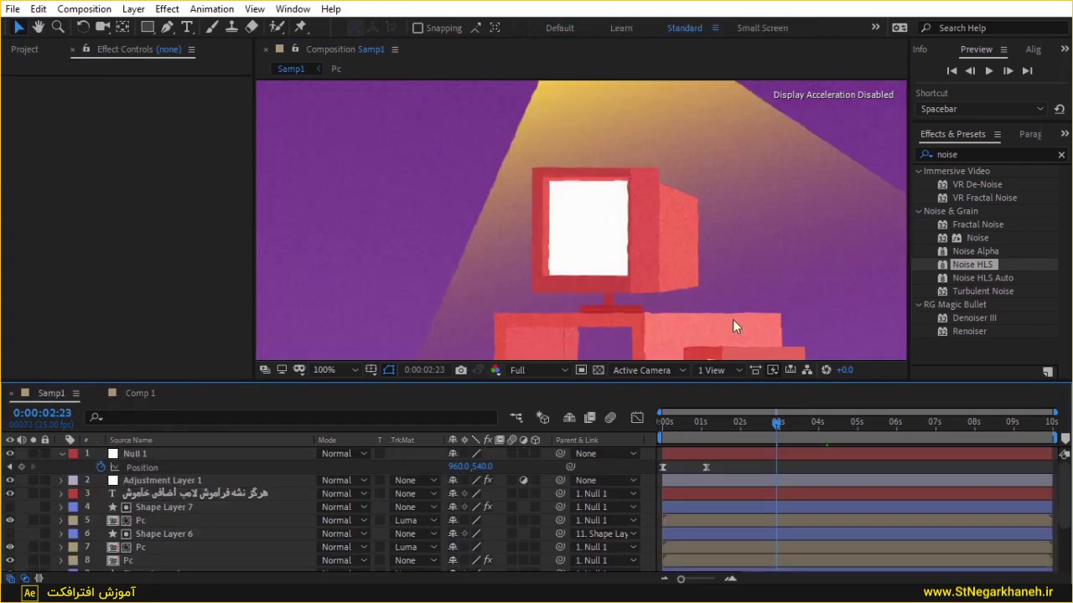
left_click(139, 393)
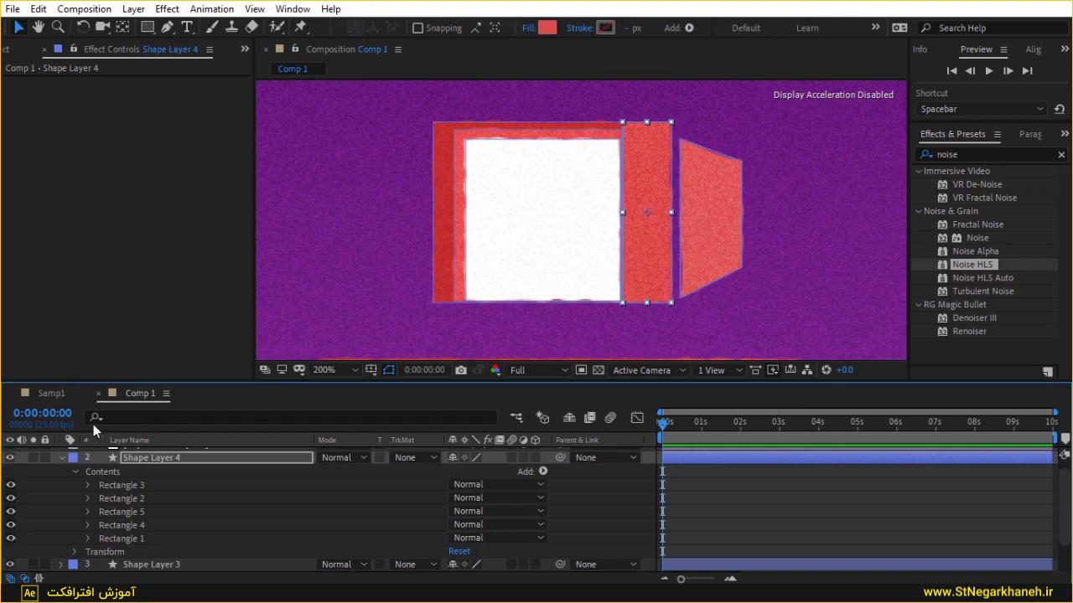
left_click(32, 394)
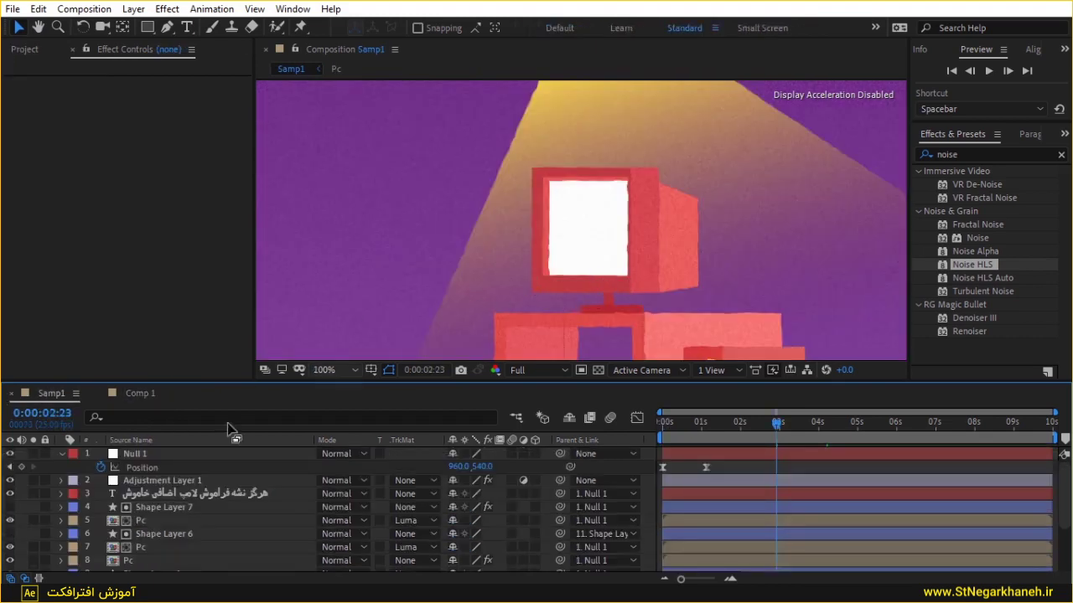
left_click(134, 393)
left_click(434, 300)
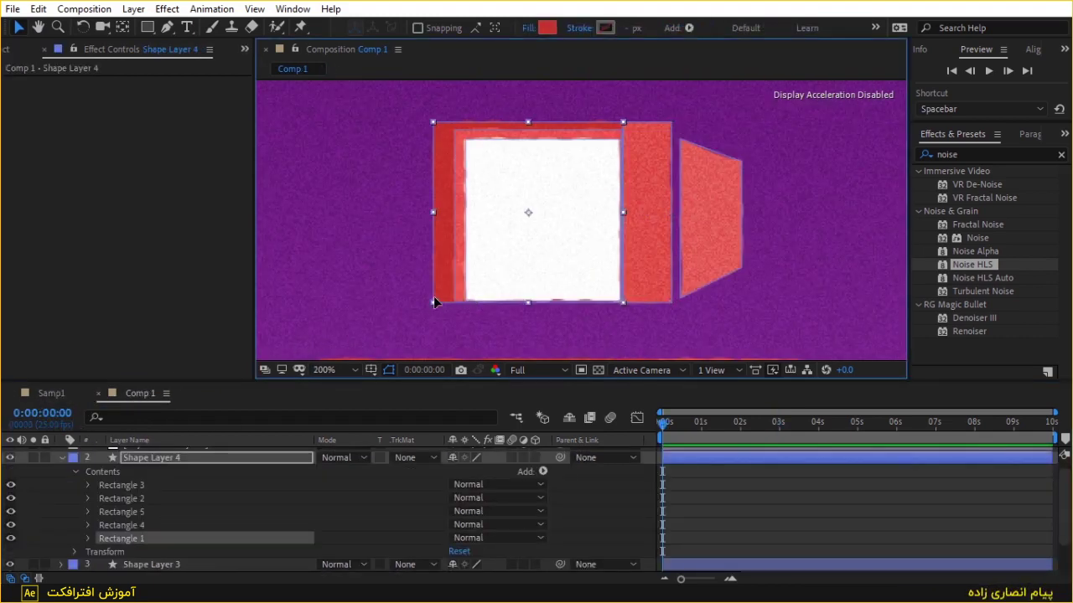
Stretch the red frame (Rectangle 1) and the side strip (Rectangle 4) taller and lower
left_click_drag(525, 305, 523, 315)
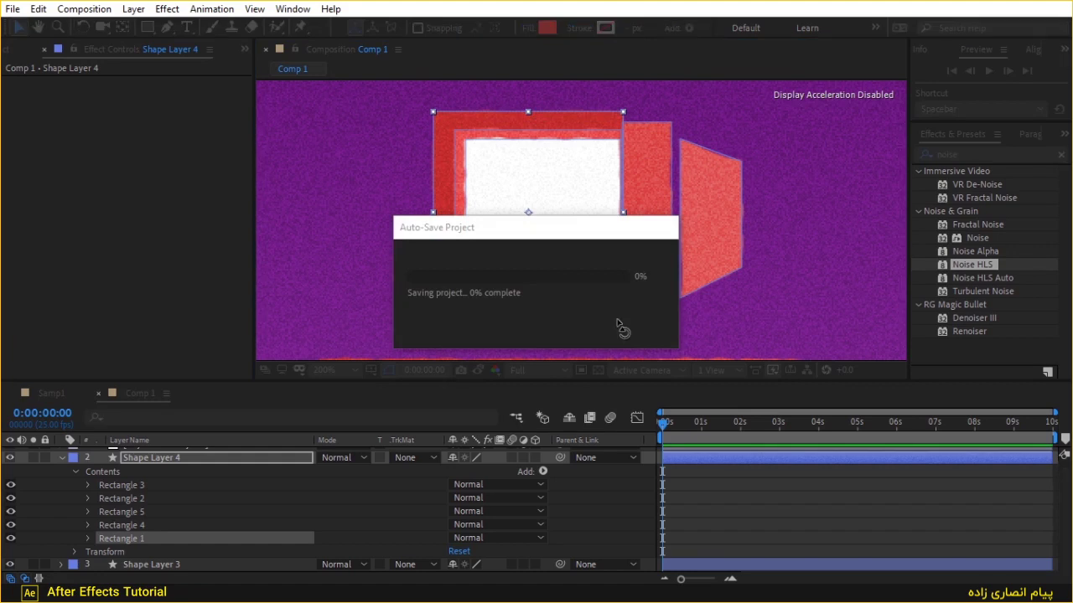
left_click_drag(615, 325, 619, 325)
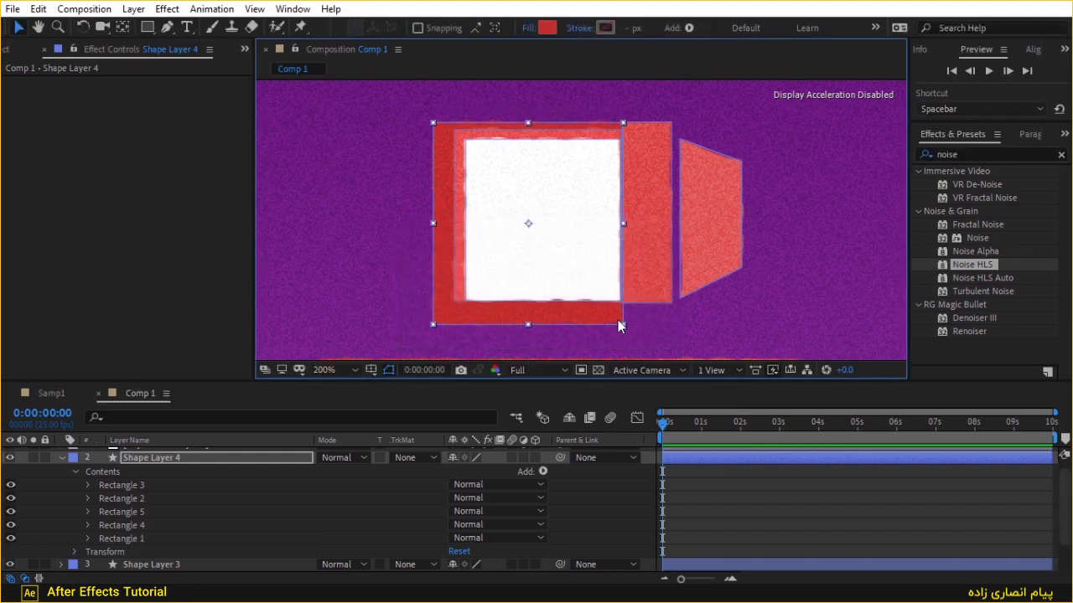
left_click(656, 282)
left_click_drag(647, 302, 651, 317)
key("Down")
key("Down")
key("Down")
key("Down")
key("Down")
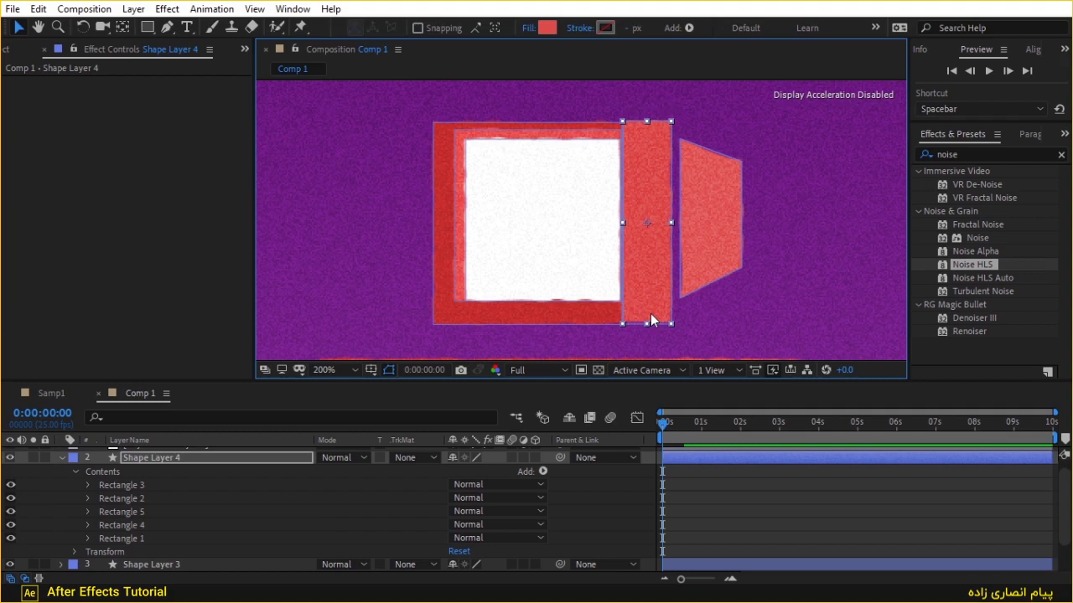
Check the adjustment layer's noise effects, then reselect Shape Layer 4
left_click(618, 510)
left_click(708, 244)
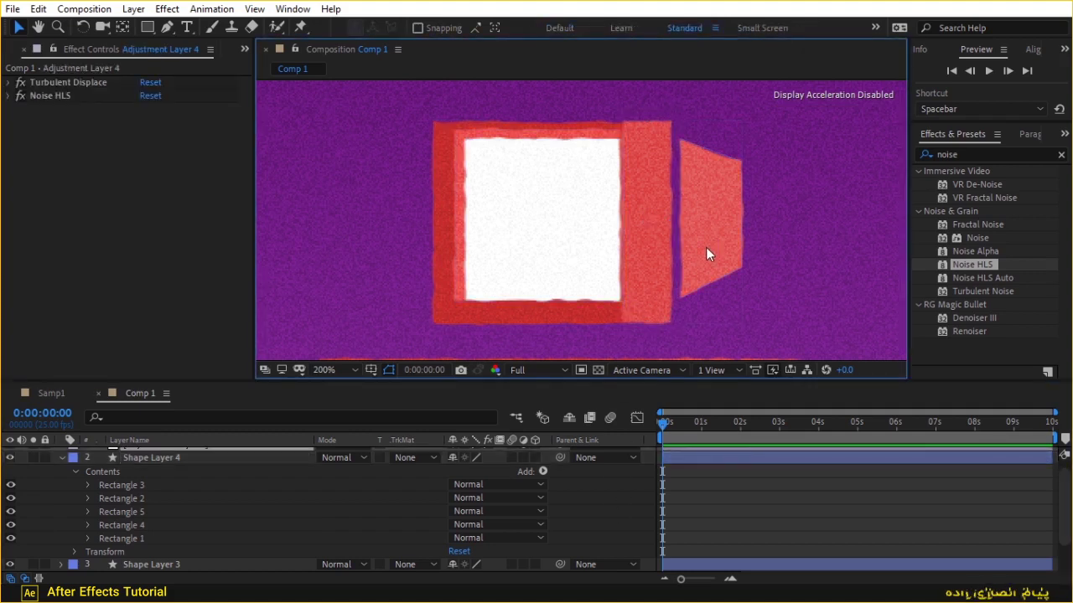
left_click(143, 517)
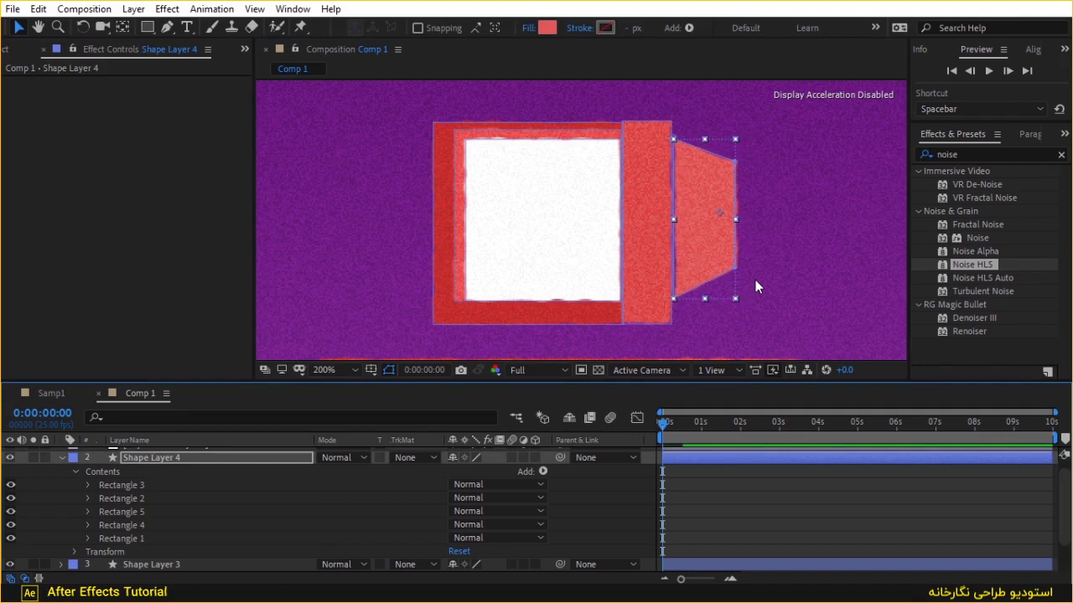
Review the whole monitor shape at 100% and 200% zoom
left_click(610, 503)
left_click(648, 191)
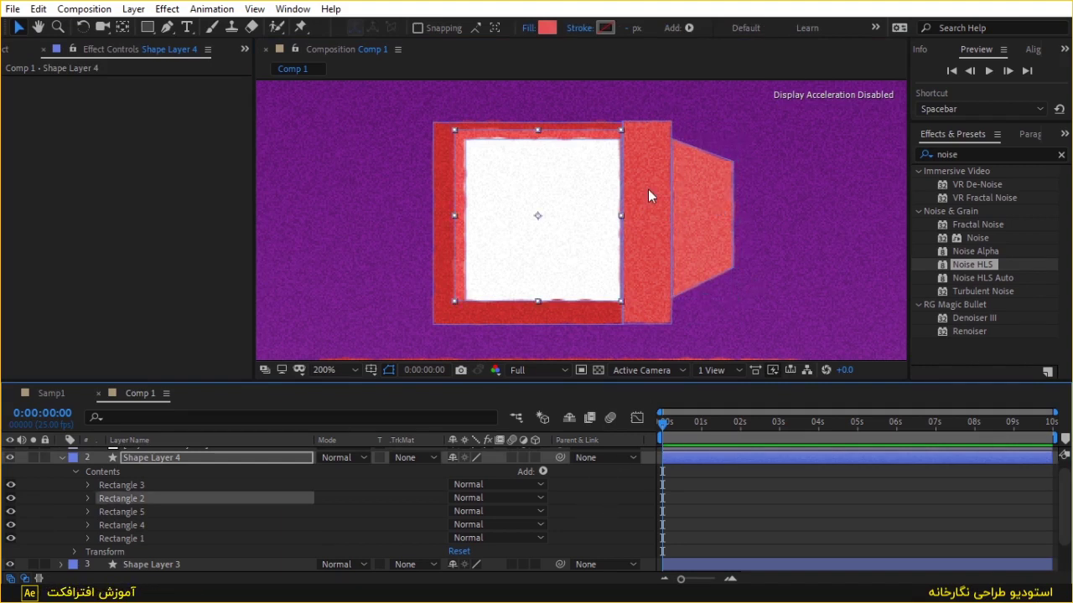
key("comma")
left_click(595, 485)
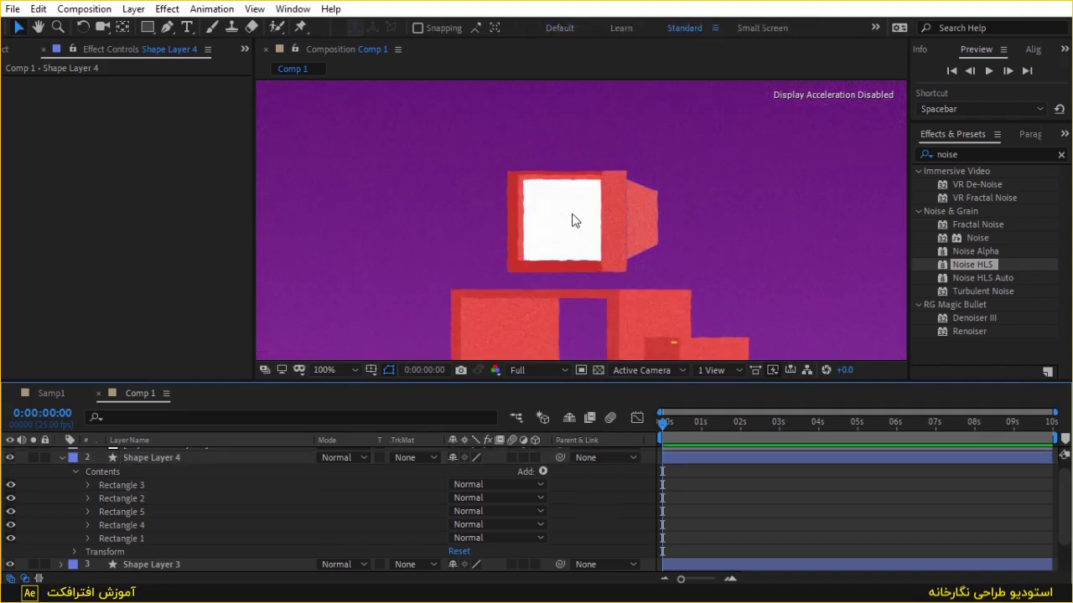
key("period")
left_click(224, 473)
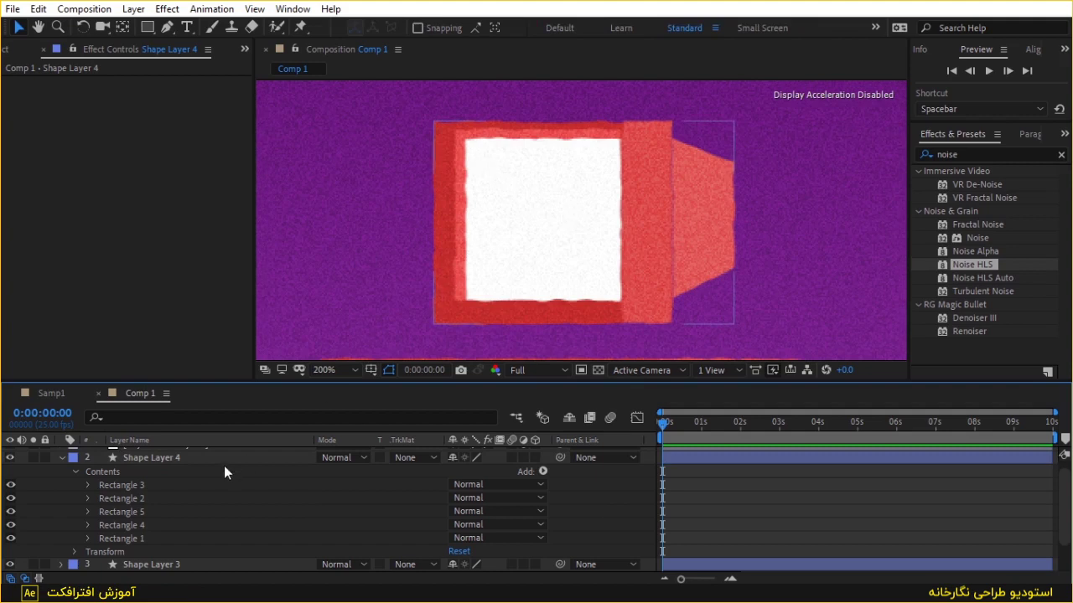
left_click(140, 513)
left_click(610, 519)
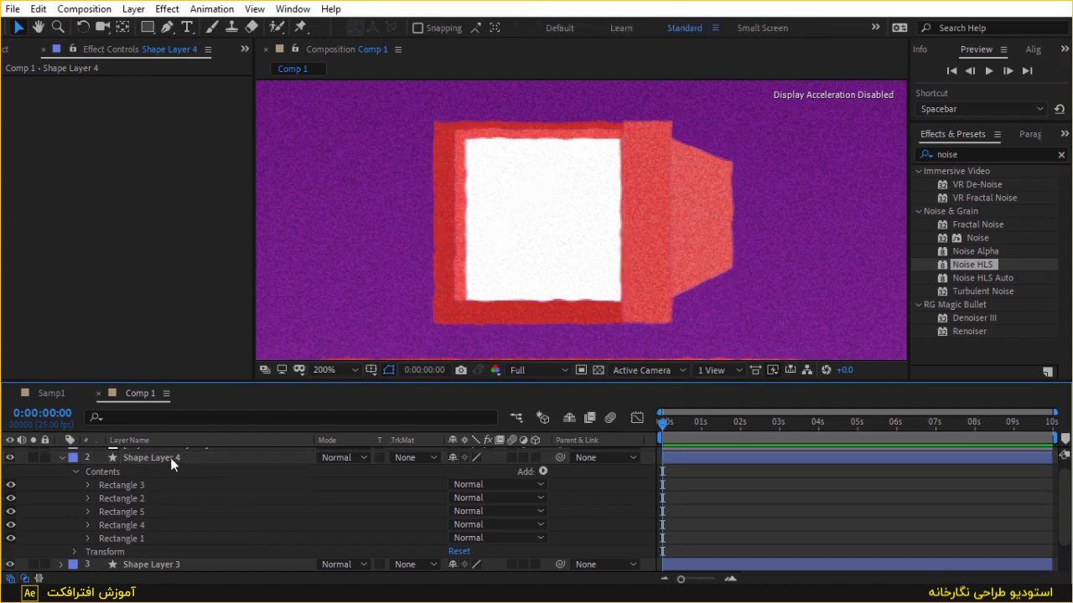
Nudge the white screen (Rectangles 2 and 3) right and down for an even red border
left_click(150, 485)
left_click(142, 498)
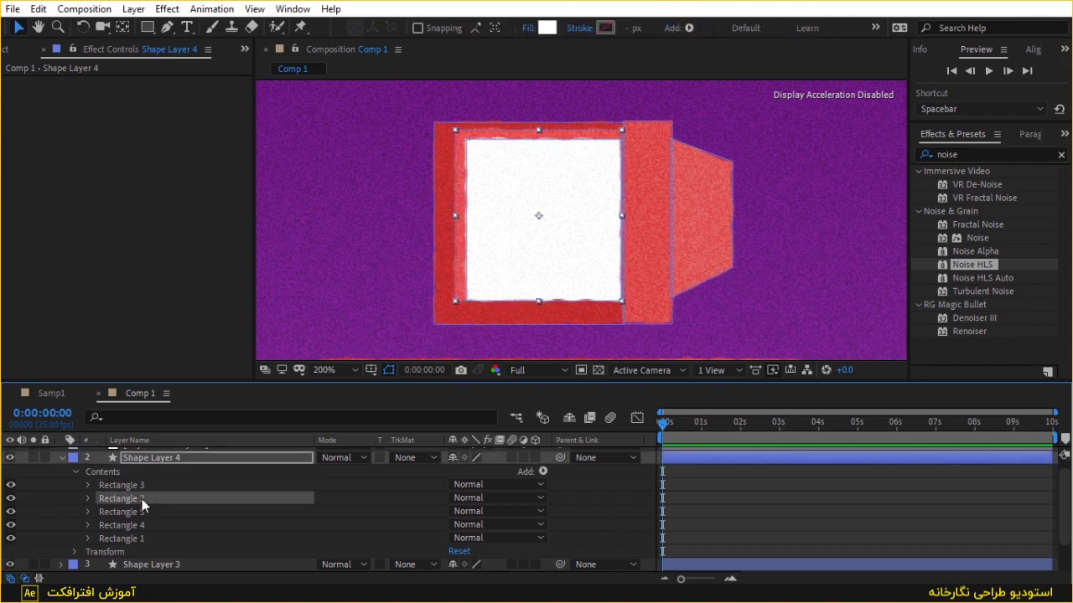
left_click(136, 487, "shift")
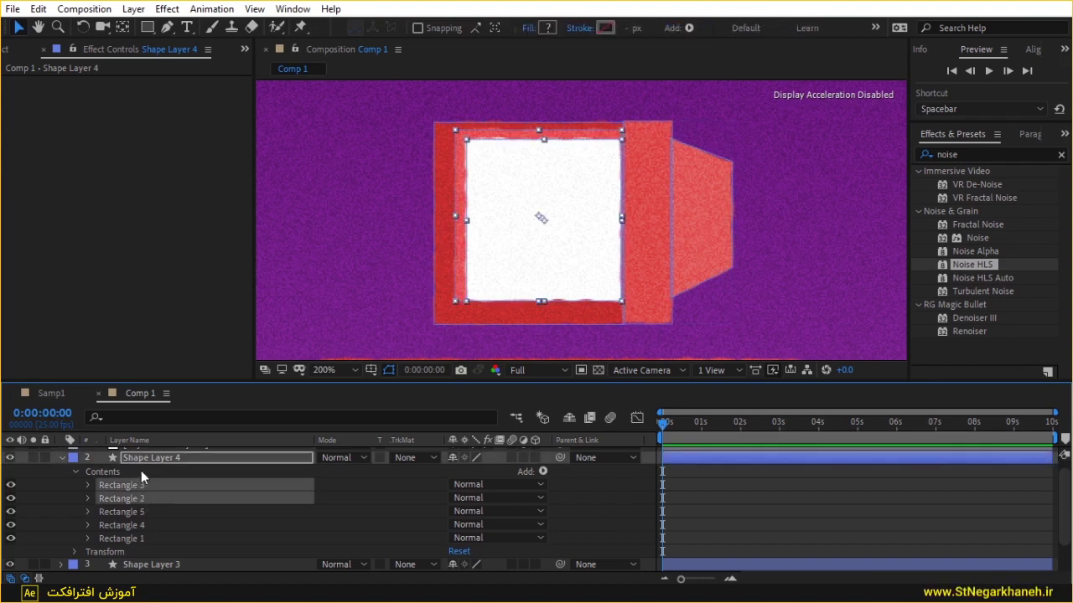
key("Right")
key("Down")
key("Down")
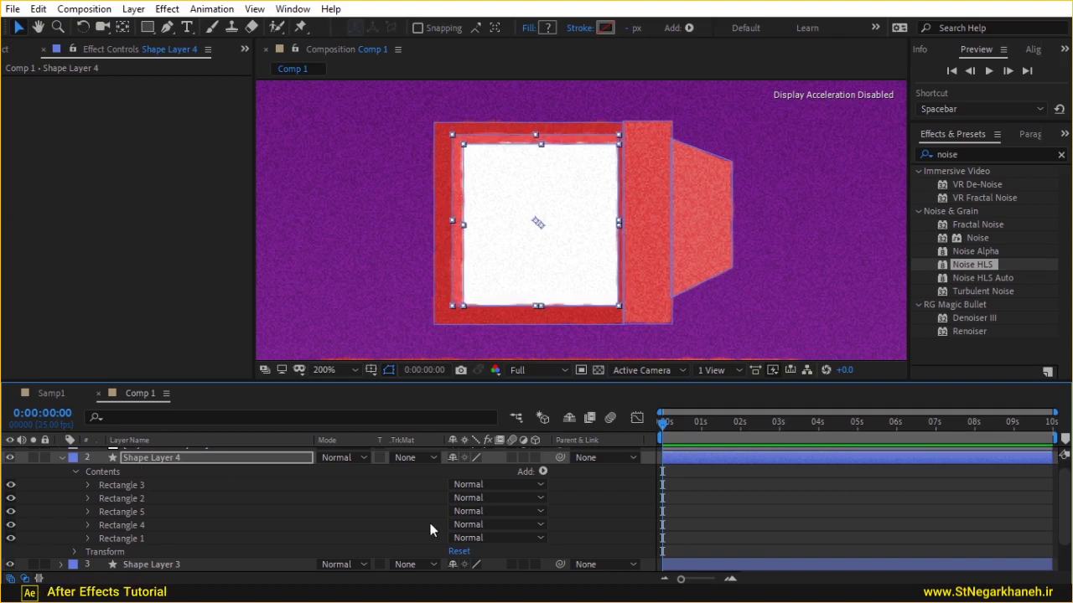
left_click(600, 499)
key("comma")
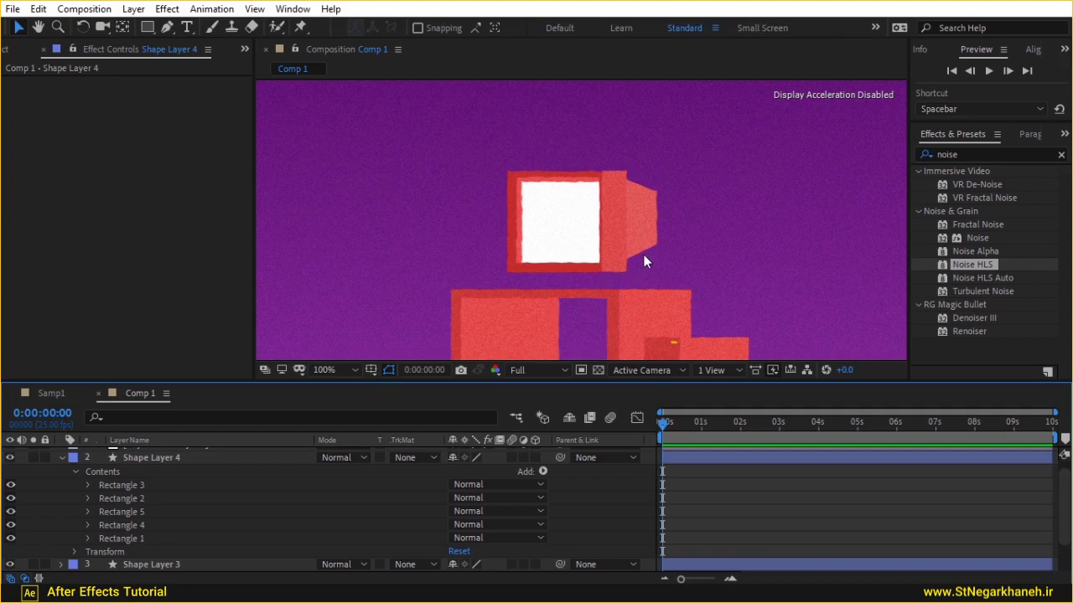
Pull the angled side panel's bottom-right and bottom-left corners down to lengthen it
left_click(122, 512)
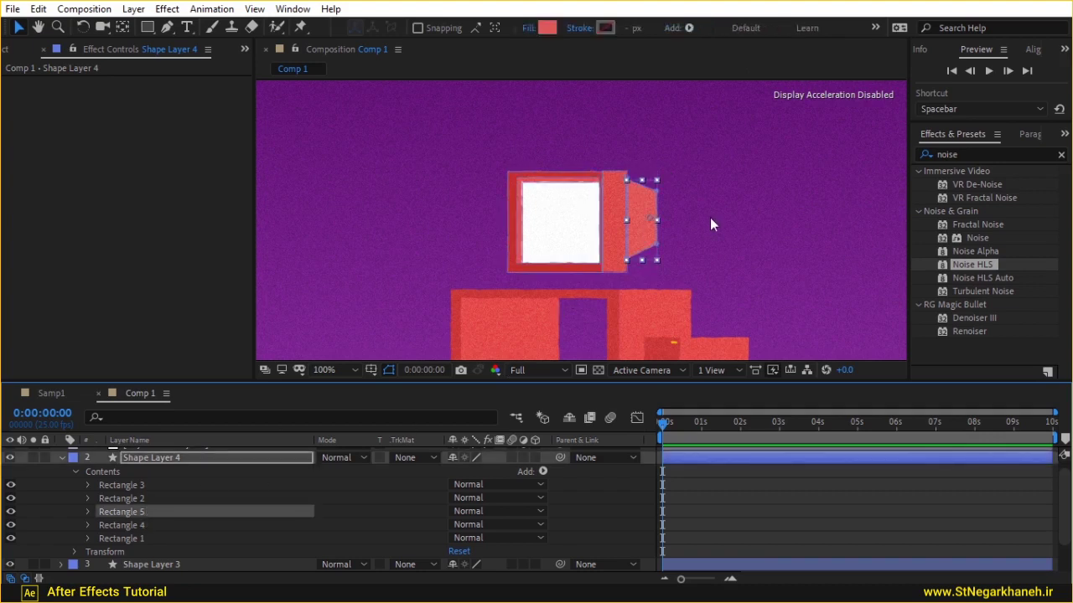
scroll(710, 217, "up", 1)
left_click_drag(716, 205, 587, 160)
key("v")
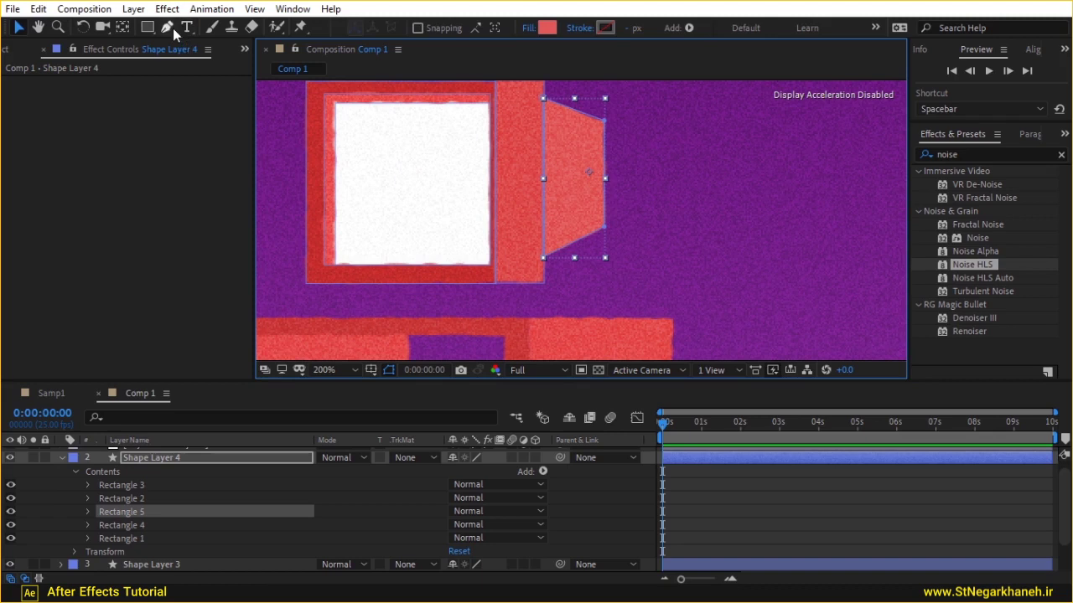
left_click(171, 27)
left_click_drag(603, 228, 605, 242)
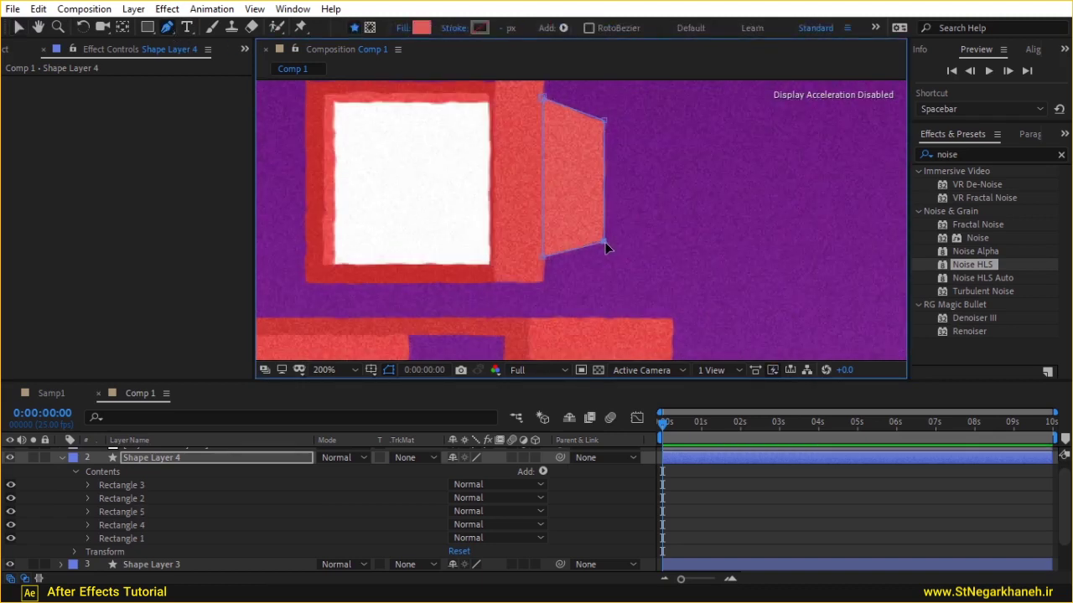
left_click_drag(546, 263, 545, 280)
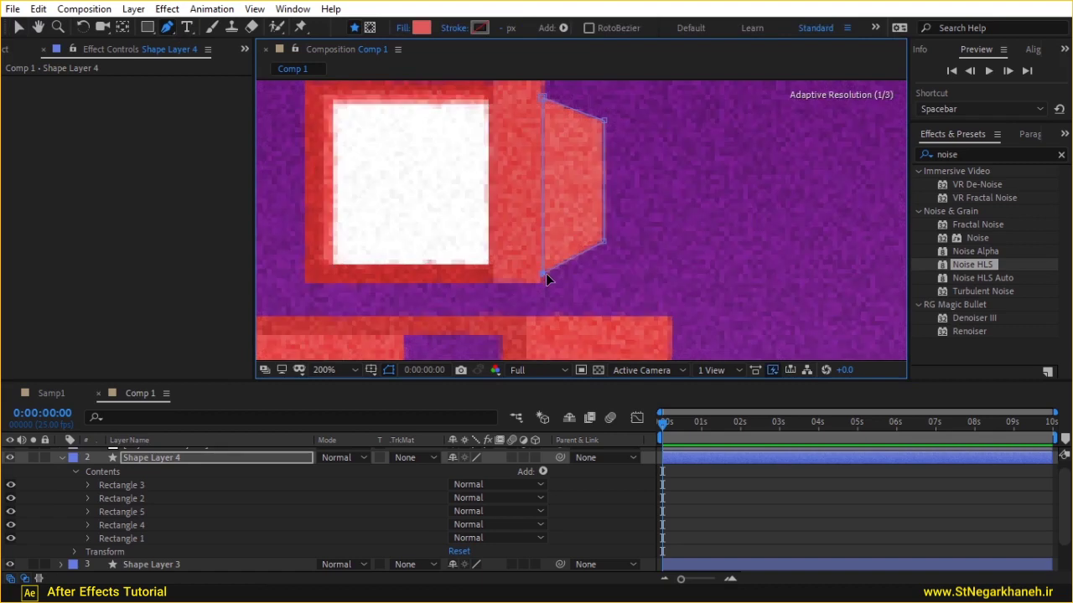
Check the whole scene at 100%, then bring up the Samp1 reference composition
left_click(644, 471)
key("comma")
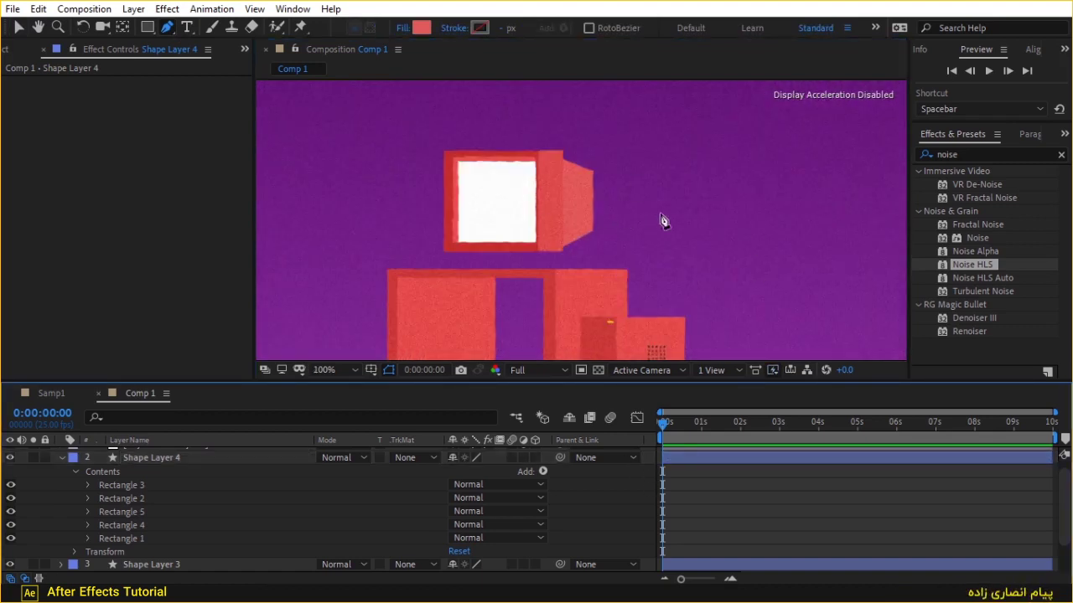
key("period")
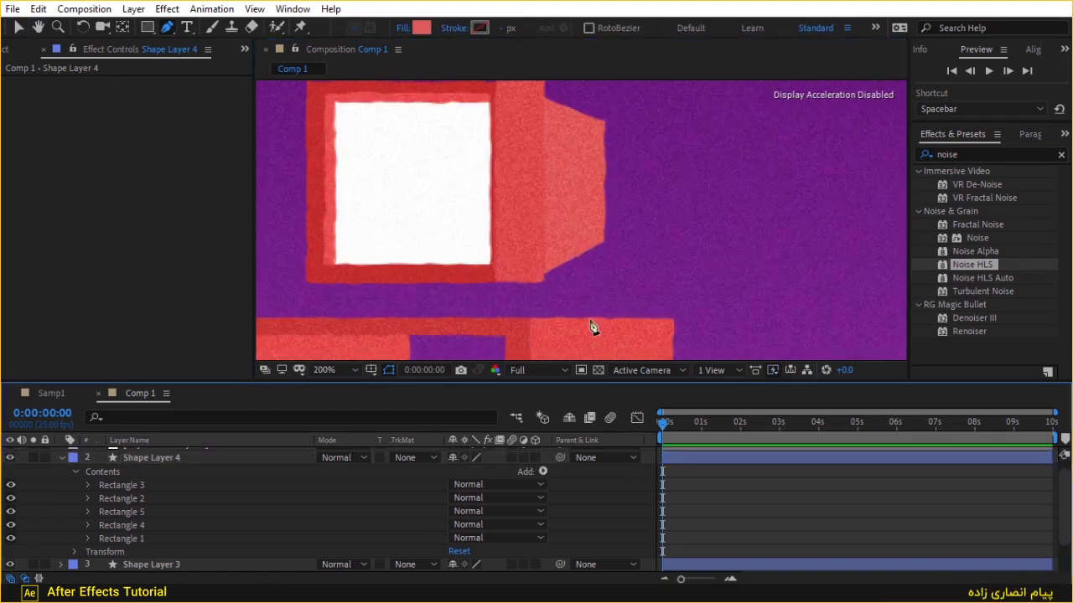
left_click(53, 391)
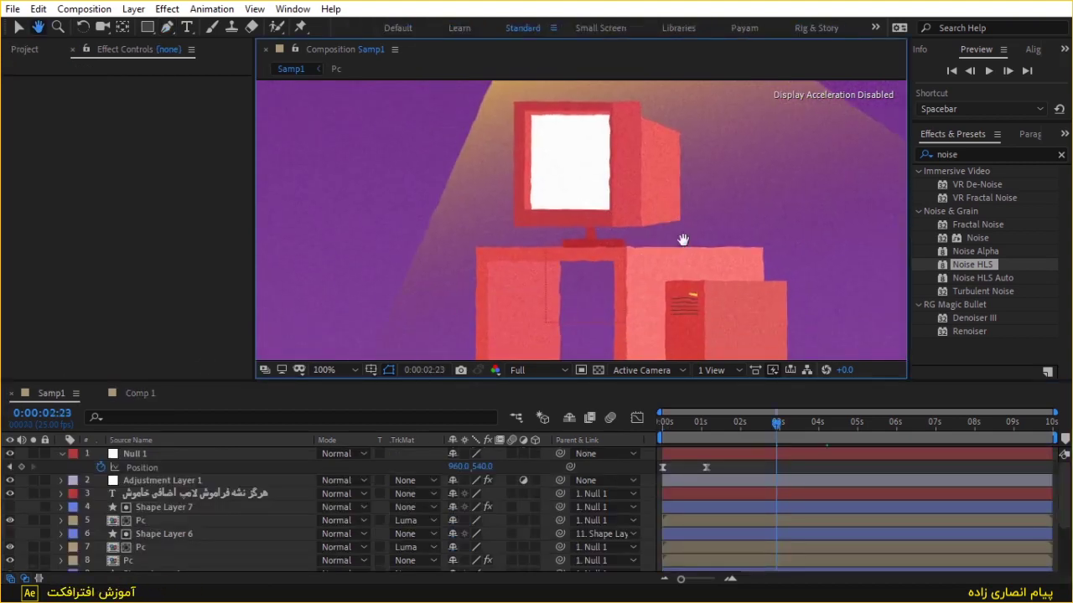
Back in Comp 1, select Shape Layer 4 and step through Rectangles 2, 4 and 5
left_click(143, 394)
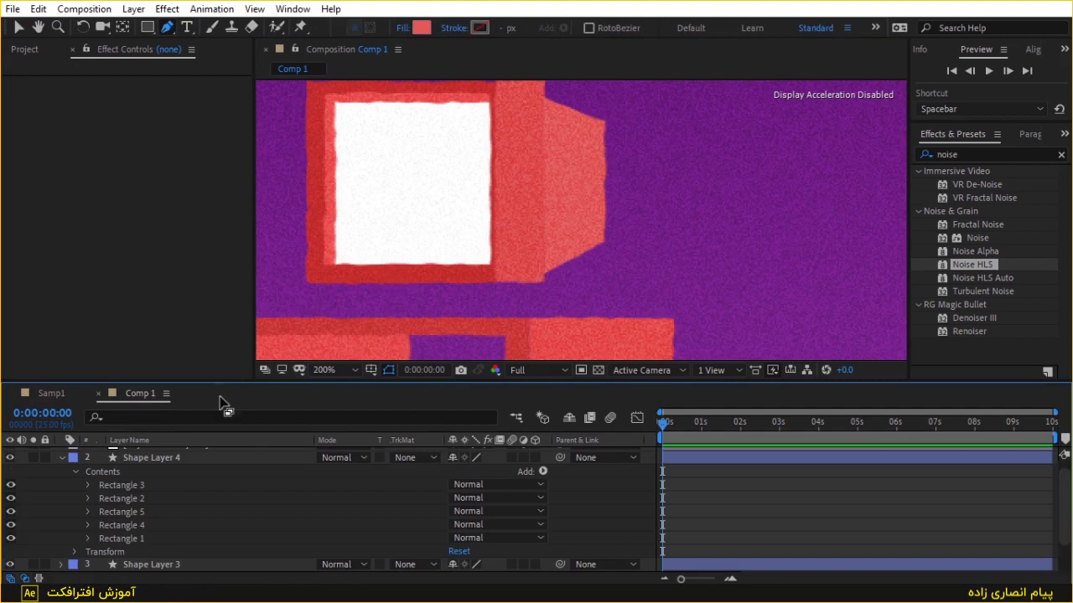
left_click(122, 485)
left_click(128, 501)
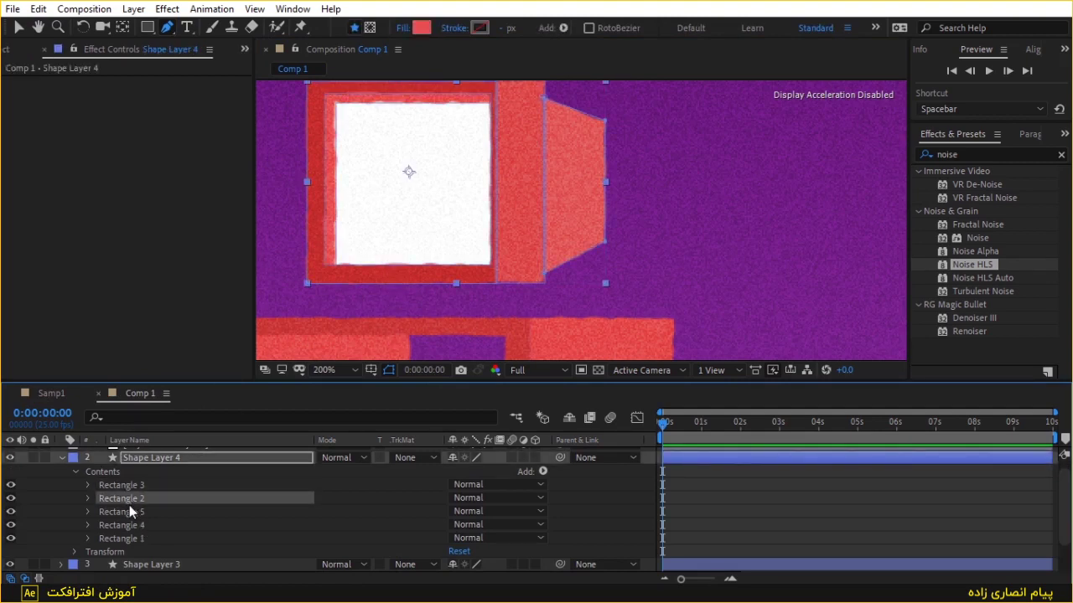
left_click(136, 521)
left_click(135, 512)
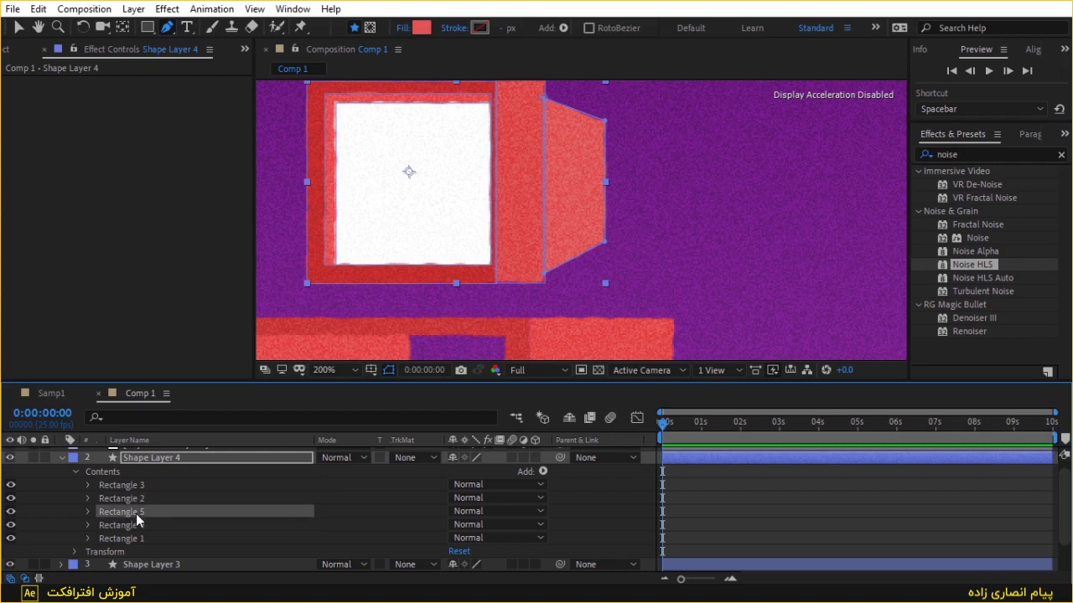
Select the Rectangle 2 frame shape with the Selection tool
left_click(137, 526)
left_click(137, 538)
left_click(137, 521)
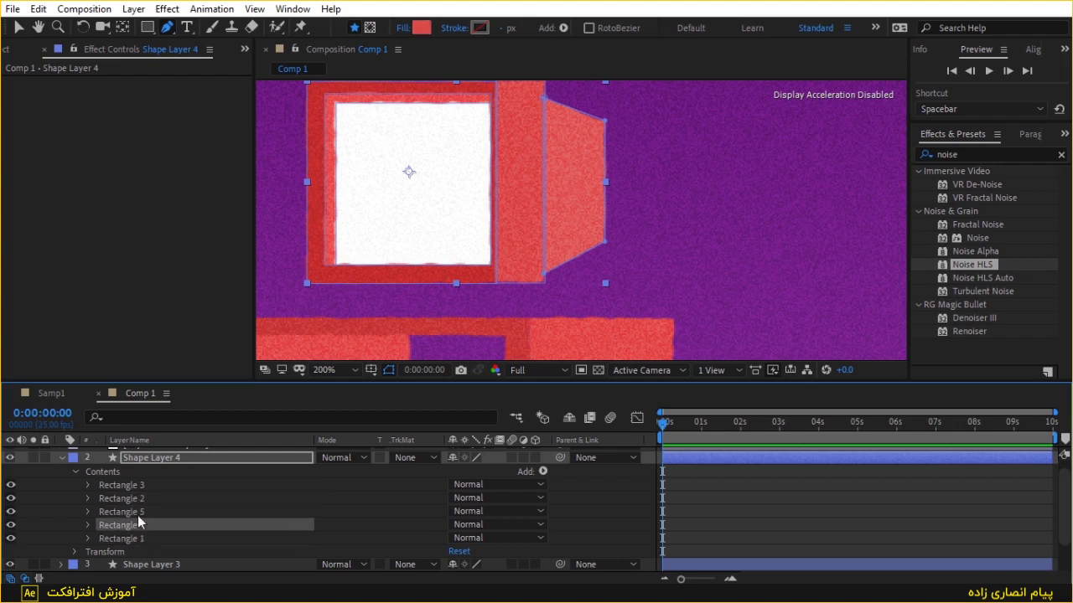
left_click(13, 29)
left_click(119, 511)
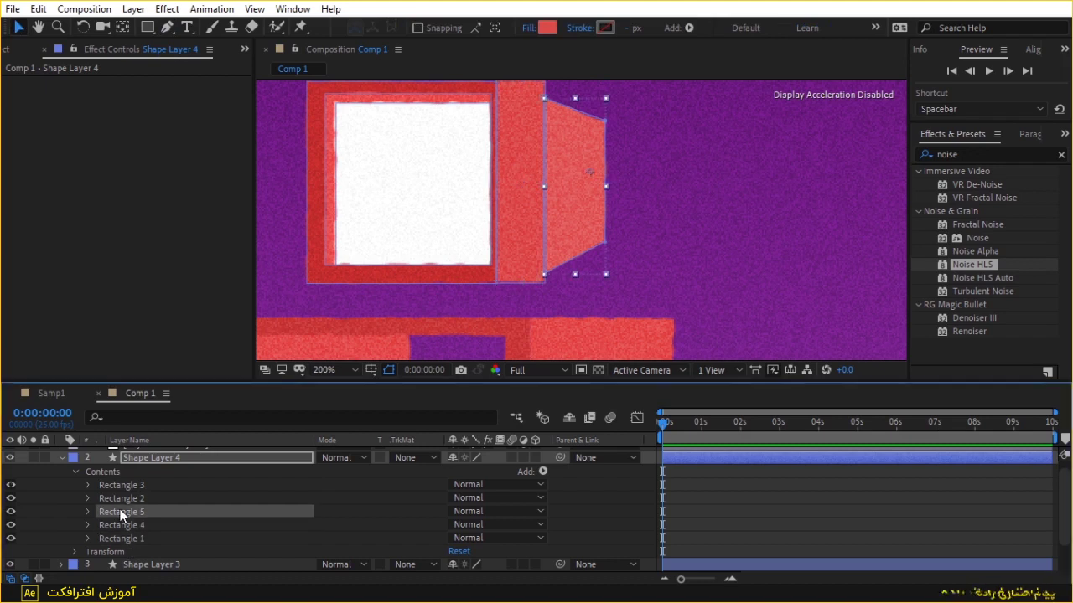
left_click(119, 499)
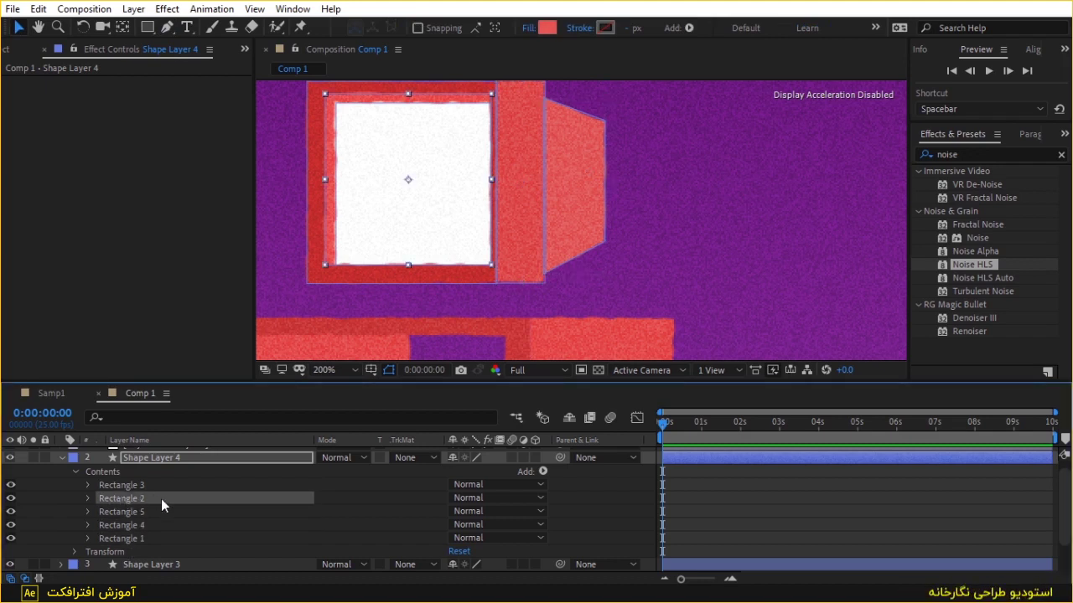
Duplicate Rectangle 2 and shrink the copy into a tiny rectangle below the screen's lower-left corner
key("ctrl+d")
left_click_drag(492, 93, 417, 175)
key("shift+Down")
key("shift+Down")
key("shift+Down")
key("shift+Down")
key("shift+Down")
key("shift+Down")
key("Up")
key("Up")
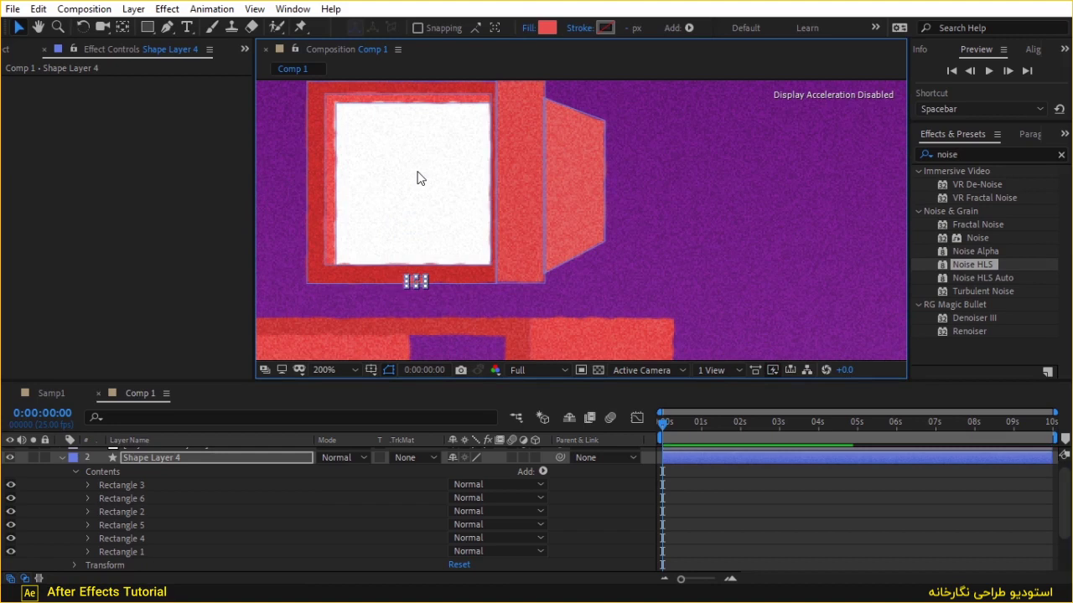
key("Up")
key("Up")
key("Up")
key("shift+Left")
key("shift+Left")
key("shift+Left")
key("shift+Left")
key("shift+Left")
scroll(529, 252, "up", 2)
left_click_drag(497, 211, 810, 170)
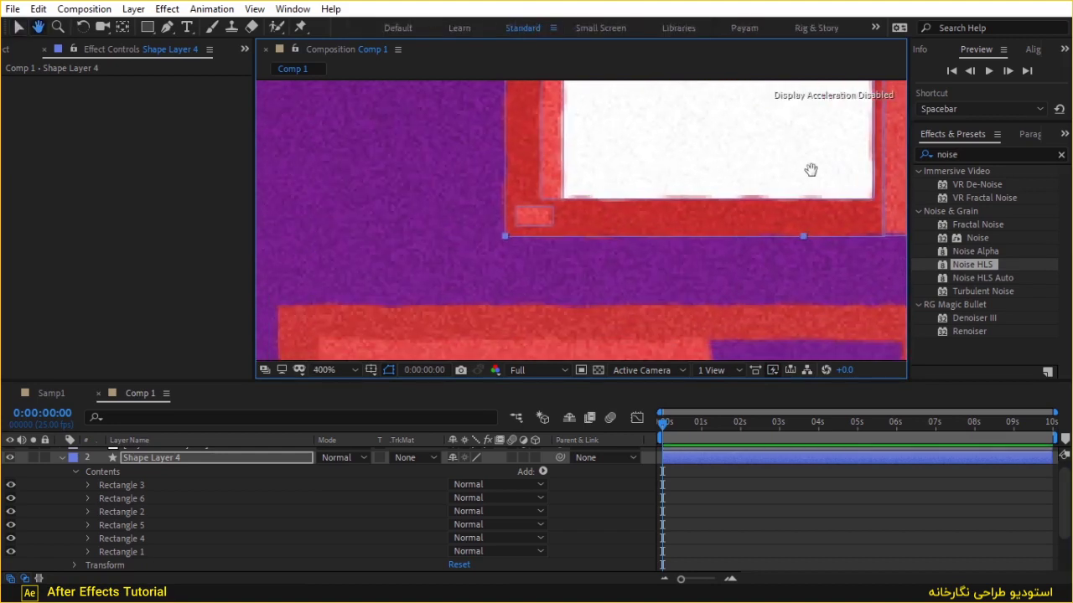
scroll(553, 224, "up", 1)
left_click_drag(527, 194, 520, 202)
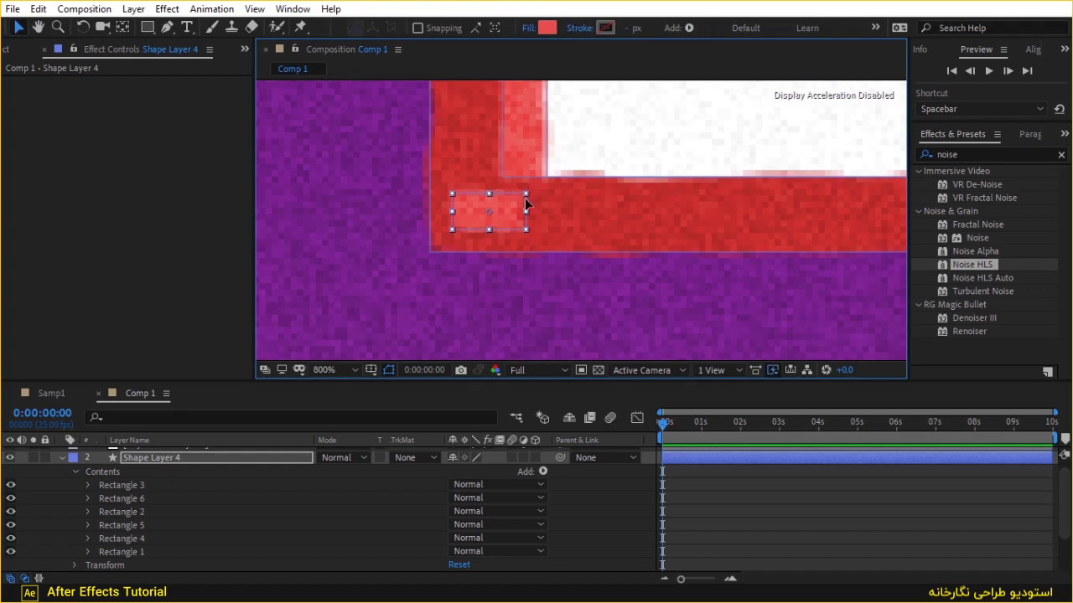
Set the tiny rectangle's fill colour to yellow
left_click(547, 28)
type("FF0000")
left_click_drag(592, 557, 589, 550)
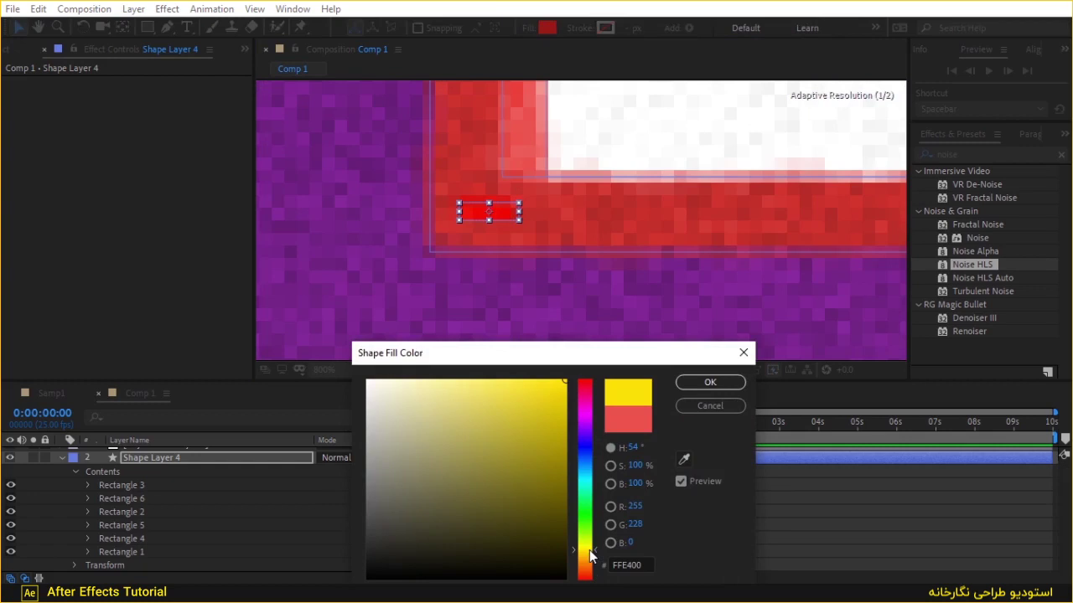
left_click(709, 382)
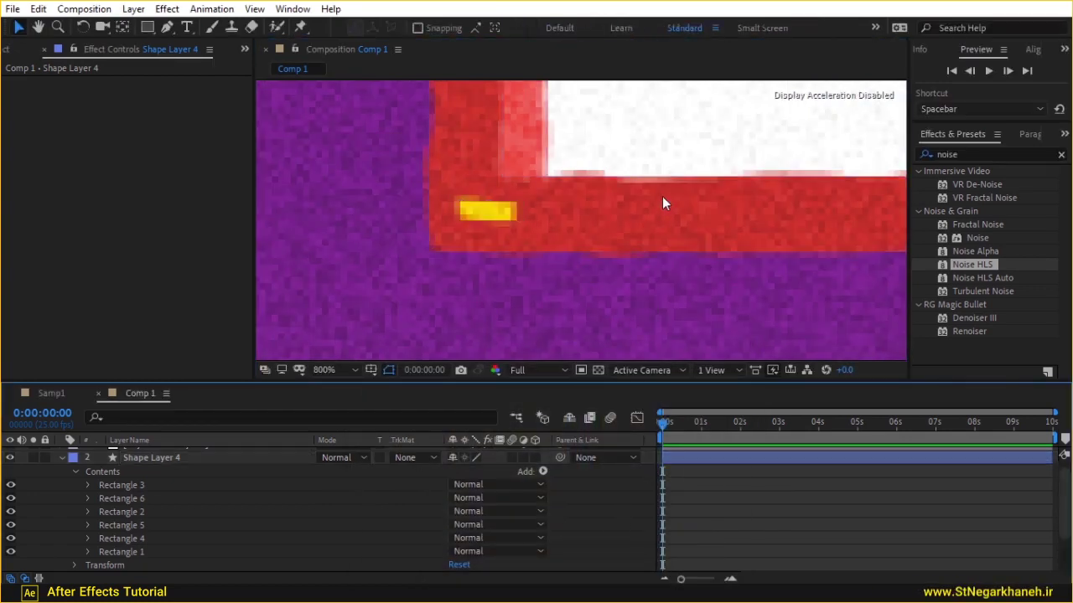
scroll(662, 196, "down", 3)
scroll(662, 194, "down", 2)
key("h")
left_click_drag(659, 144, 629, 143)
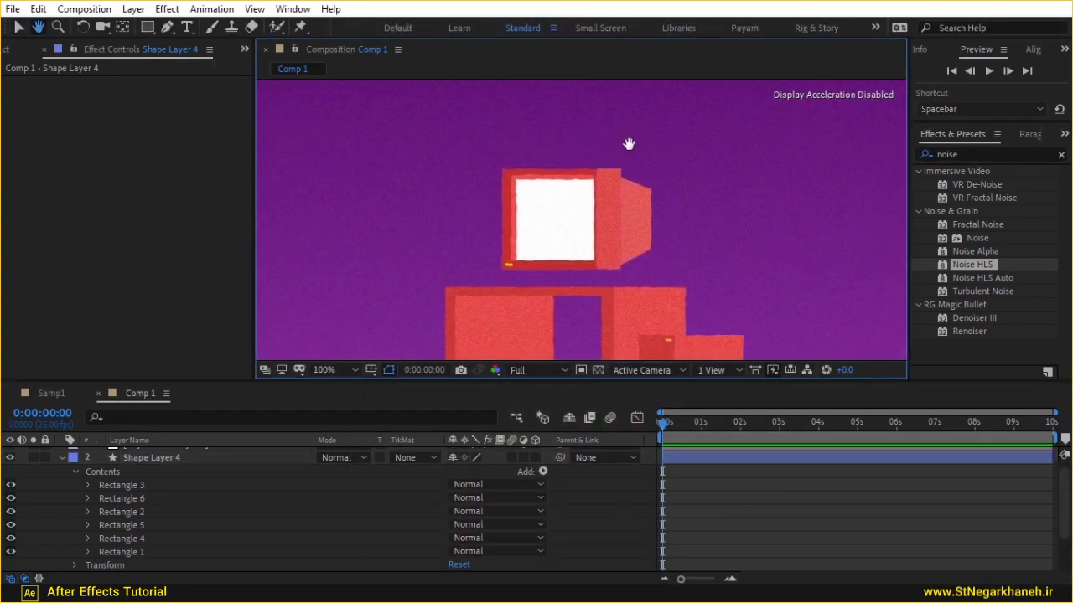
key("v")
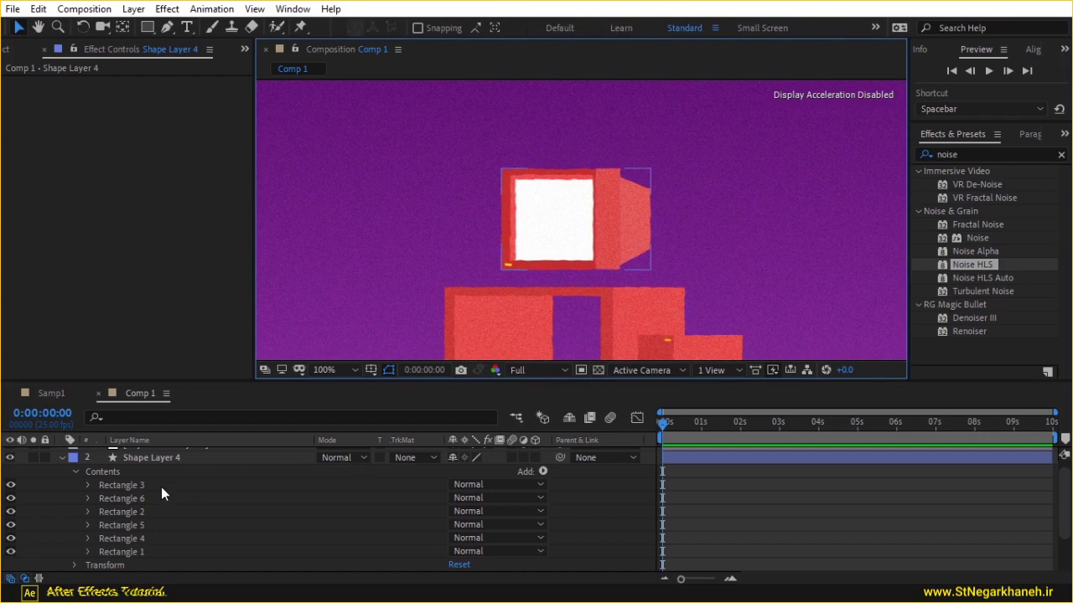
Check the new Rectangle 6 light in the layer list and pan to show the floor line
left_click(161, 487)
left_click(157, 498)
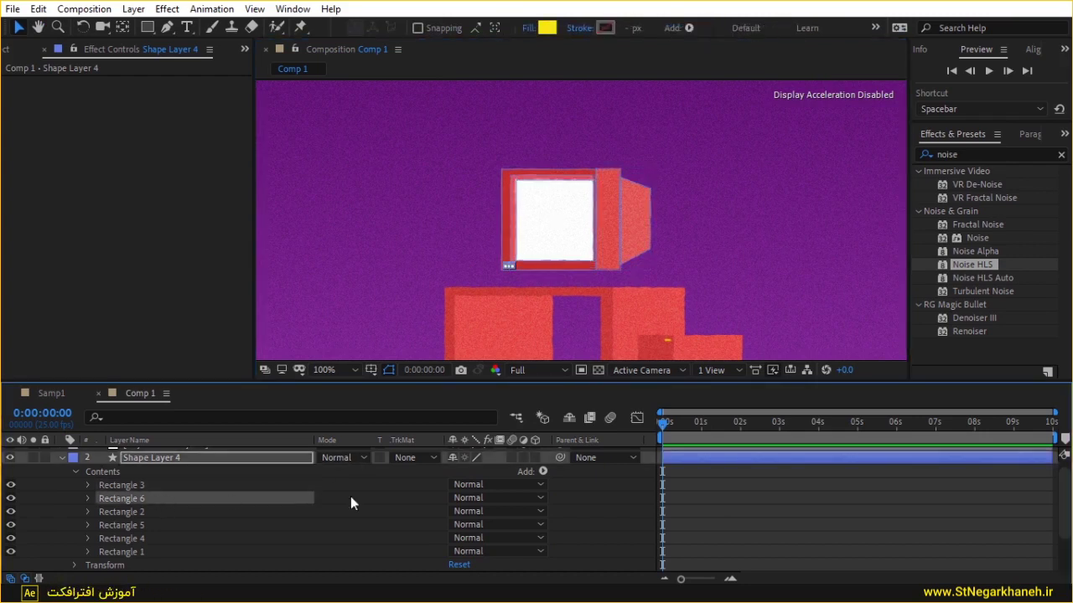
left_click(587, 519)
key("h")
left_click_drag(686, 220, 643, 157)
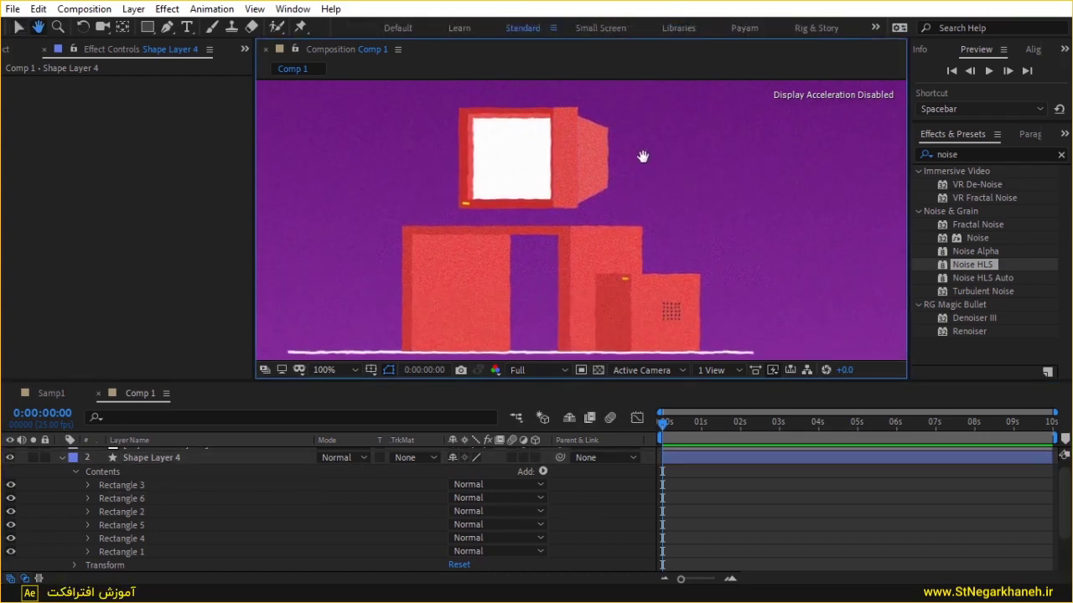
key("v")
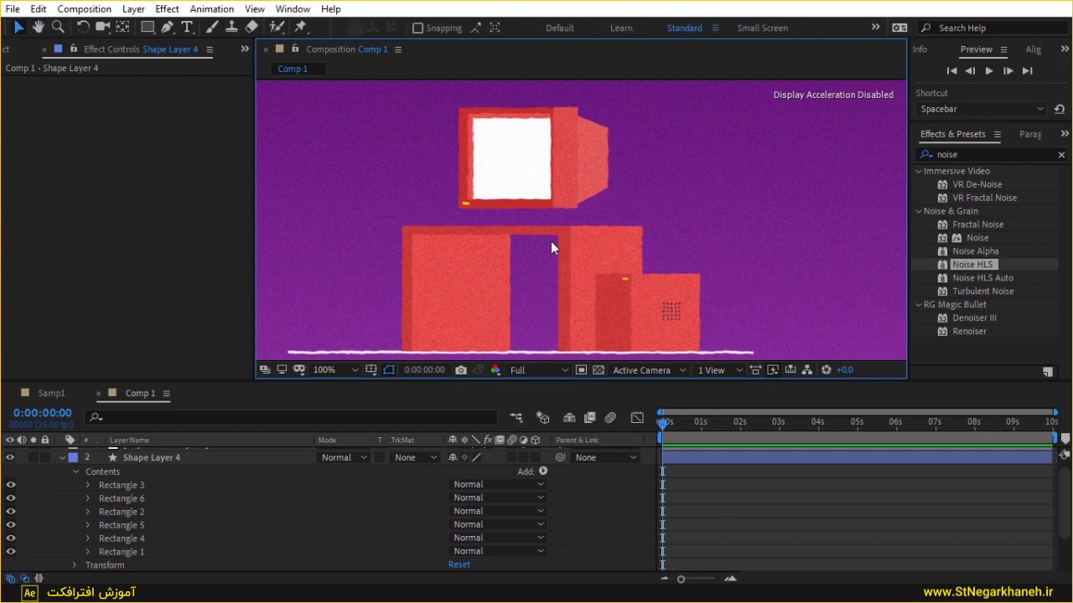
scroll(551, 248, "up", 2)
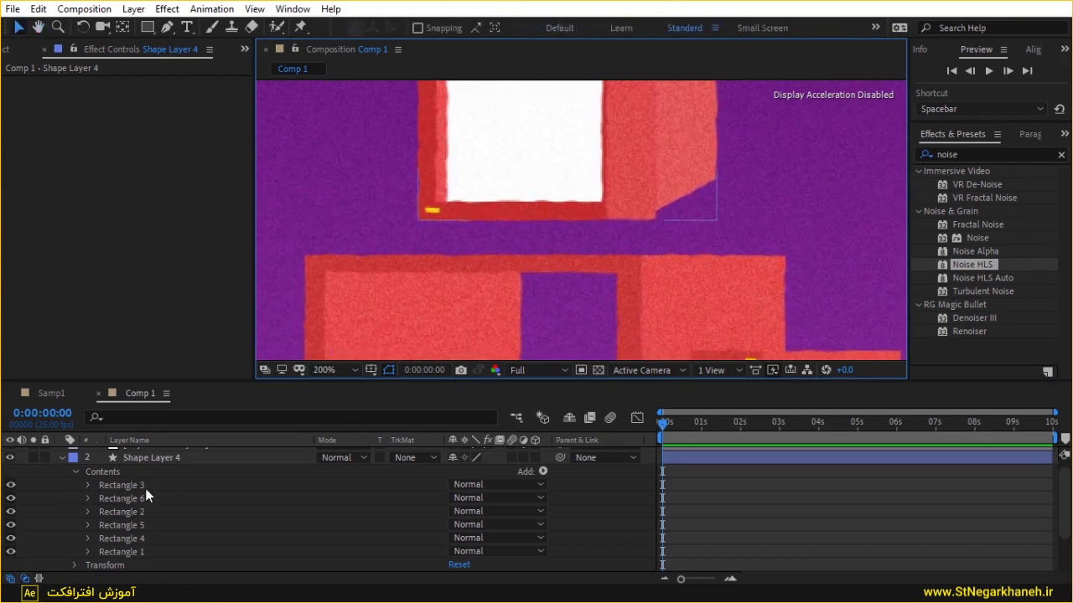
Duplicate the white screen into Rectangle 7 and drag it down into a thin bar
left_click(146, 486)
key("ctrl+d")
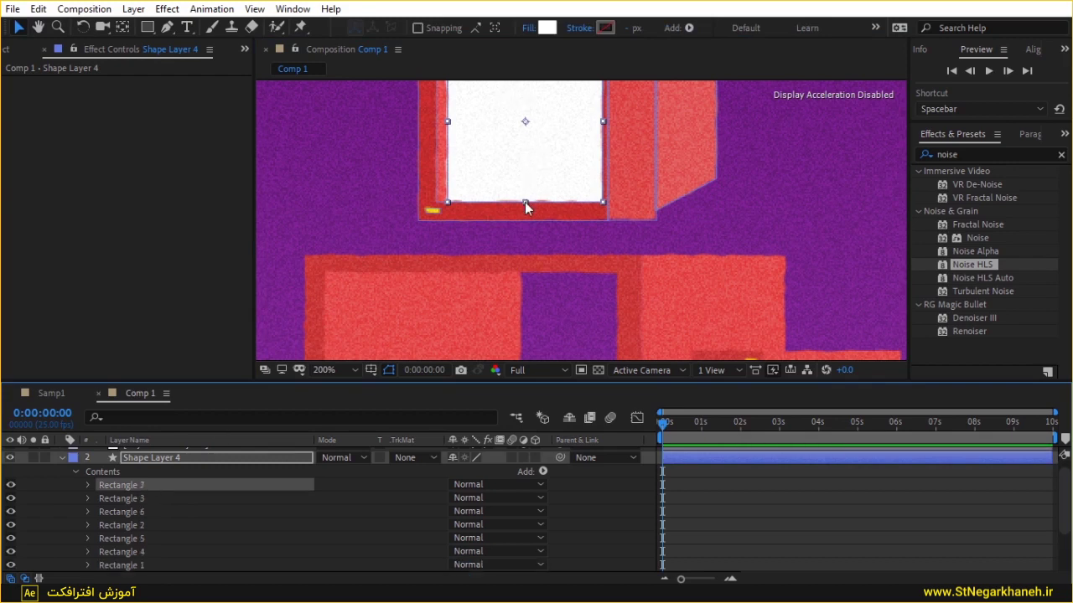
left_click_drag(525, 201, 525, 227)
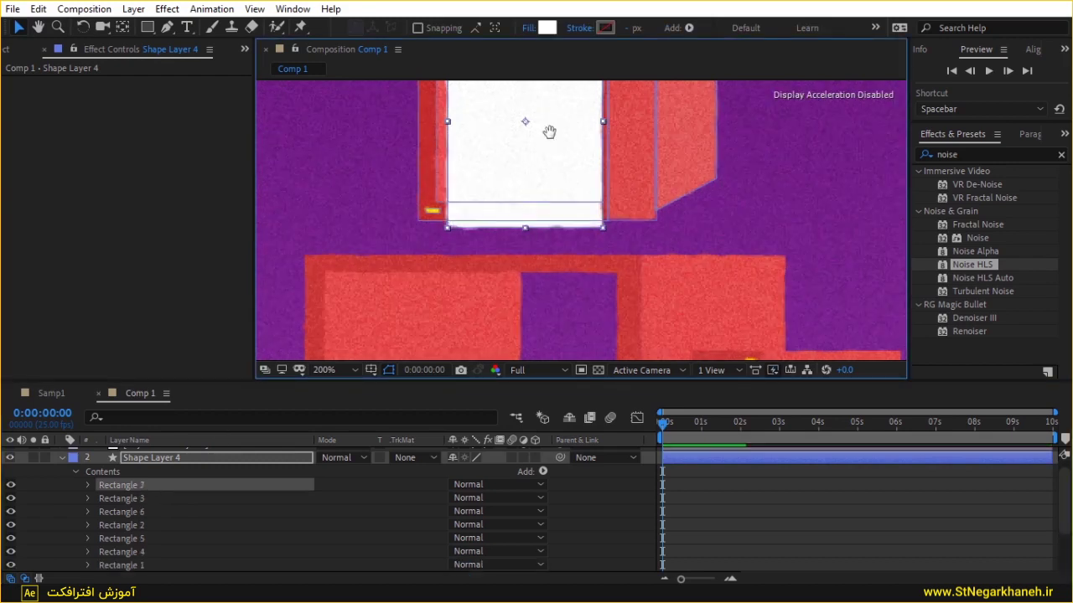
scroll(549, 132, "up", 4)
left_click(180, 489)
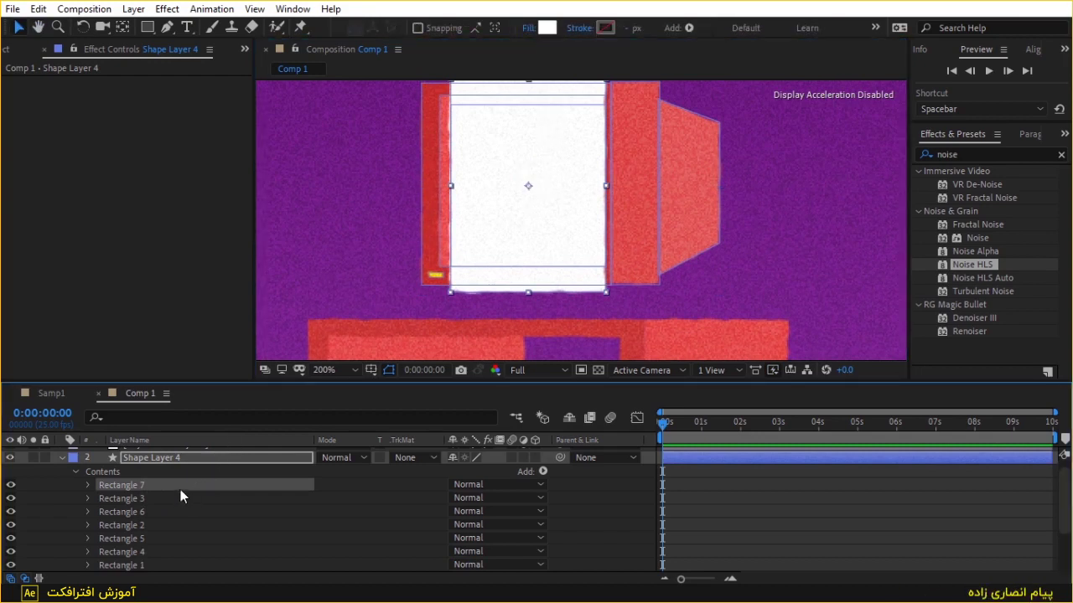
left_click(127, 468)
mouse_move(572, 195)
left_mouse_down()
mouse_move(603, 242)
mouse_move(535, 246)
left_mouse_up()
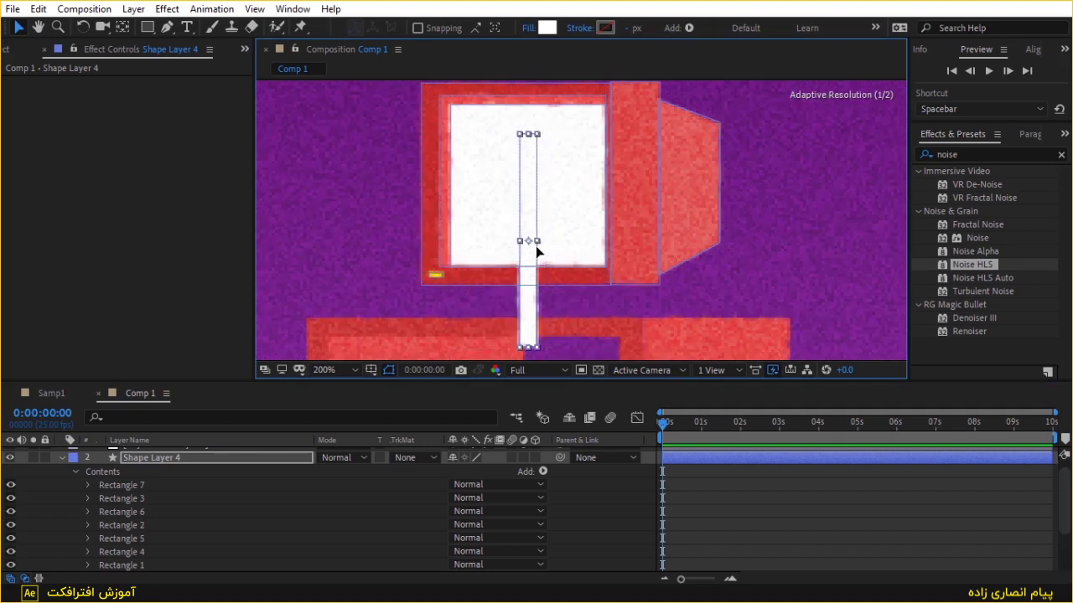
Resize the bar into a small block under the monitor, stacked below Rectangle 1
left_click(536, 246)
mouse_move(546, 143)
left_mouse_down()
mouse_move(533, 179)
mouse_move(537, 146)
left_mouse_up()
left_click_drag(537, 242, 548, 243)
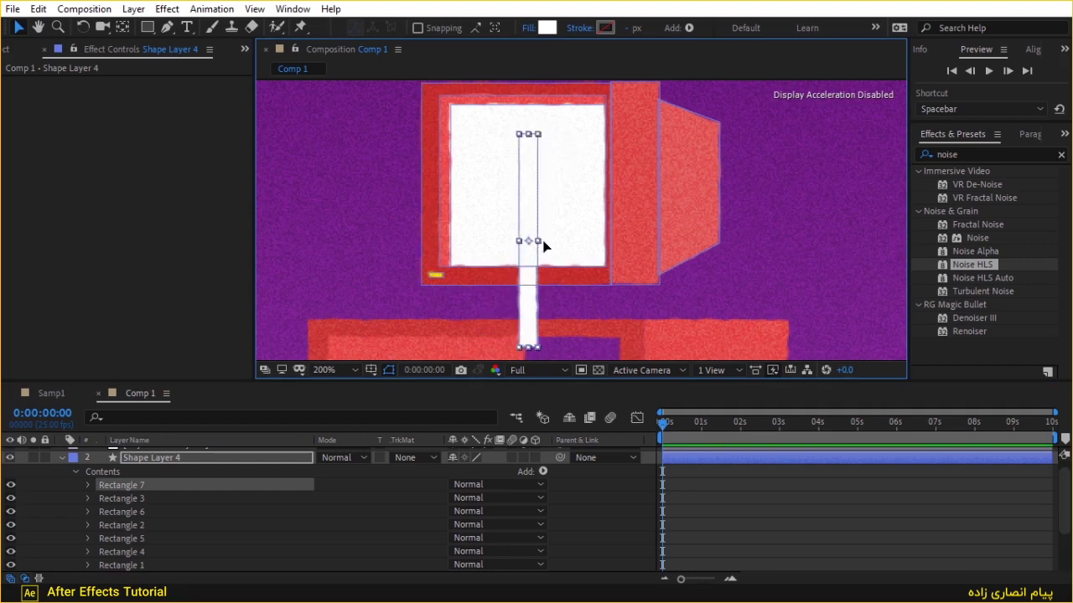
left_click_drag(528, 135, 528, 218)
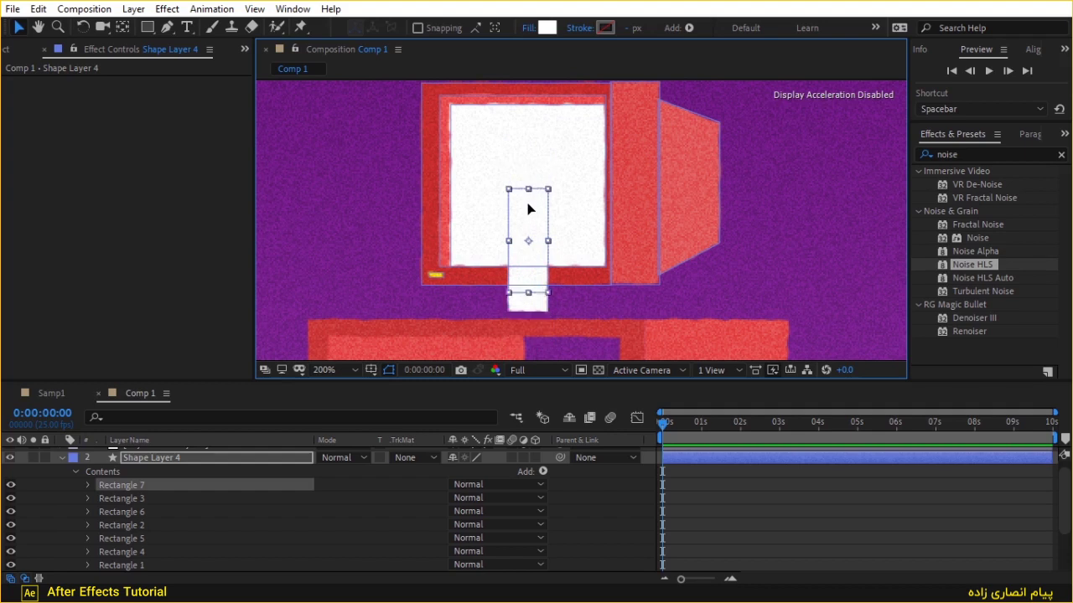
key("shift+Down")
key("shift+Down")
key("shift+Down")
scroll(547, 326, "up", 1)
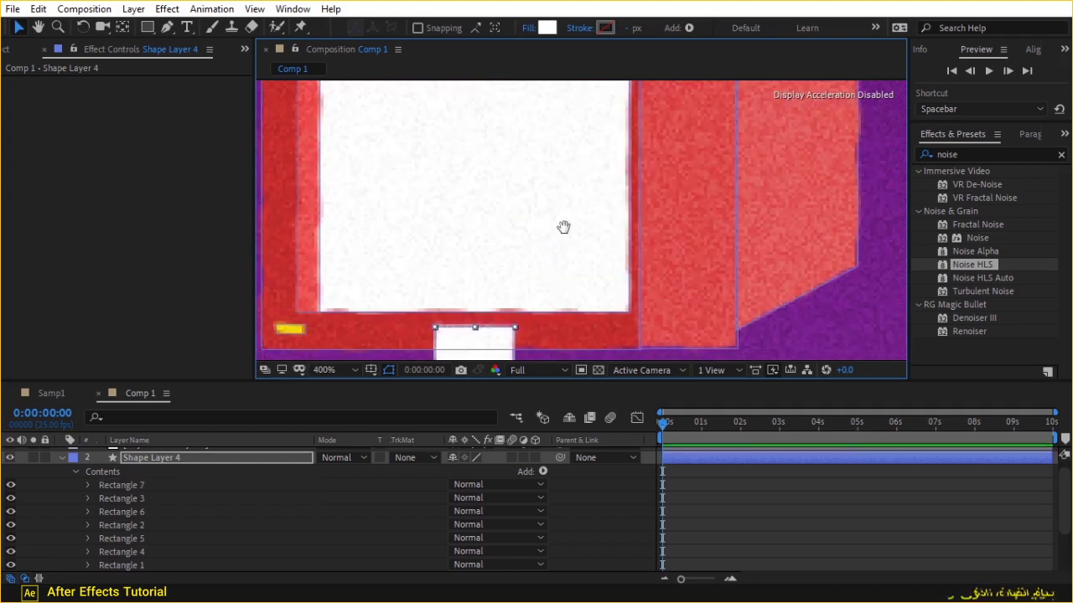
left_click_drag(564, 227, 600, 117)
key("Down")
key("Down")
key("Down")
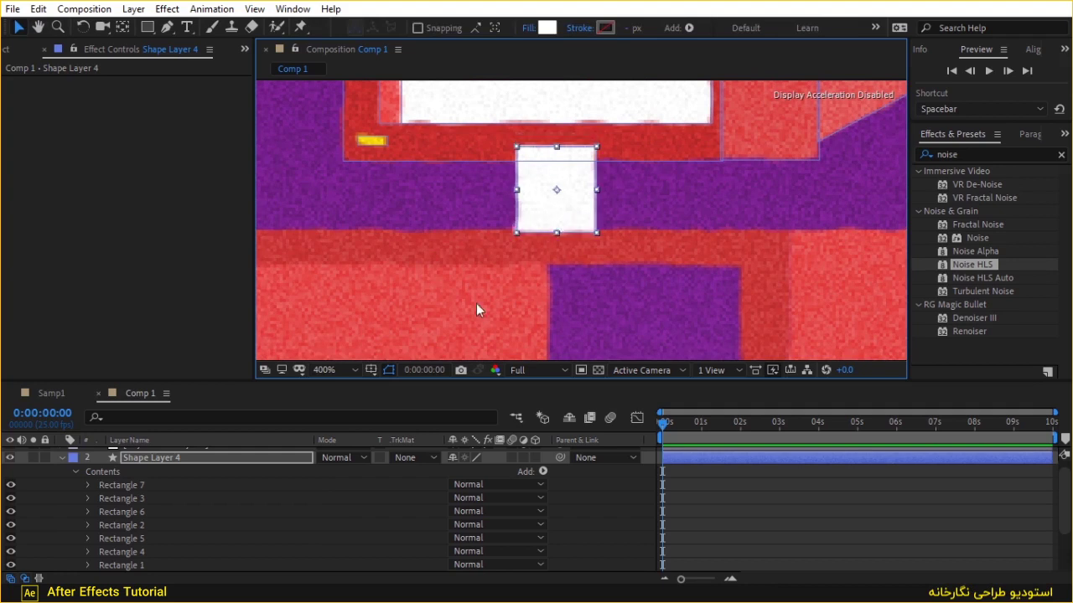
mouse_move(159, 485)
left_mouse_down()
mouse_move(159, 565)
mouse_move(166, 503)
left_mouse_up()
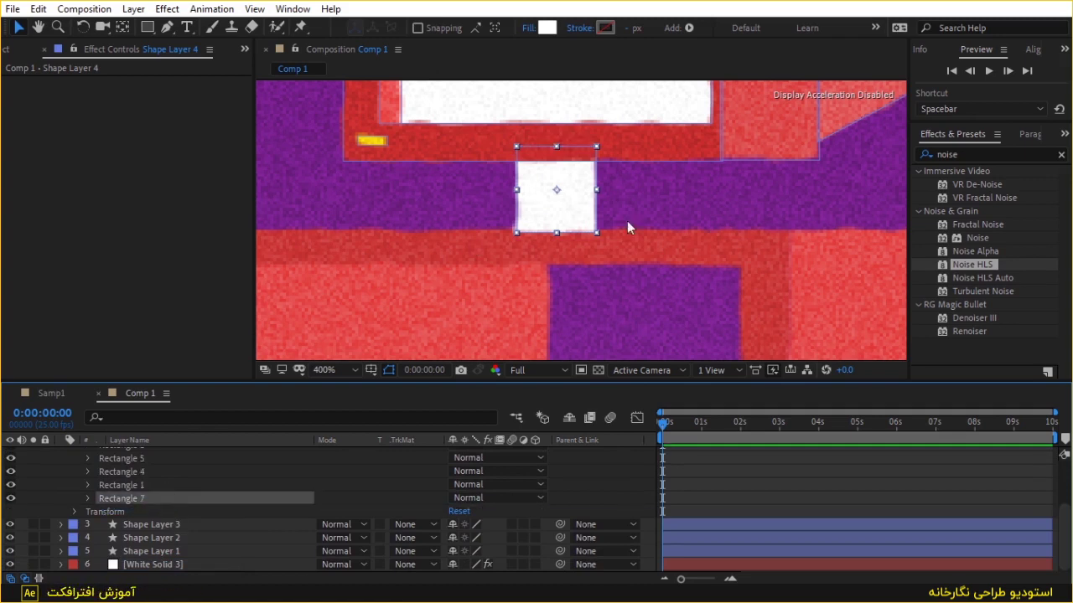
left_click_drag(597, 190, 573, 191)
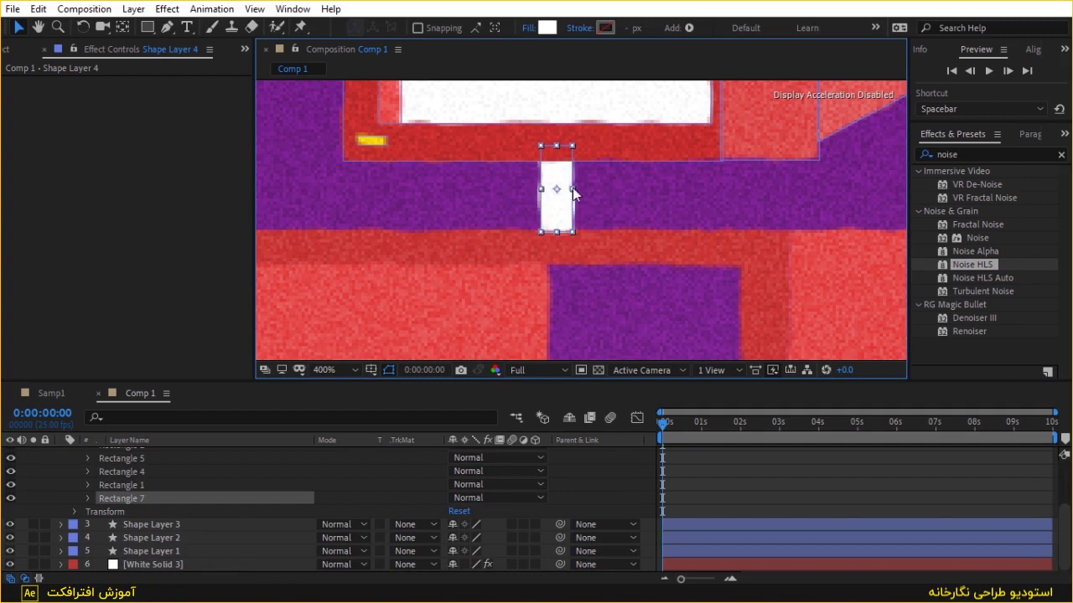
mouse_move(559, 153)
left_mouse_down()
mouse_move(559, 144)
mouse_move(564, 170)
left_mouse_up()
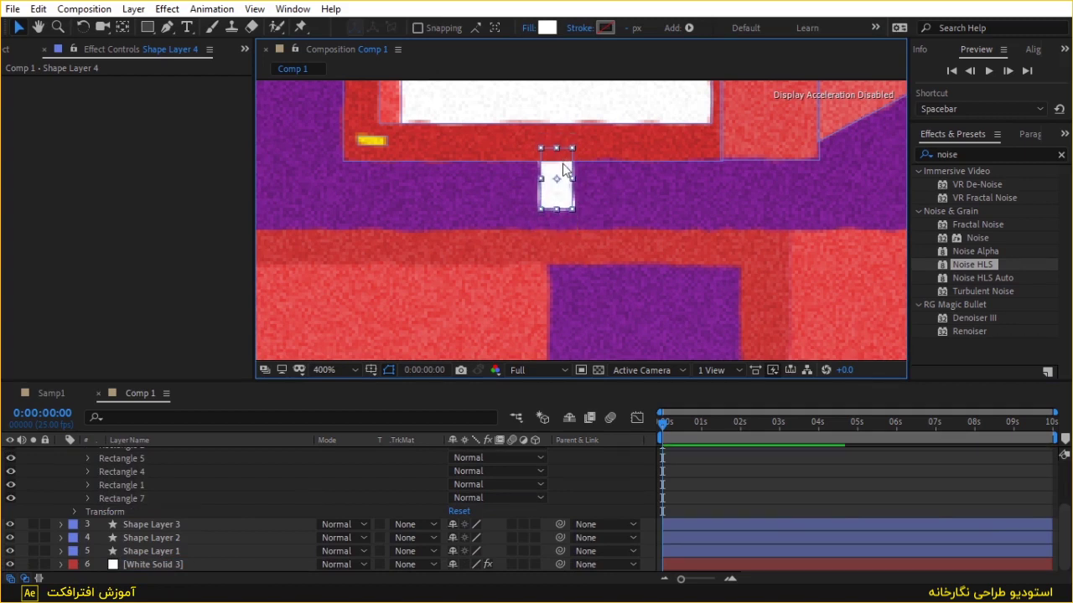
Fill the block with dark red AB1C1C, sampled from the monitor and darkened
left_click(547, 27)
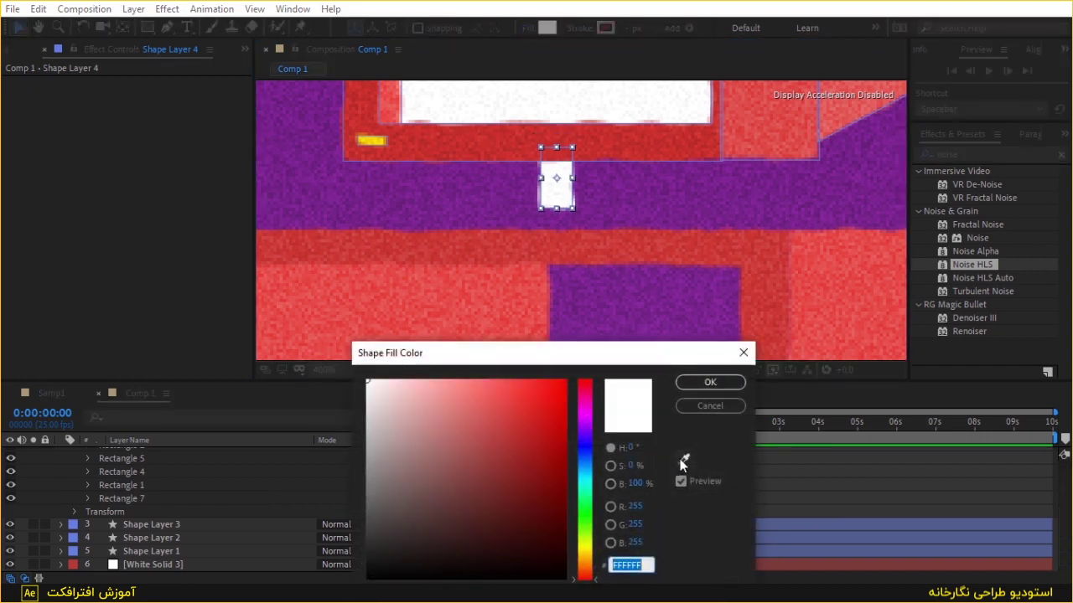
left_click(683, 460)
left_click(505, 151)
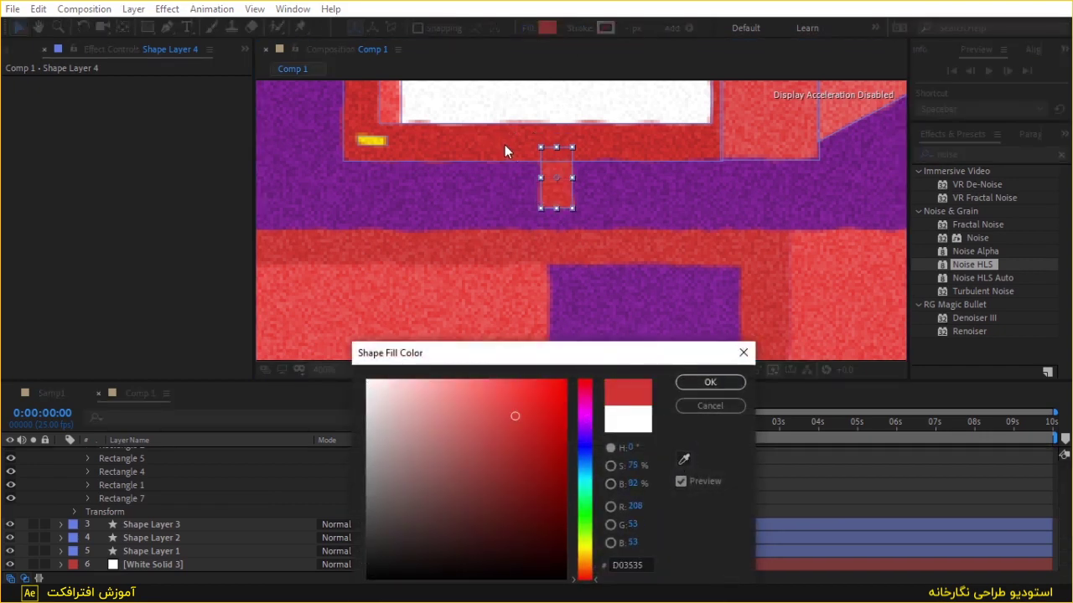
left_click(523, 430)
left_click_drag(523, 434, 529, 440)
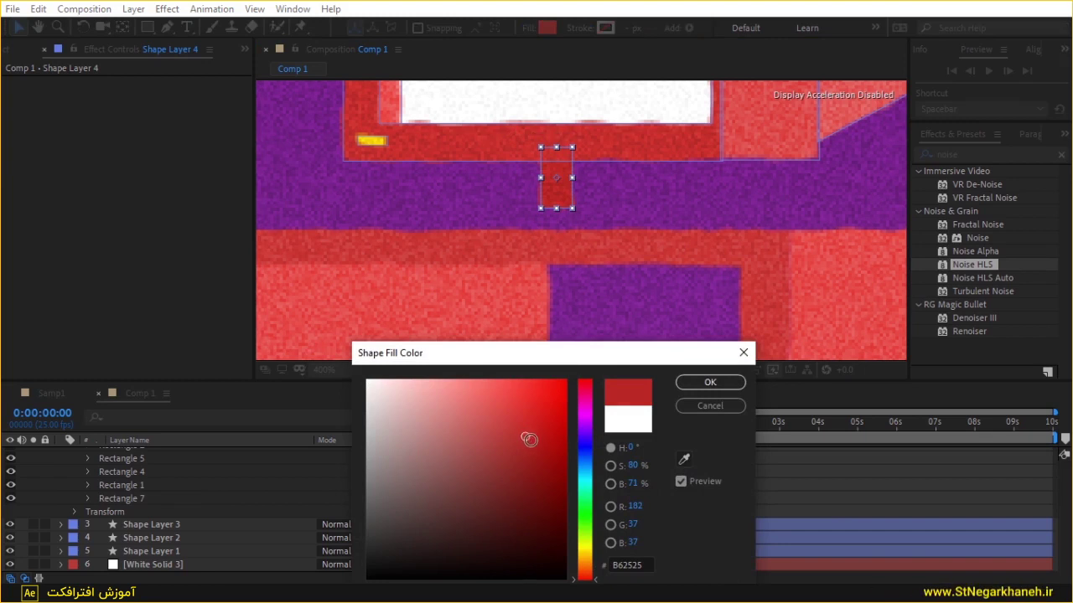
left_click(707, 383)
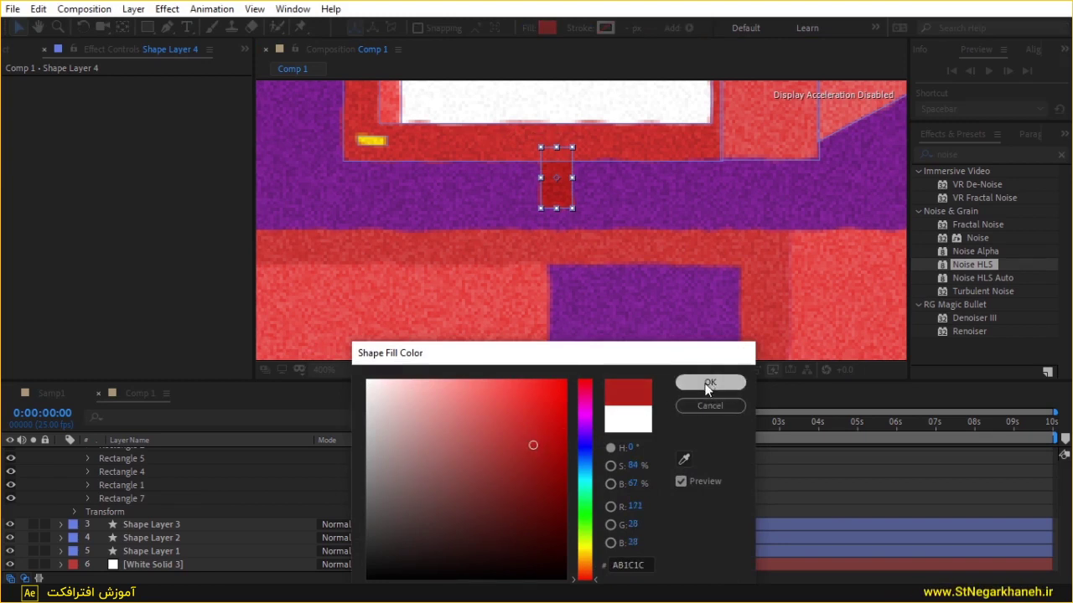
key("comma")
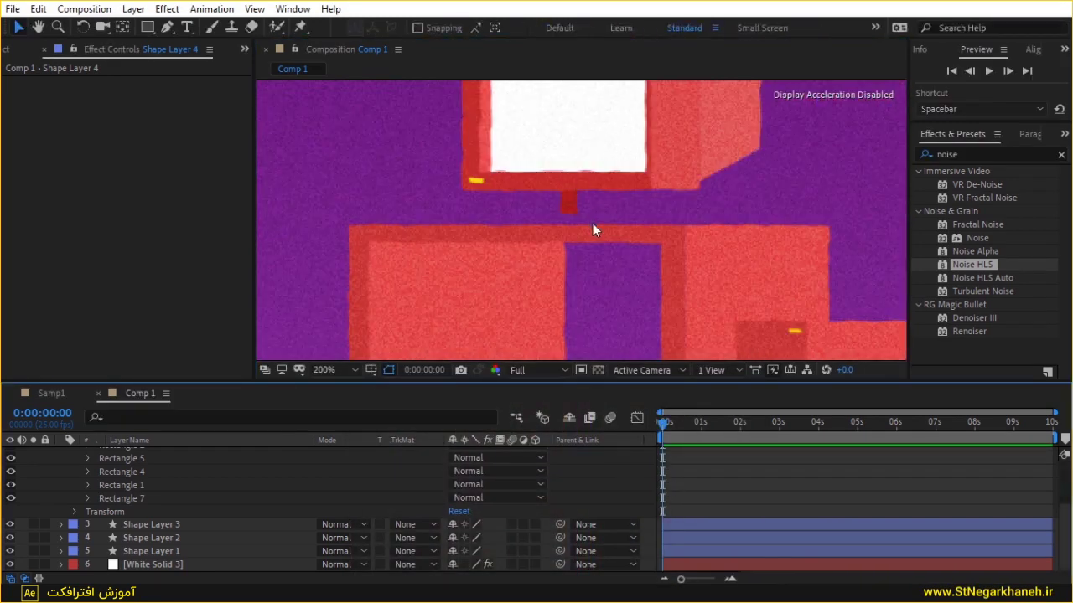
Darken the neck Rectangle 7's fill to 992424
left_click(153, 496)
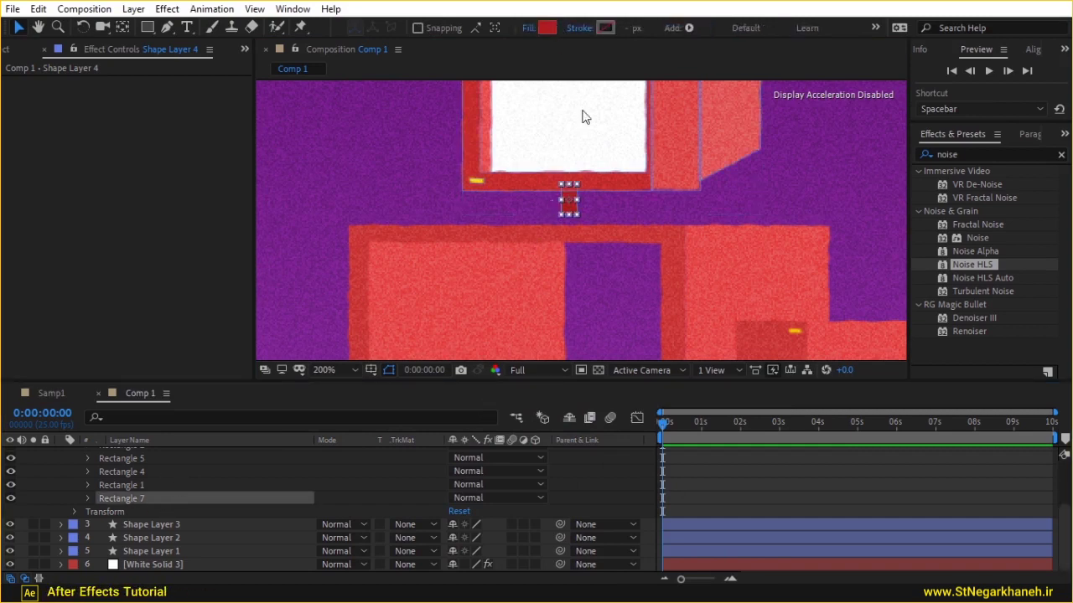
left_click(546, 30)
left_click(518, 462)
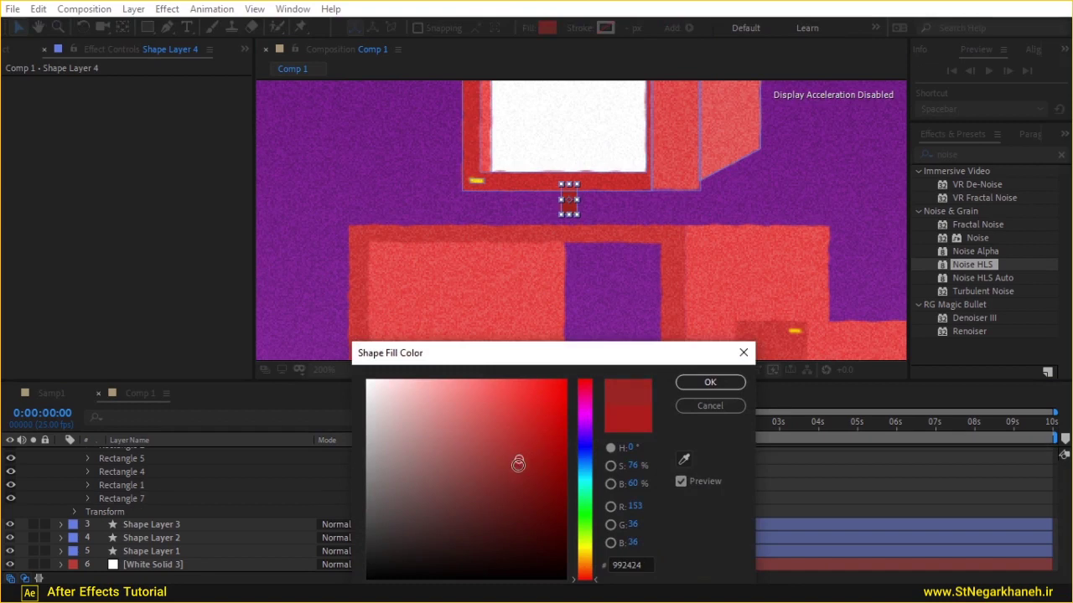
left_click(694, 381)
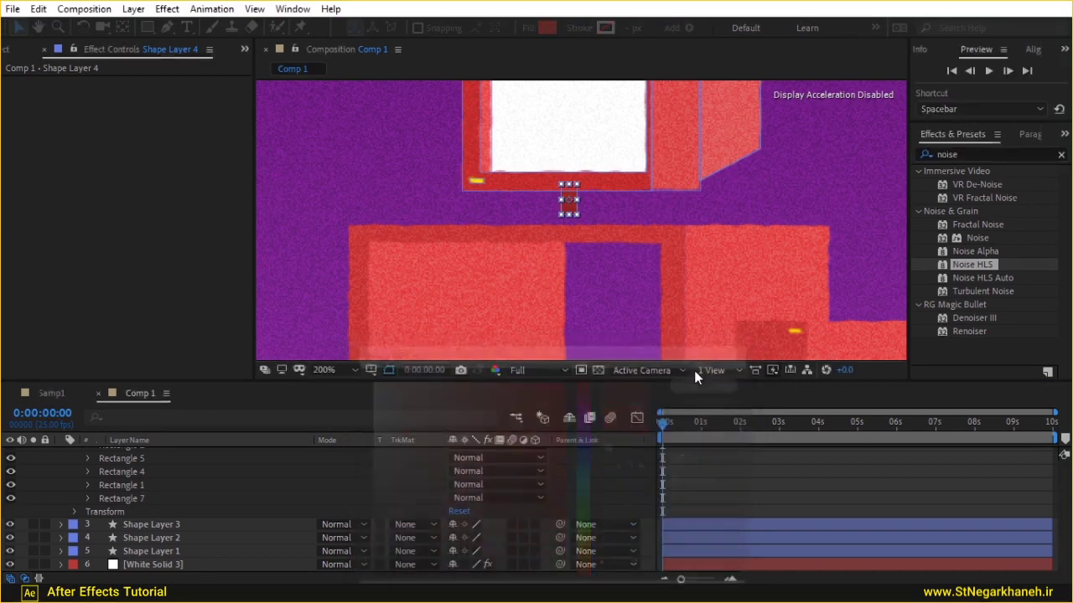
left_click(630, 472)
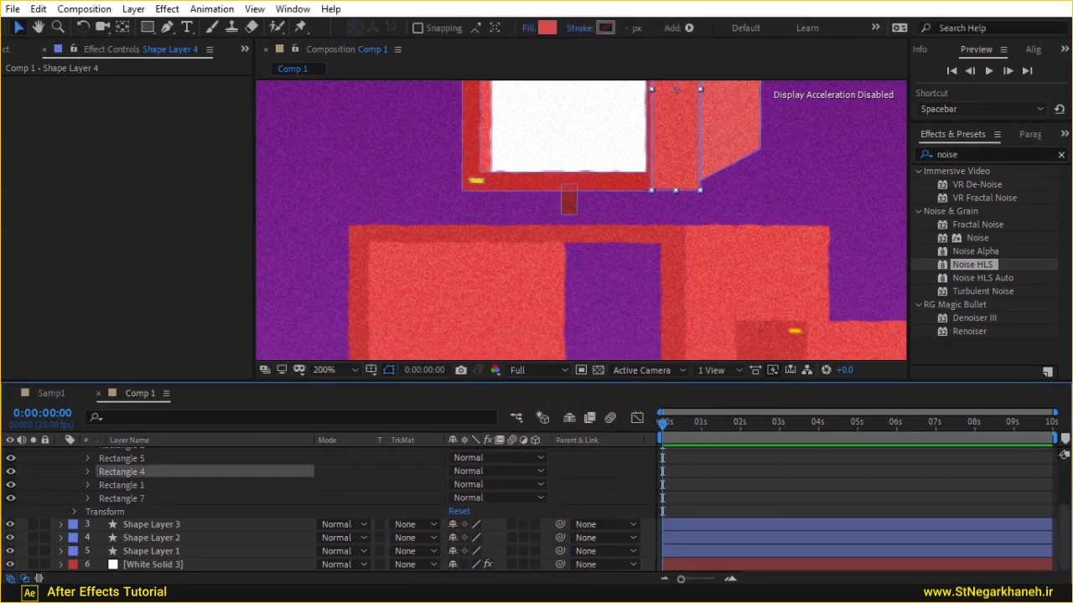
left_click(137, 497)
Duplicate the neck into Rectangle 8, made wide and flat and moved down onto the desk
key("ctrl+d")
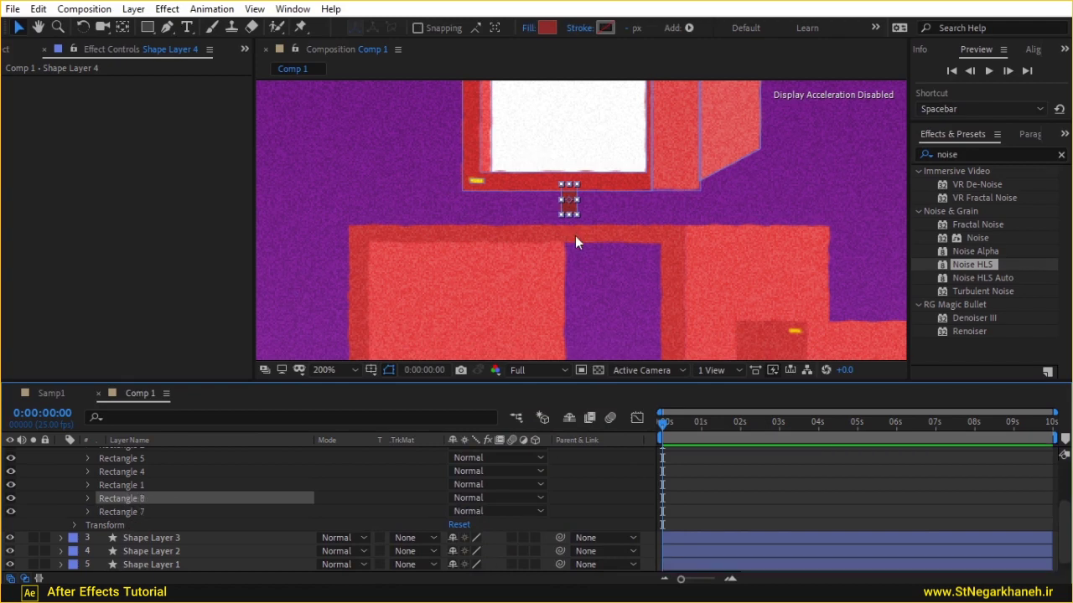
scroll(575, 220, "up", 1)
scroll(574, 180, "up", 1)
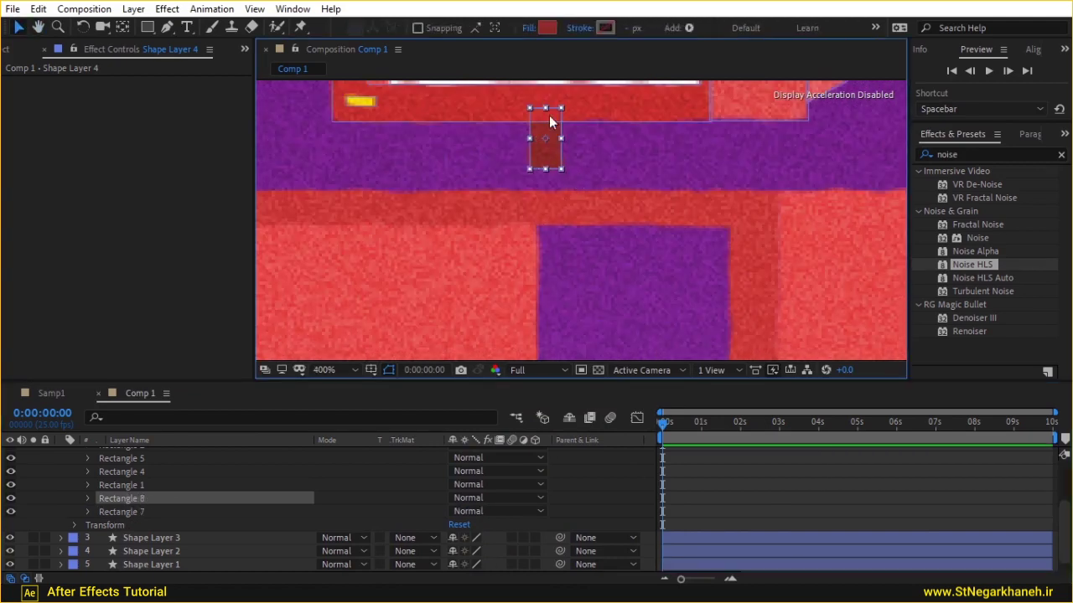
left_click_drag(562, 138, 595, 142)
left_click_drag(545, 116, 546, 132)
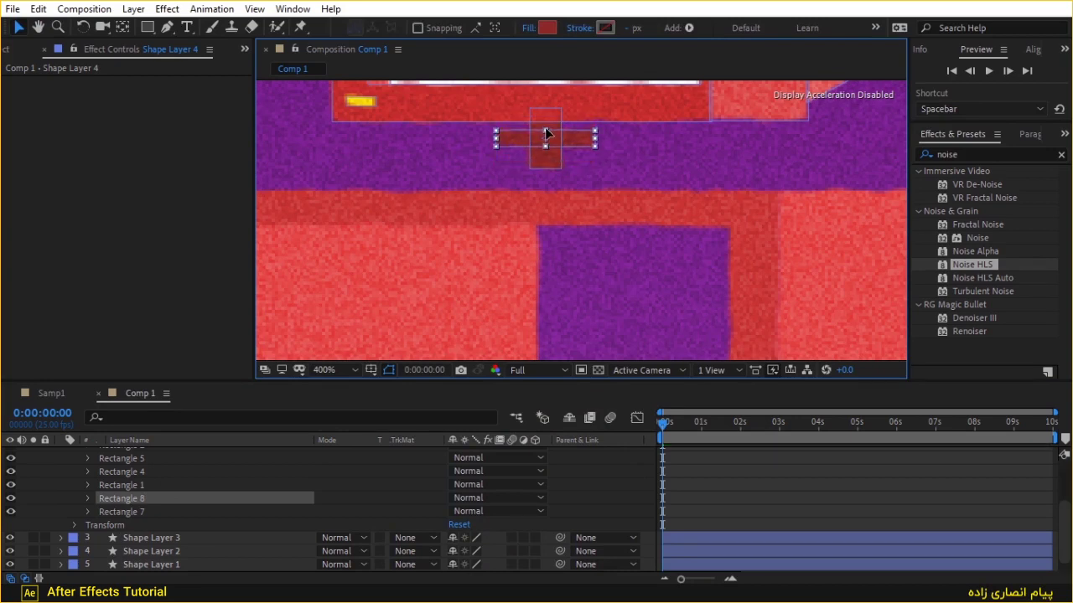
left_click_drag(549, 140, 561, 172)
key("Down")
key("Down")
key("Down")
scroll(637, 235, "down", 4)
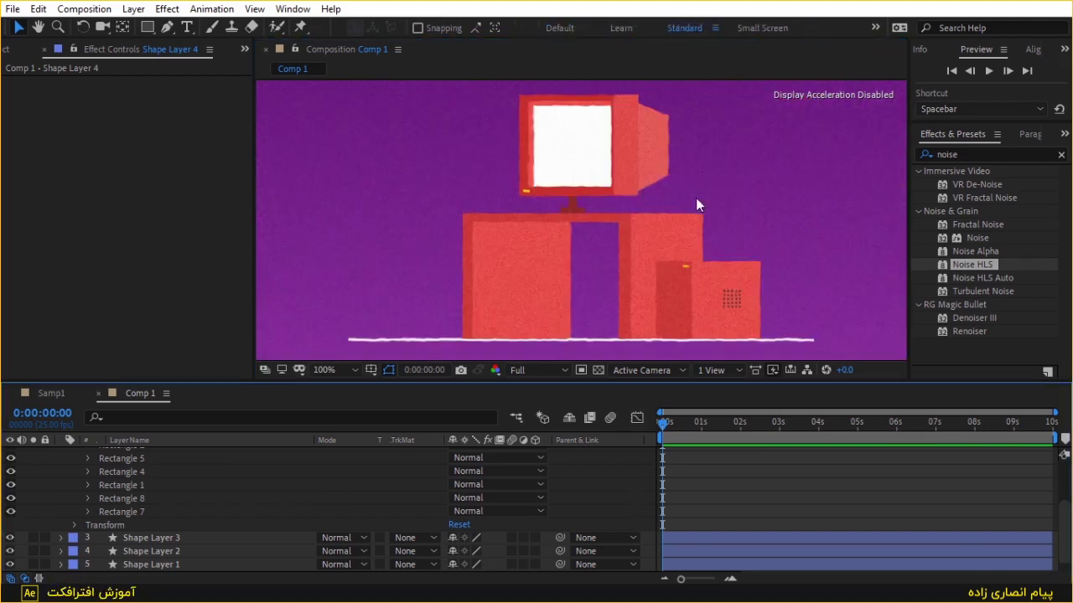
left_click_drag(626, 184, 622, 217)
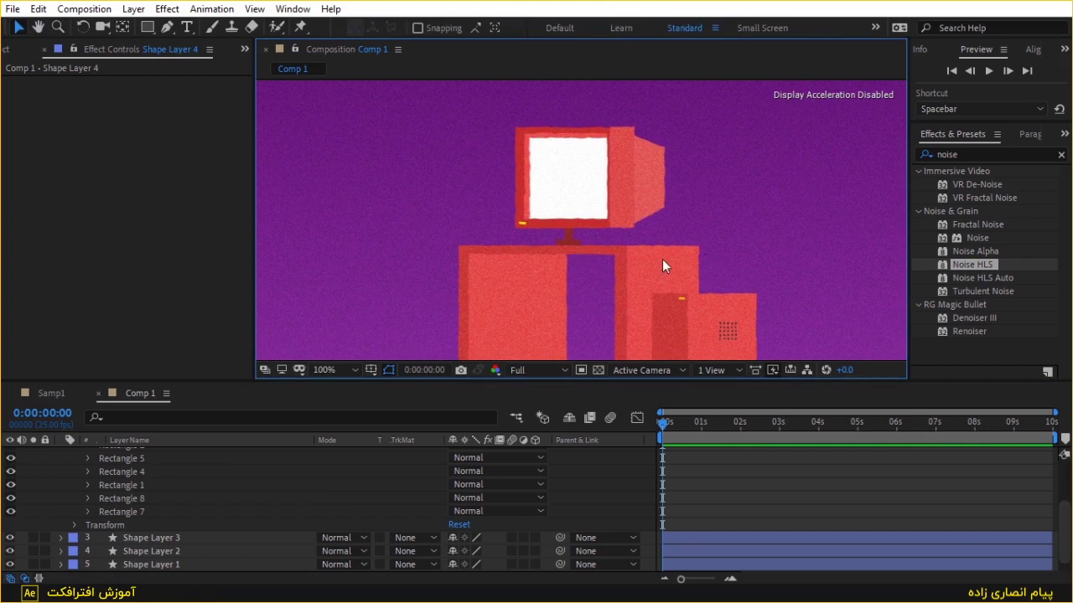
Stretch the Rectangle 8 base even wider on both sides
left_click(142, 497)
scroll(590, 220, "up", 2)
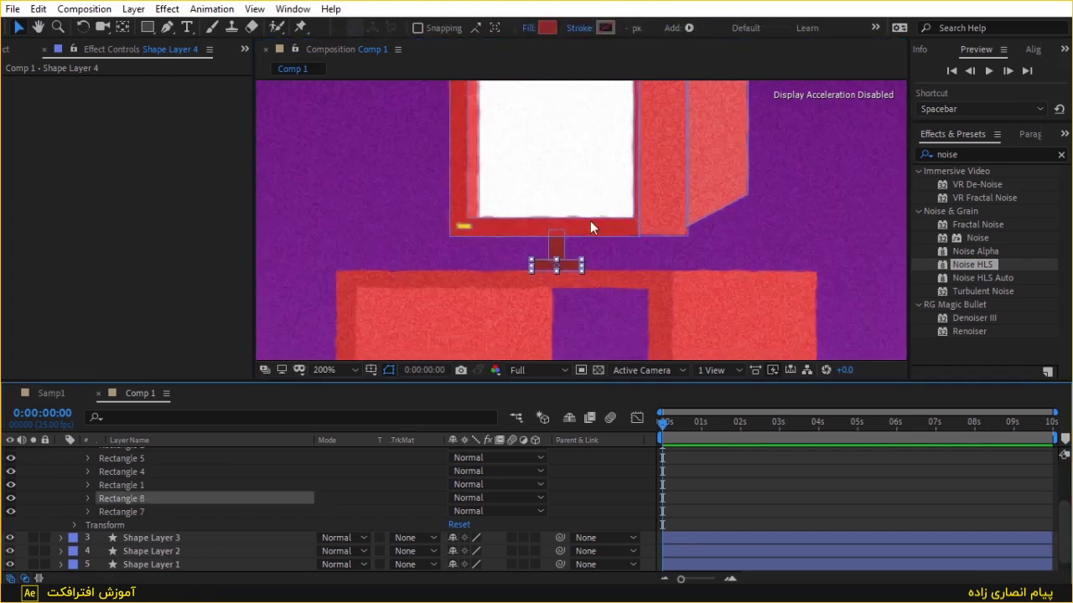
scroll(590, 220, "up", 1)
scroll(605, 173, "up", 1)
scroll(605, 176, "up", 1)
scroll(616, 197, "up", 1)
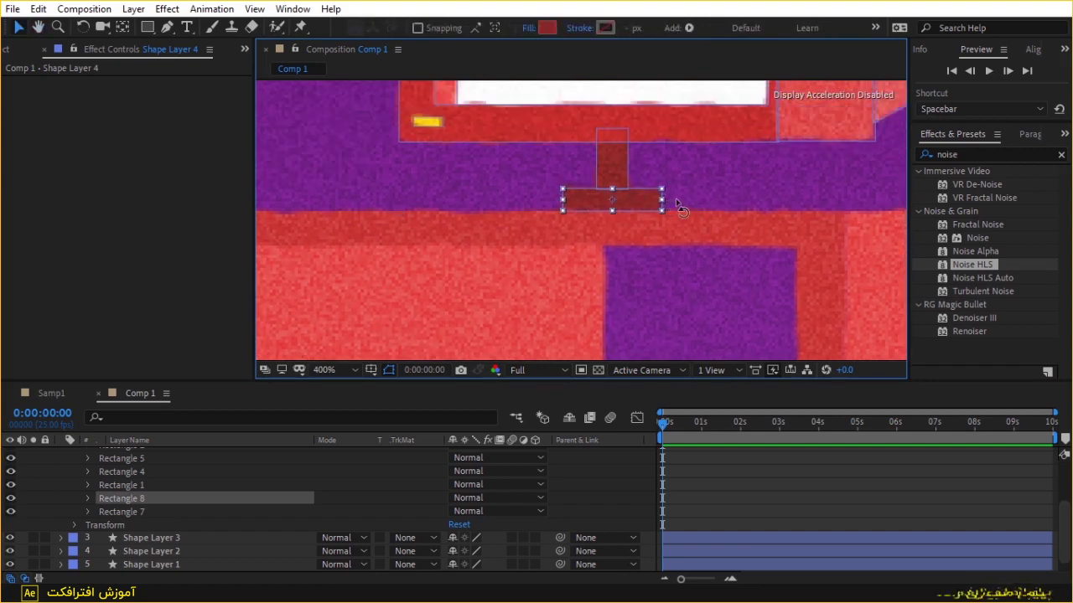
key("period")
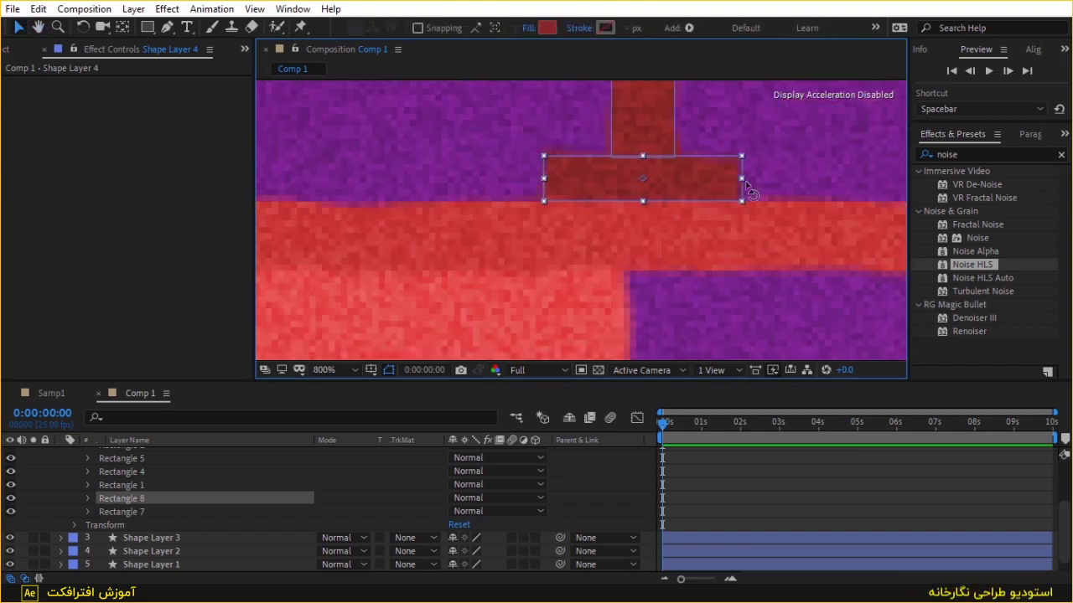
left_click_drag(743, 178, 826, 179)
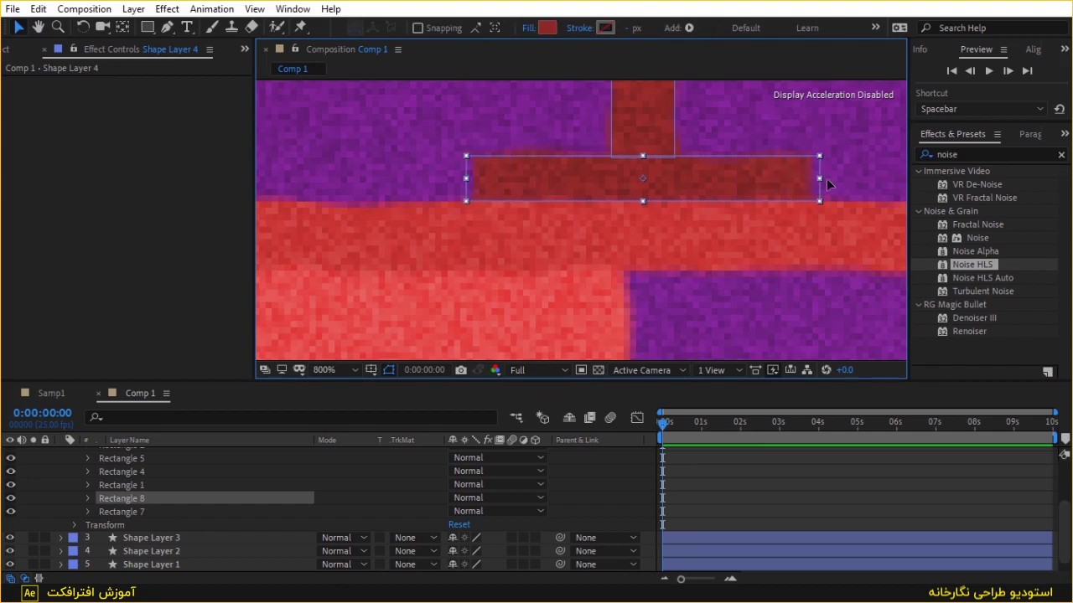
key("comma")
key("comma")
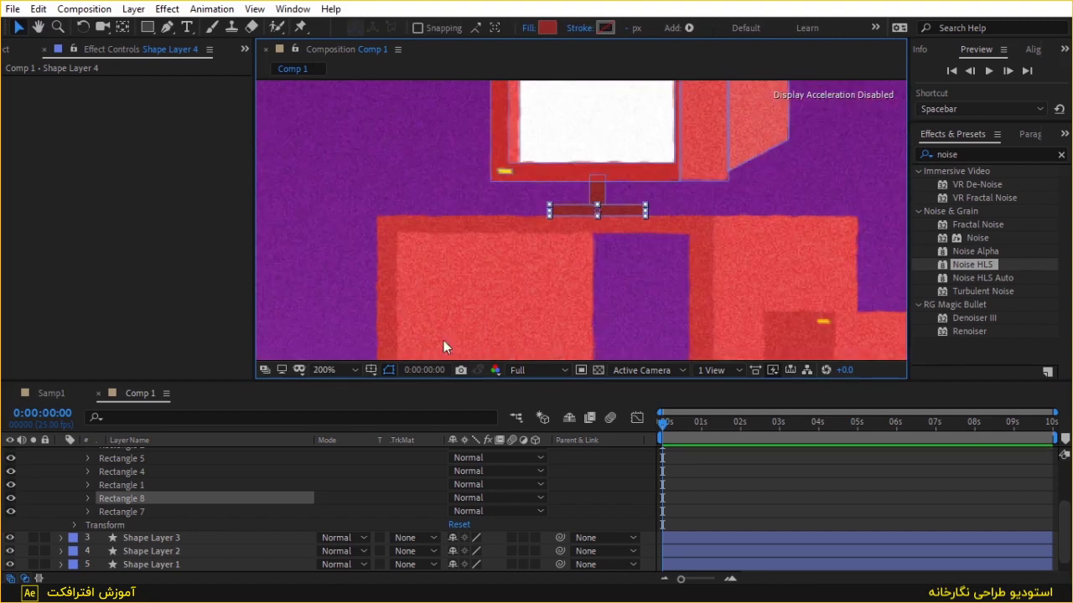
left_click(126, 511)
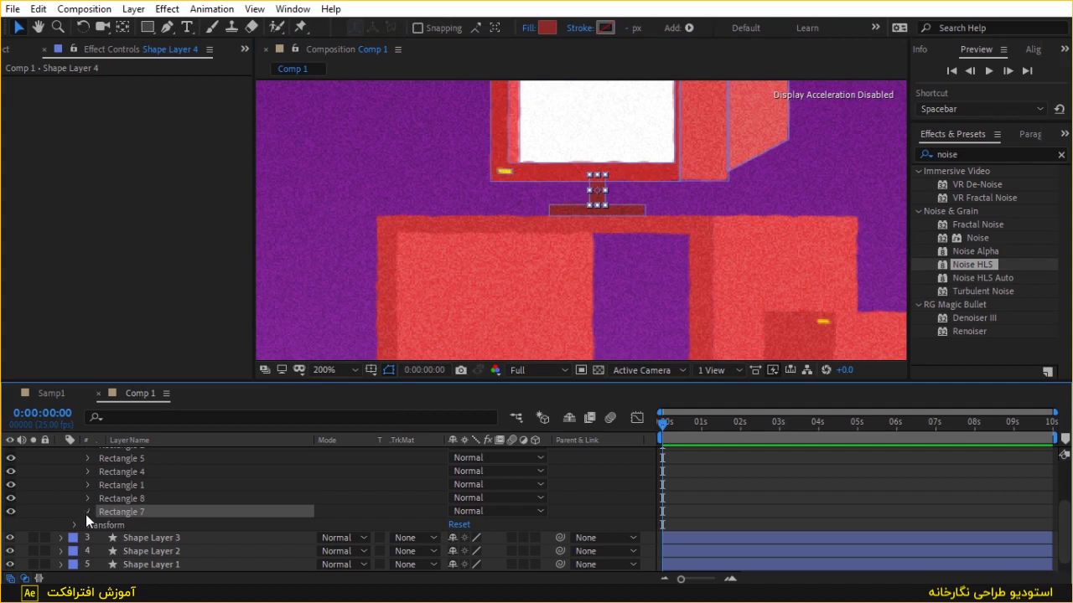
Convert Rectangle 7's path to Bezier and drag its bottom vertex outward so the neck flares into a trapezoid
left_click(87, 512)
right_click(146, 524)
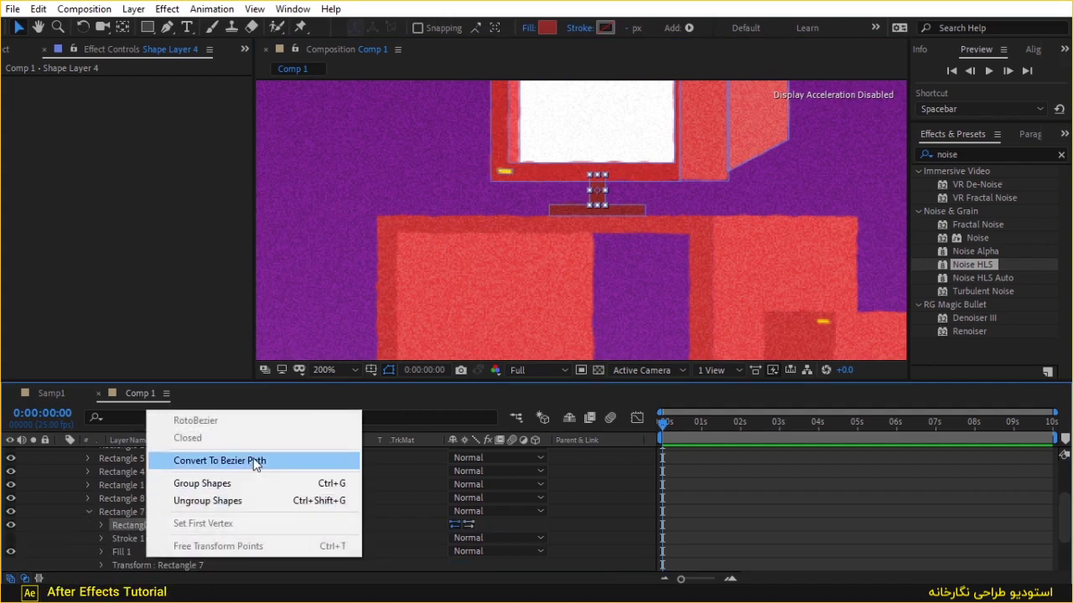
left_click(255, 464)
key("g")
key("period")
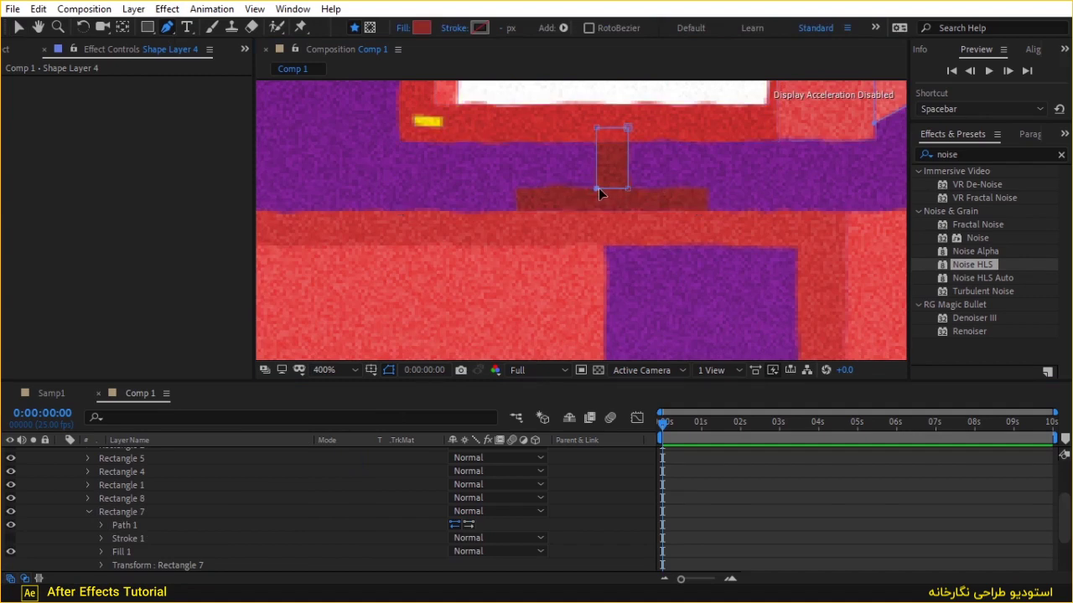
left_click_drag(596, 188, 573, 189)
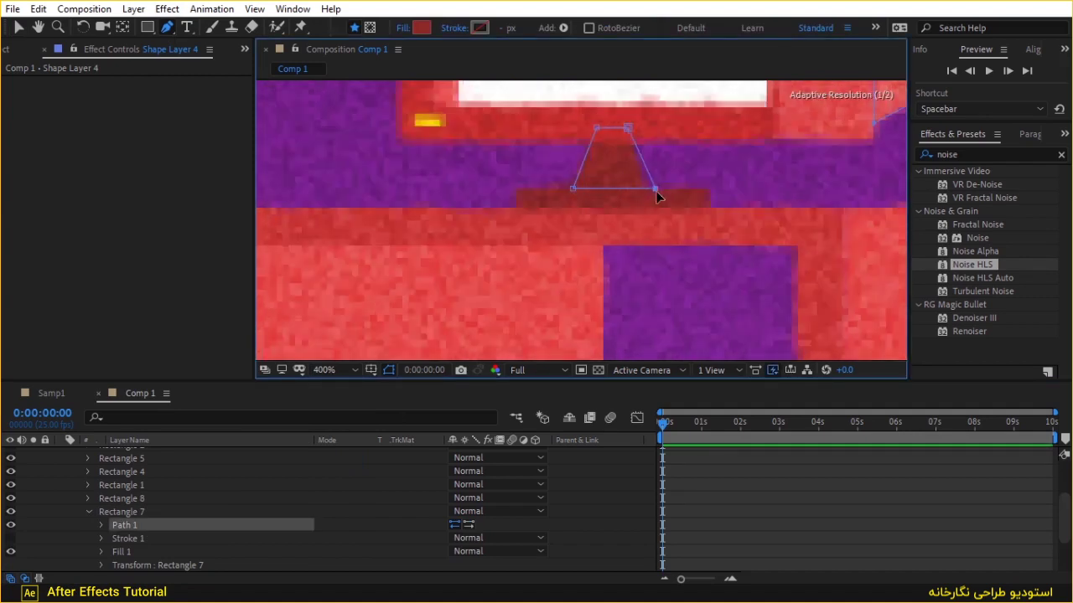
left_click(613, 495)
scroll(680, 178, "down", 2)
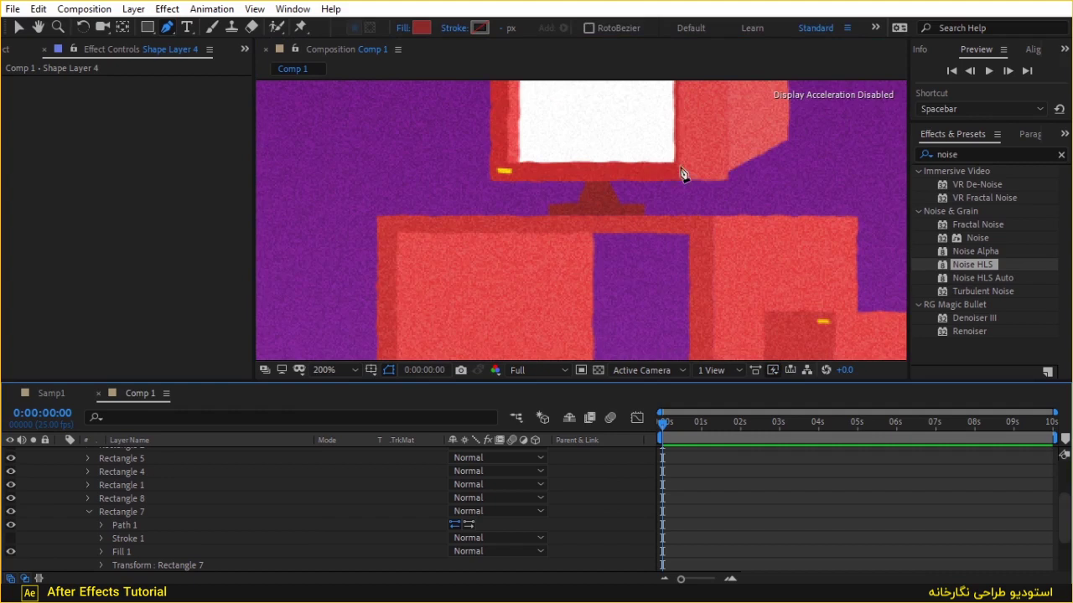
scroll(681, 172, "down", 1)
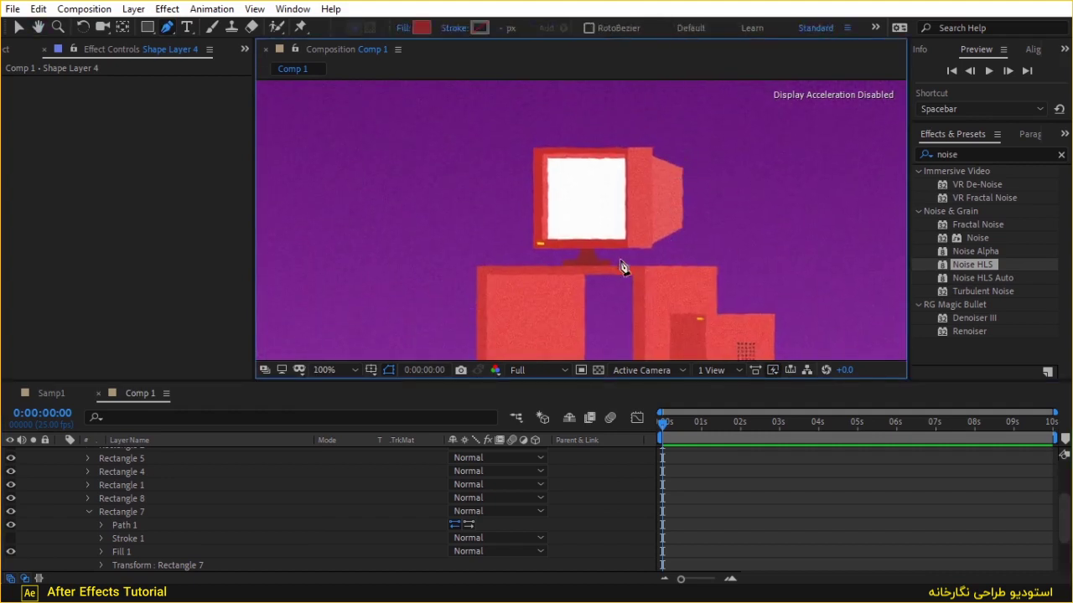
left_click(42, 394)
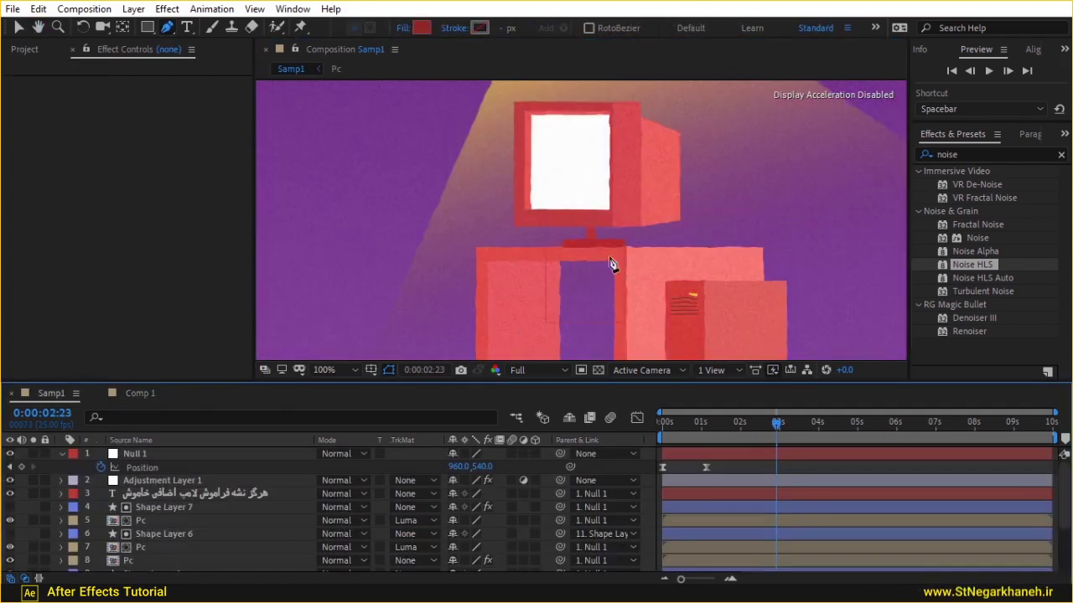
left_click(143, 393)
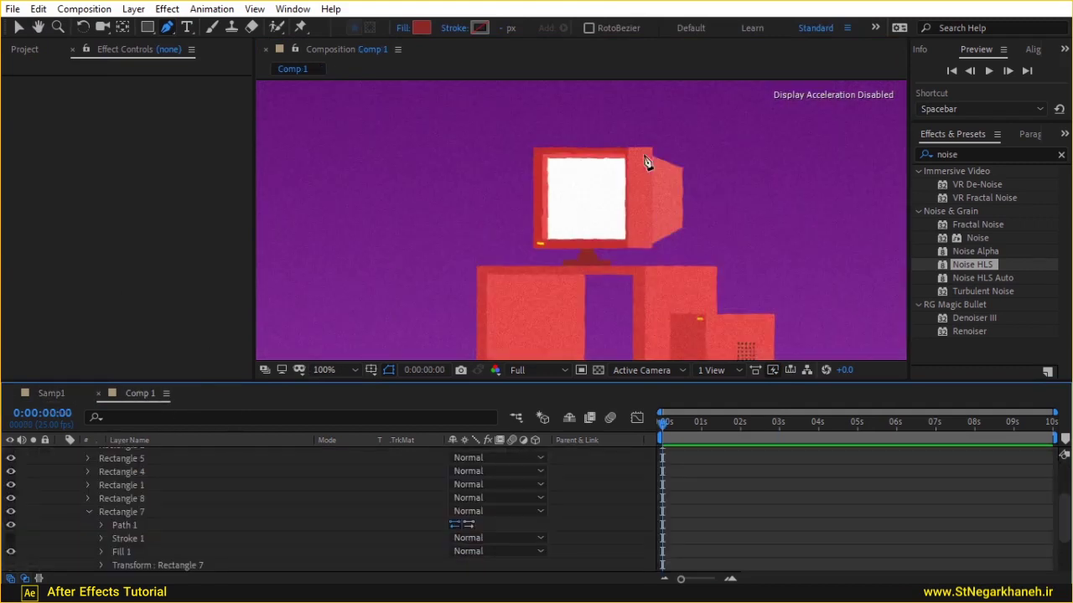
left_click(71, 393)
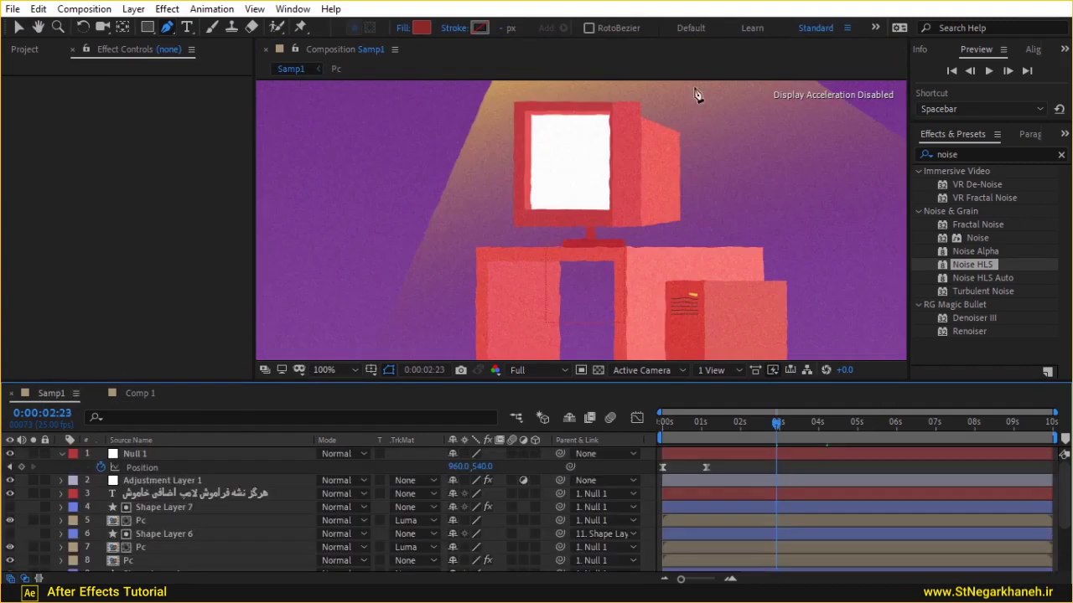
left_click(130, 394)
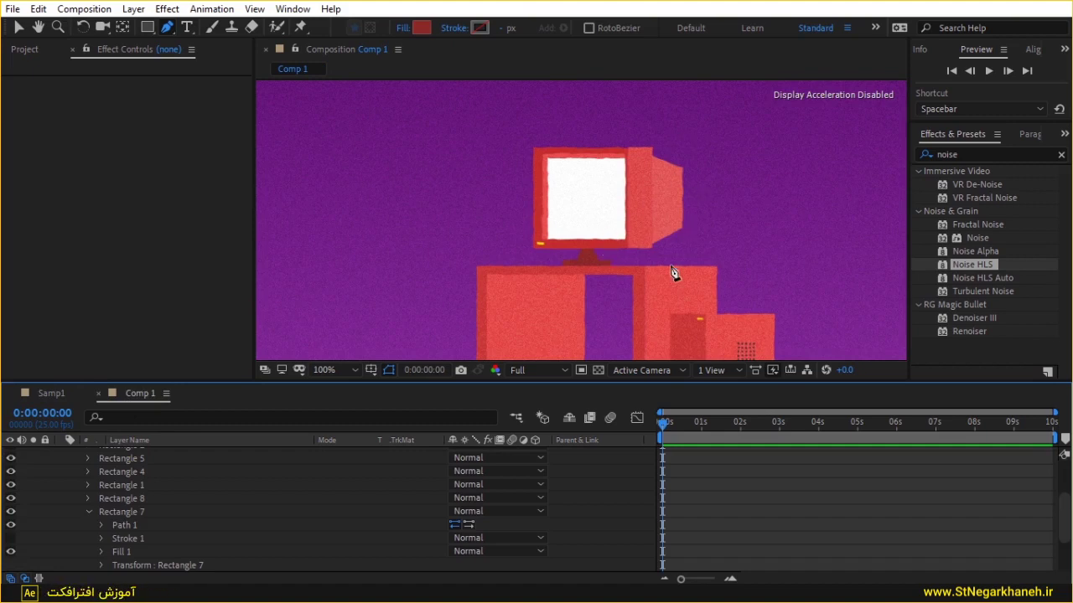
left_click(289, 462)
Collapse Rectangle 7 and select the Rectangle 8 stand base with the Selection tool
left_click(136, 512)
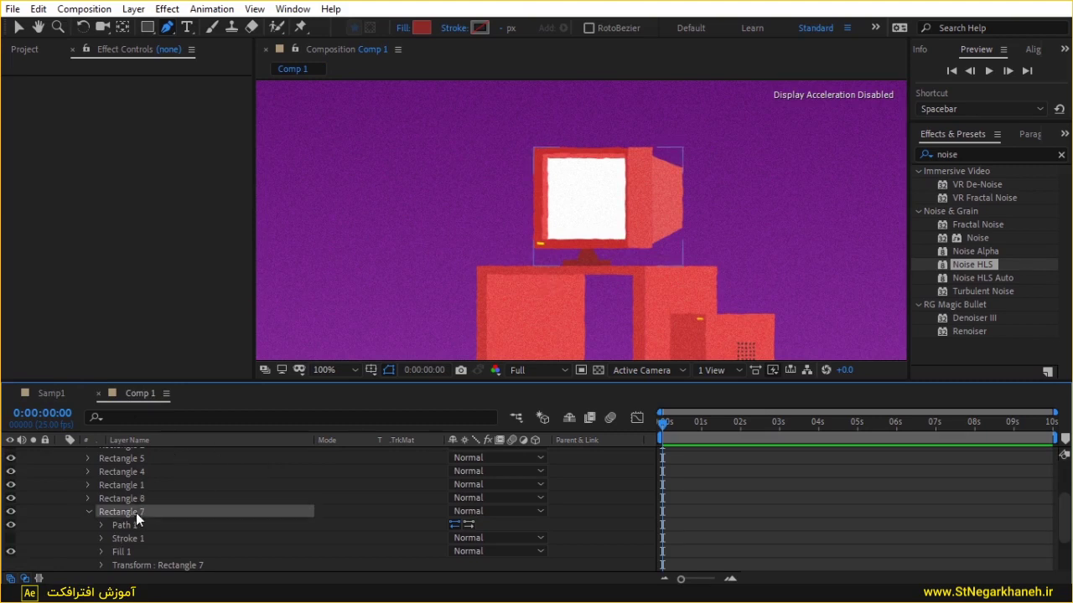
left_click(88, 512)
left_click(123, 498)
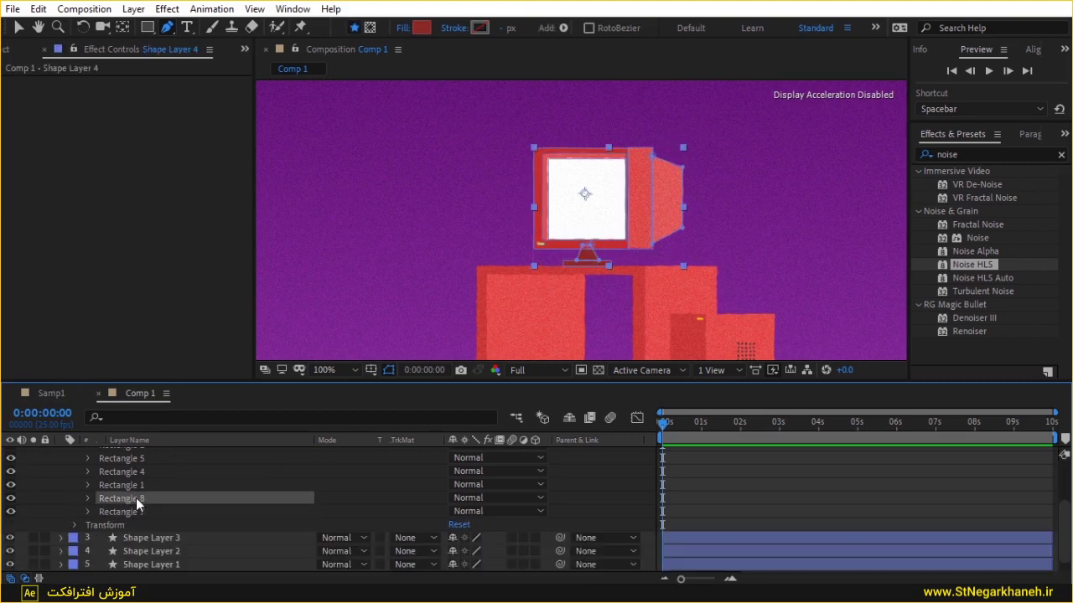
left_click(148, 508)
left_click(160, 500)
key(".")
left_click(19, 27)
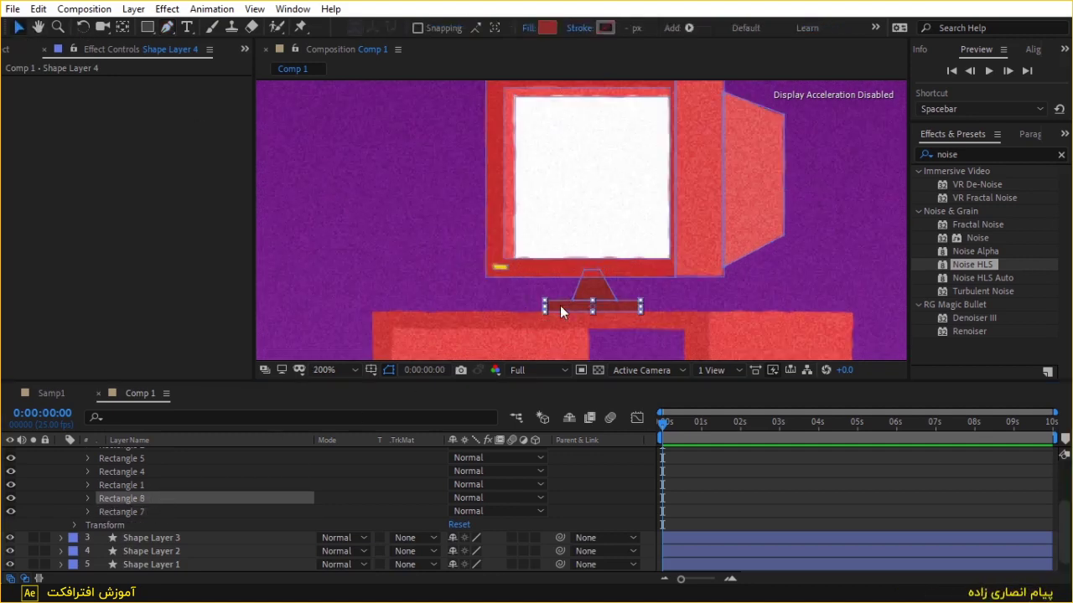
Set the base's fill colour to deep red 662222
left_click(546, 30)
left_click(492, 488)
left_click(472, 490)
left_click_drag(498, 490, 499, 500)
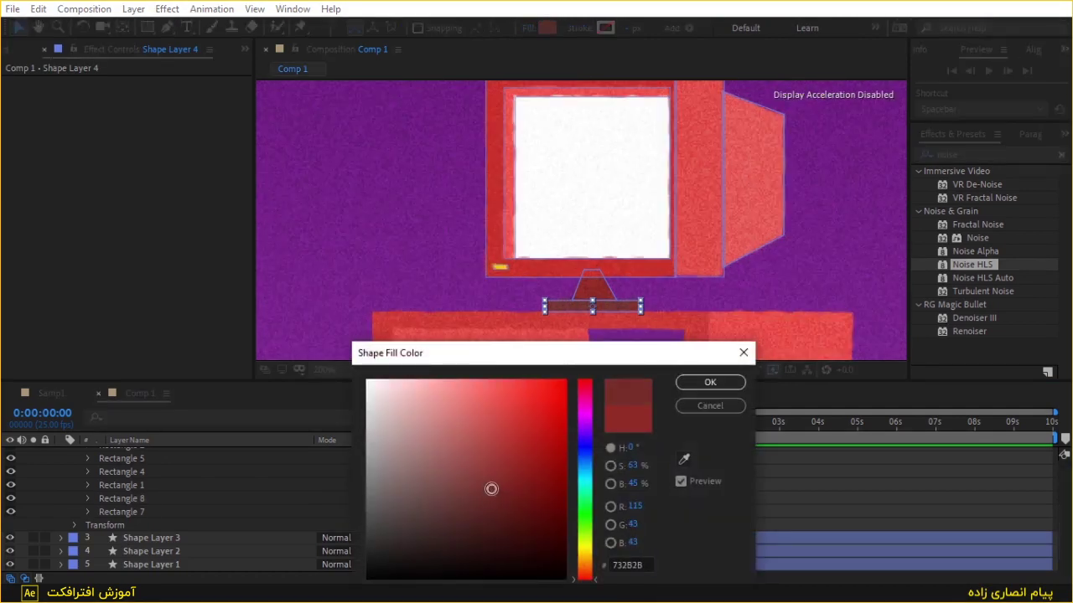
left_click(713, 383)
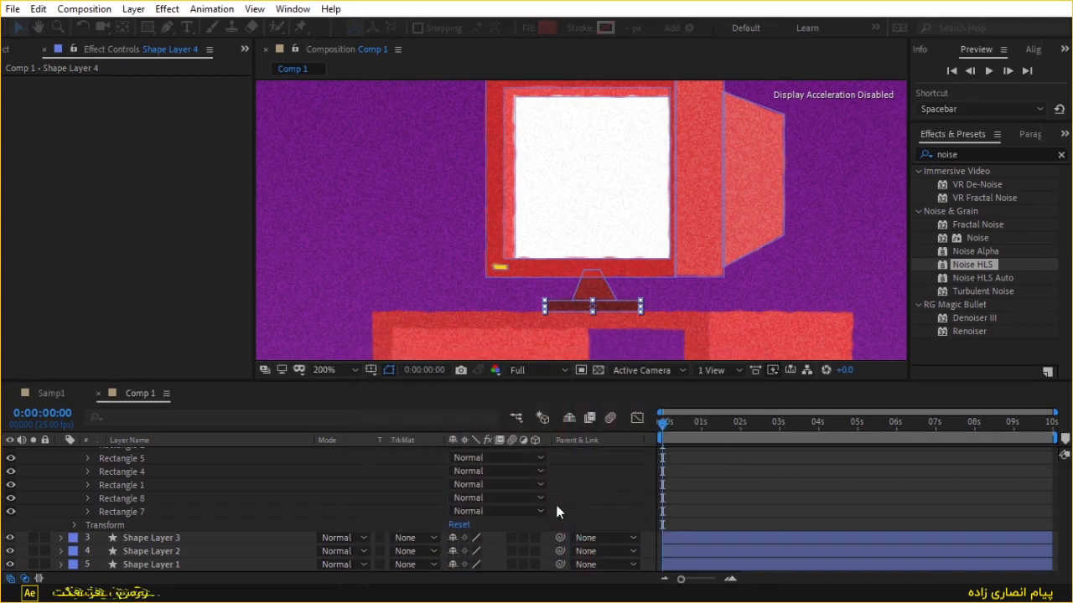
scroll(796, 231, "down", 1)
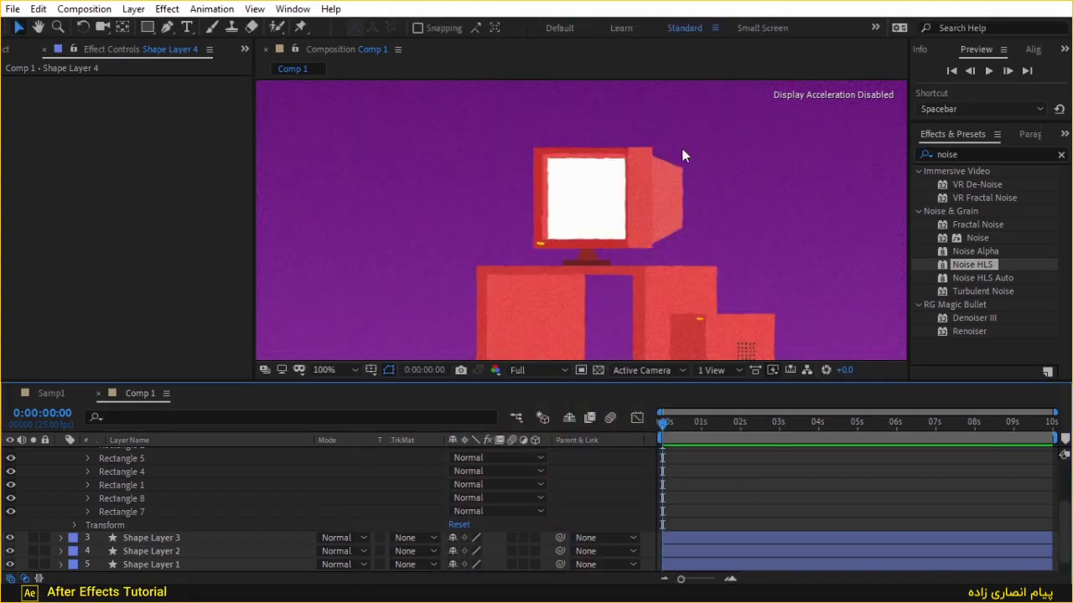
Clear the stand selection and pan the view to show the desk and floor
left_click(142, 511)
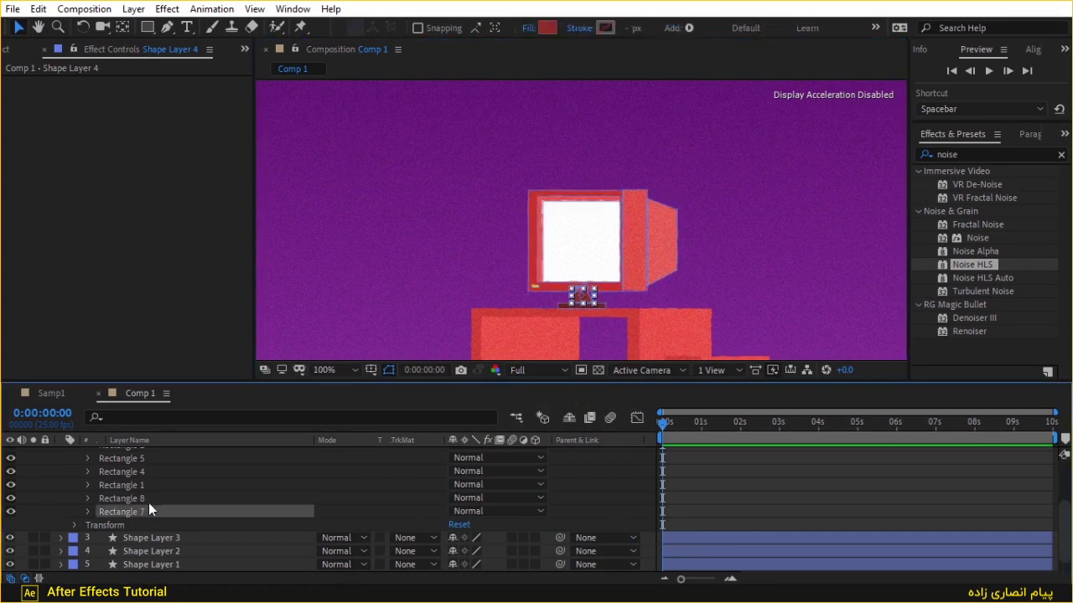
left_click(149, 500, "shift")
left_click(149, 493)
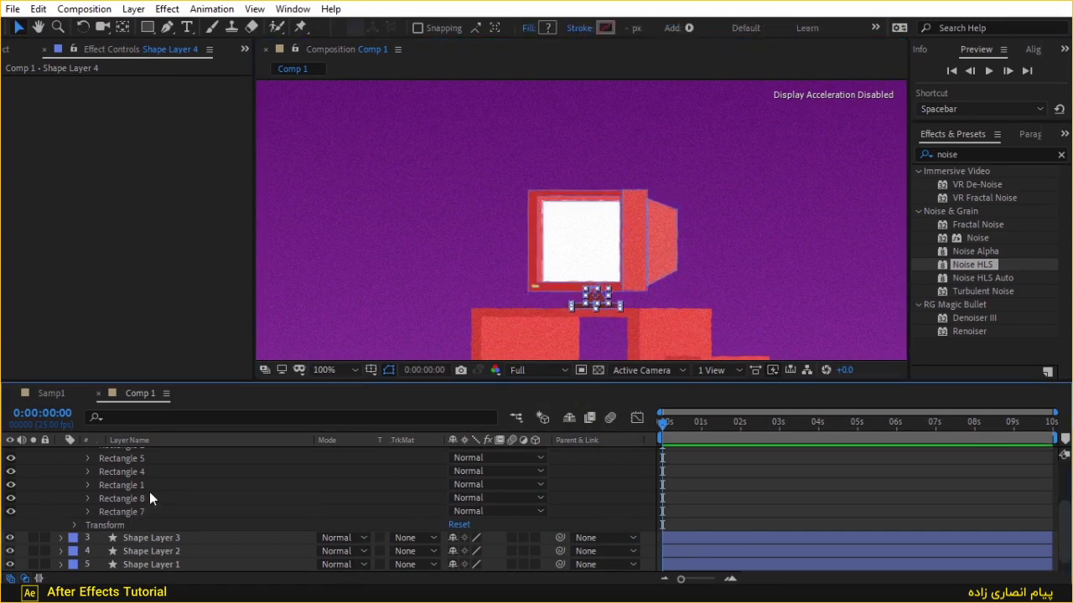
left_click(720, 223)
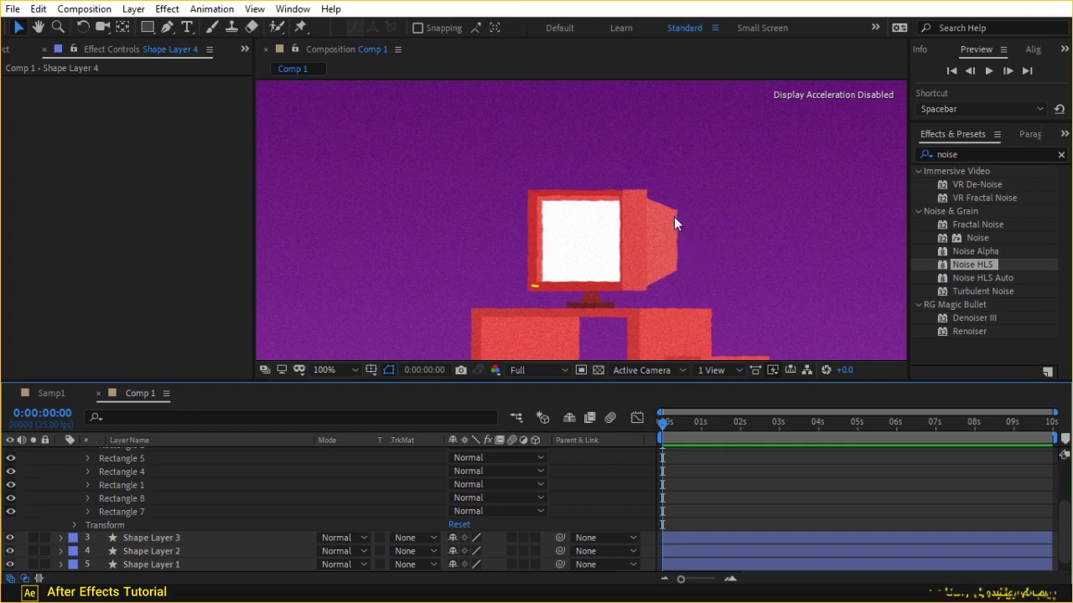
left_click_drag(643, 274, 578, 151)
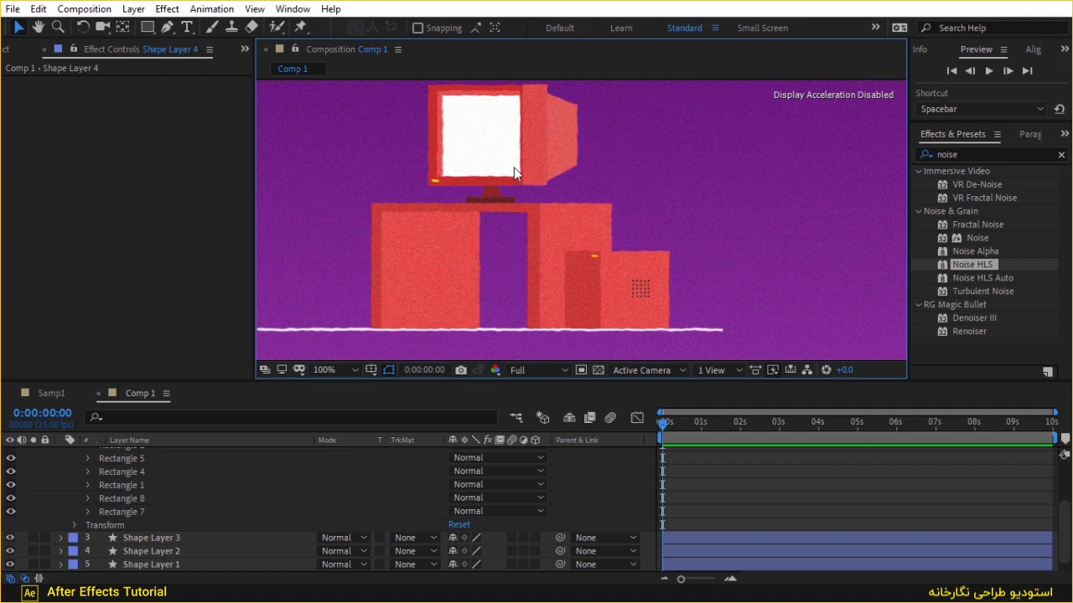
Select Shape Layer 4 and add an empty Group 1 to its contents
scroll(491, 188, "down", 1)
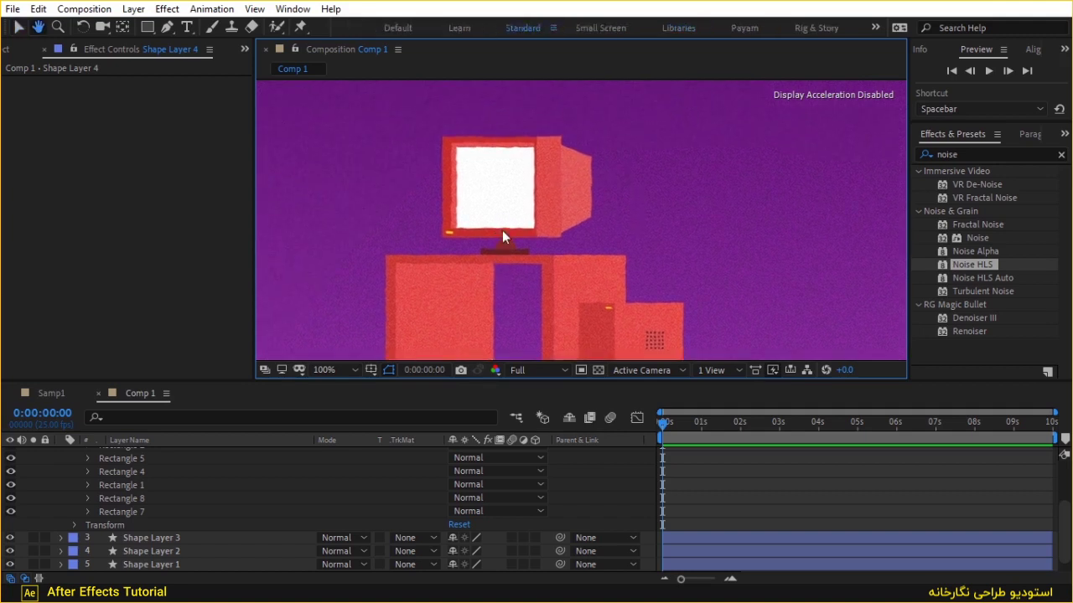
scroll(536, 210, "down", 1)
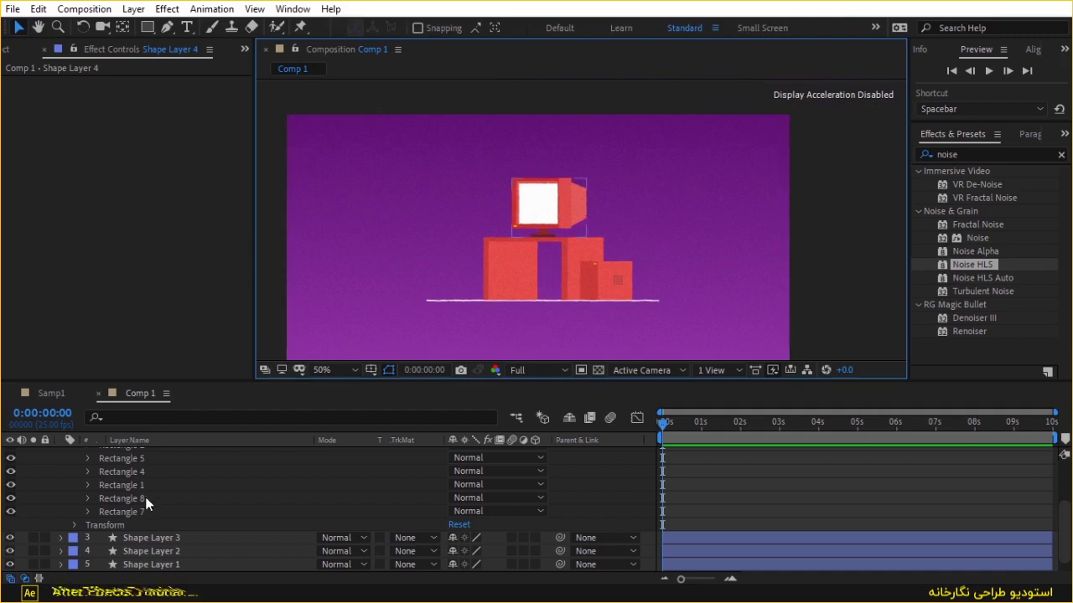
scroll(134, 501, "up", 3)
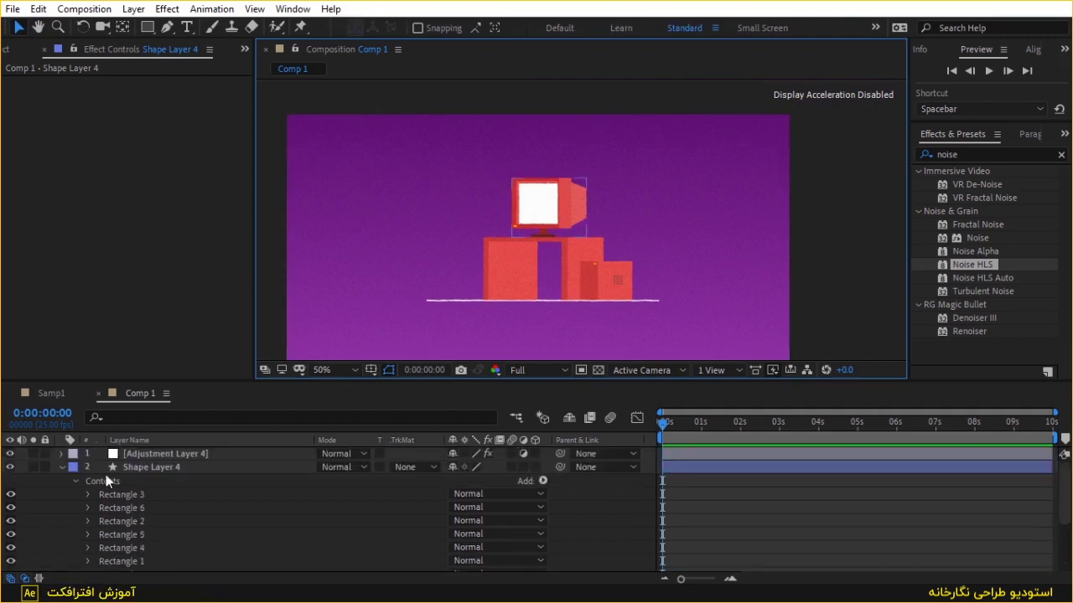
left_click(153, 467)
scroll(560, 228, "up", 2)
left_click_drag(560, 228, 591, 181)
key("v")
left_click(150, 472)
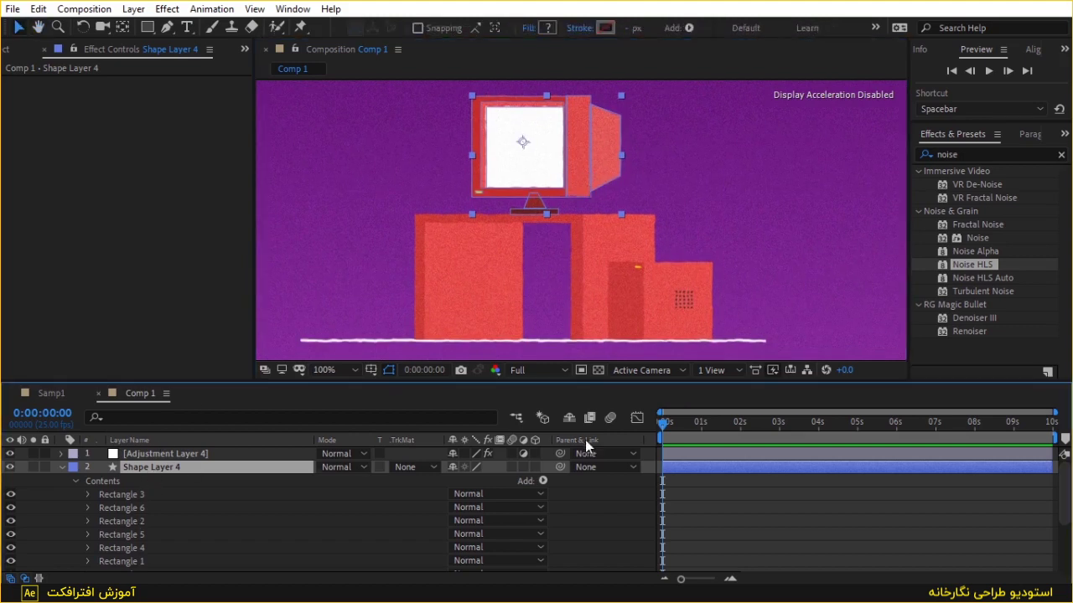
left_click(543, 481)
left_click(656, 130)
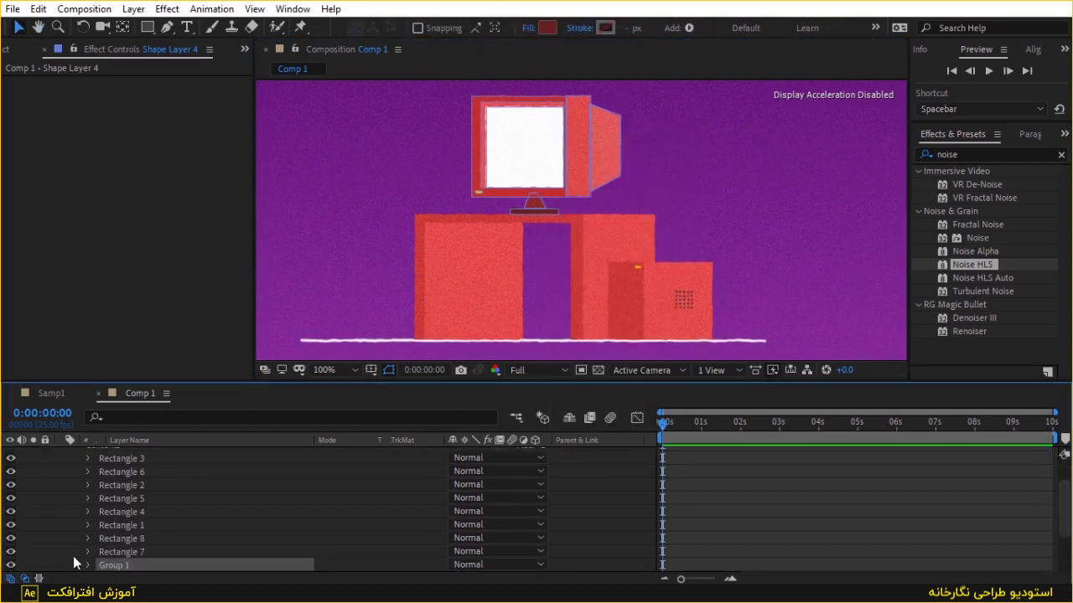
Shift-select the monitor's rectangles and drag them into Group 1
left_click(146, 524)
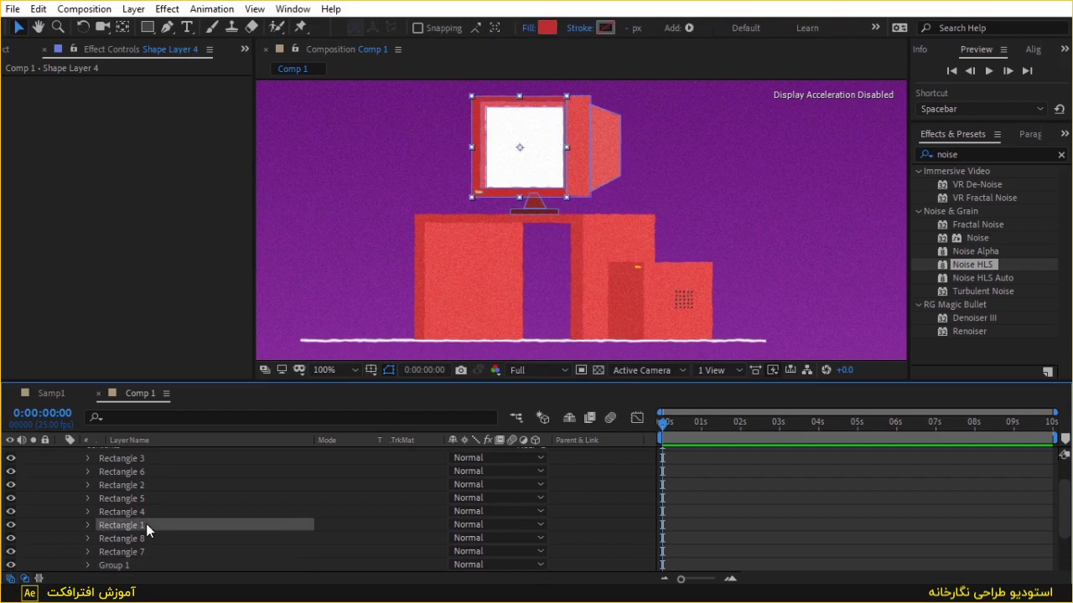
scroll(146, 502, "up", 2)
left_click(142, 493, "shift")
scroll(164, 514, "down", 3)
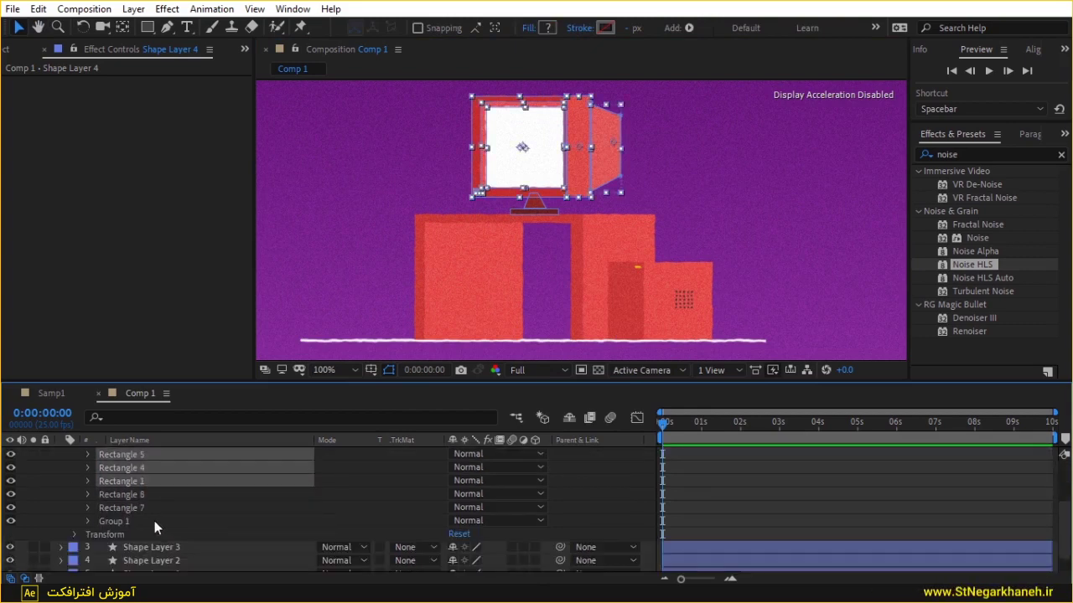
left_click_drag(145, 487, 134, 520)
left_click(132, 500)
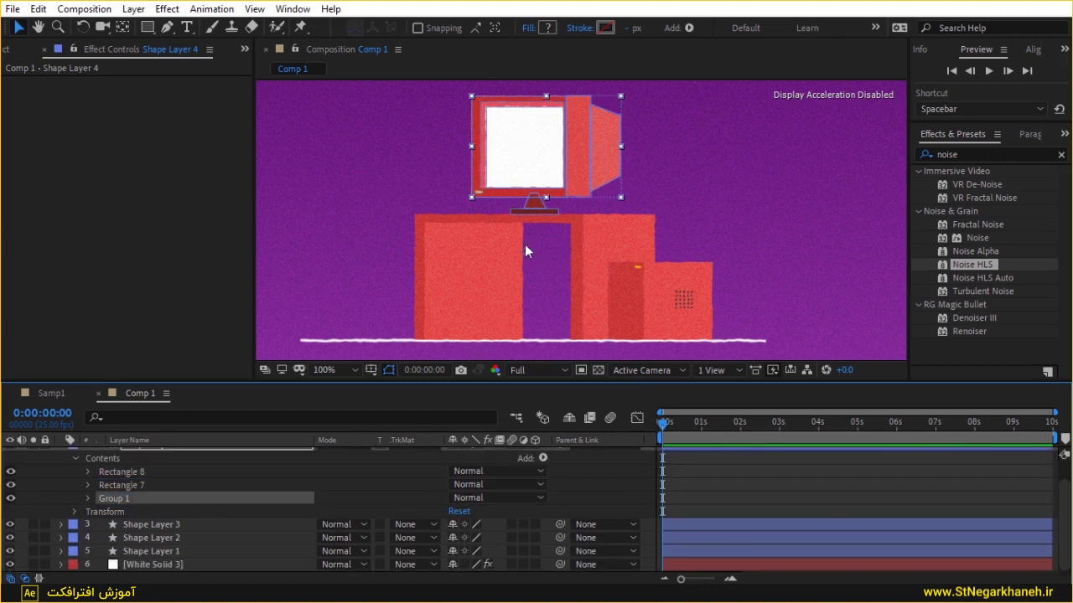
Zoom in on the monitor and move Group 1 above Rectangle 8
key("y")
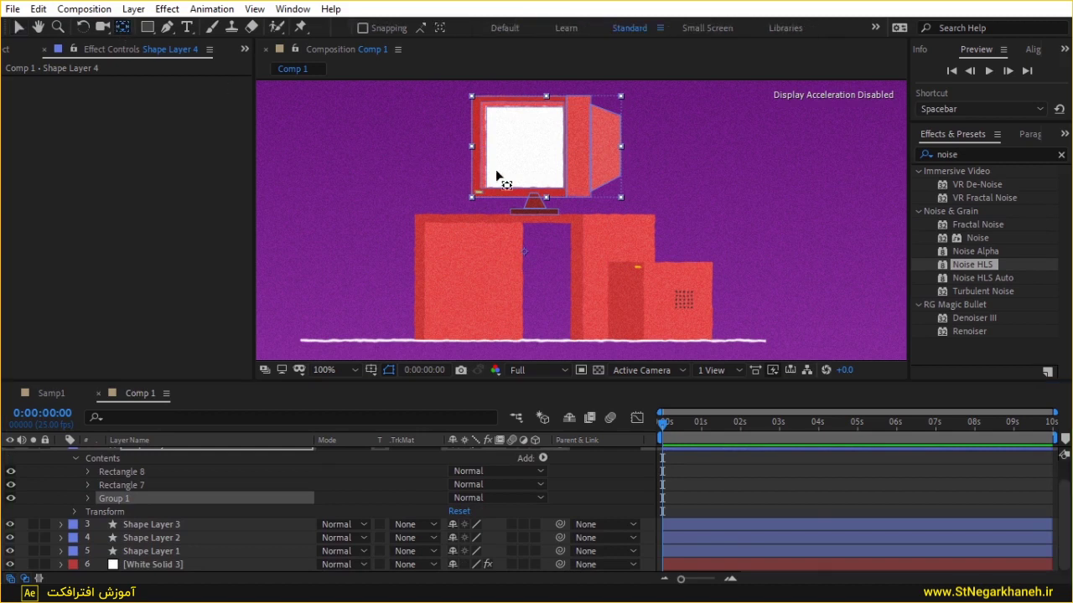
key("period")
left_click_drag(519, 274, 529, 301)
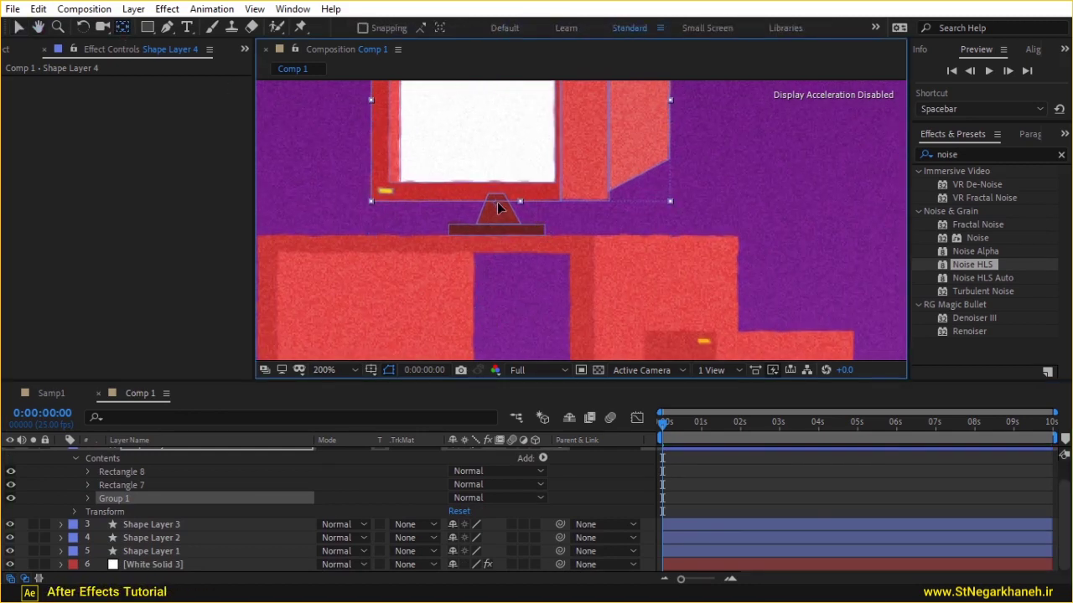
left_click_drag(120, 499, 129, 468)
left_click(433, 508)
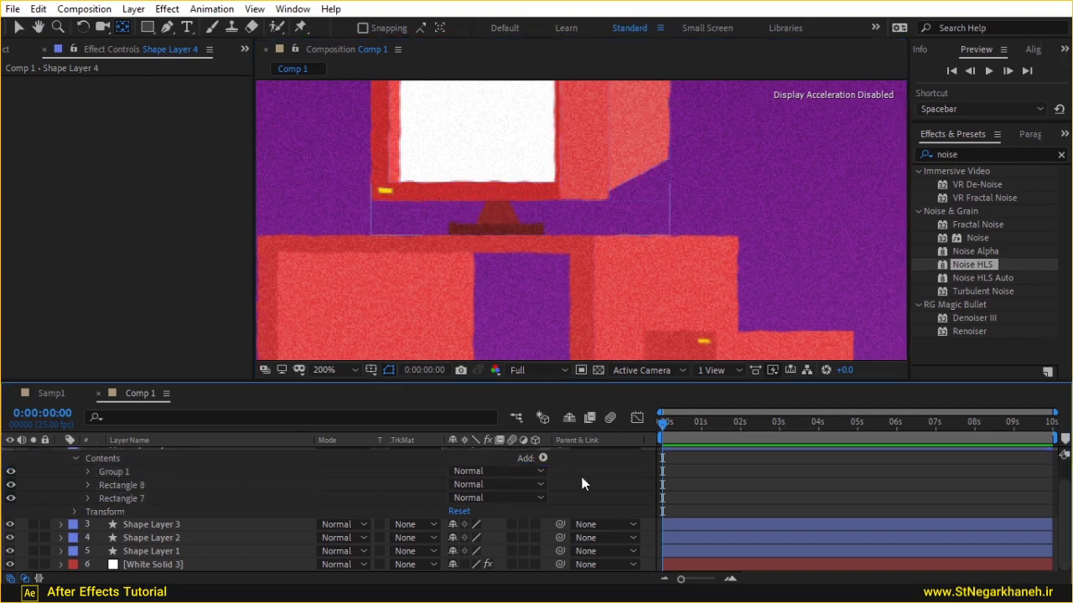
left_click(126, 474)
Set Group 1's Rotation to -47° and keyframe it at frame 0
left_click(86, 472)
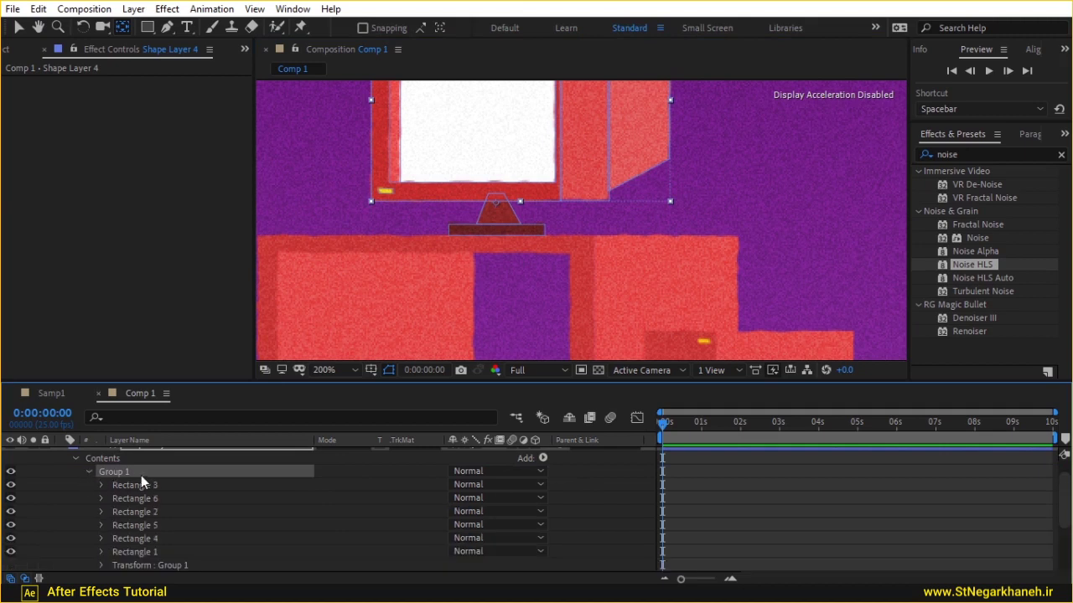
scroll(143, 507, "down", 2)
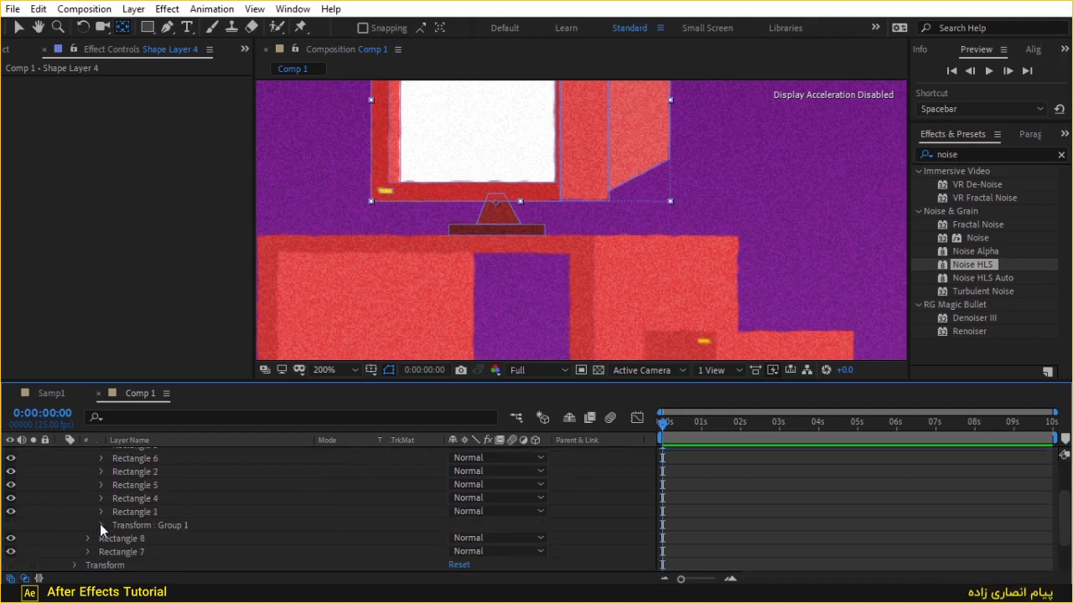
left_click(101, 522)
scroll(197, 458, "down", 2)
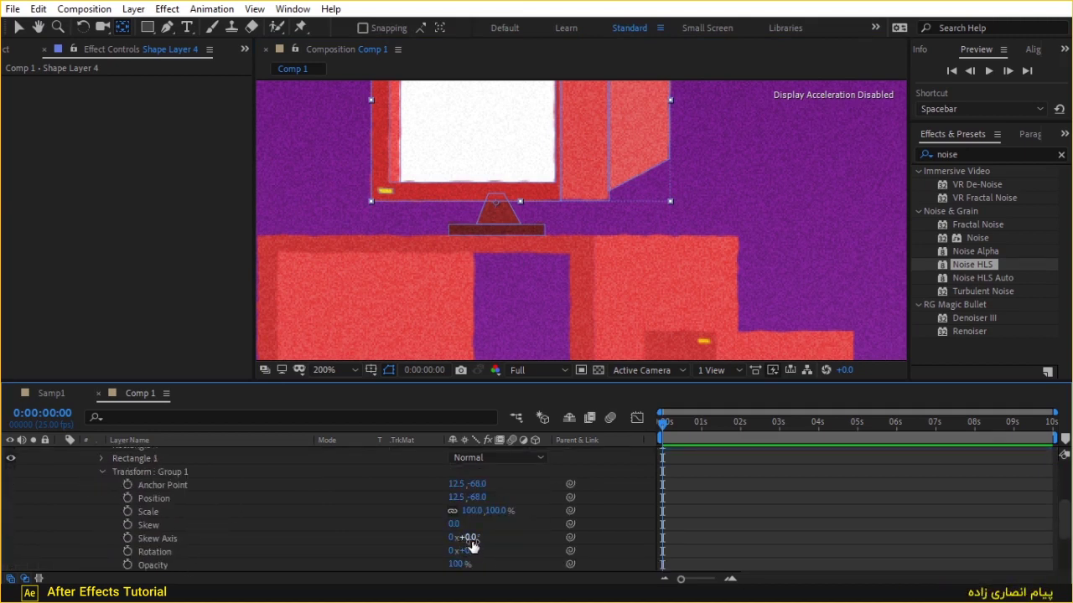
left_click_drag(469, 551, 418, 537)
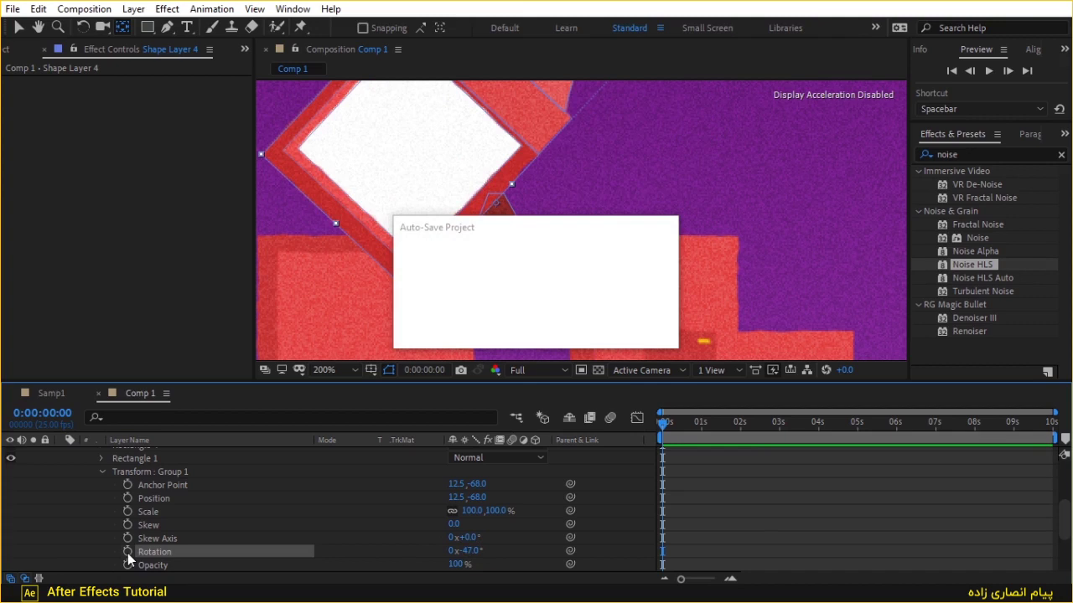
left_click(127, 553)
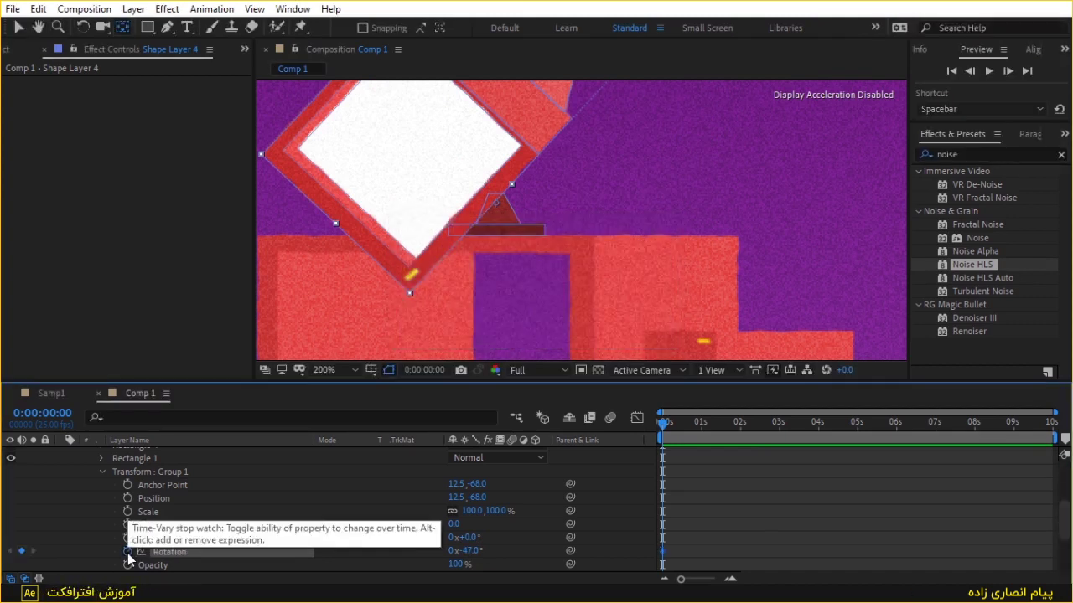
key("u")
scroll(442, 118, "down", 3)
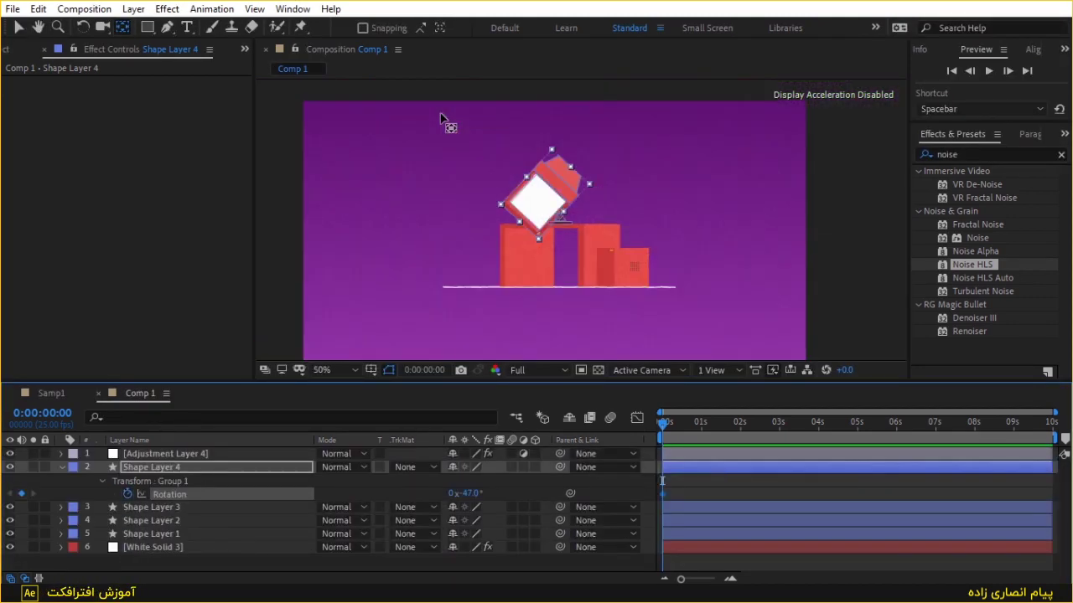
Deselect, nudge the view down, and collapse Shape Layer 4's properties
left_click(18, 26)
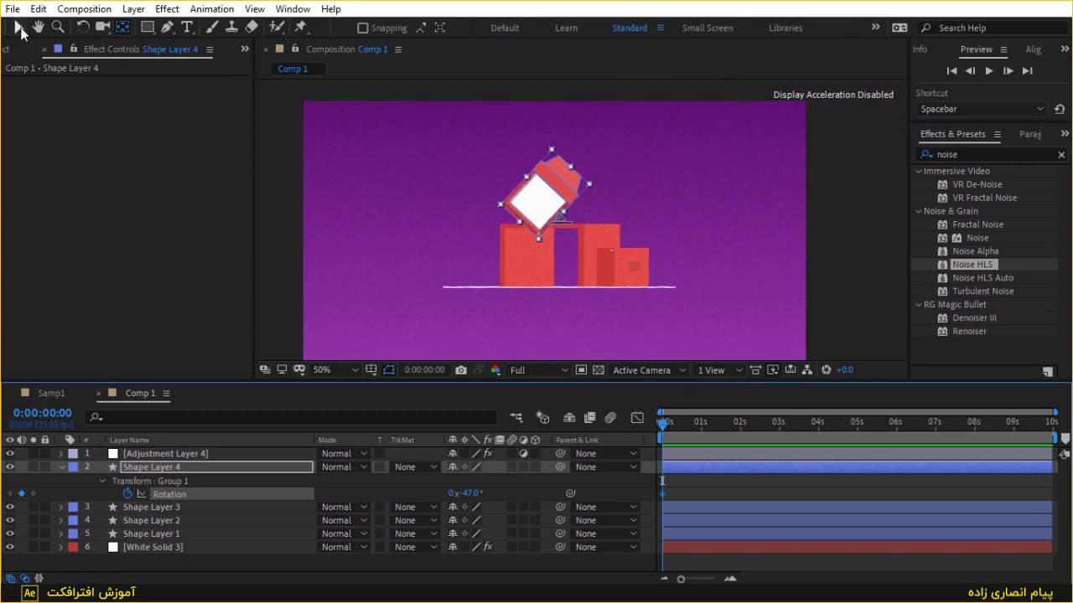
left_click(622, 492)
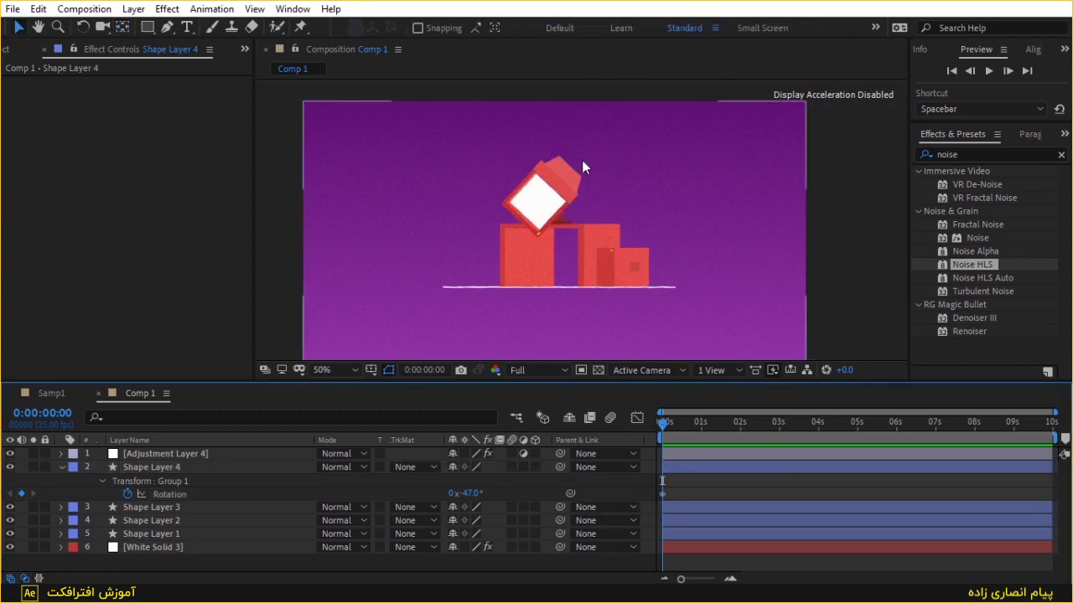
left_click_drag(581, 167, 580, 216)
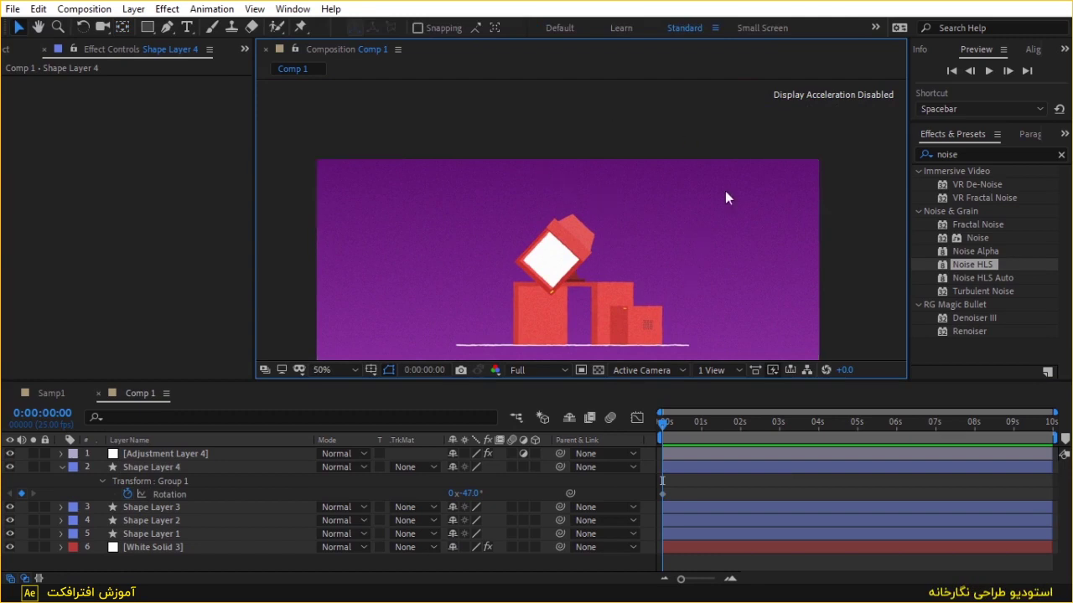
left_click(136, 472)
left_click(60, 467)
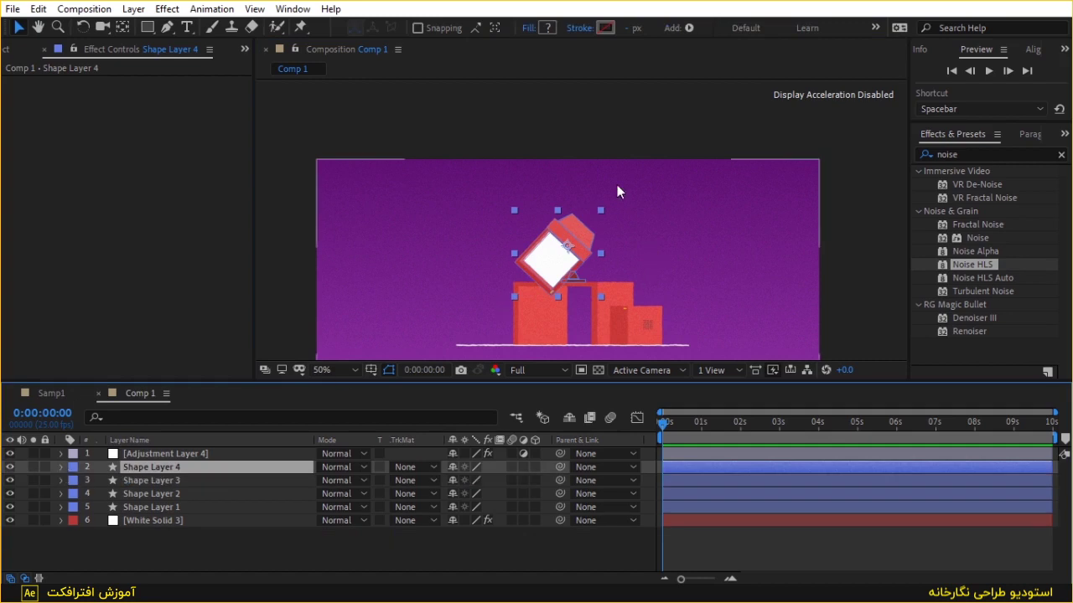
Select Shape Layers 1–4, zoom to 25% and back to 50%, pan down, and pick the Pen tool
left_click(158, 507, "shift")
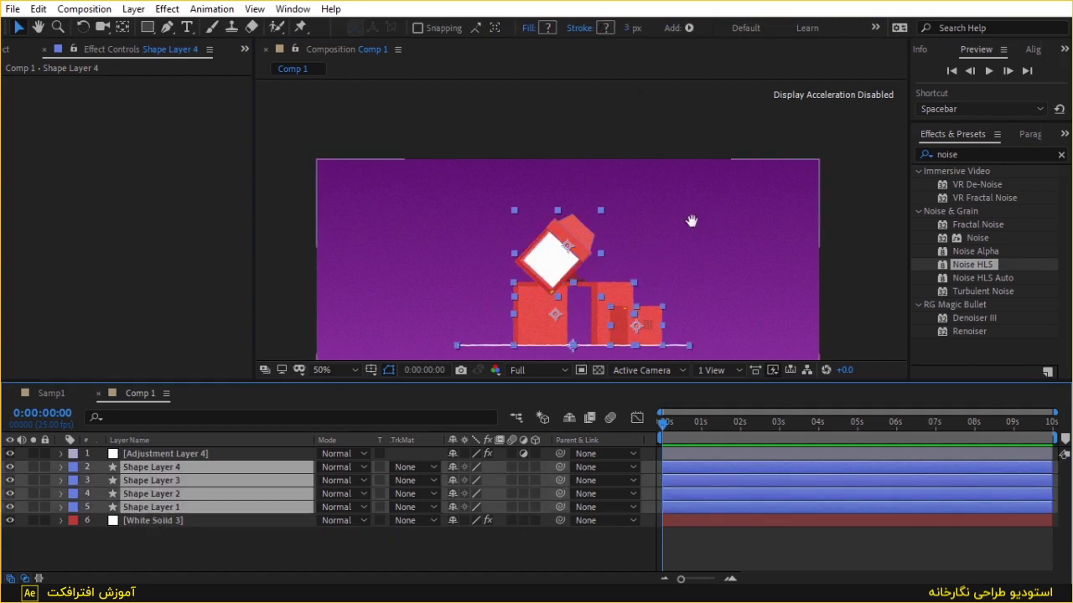
left_click_drag(690, 220, 709, 143)
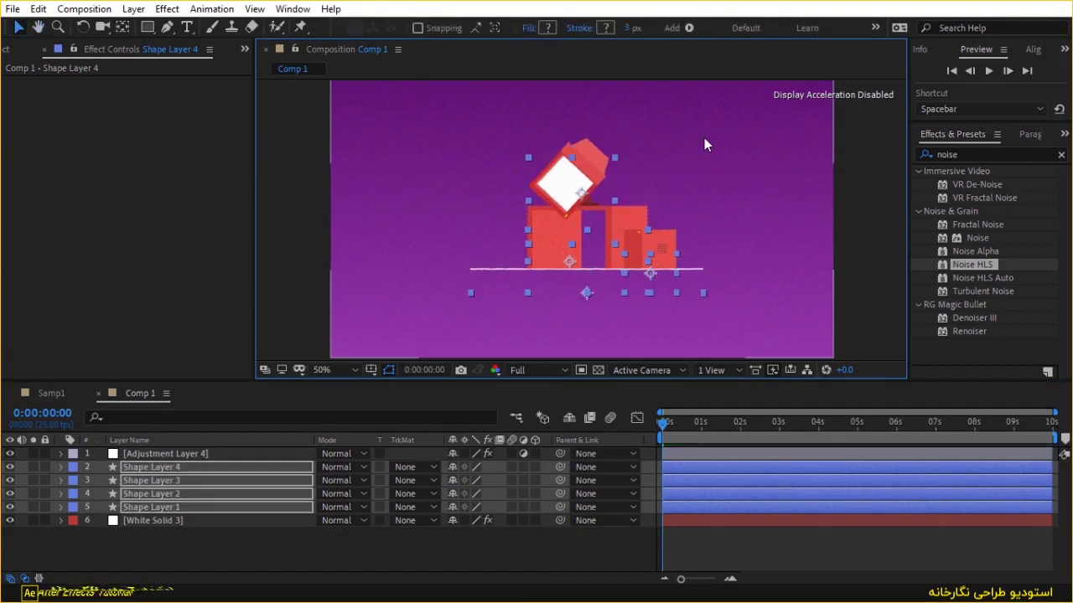
key("comma")
key("comma")
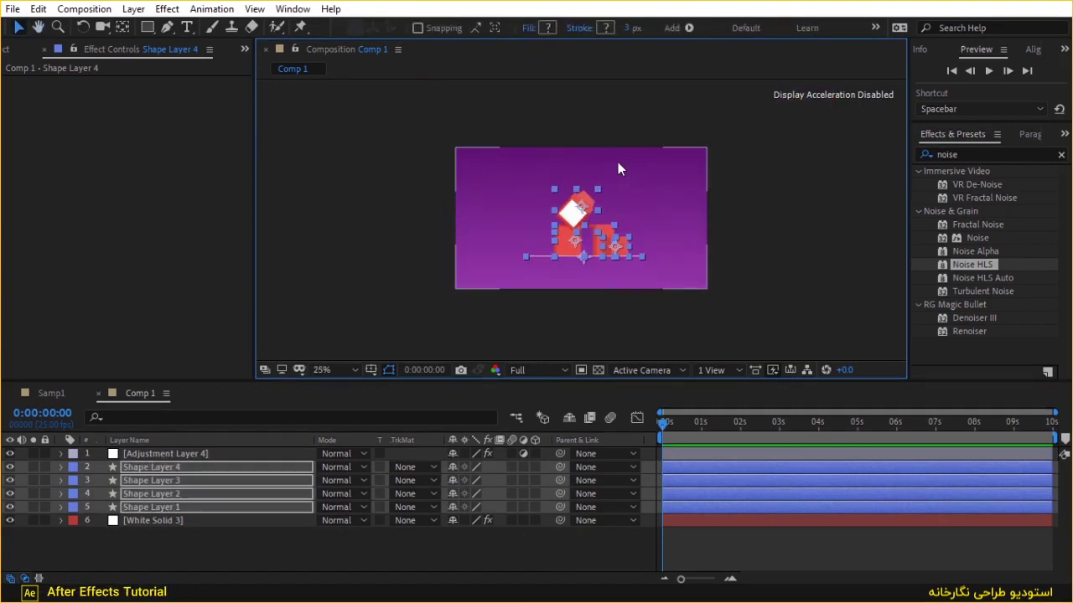
left_click(570, 531)
key("period")
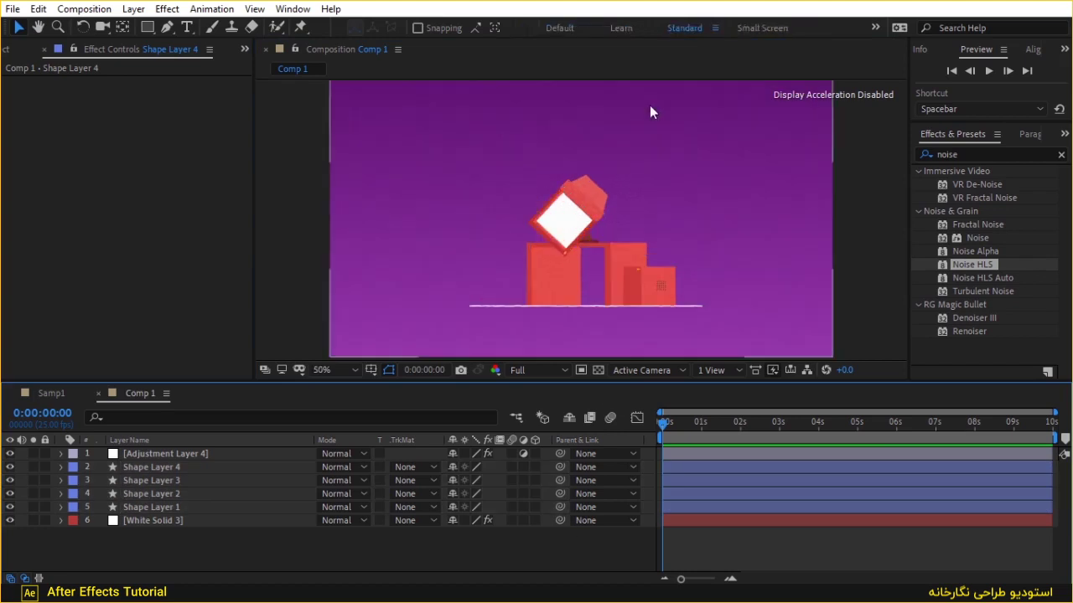
left_click_drag(636, 122, 620, 191)
scroll(587, 165, "up", 1)
scroll(586, 165, "down", 1)
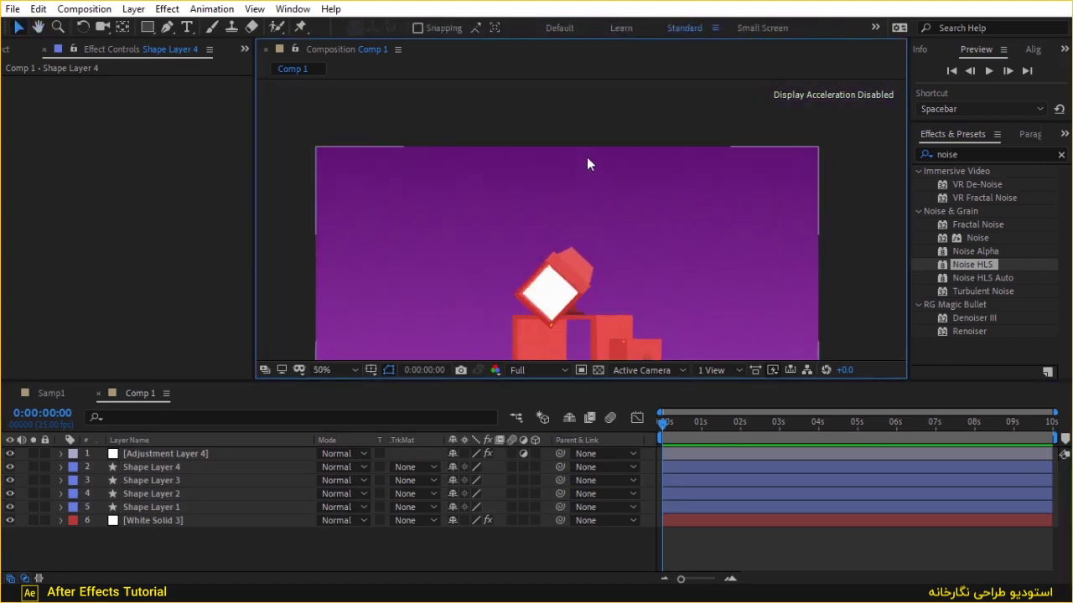
left_click(165, 28)
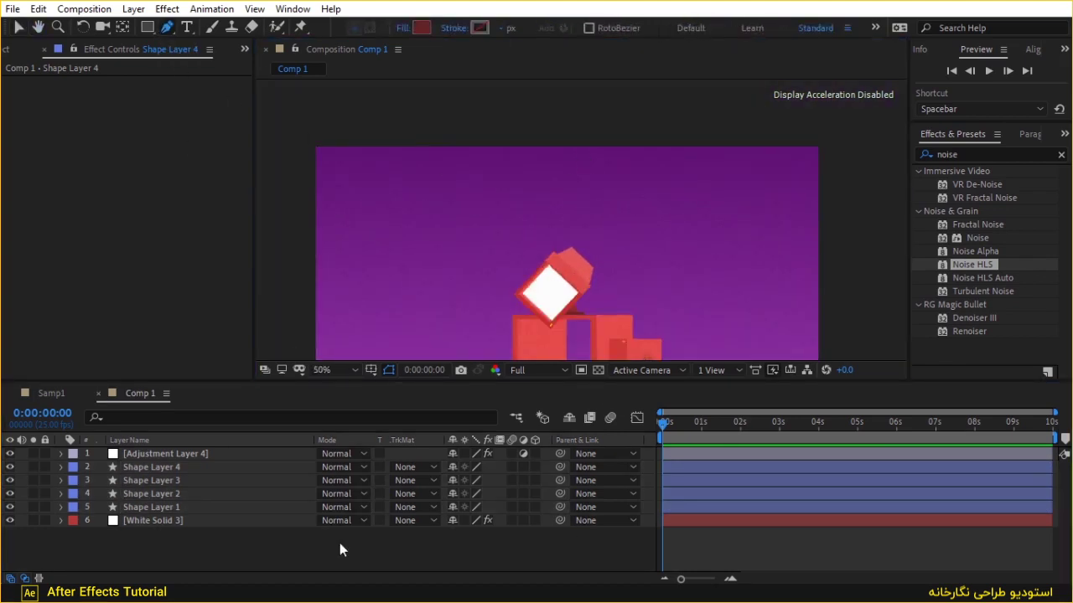
Draw a vertical lamp cord above the scene with a solid-colour stroke
left_click(579, 140)
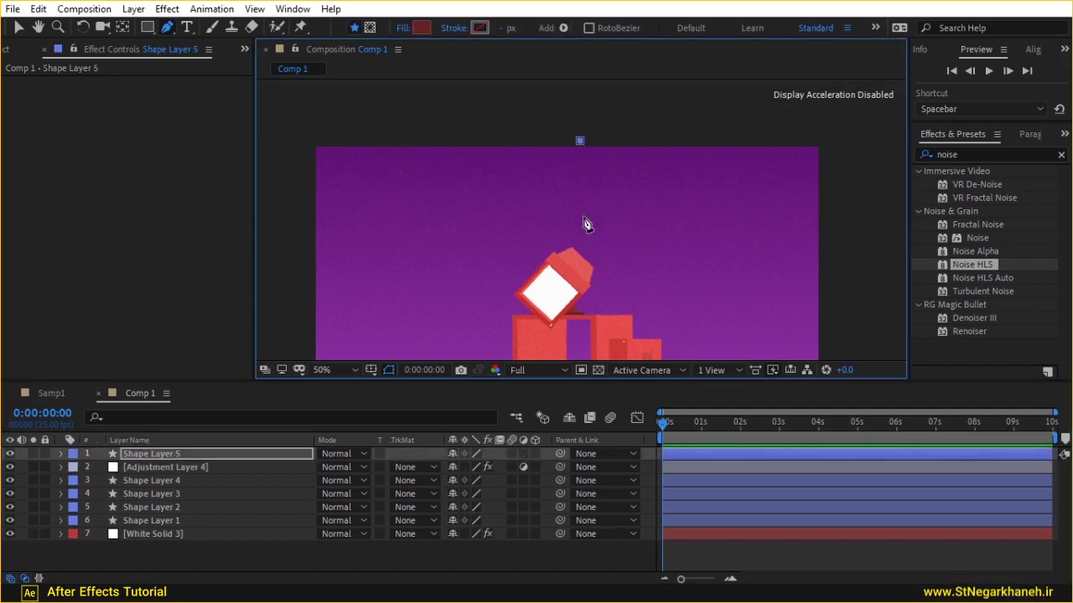
left_click(579, 198)
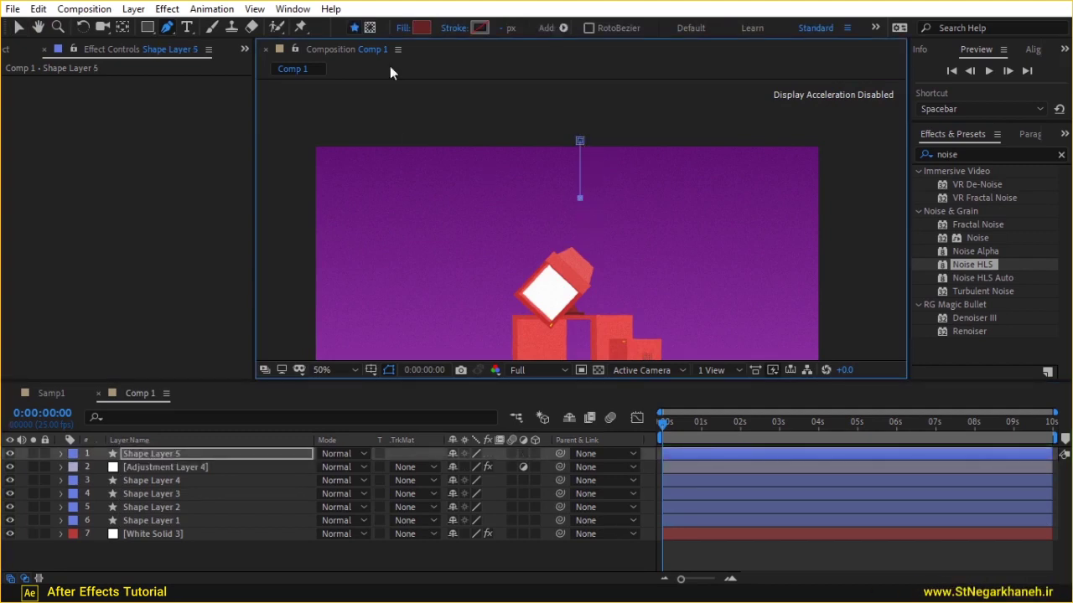
left_click(405, 28)
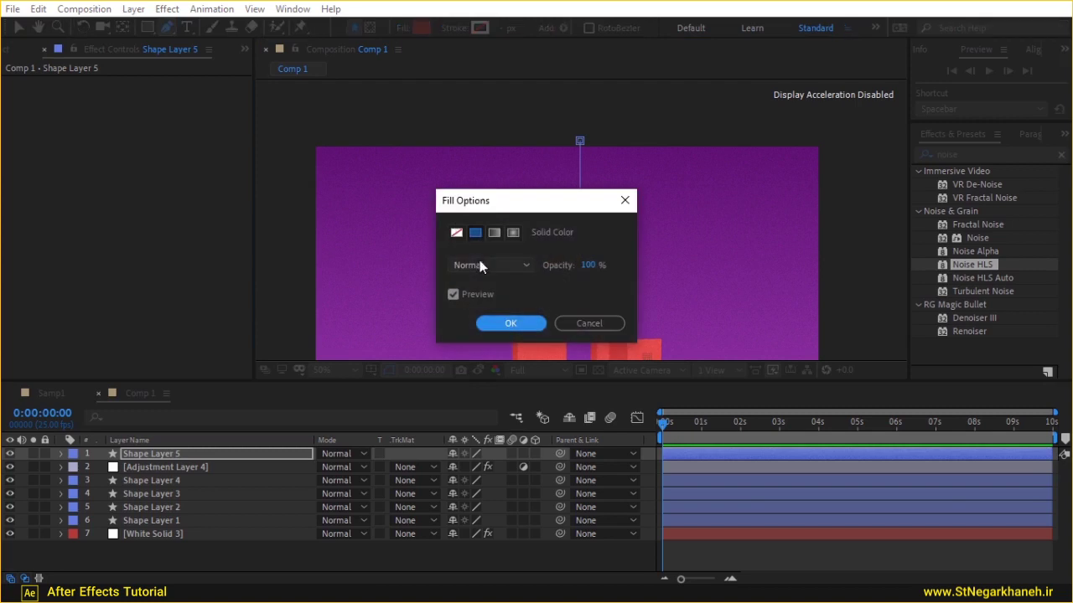
left_click(511, 323)
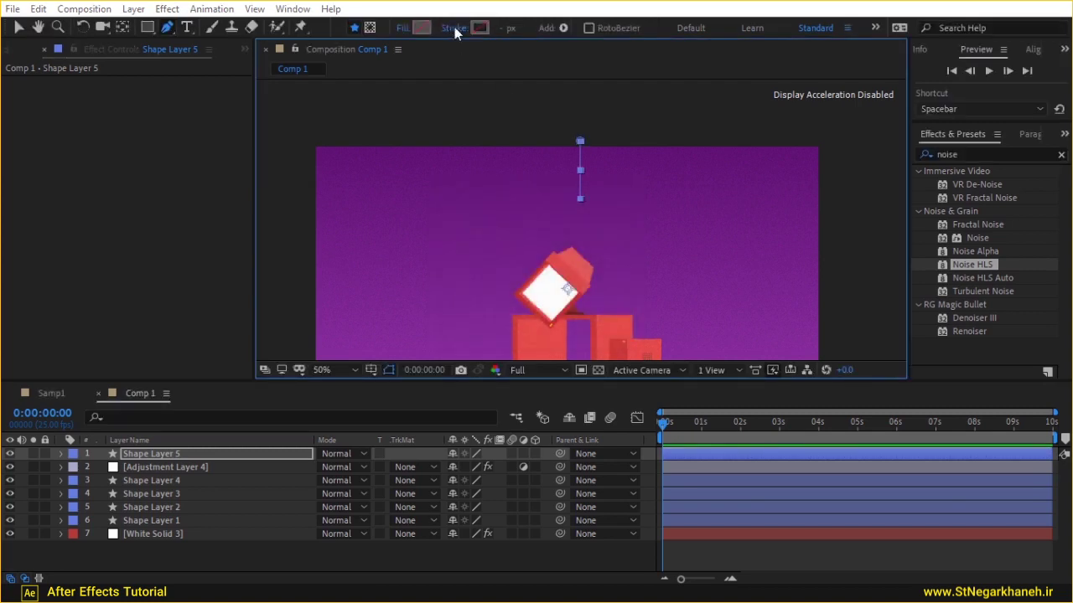
left_click(455, 28)
left_click(494, 232)
left_click(511, 324)
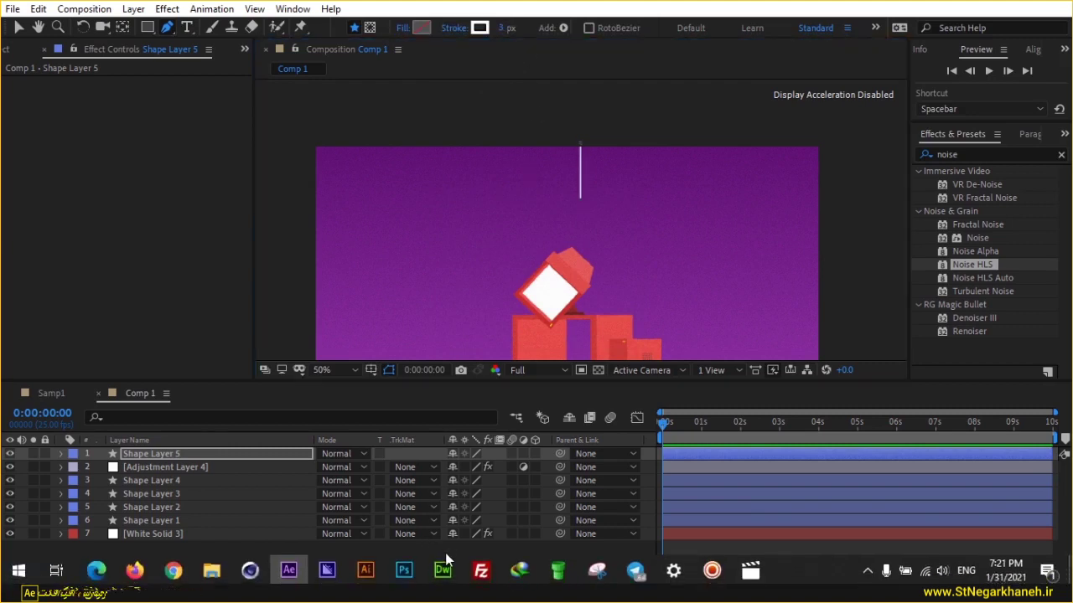
left_click(456, 552)
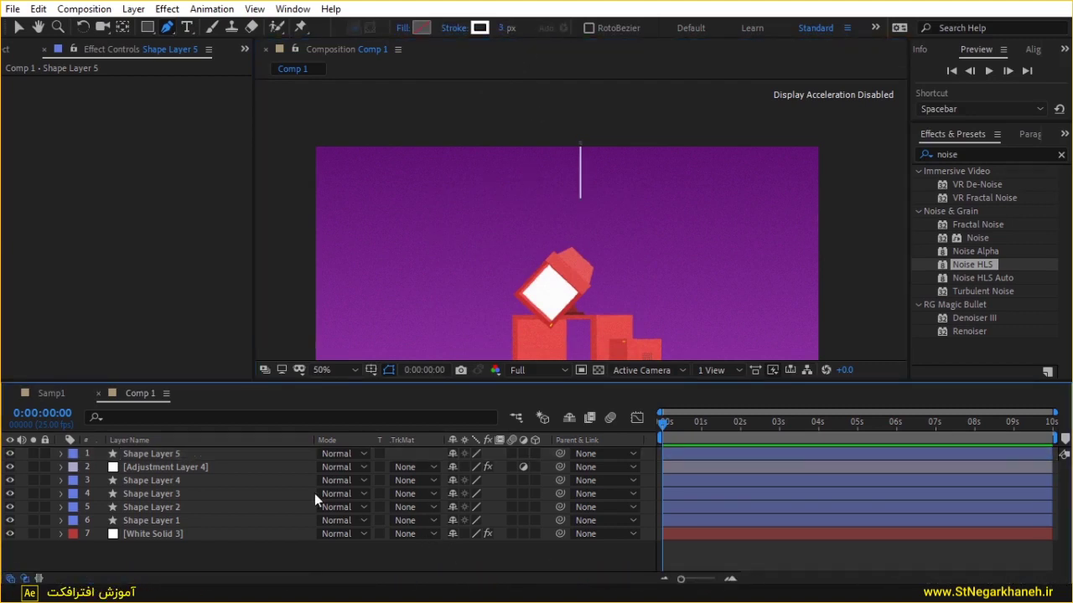
Zoom to 100% and add a three-point triangle below the cord on Shape Layer 5
left_click(176, 454)
key("period")
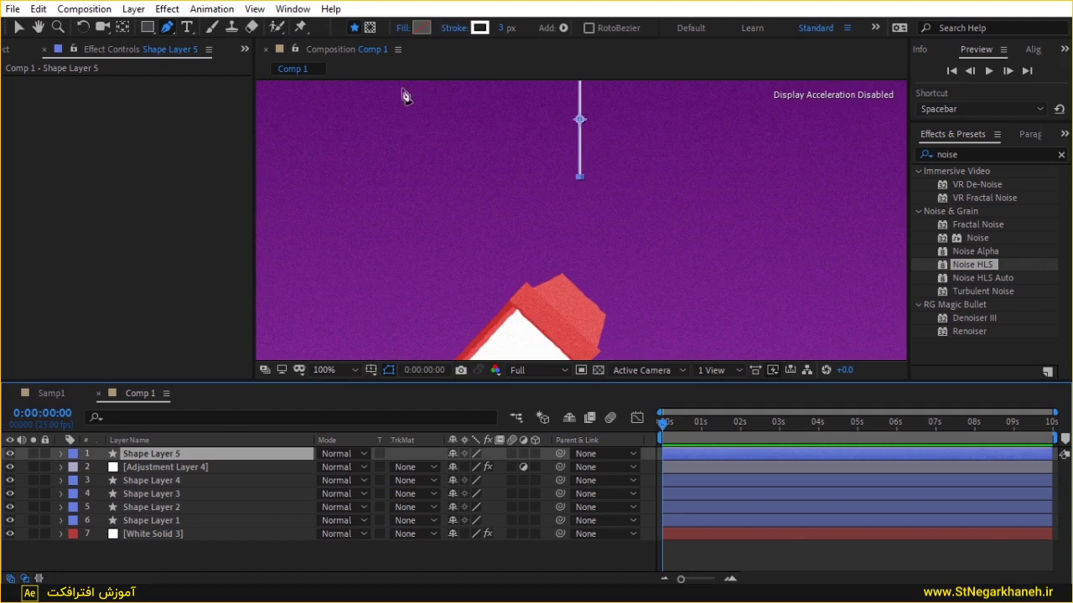
left_click(176, 546)
left_click(183, 456)
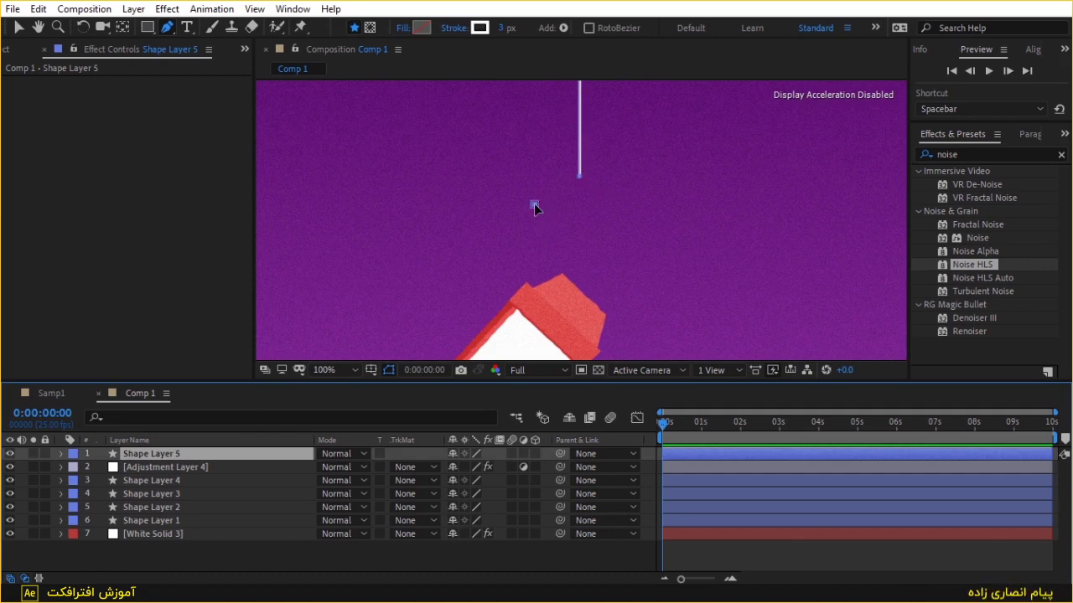
left_click(629, 204)
left_click(578, 181)
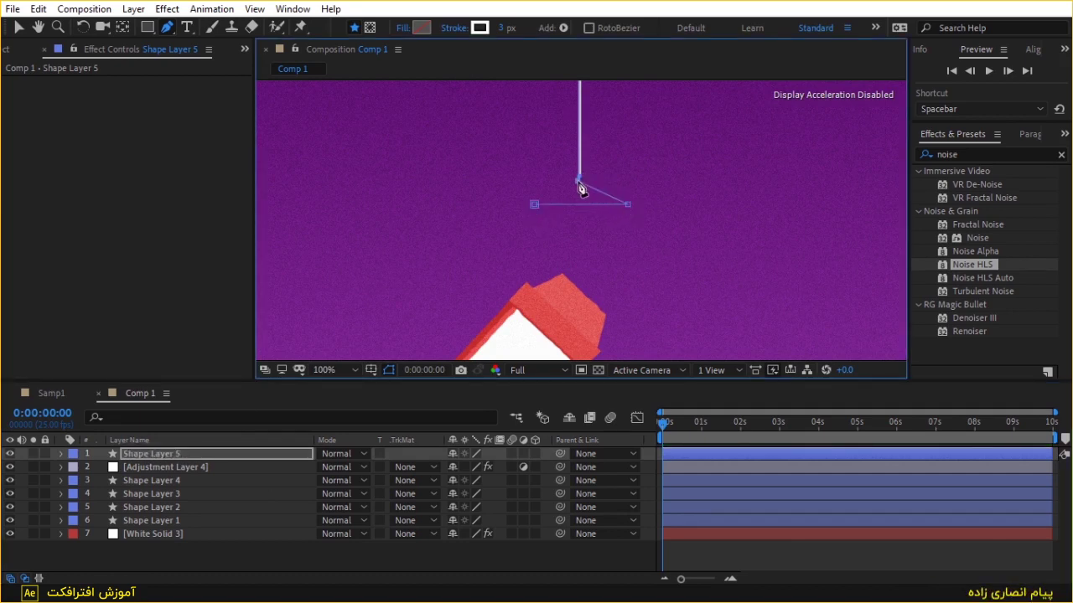
left_click(535, 204)
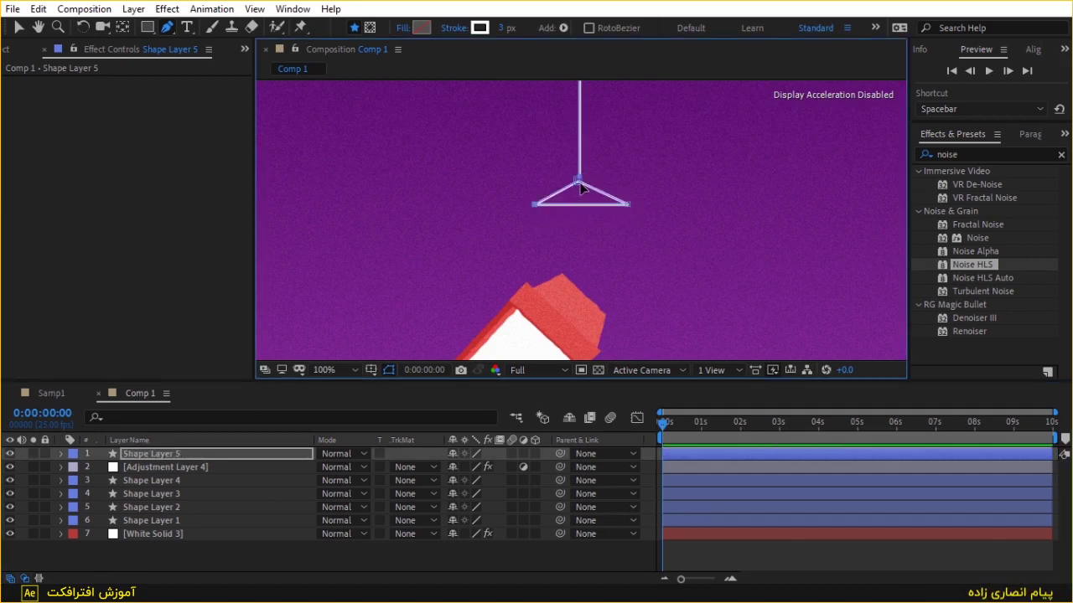
Raise the triangle's top to the cord and curve its sides into a dome shade
scroll(582, 186, "up", 2)
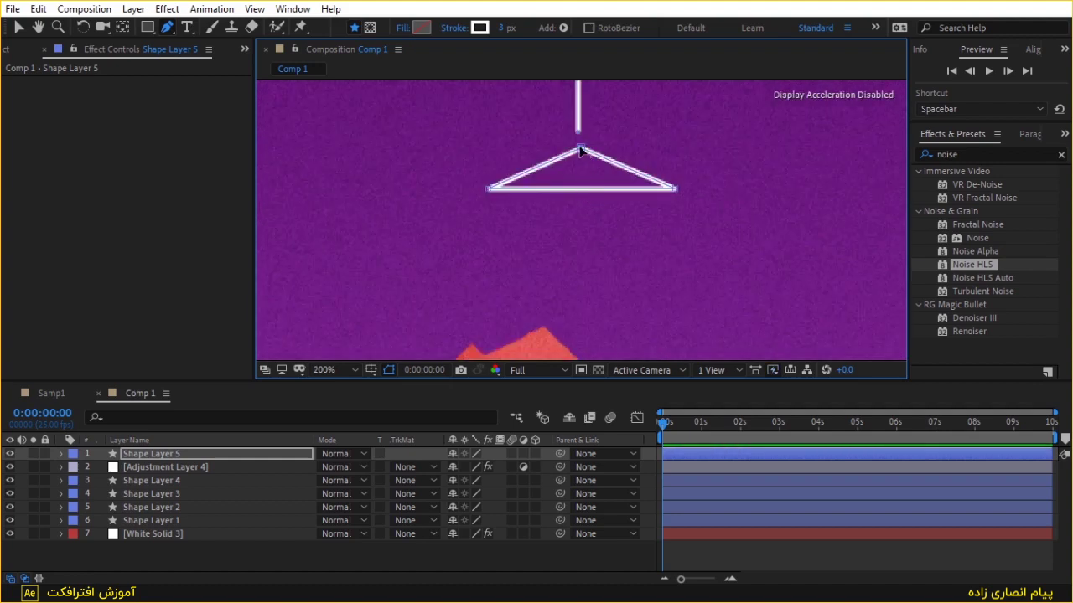
left_click_drag(581, 150, 578, 132)
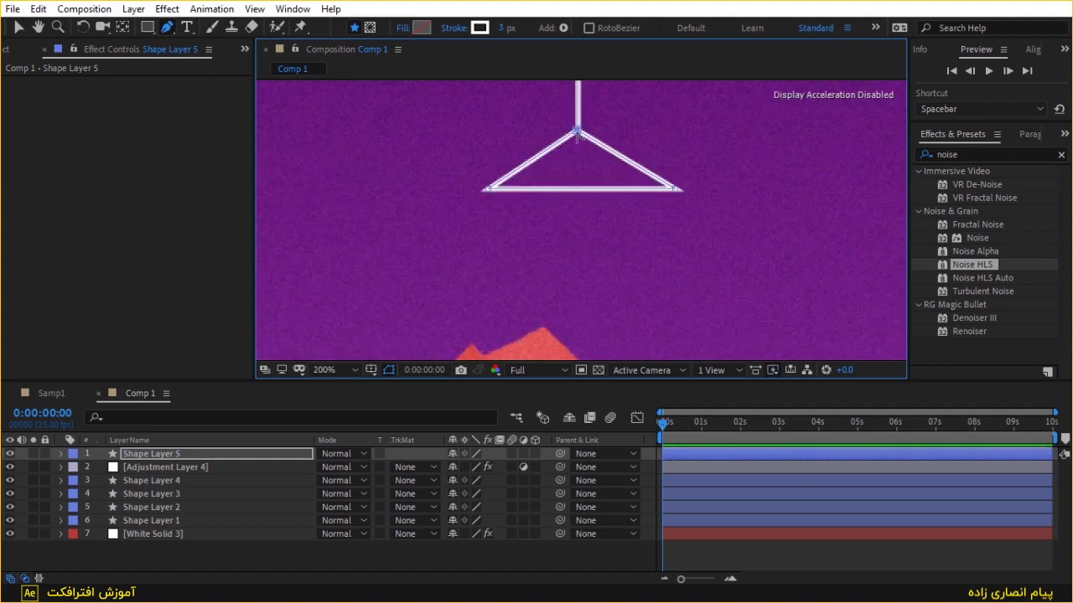
left_click_drag(577, 131, 513, 133)
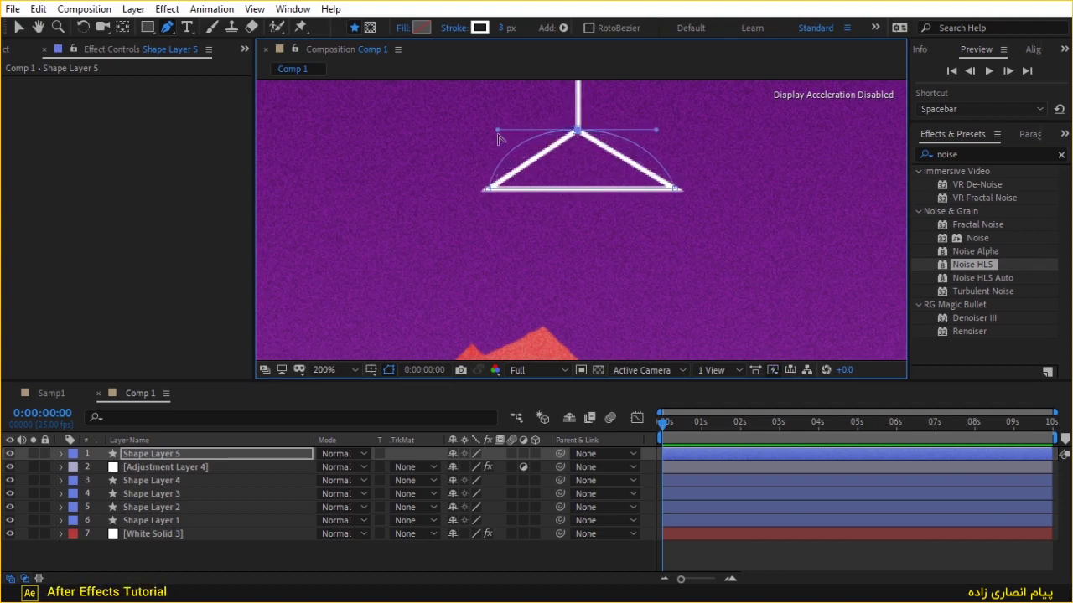
left_click_drag(498, 137, 497, 134)
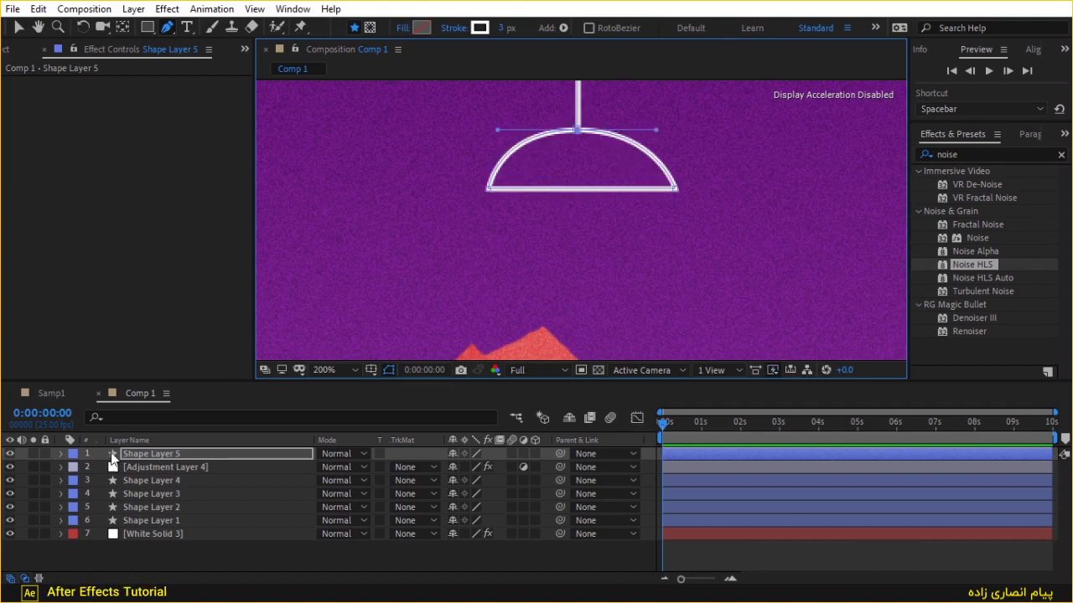
left_click(61, 454)
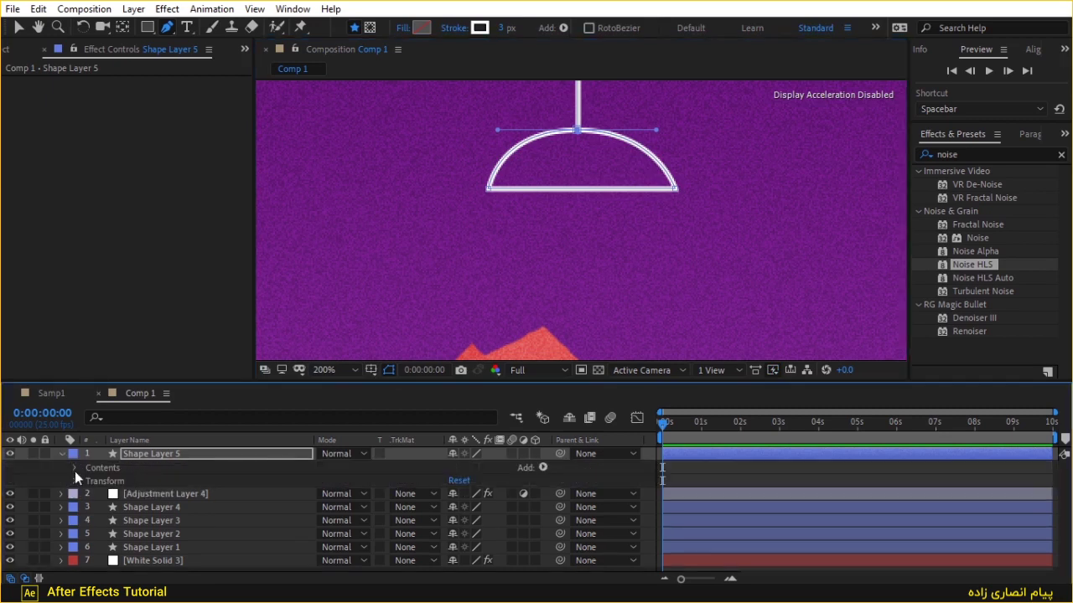
In Shape 2, hide Stroke 1 and enable Fill 1 set to white FFFFFF
left_click(75, 468)
left_click(113, 482)
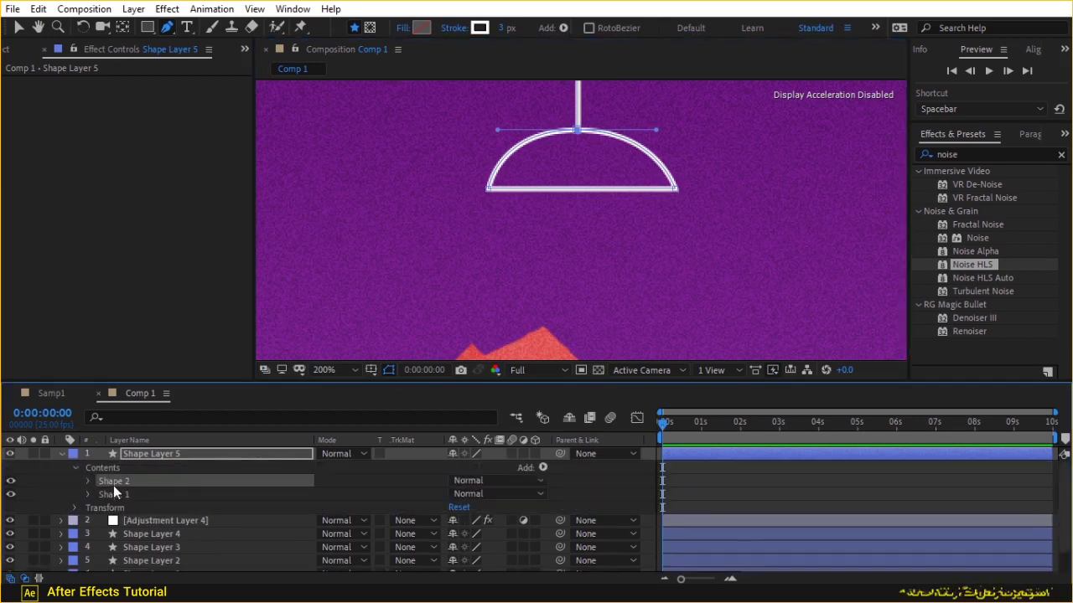
left_click(117, 492)
left_click(116, 482)
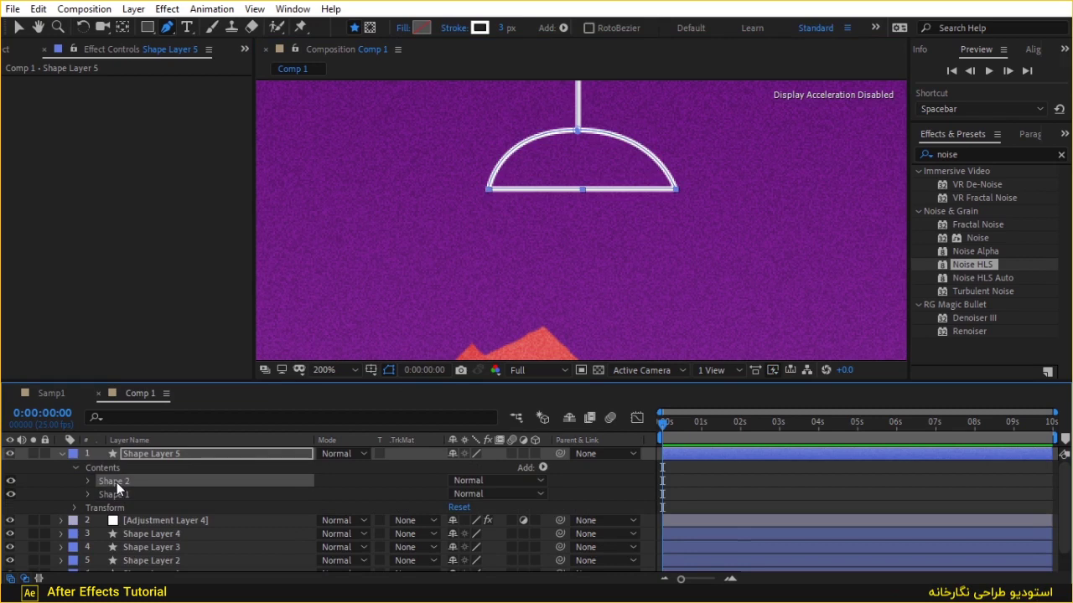
left_click(16, 27)
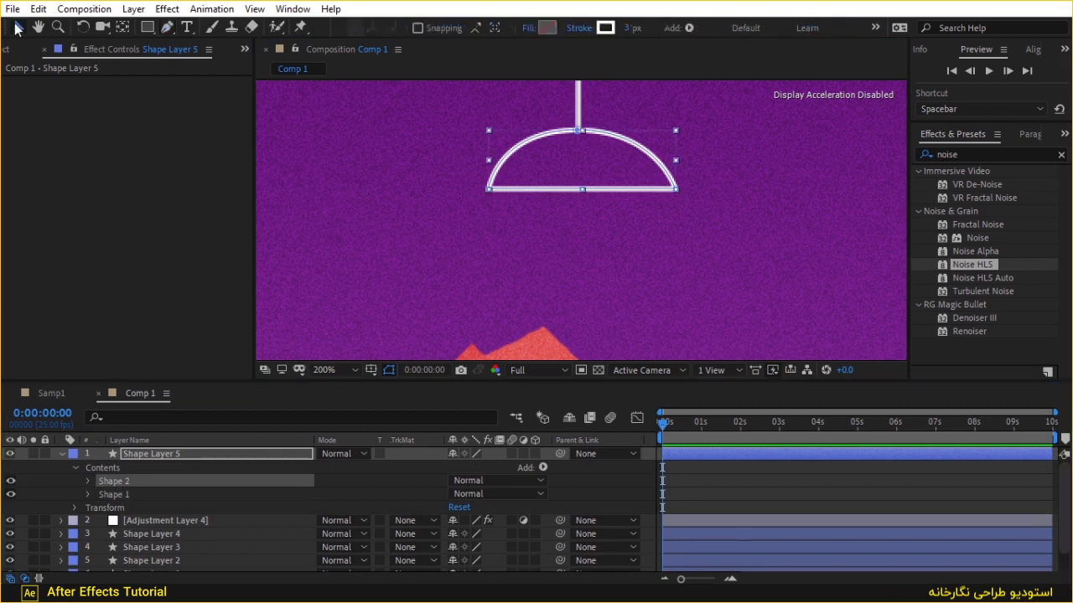
left_click(88, 482)
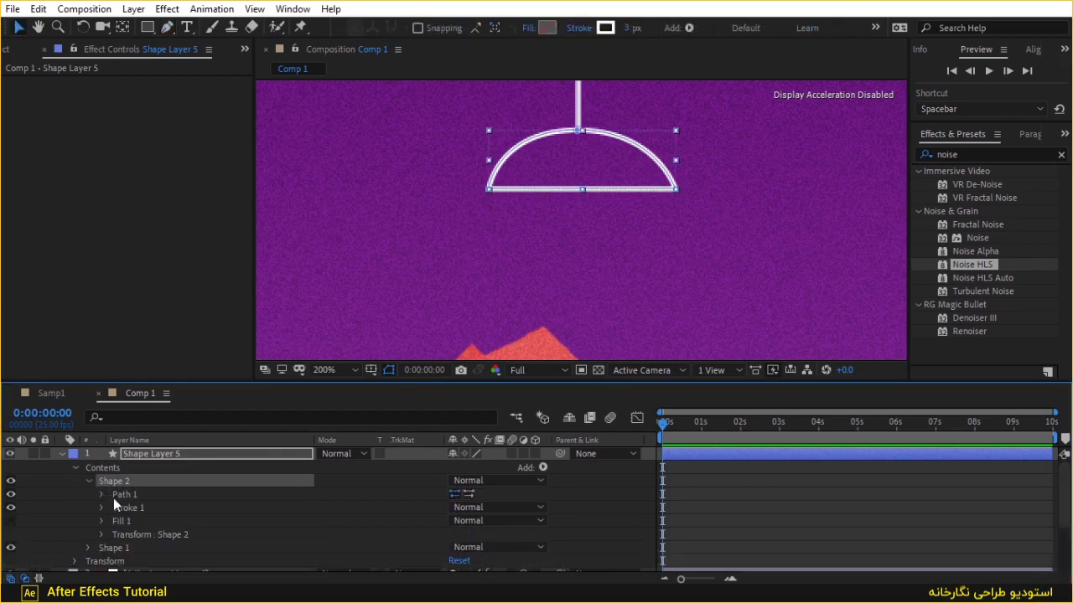
left_click(11, 508)
left_click(10, 520)
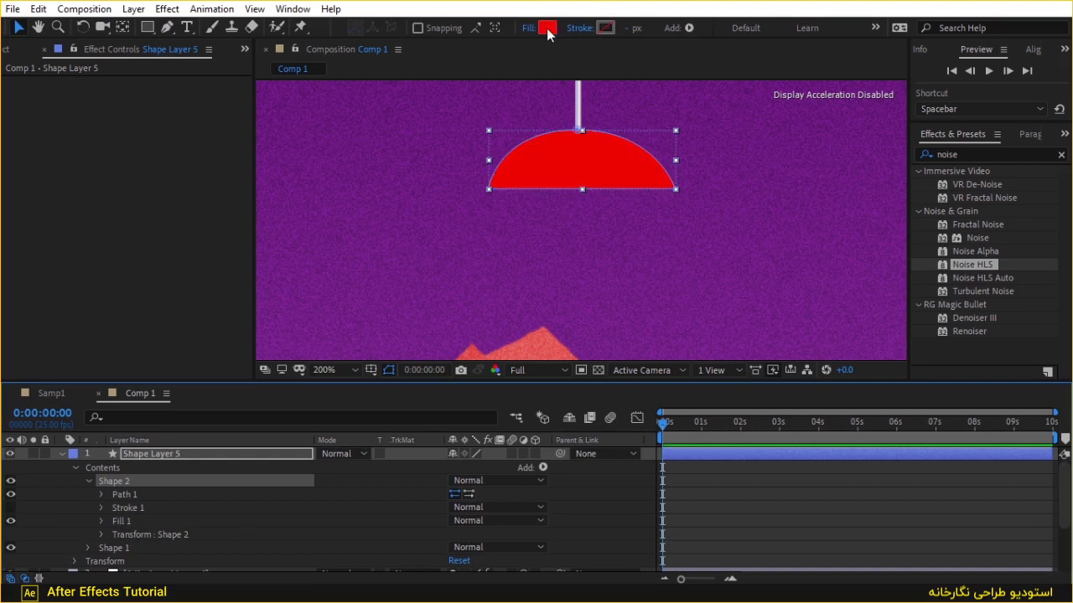
left_click(547, 28)
left_click_drag(438, 467, 368, 381)
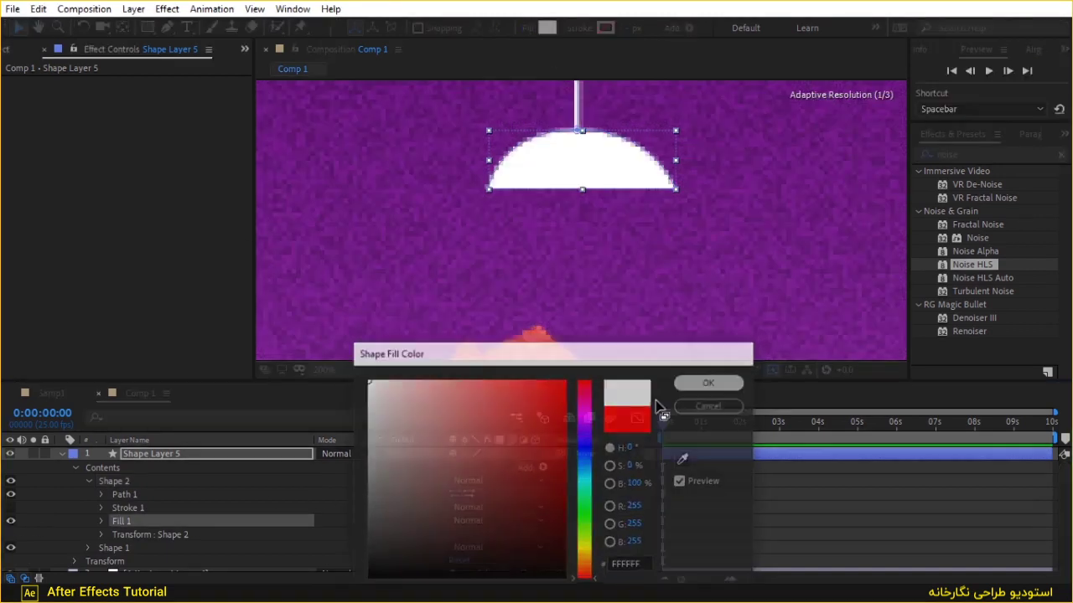
Move Adjustment Layer 4 to the top of the layer stack
scroll(116, 494, "down", 2)
left_click(161, 533)
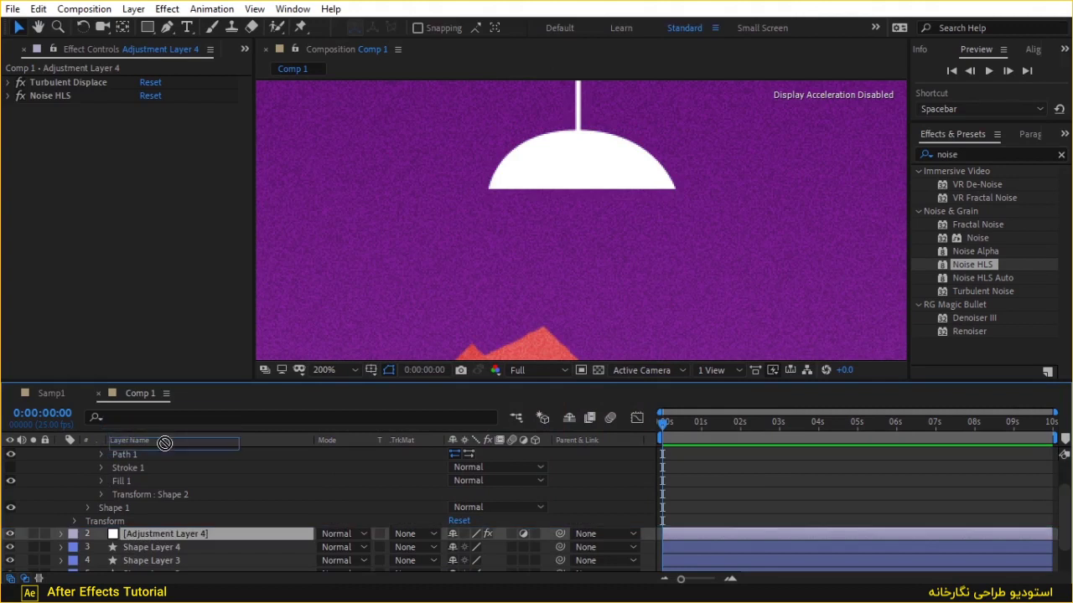
left_click_drag(164, 443, 164, 449)
scroll(163, 446, "up", 1)
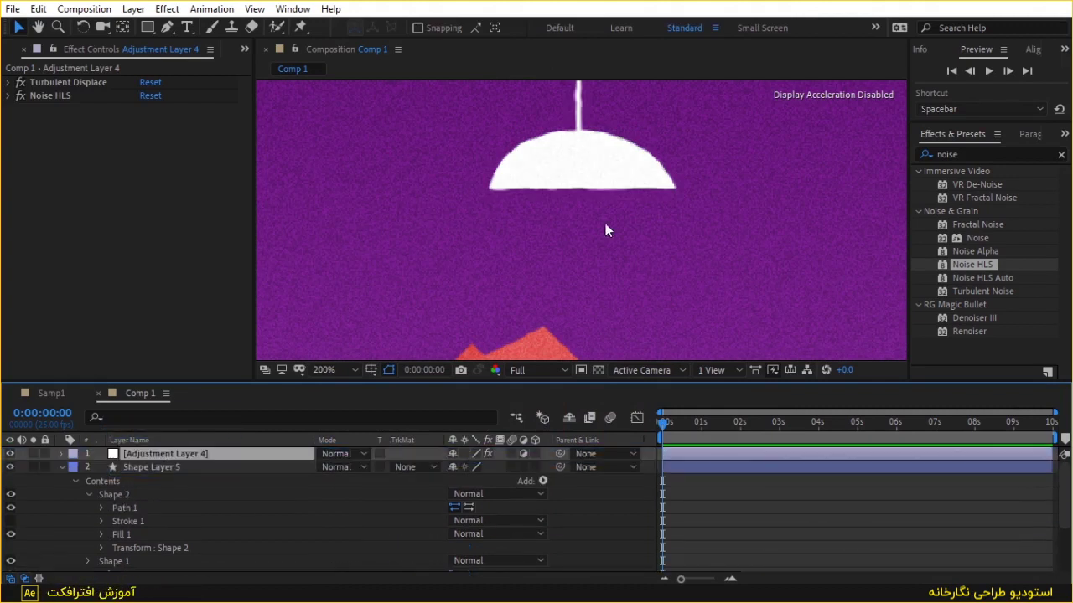
left_click(610, 526)
Select Shape Layers 1–4 and nudge the desk scene down with two Shift+Down presses
left_click(151, 468)
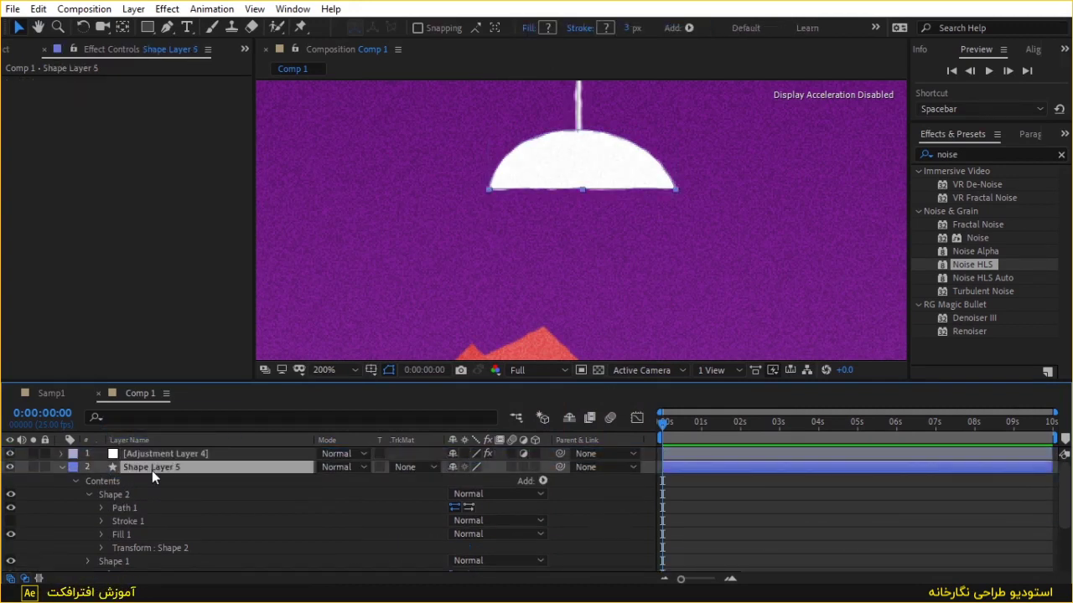
scroll(641, 177, "down", 4)
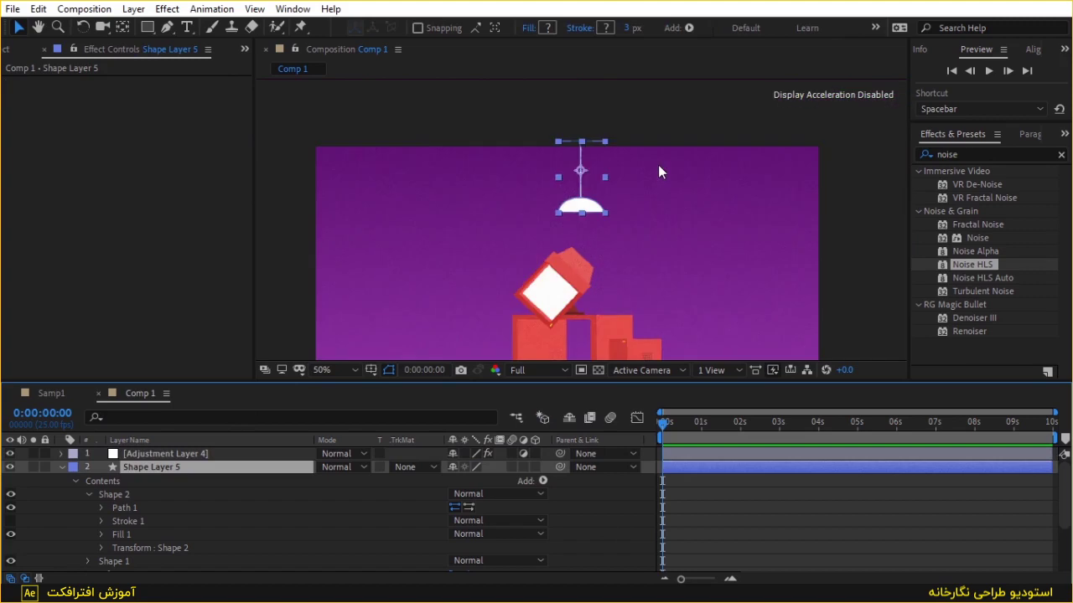
left_click(611, 517)
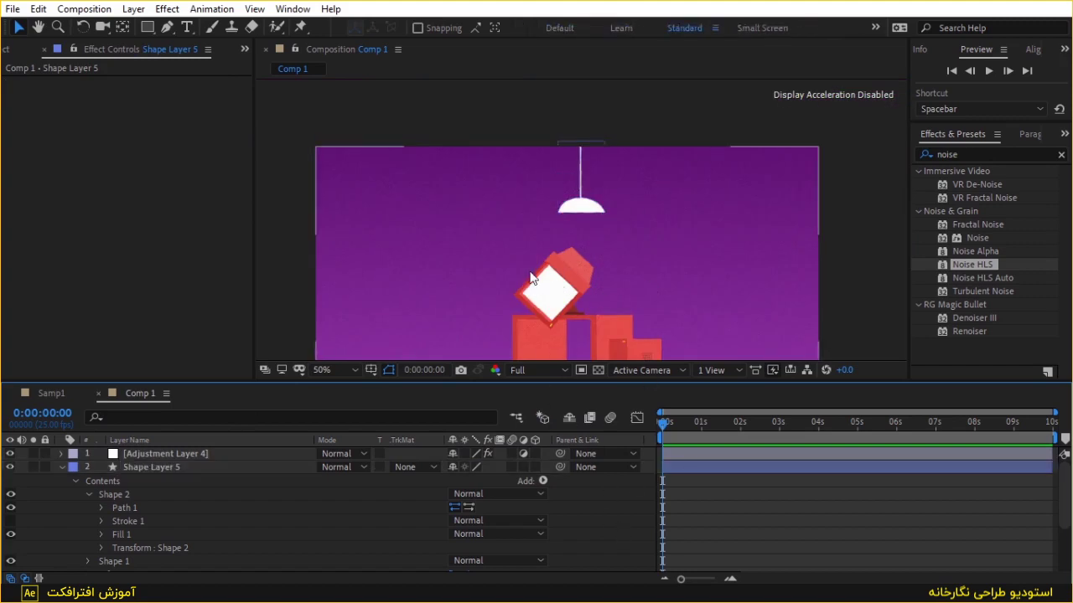
scroll(568, 277, "down", 2)
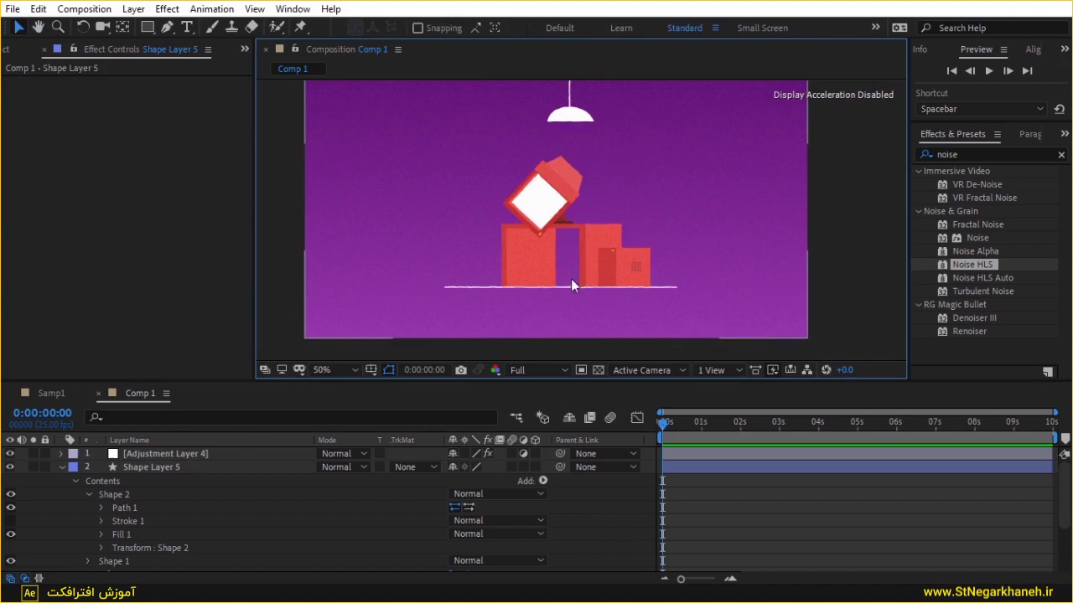
left_click(64, 469)
left_click(101, 479)
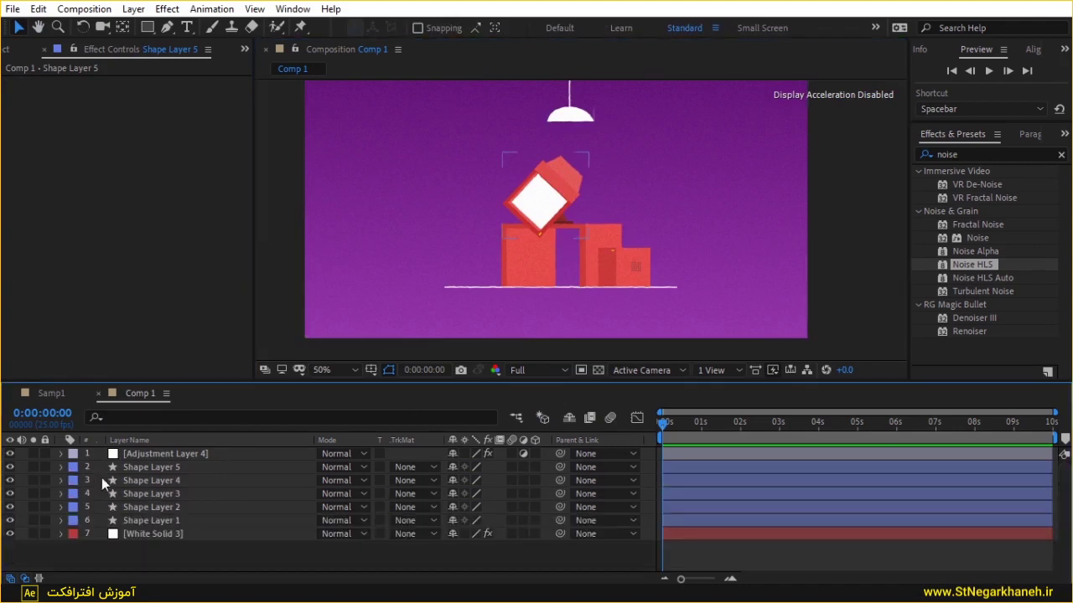
left_click(168, 520, "shift")
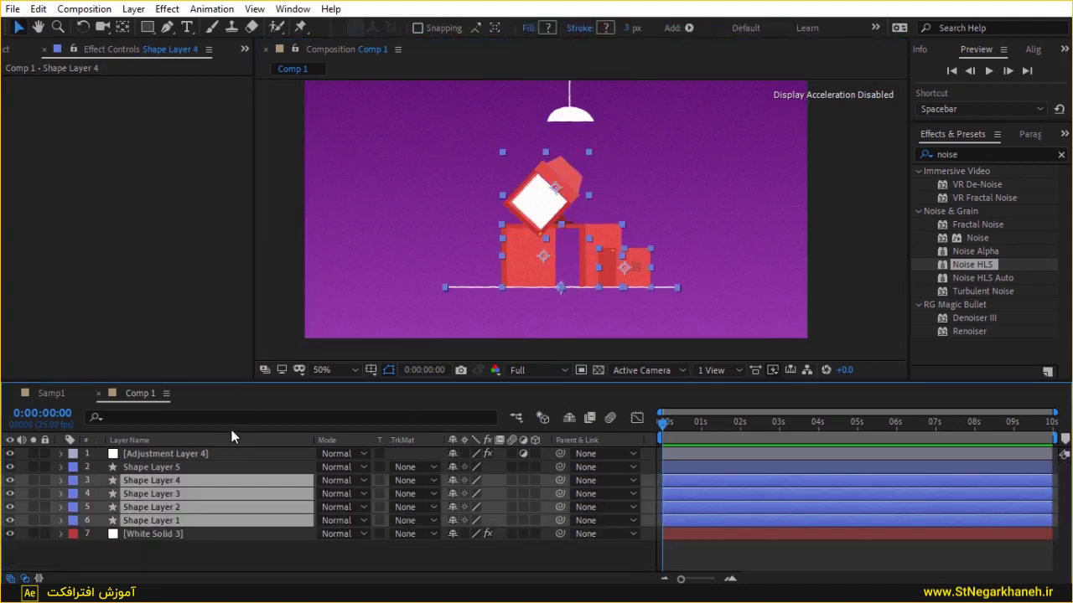
key("shift+Down")
key("shift+Down")
key("shift+Down")
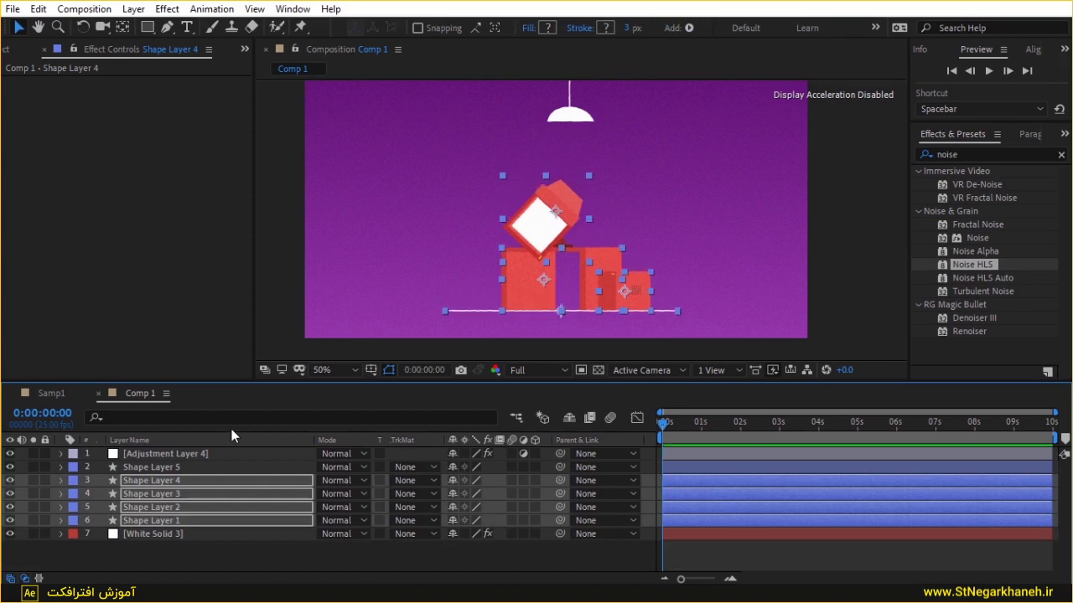
key("shift+Down")
left_click(386, 549)
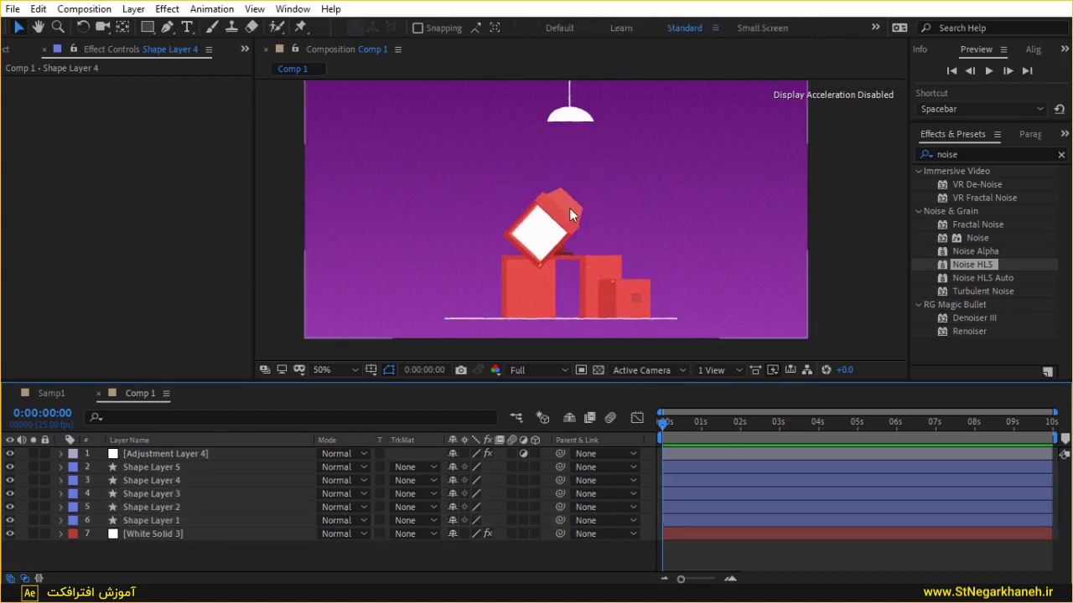
left_click_drag(517, 213, 496, 217)
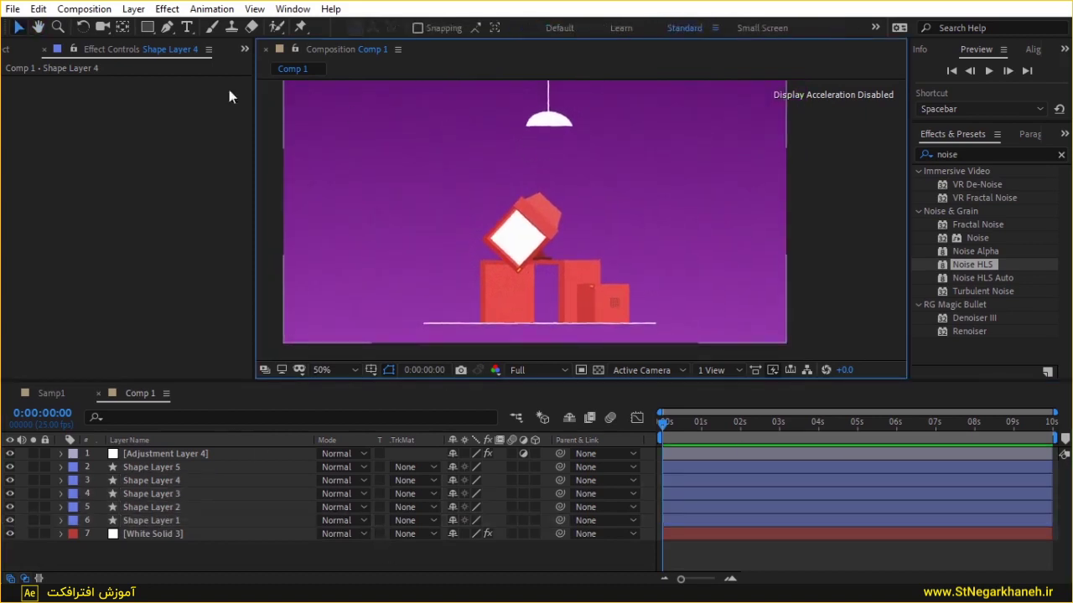
left_click(169, 26)
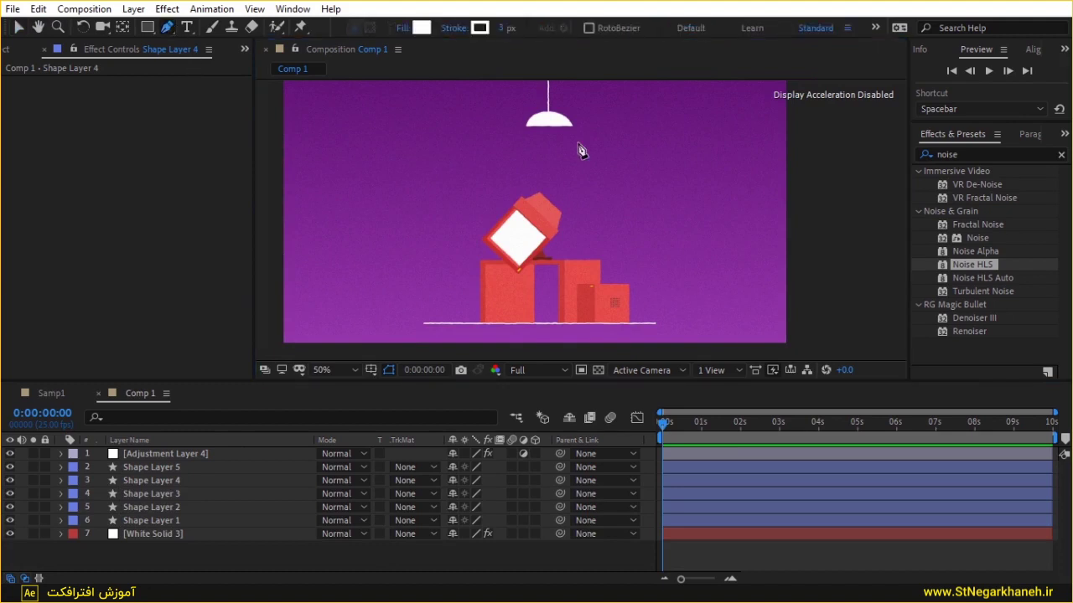
Draw a three-point light-cone triangle from the lamp shade and adjust its top corner
left_click(526, 125)
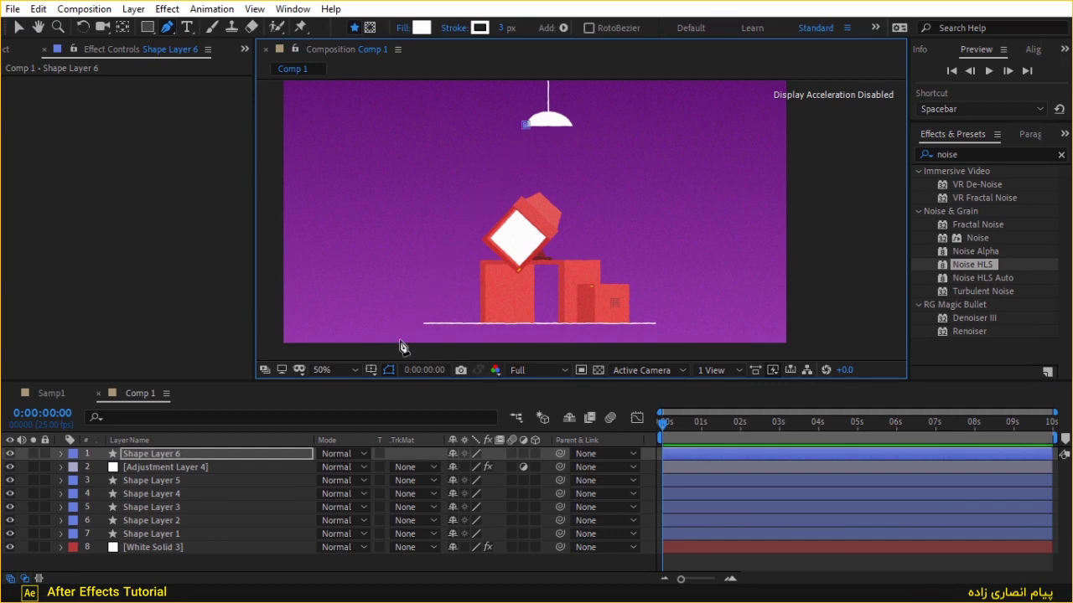
left_click(399, 253)
left_click(686, 252)
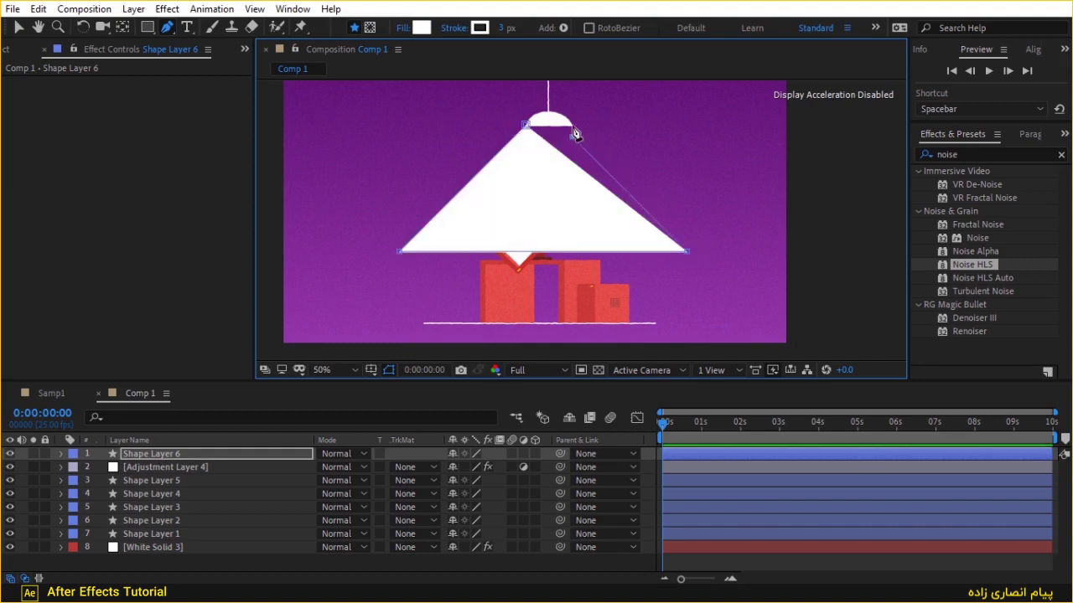
left_click_drag(573, 131, 565, 128)
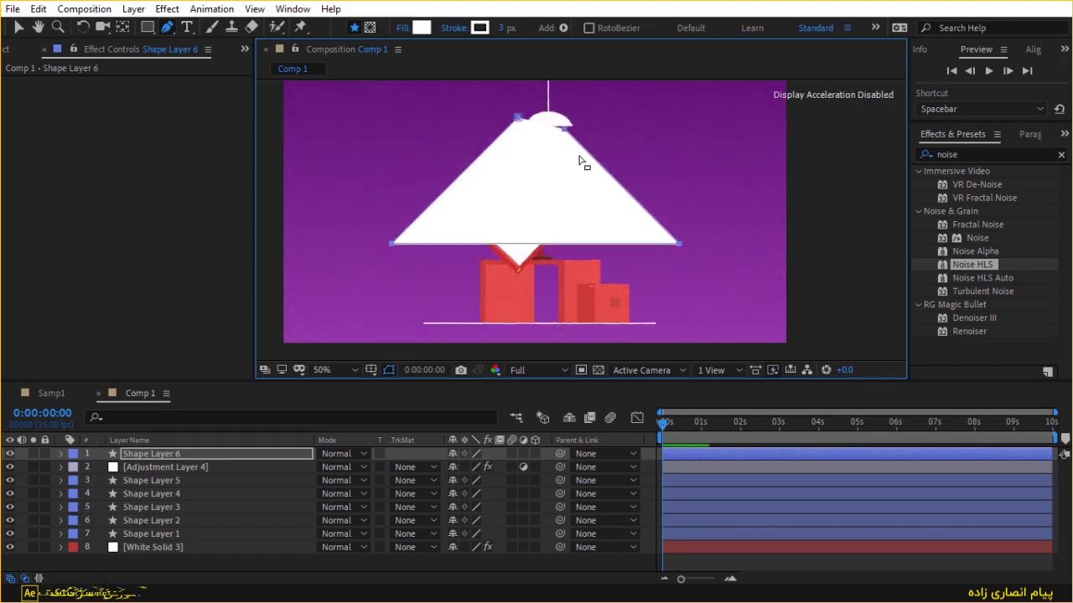
key("ctrl+z")
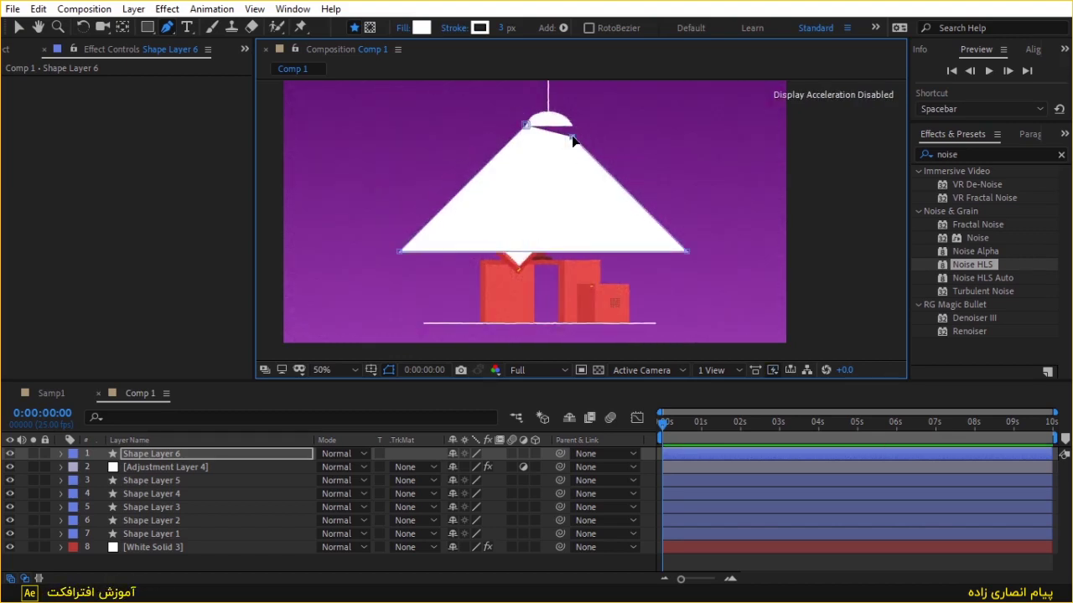
left_click_drag(570, 141, 562, 128)
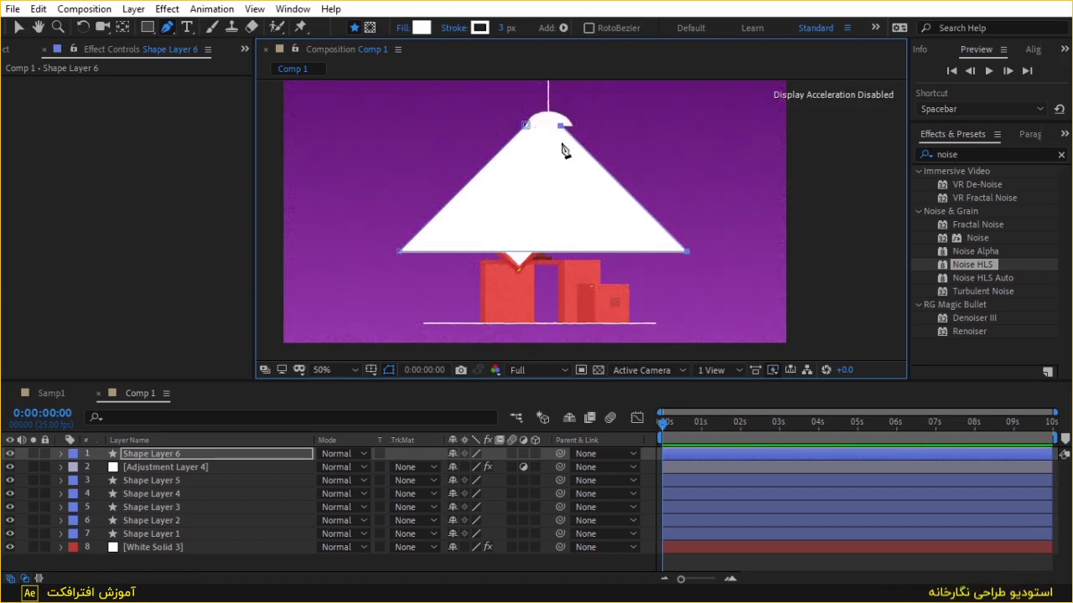
left_click_drag(560, 128, 571, 125)
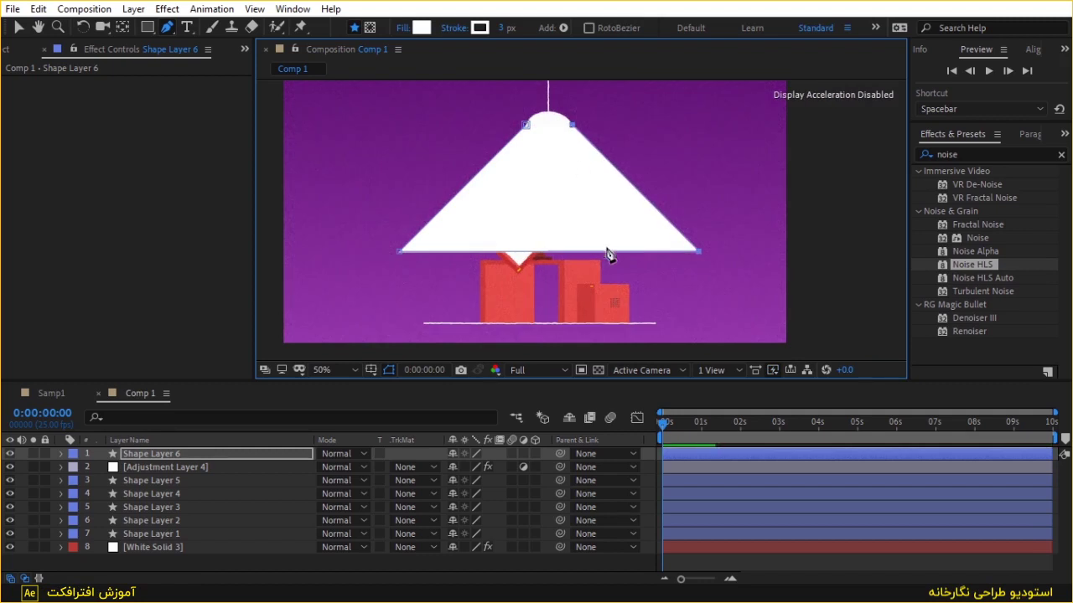
Push the cone's base down to the frame bottom and place Shape Layer 6 below Adjustment Layer 4
left_click_drag(739, 228, 339, 275)
key("shift+Down")
key("shift+Down")
key("shift+Down")
key("shift+Down")
key("shift+Down")
key("shift+Down")
key("shift+Down")
key("shift+Down")
key("shift+Down")
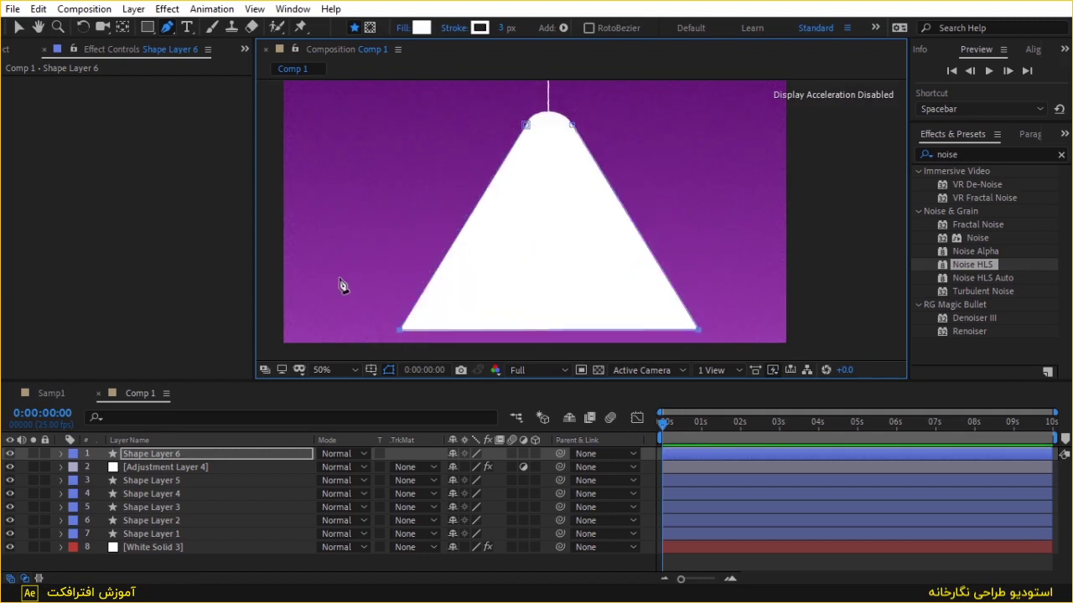
key("shift+Down")
key("shift+Down")
key("shift+Down")
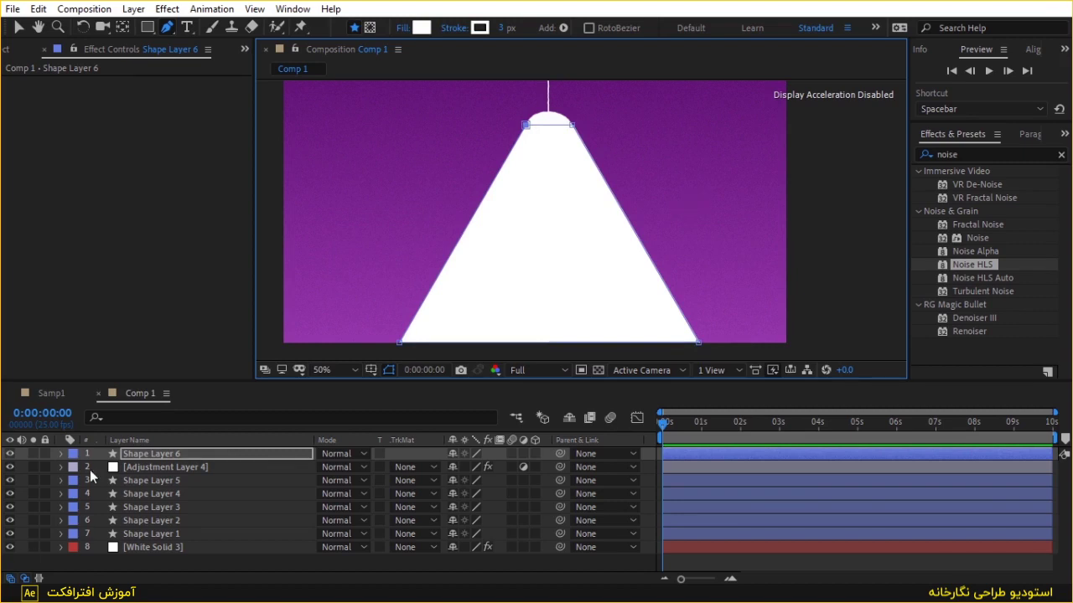
left_click_drag(132, 455, 135, 468)
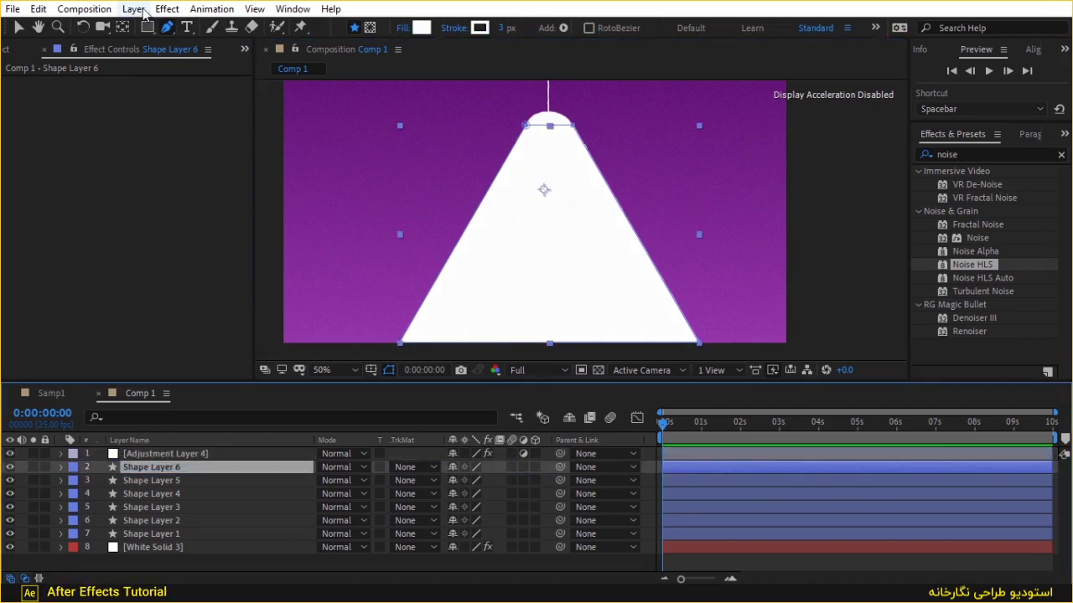
Give the light cone a linear gradient fill, stretching the gradient down to the cone's bottom
left_click(453, 29)
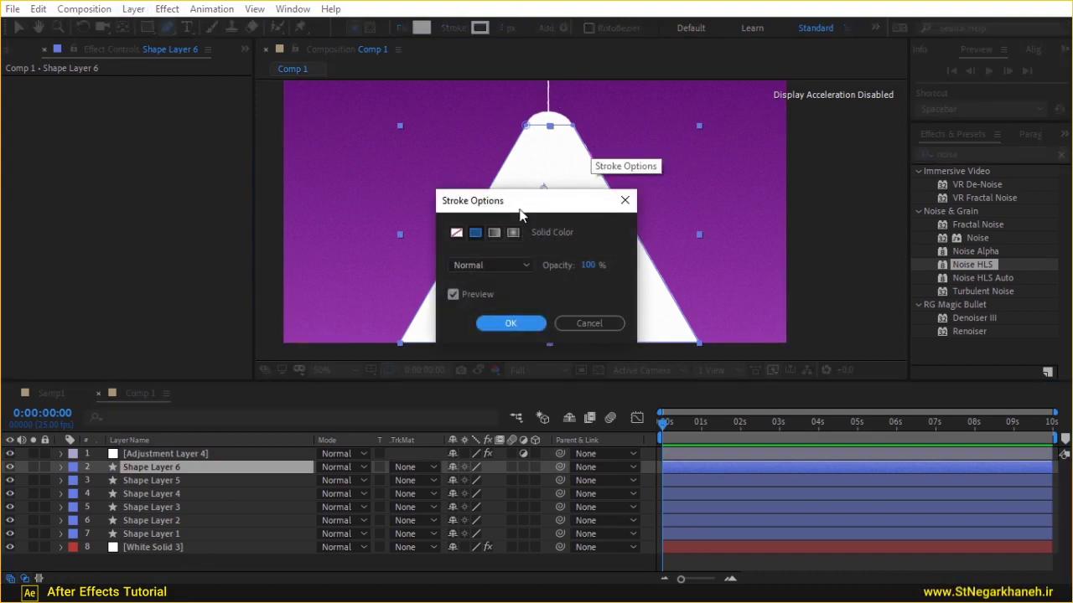
left_click(506, 324)
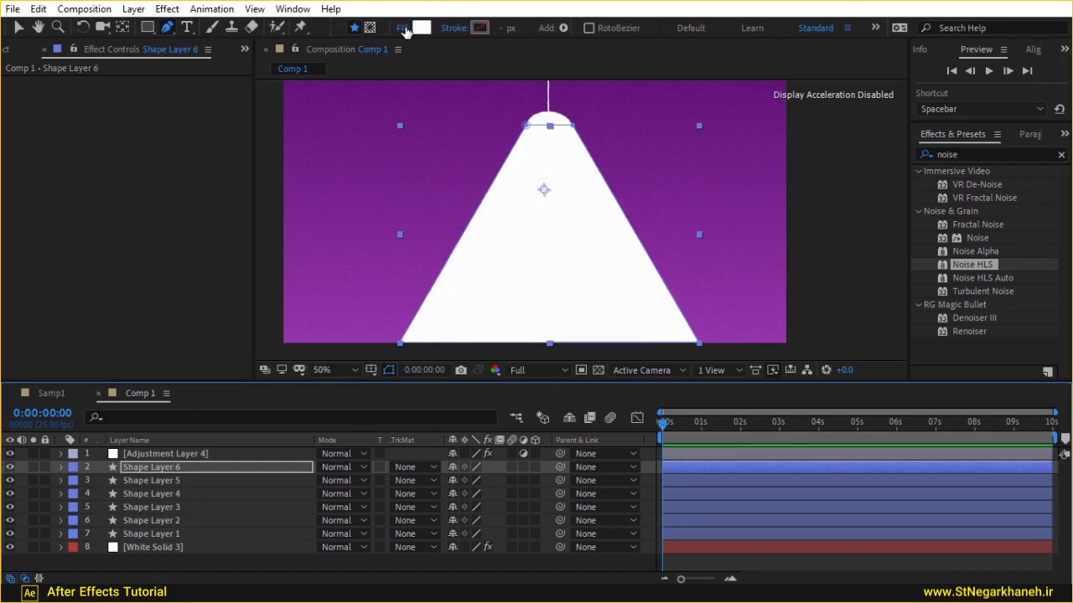
left_click(403, 28)
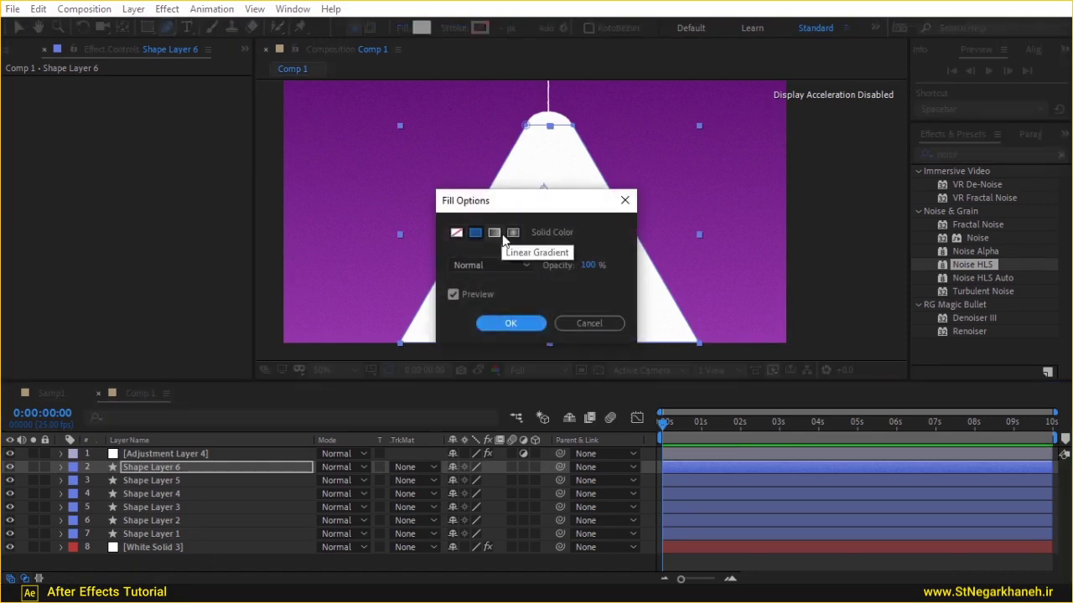
left_click(501, 237)
left_click(514, 326)
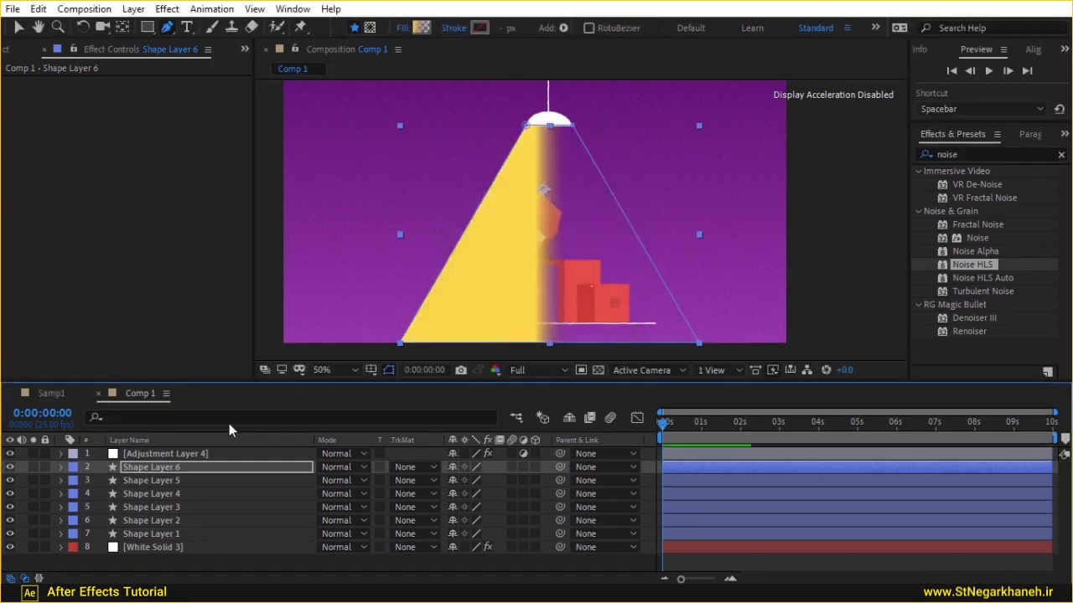
left_click(17, 28)
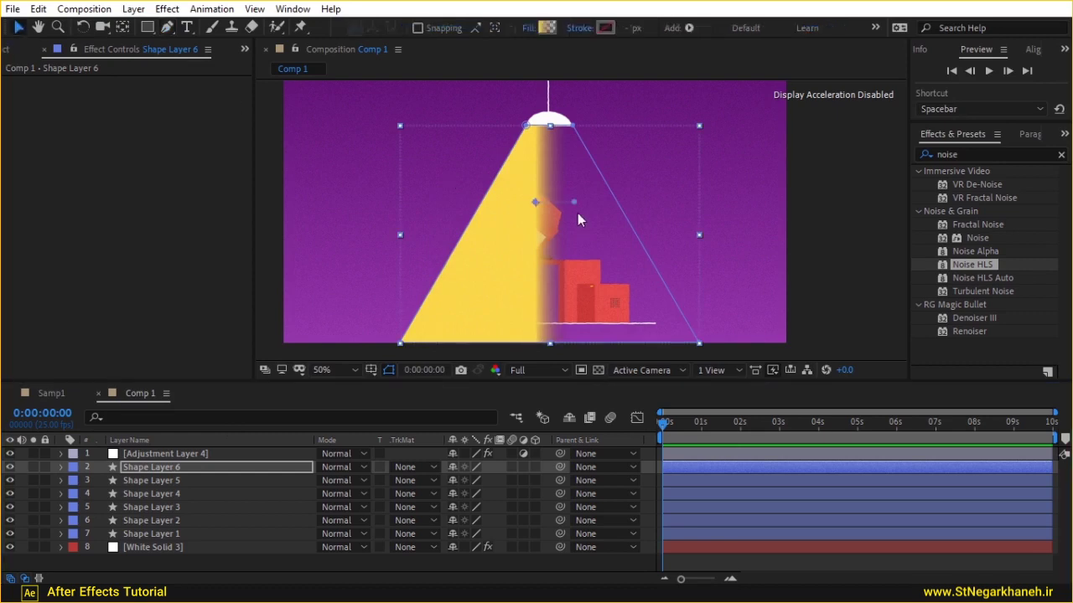
left_click(548, 125)
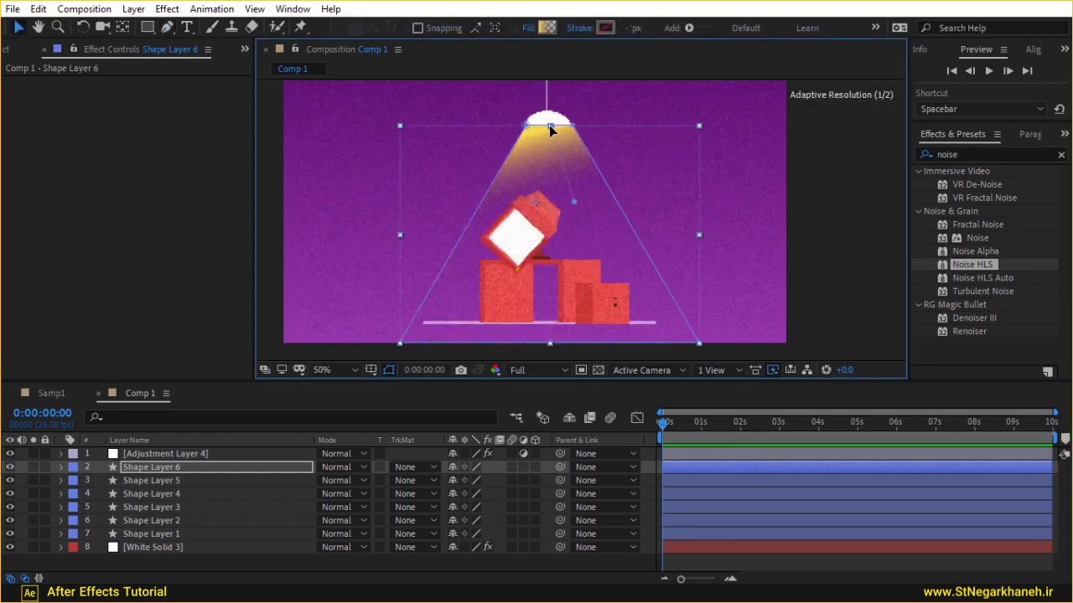
left_click_drag(574, 204, 550, 343)
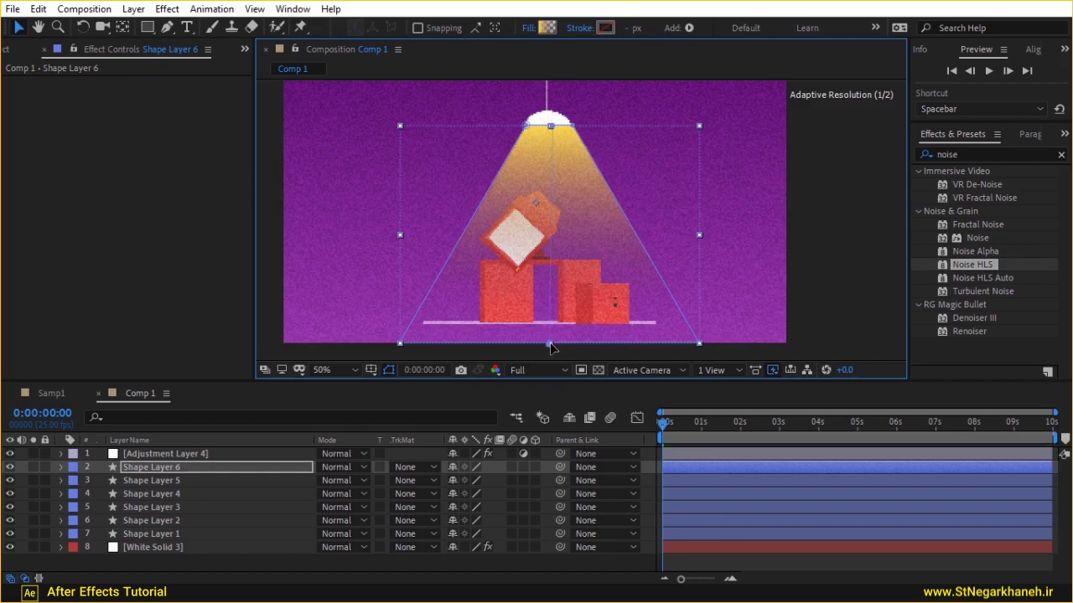
Move Shape Layer 6 down the stack and back to second place, then show source names
left_click(642, 480)
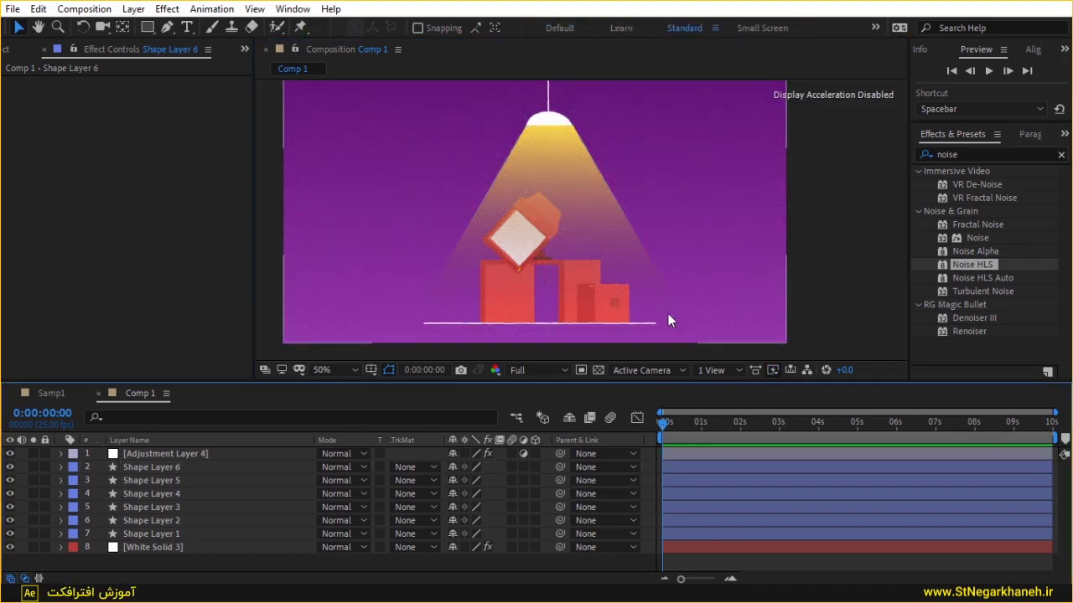
left_click(167, 467)
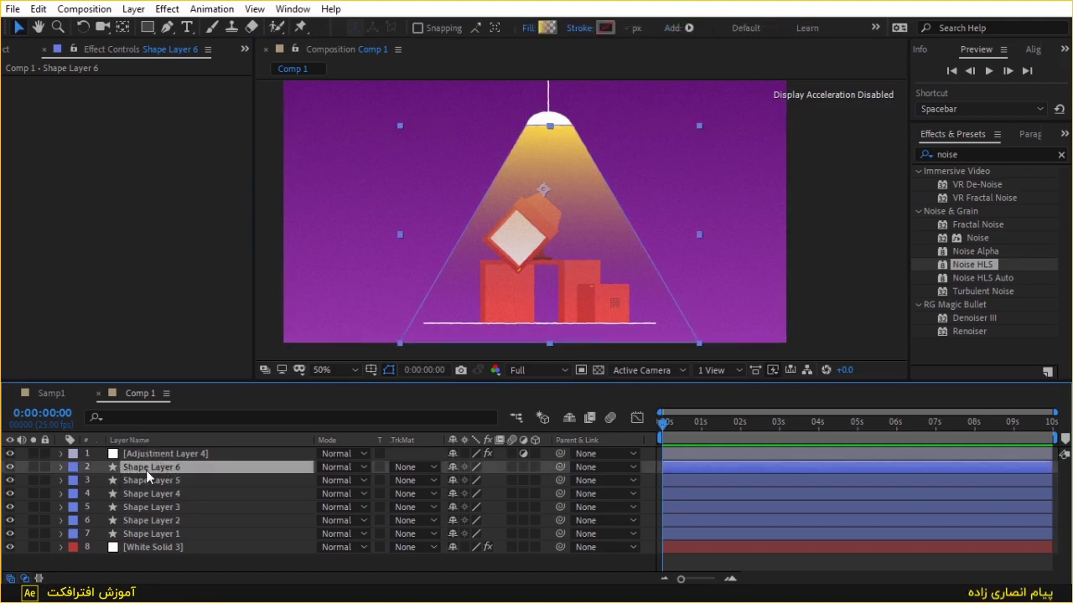
left_click_drag(146, 466, 161, 534)
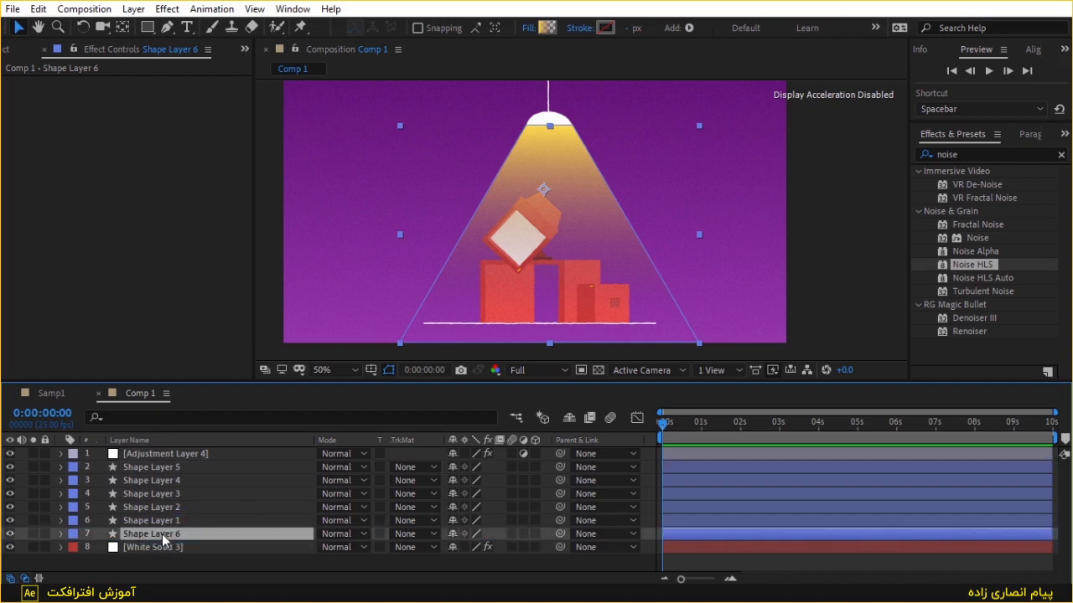
left_click(650, 461)
left_click_drag(147, 535, 145, 464)
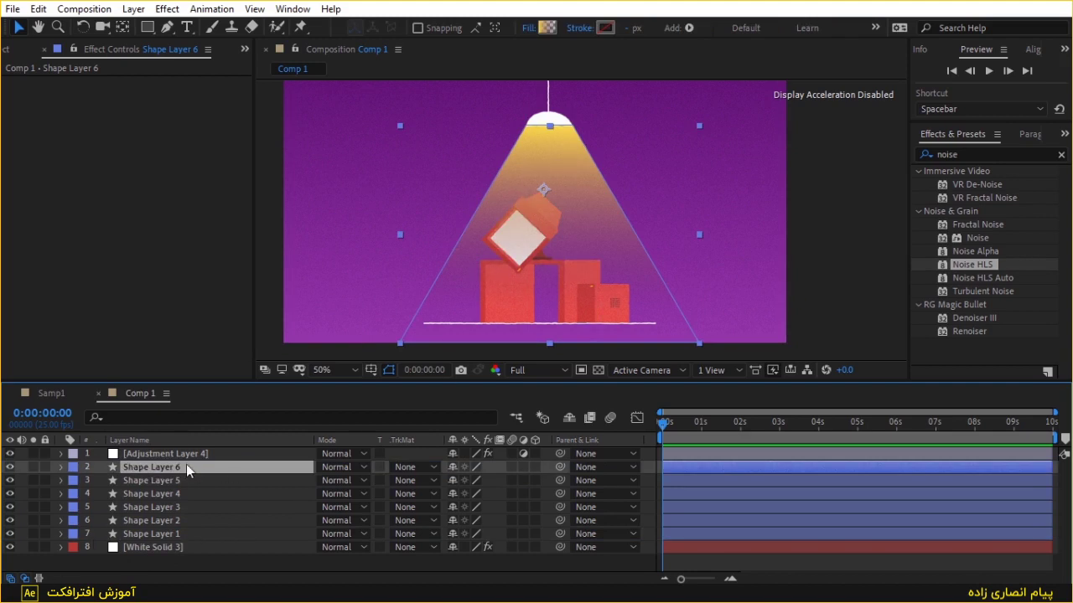
left_click(123, 439)
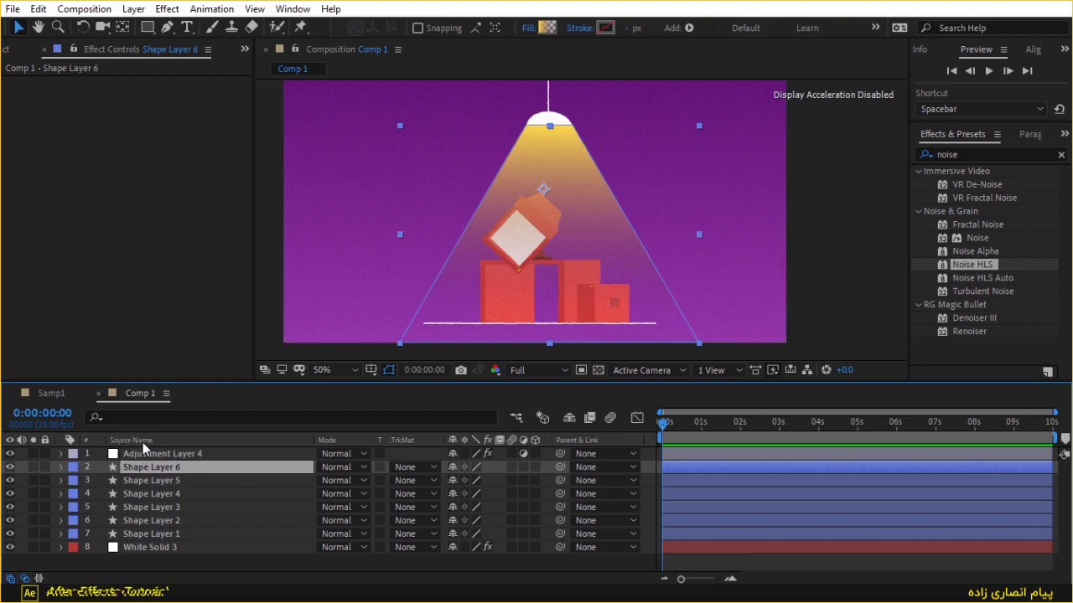
Rename the light cone layer Shape Layer 6 to 'Nur'
left_click(143, 439)
left_click(144, 439)
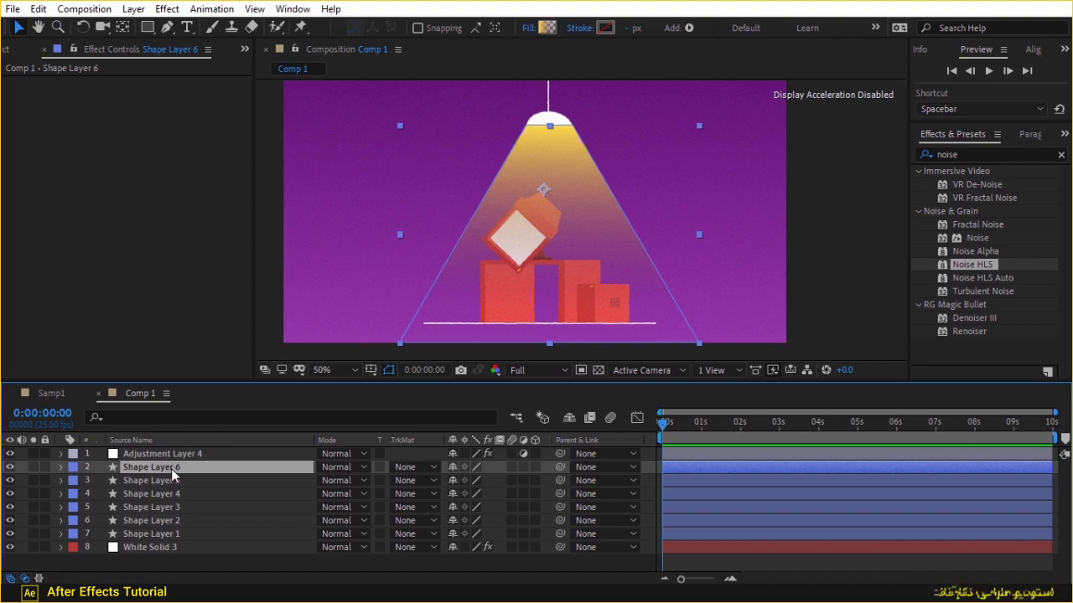
key("Return")
type("Nur")
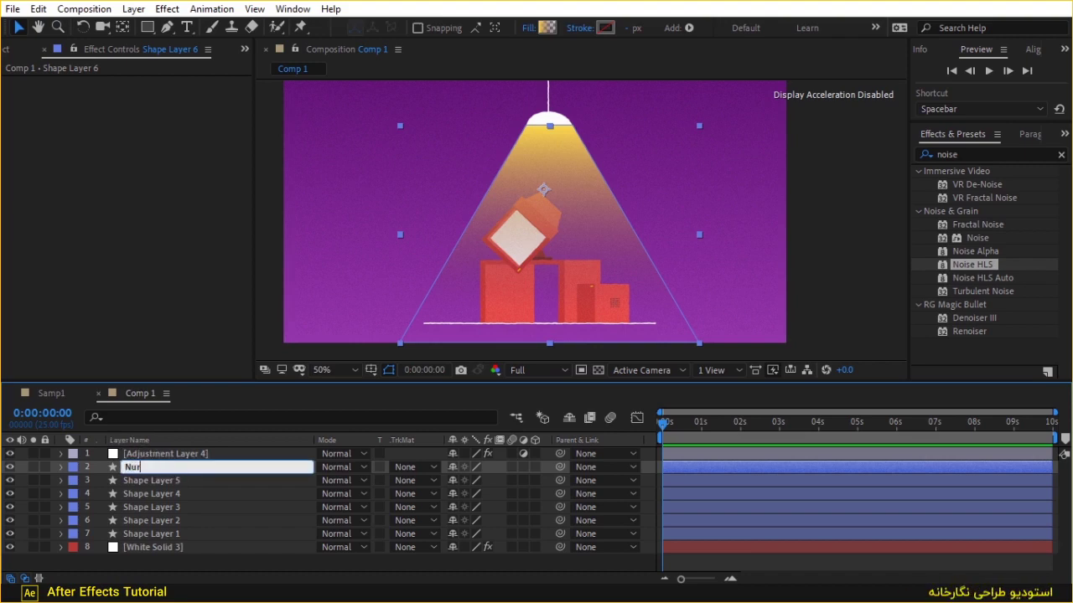
key("Return")
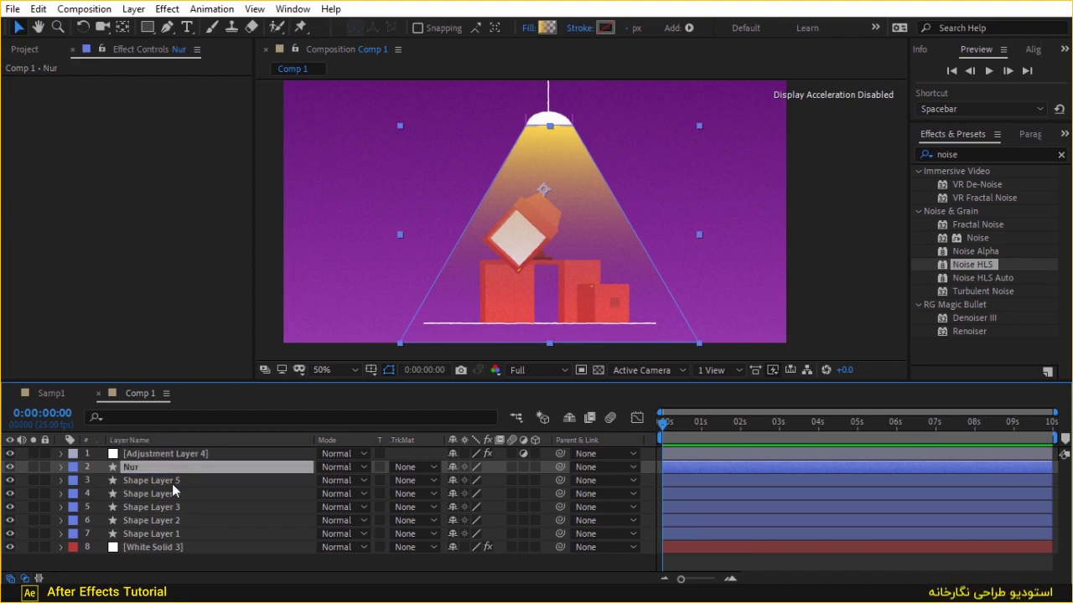
Rename Shape Layer 5 to 'Lamp' and move Nur down just above White Solid 3
left_click(172, 483)
key("Return")
type("Lamp")
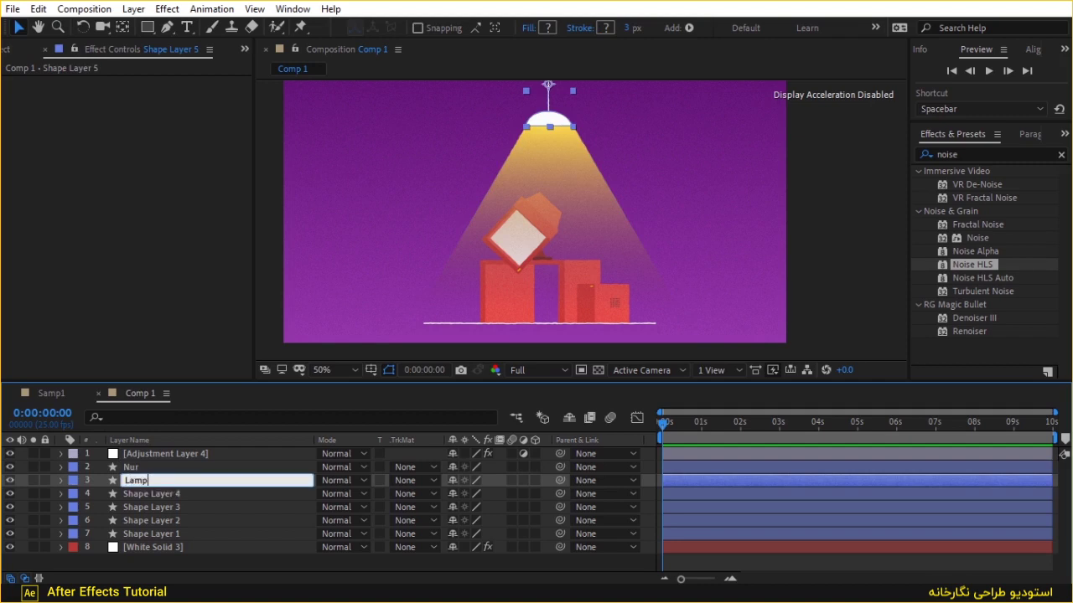
key("Return")
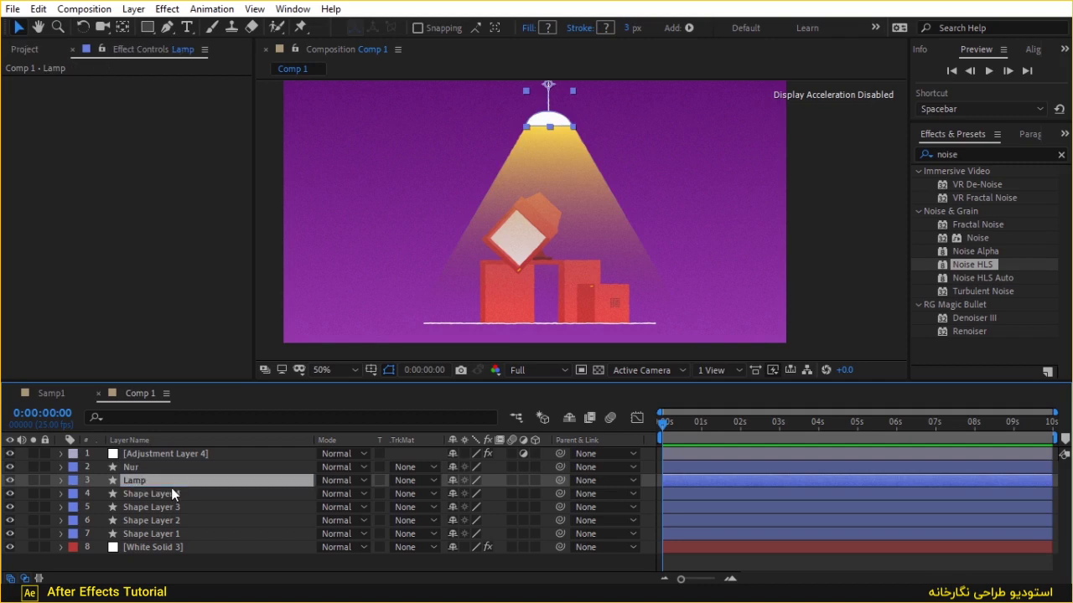
left_click(178, 466)
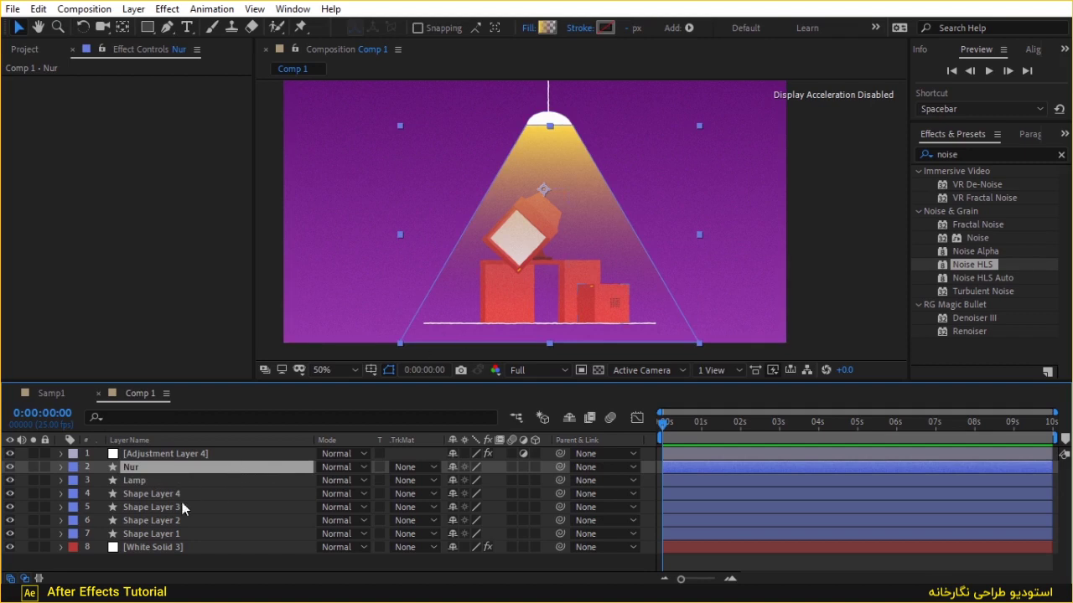
mouse_move(182, 493)
left_mouse_down()
mouse_move(180, 539)
mouse_move(219, 463)
left_mouse_up()
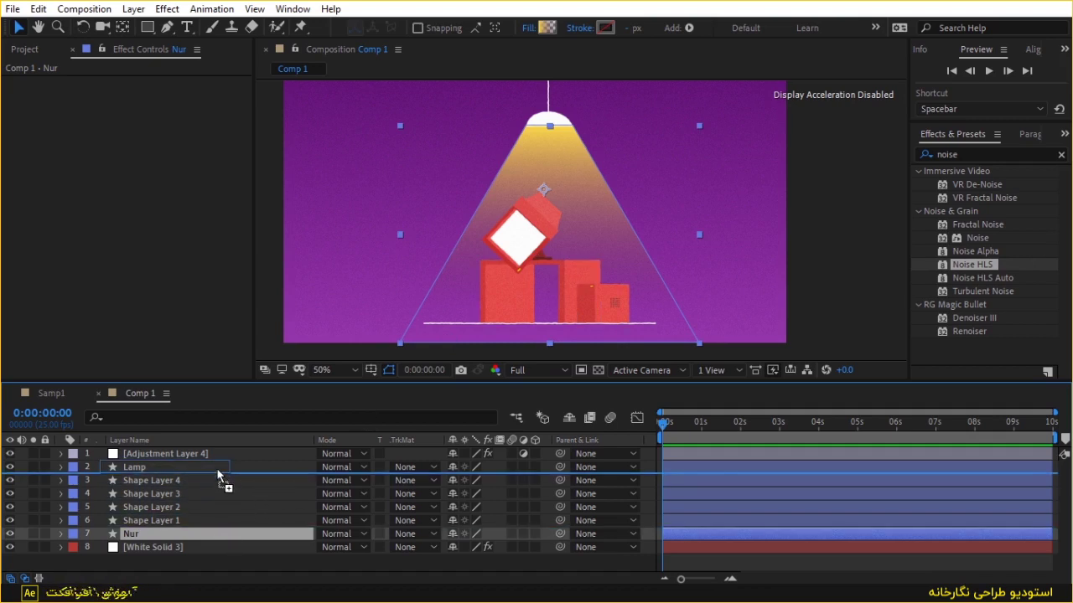
Zoom and pan the composition view to check the Nur cone's glow over the boxes
left_click(650, 486)
scroll(593, 101, "up", 1)
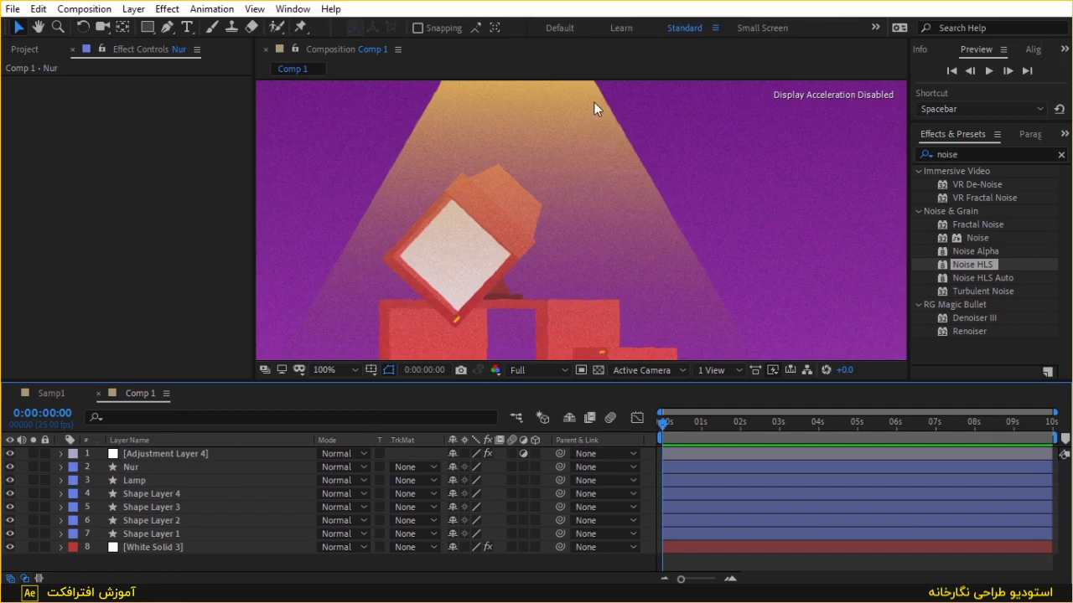
scroll(593, 101, "up", 1)
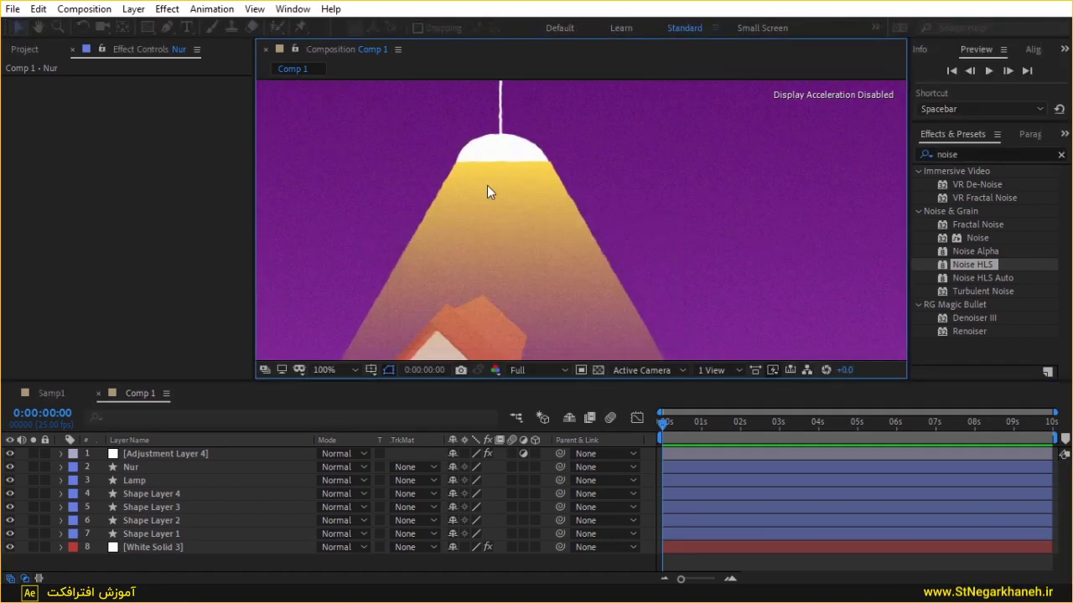
scroll(491, 187, "down", 1)
key("h")
key("v")
scroll(545, 153, "up", 1)
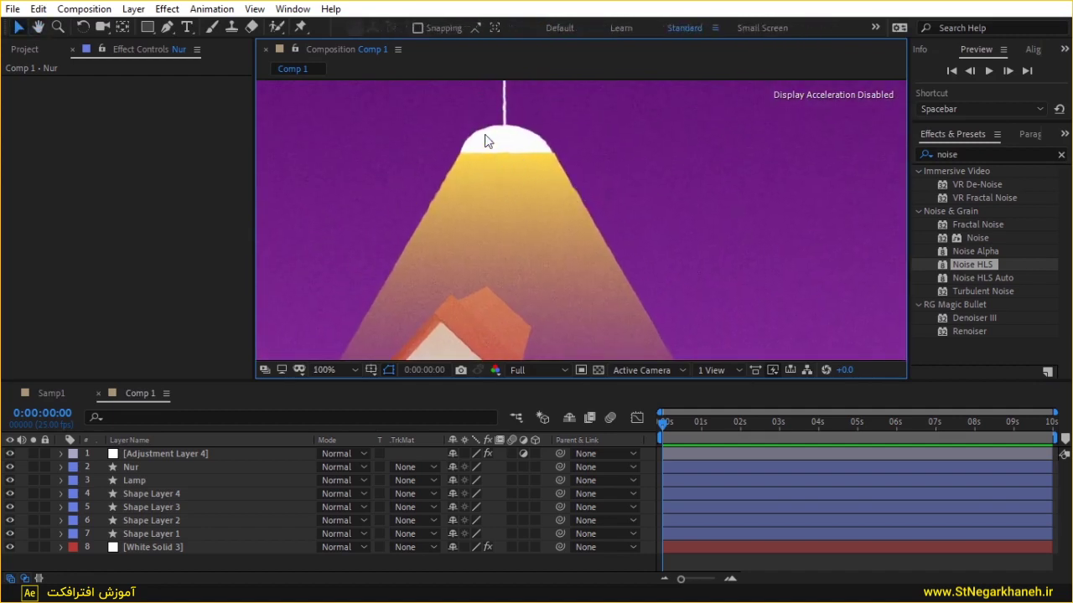
scroll(508, 155, "down", 1)
left_click_drag(609, 245, 619, 203)
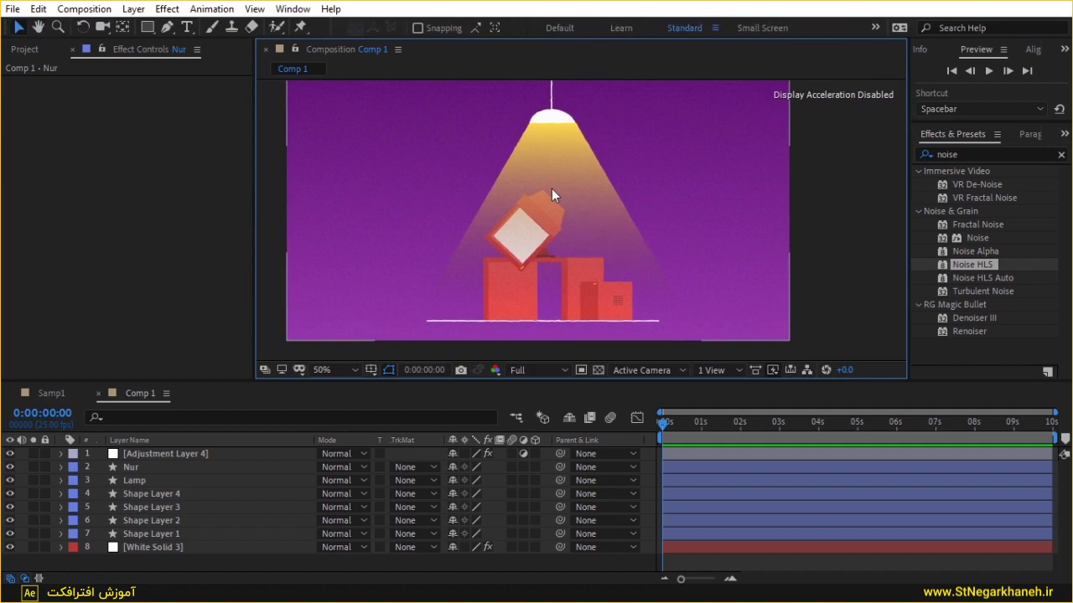
scroll(550, 184, "up", 1)
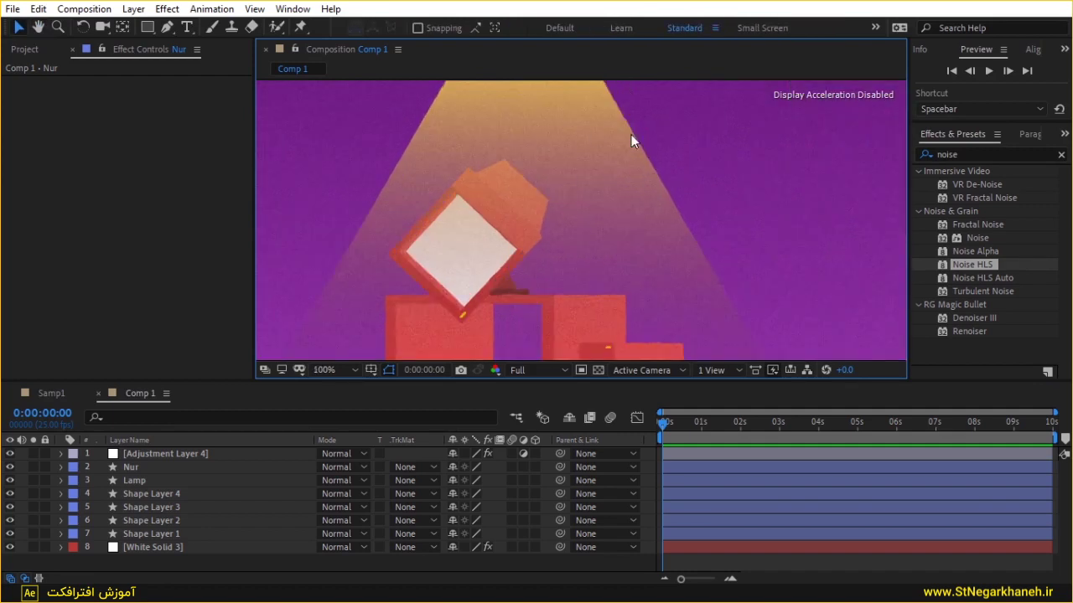
scroll(637, 167, "down", 1)
scroll(651, 217, "down", 1)
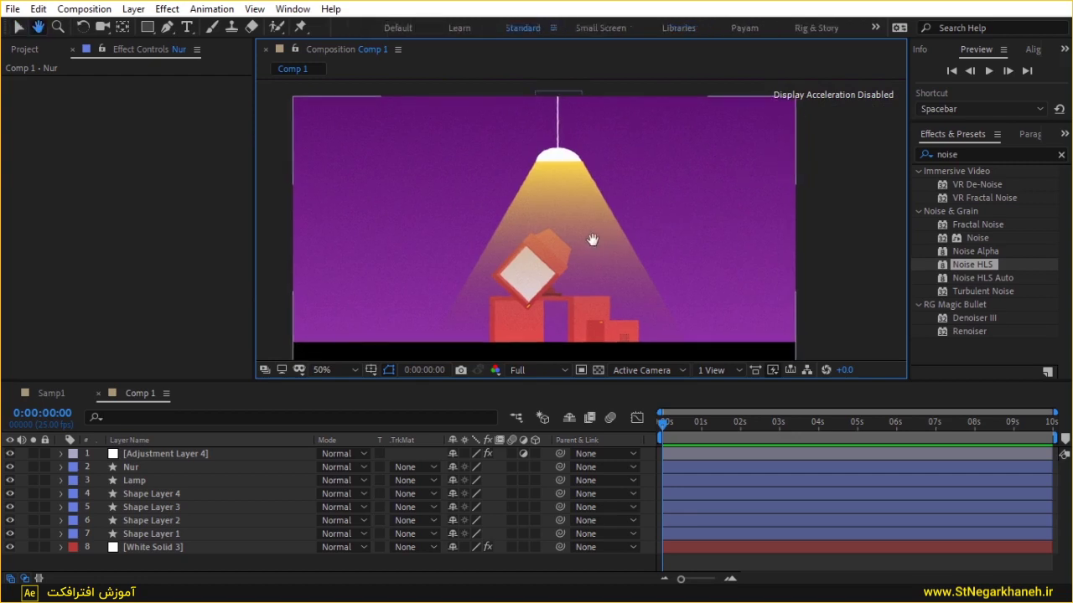
left_click_drag(601, 258, 561, 224)
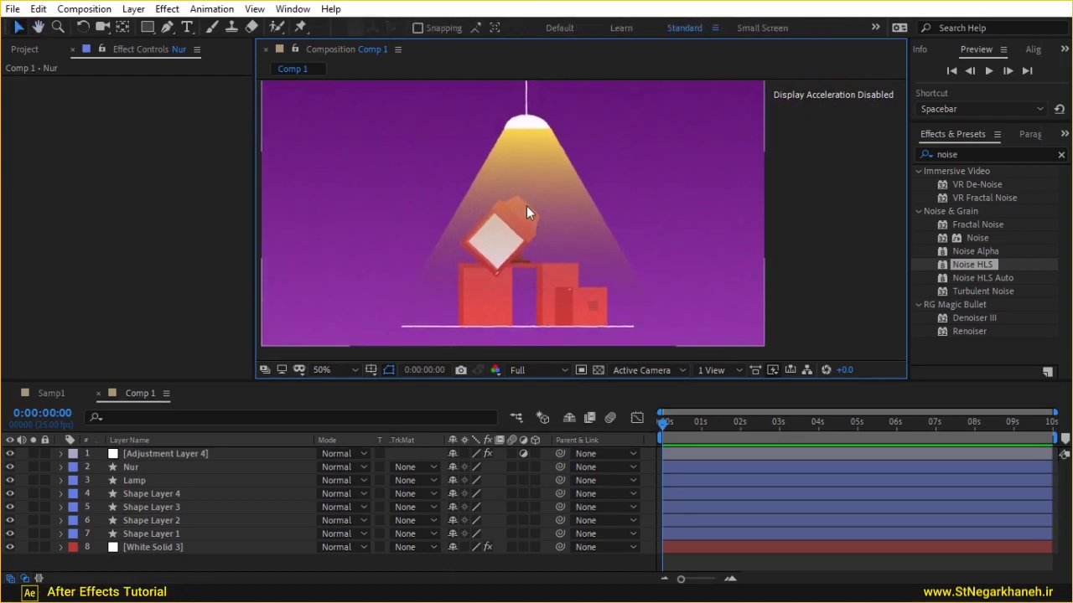